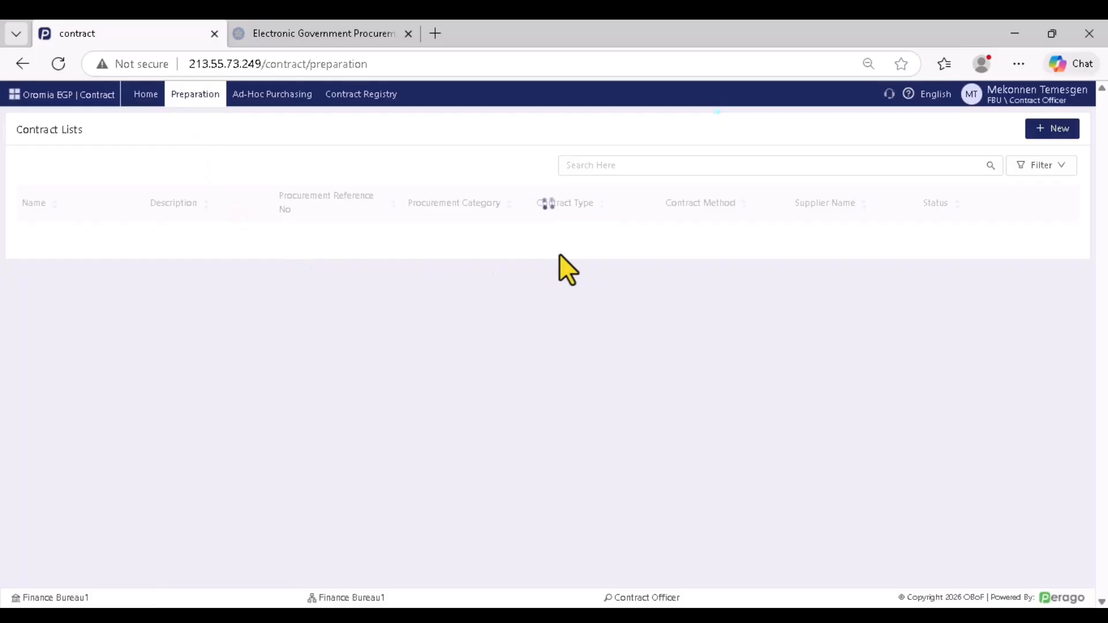
# Start a new contract from the Contract Lists page to bring up the Awards List
pyautogui.click(1049, 129)
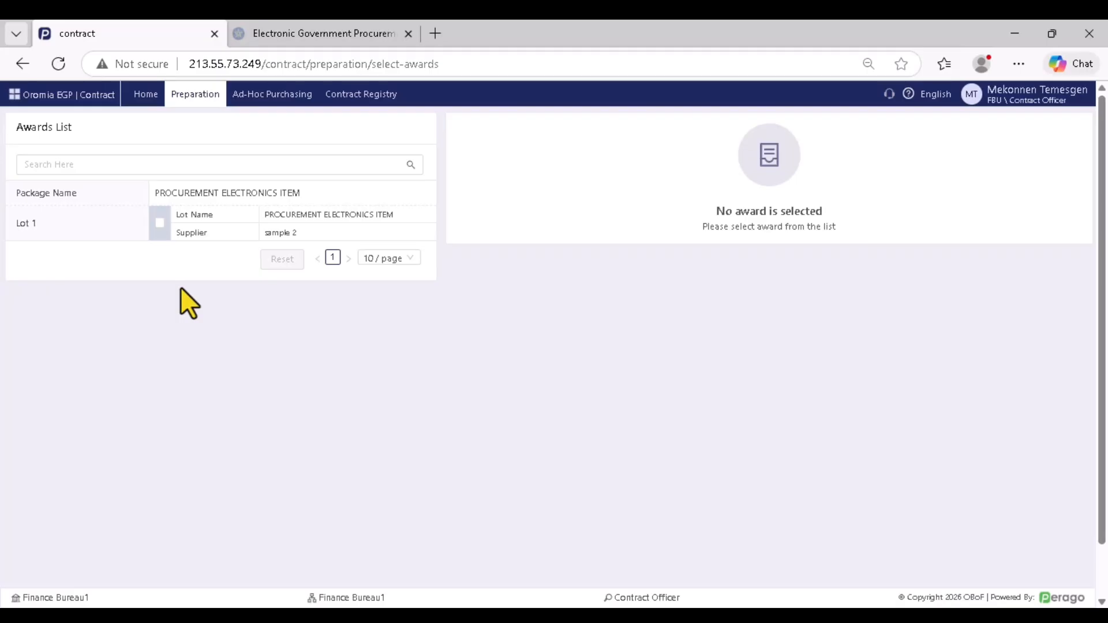
# Select the Lot 1 award and expand its 8,750,000.00 ETB award amount and lot detail
pyautogui.click(160, 224)
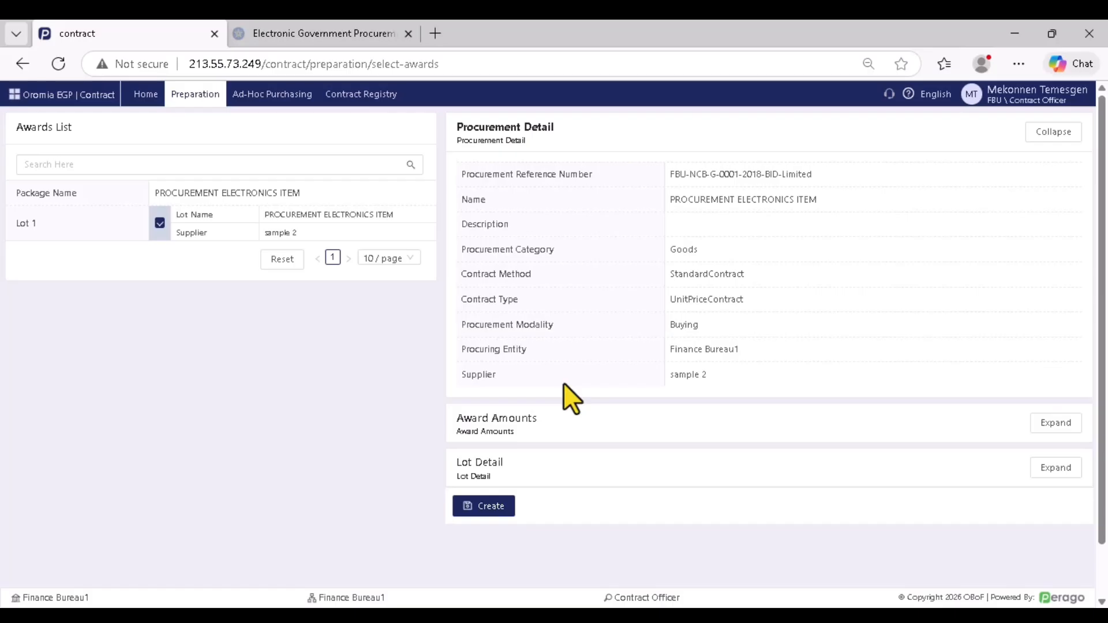
pyautogui.click(1055, 423)
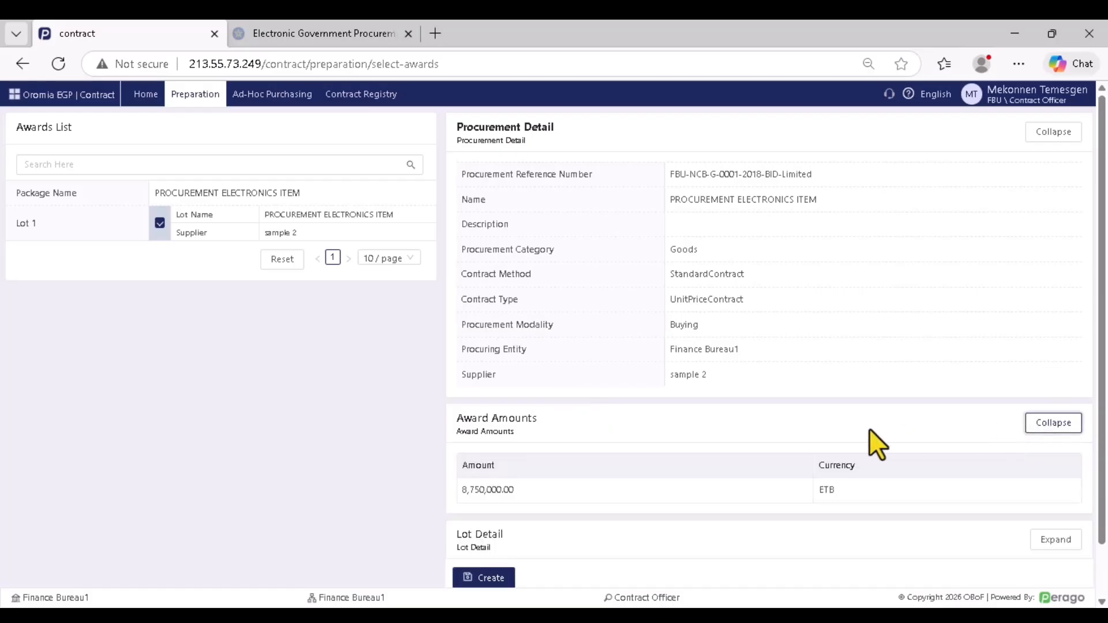
pyautogui.scroll(-1, 652, 375)
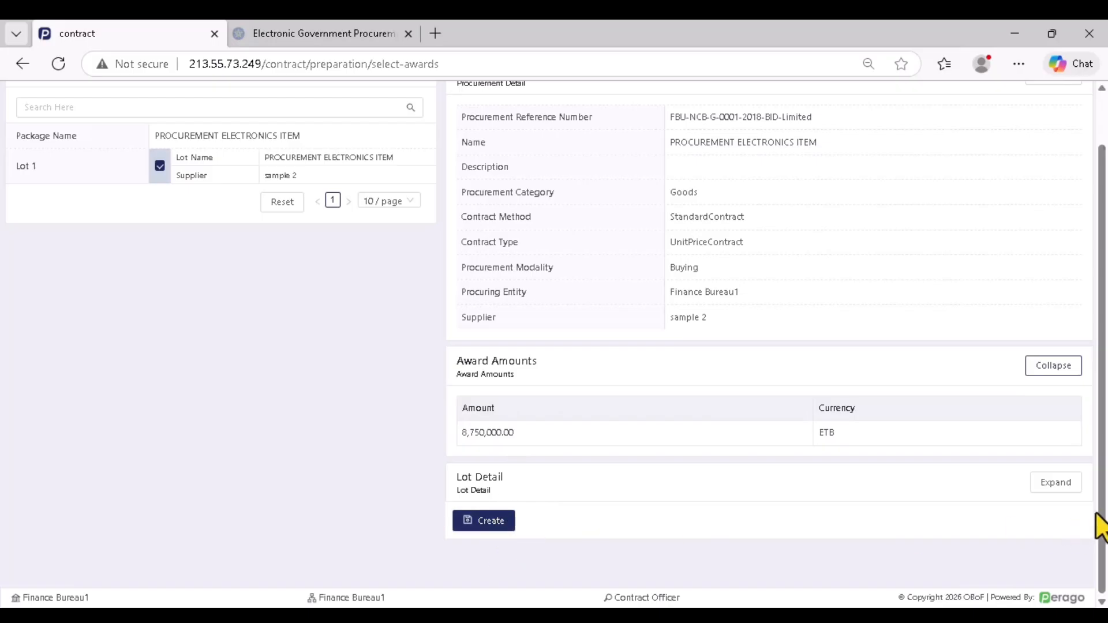
pyautogui.click(1053, 484)
pyautogui.scroll(-1, 868, 473)
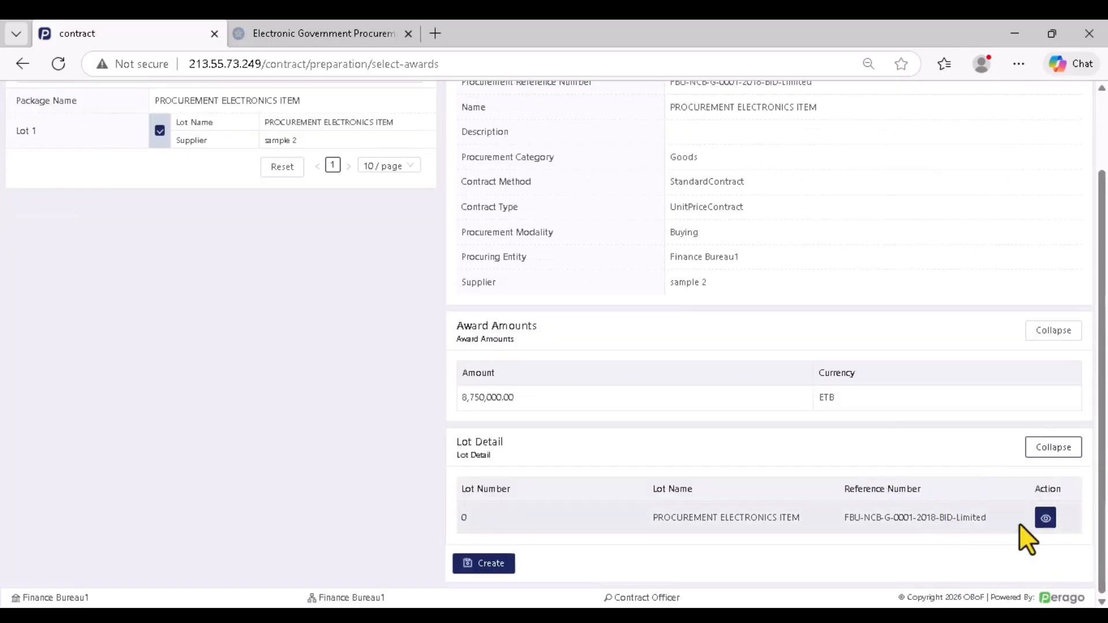
# View the lot's items and their requesters, including the Color Printer, then close the details
pyautogui.click(1045, 518)
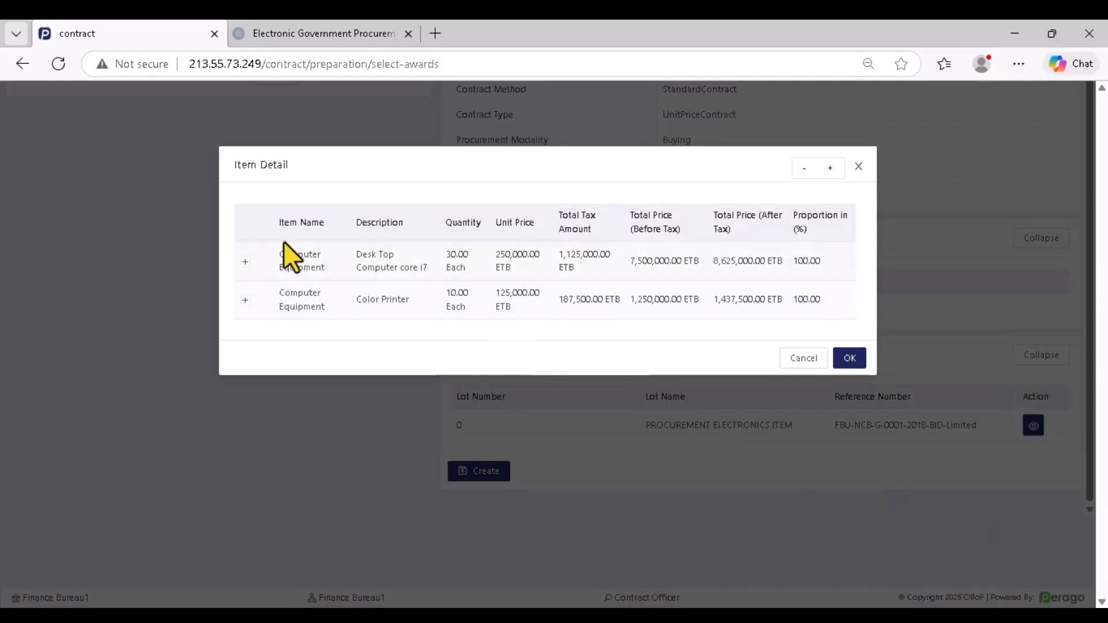
pyautogui.click(254, 263)
pyautogui.click(246, 425)
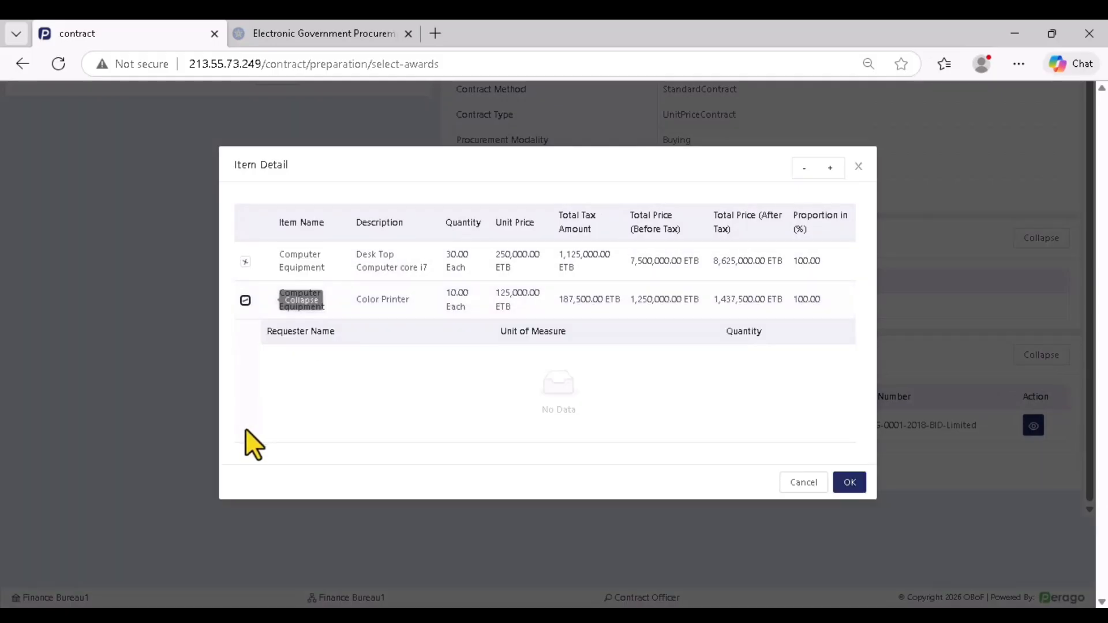
pyautogui.click(850, 483)
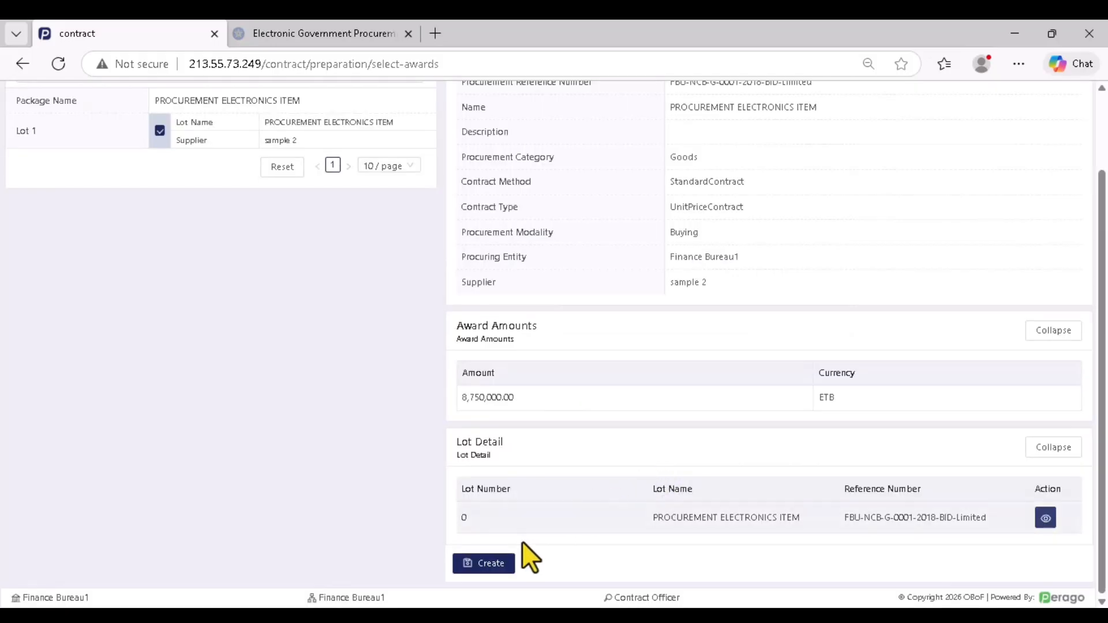
# Create the contract, then browse Provisions, Obligations, Deliverables, Payment Terms and Closure Checklist before returning to Agreement
pyautogui.click(488, 568)
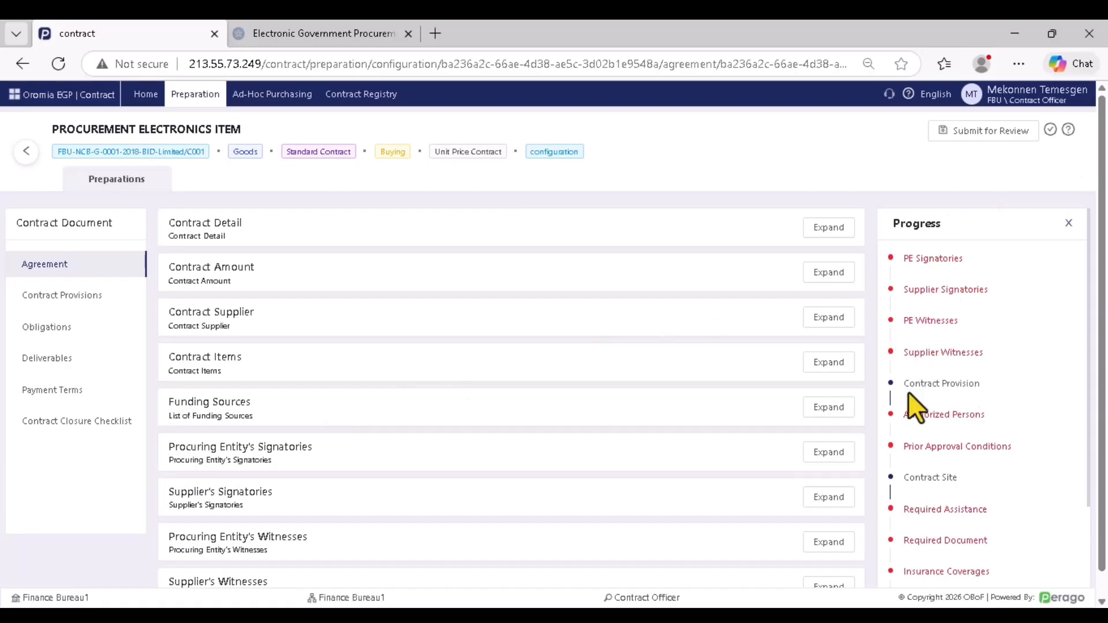
pyautogui.scroll(-5, 943, 456)
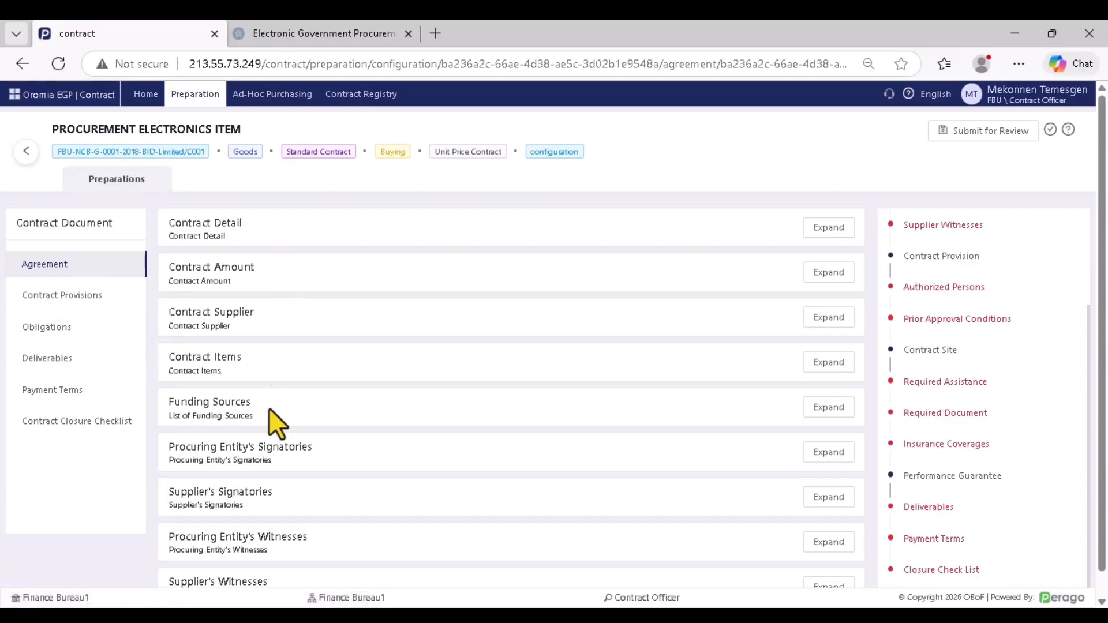
pyautogui.click(86, 301)
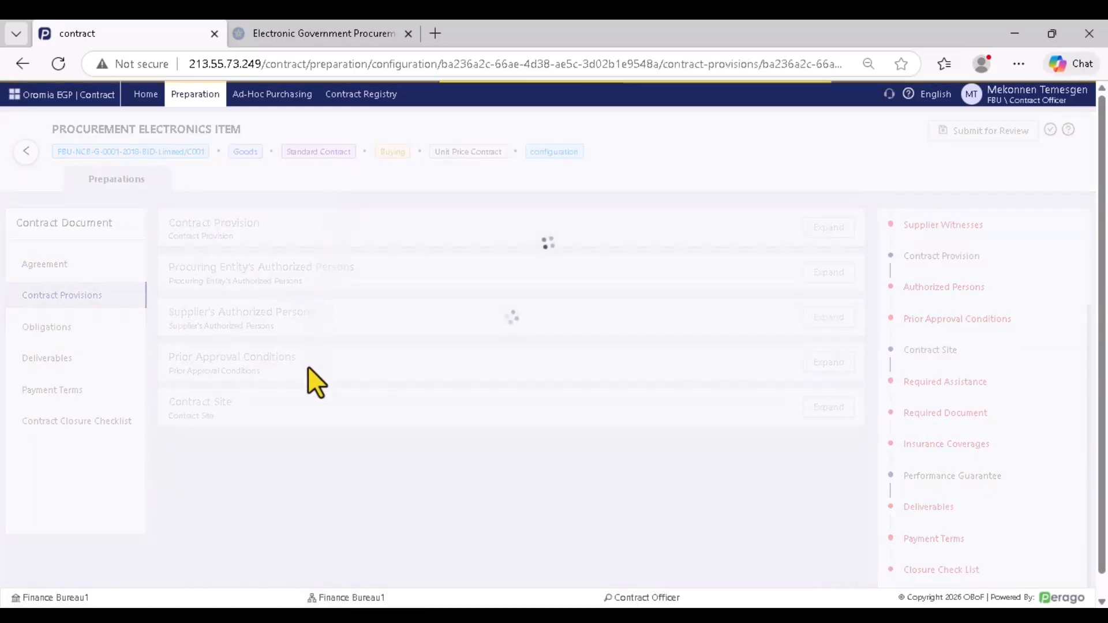
pyautogui.click(46, 334)
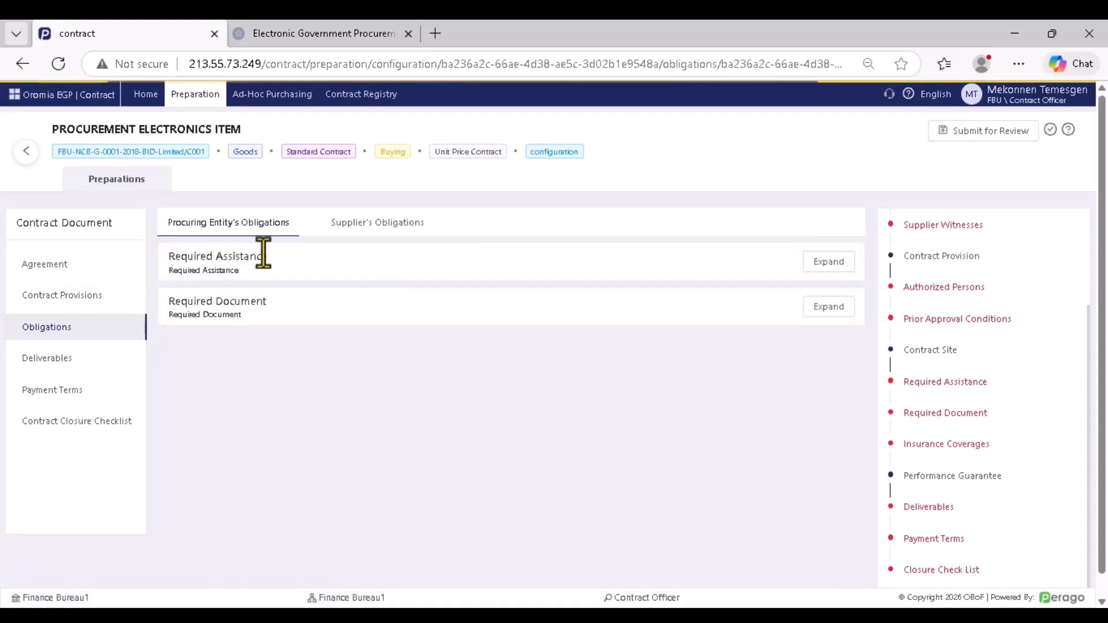
pyautogui.click(361, 234)
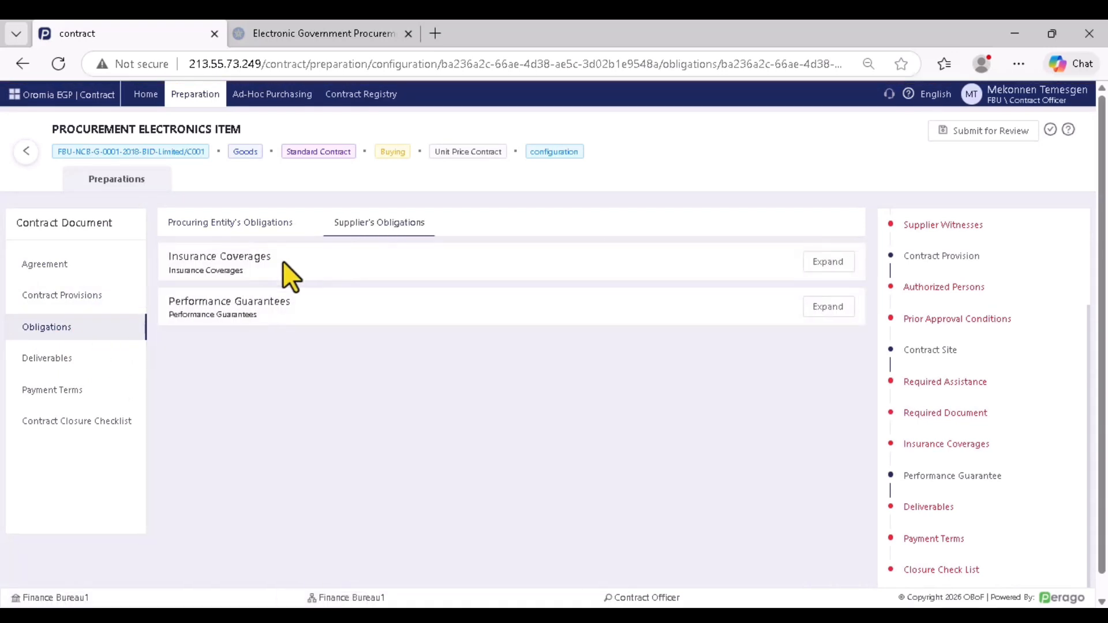
pyautogui.click(49, 367)
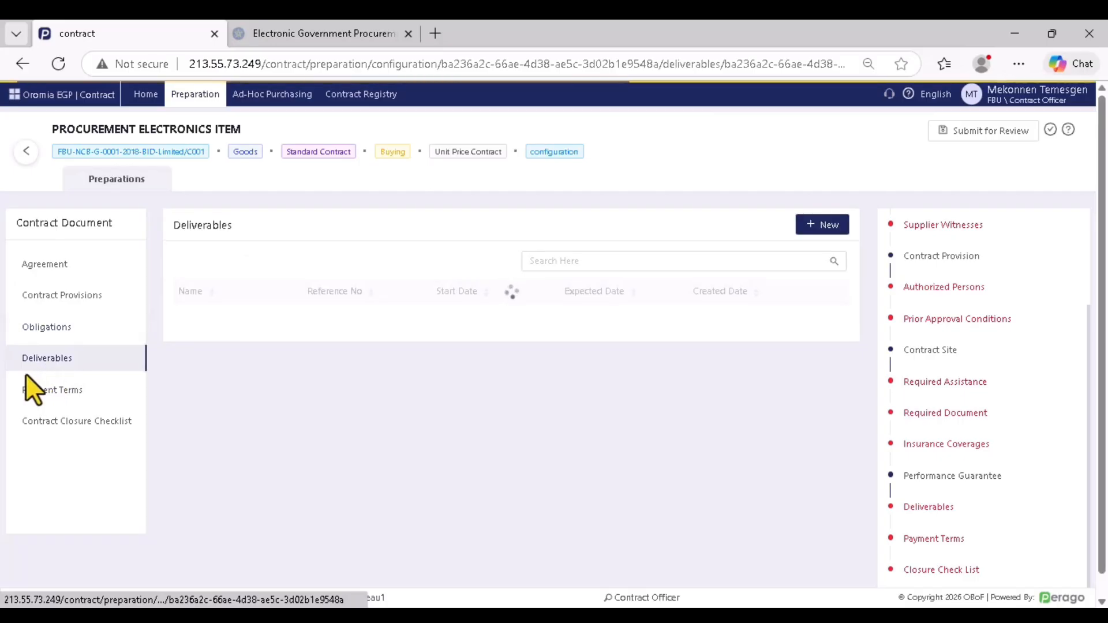
pyautogui.click(60, 394)
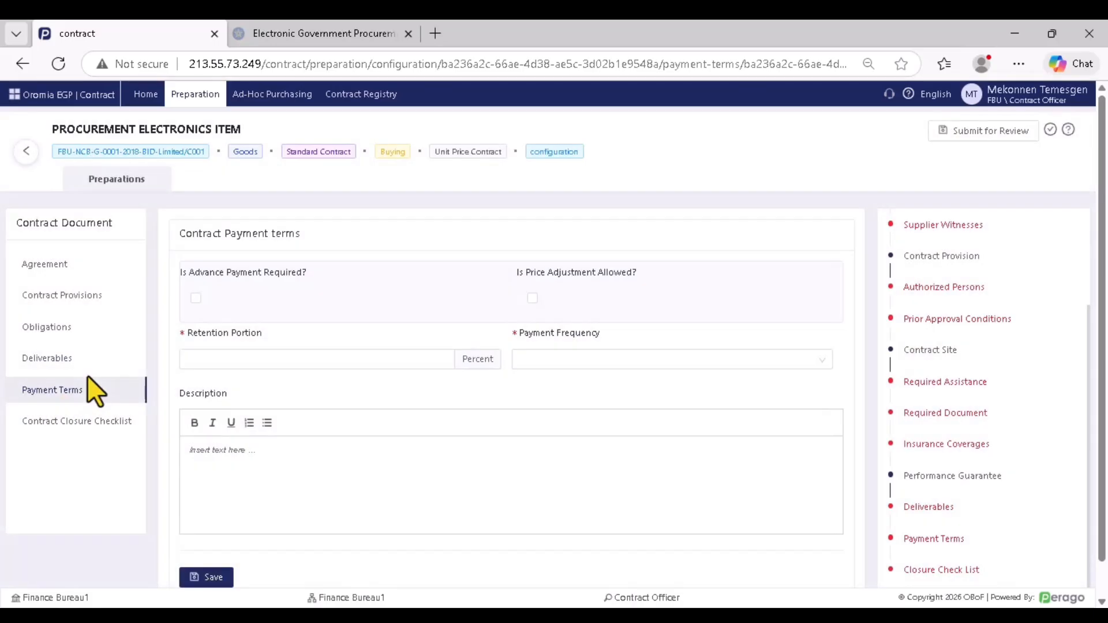
pyautogui.click(77, 426)
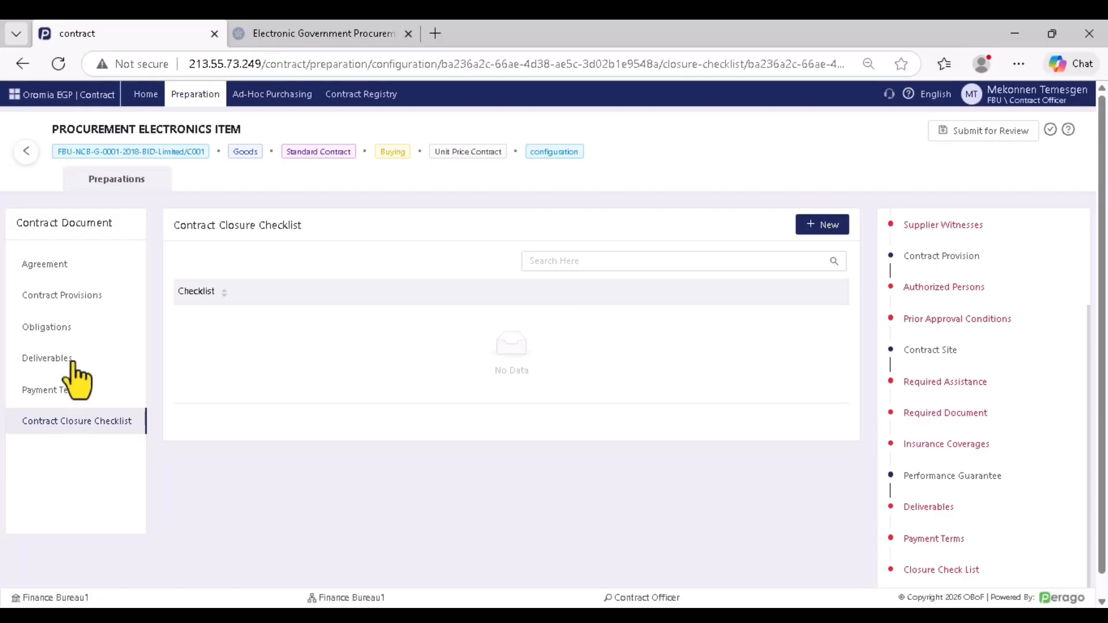
pyautogui.click(69, 275)
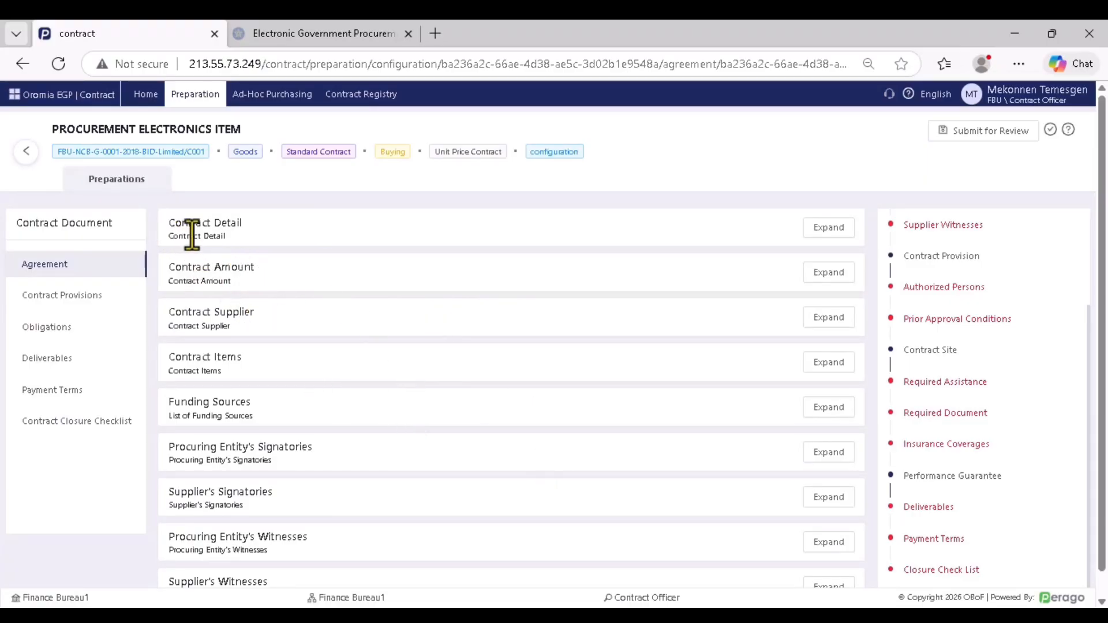
pyautogui.moveTo(166, 224); pyautogui.dragTo(285, 244)
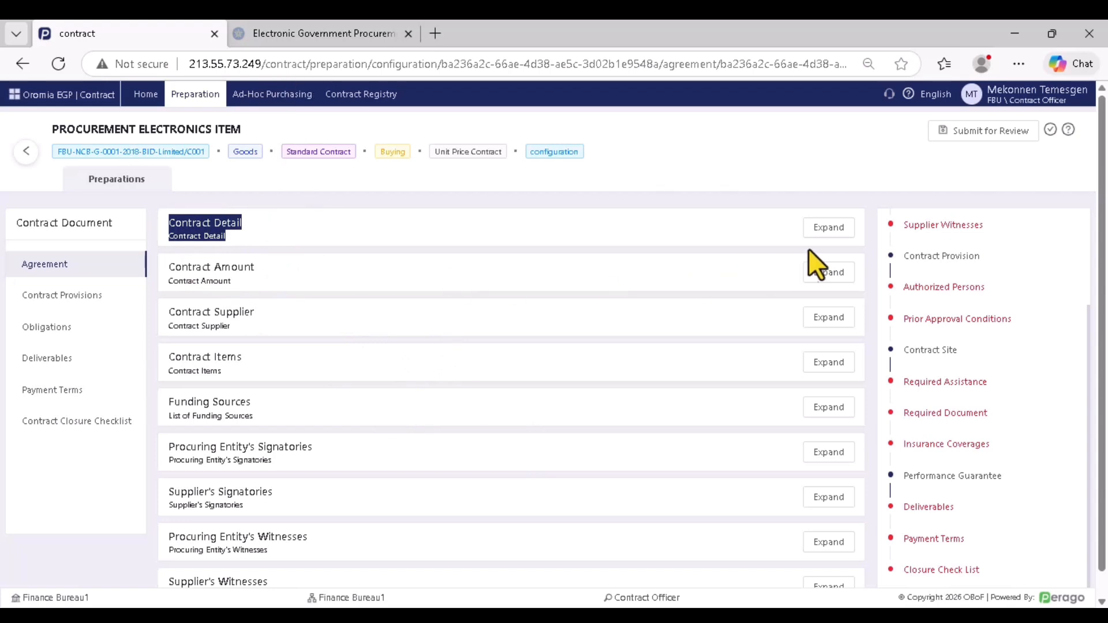
pyautogui.click(829, 228)
pyautogui.scroll(-1, 491, 289)
pyautogui.scroll(2, 475, 280)
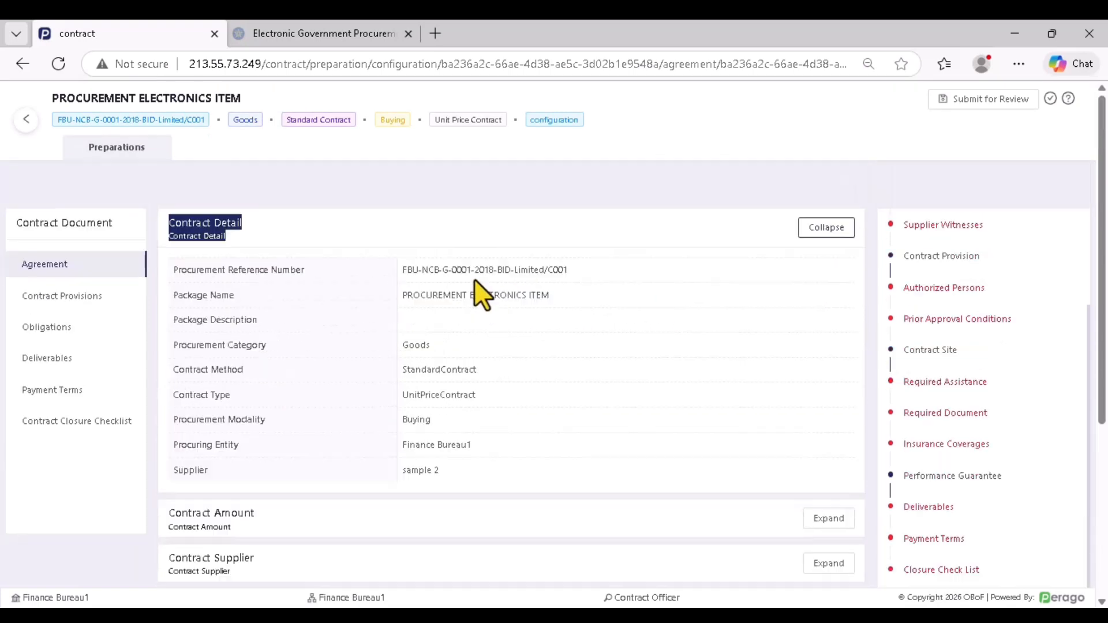
pyautogui.scroll(-1, 452, 332)
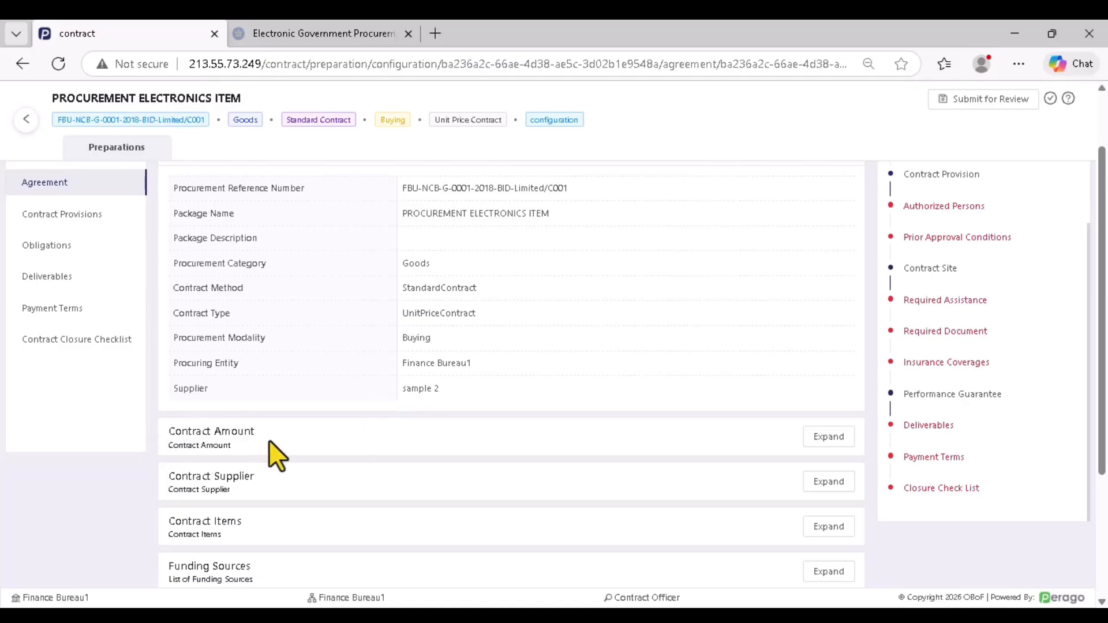
pyautogui.click(822, 440)
pyautogui.scroll(-1, 439, 404)
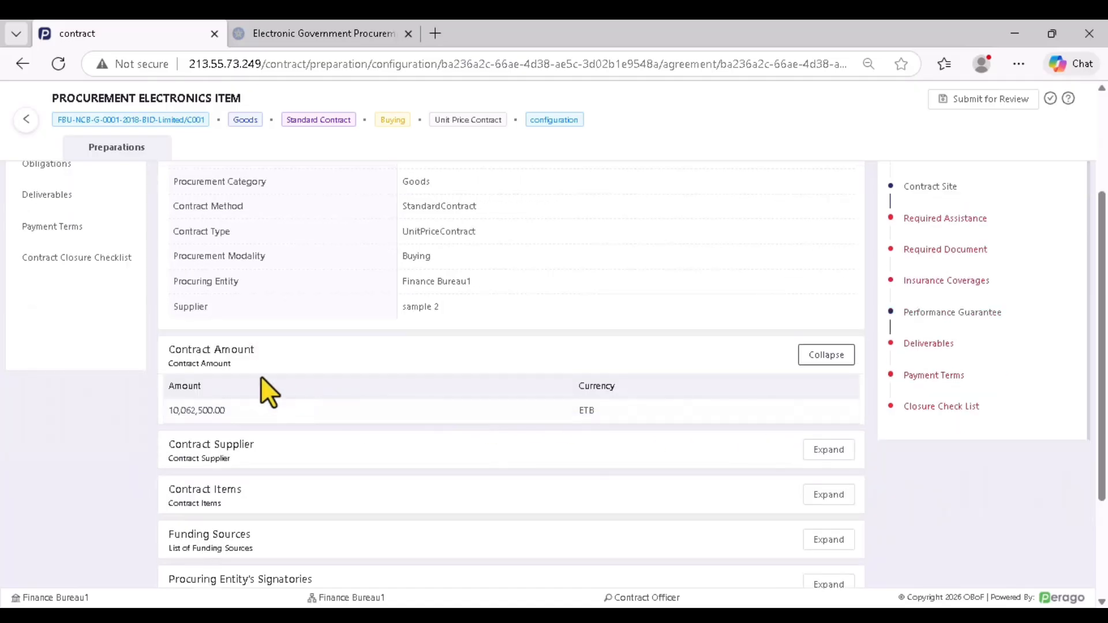
pyautogui.moveTo(227, 413); pyautogui.dragTo(169, 407)
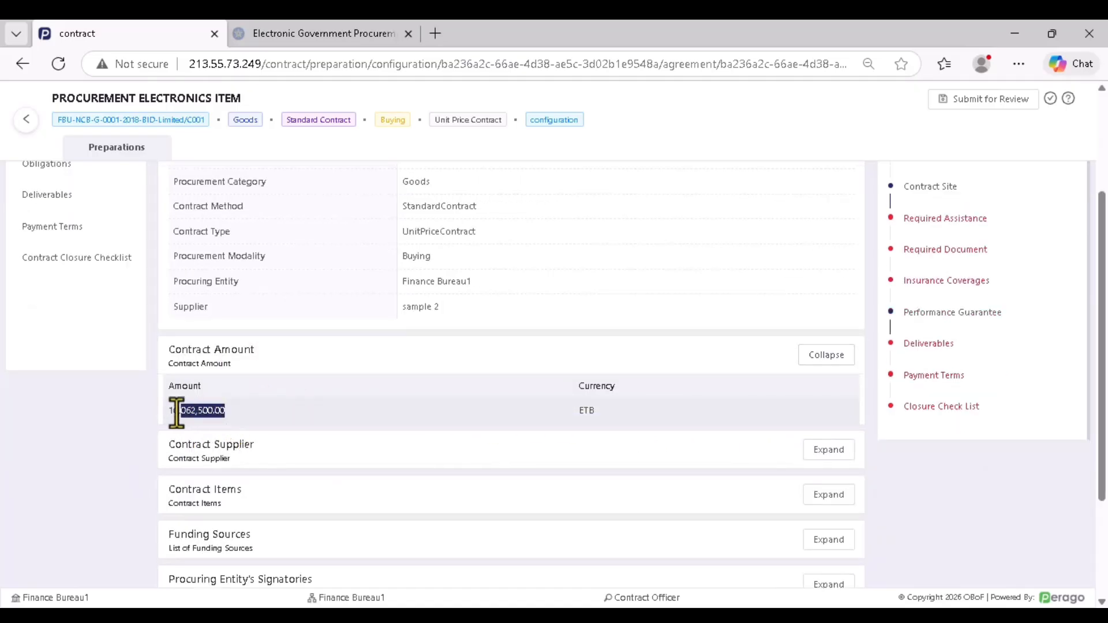
pyautogui.click(197, 352)
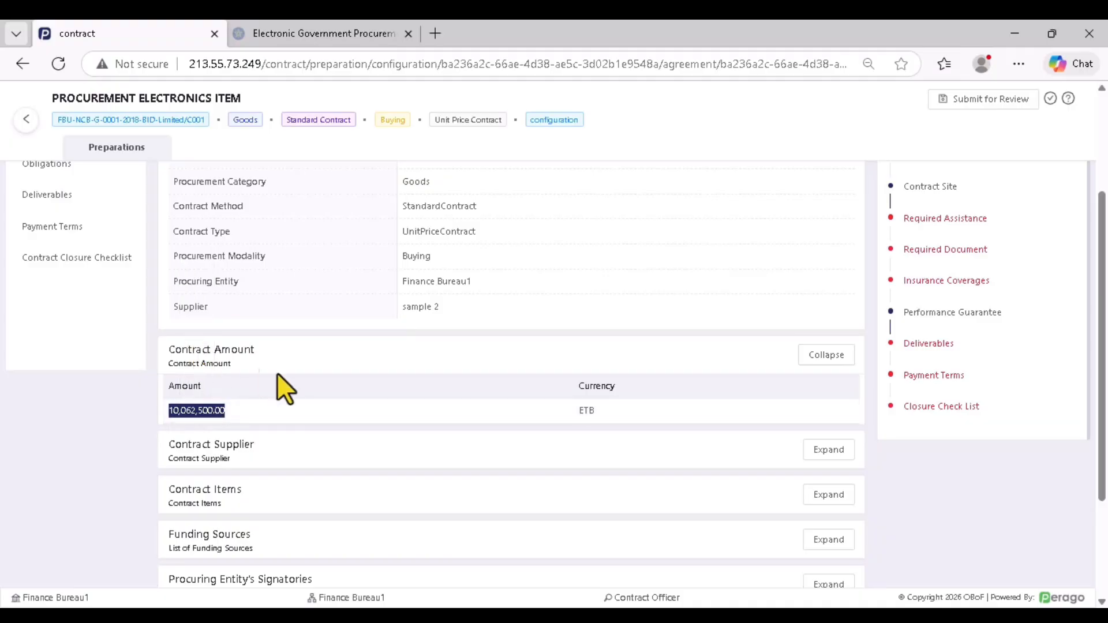
pyautogui.scroll(-2, 324, 433)
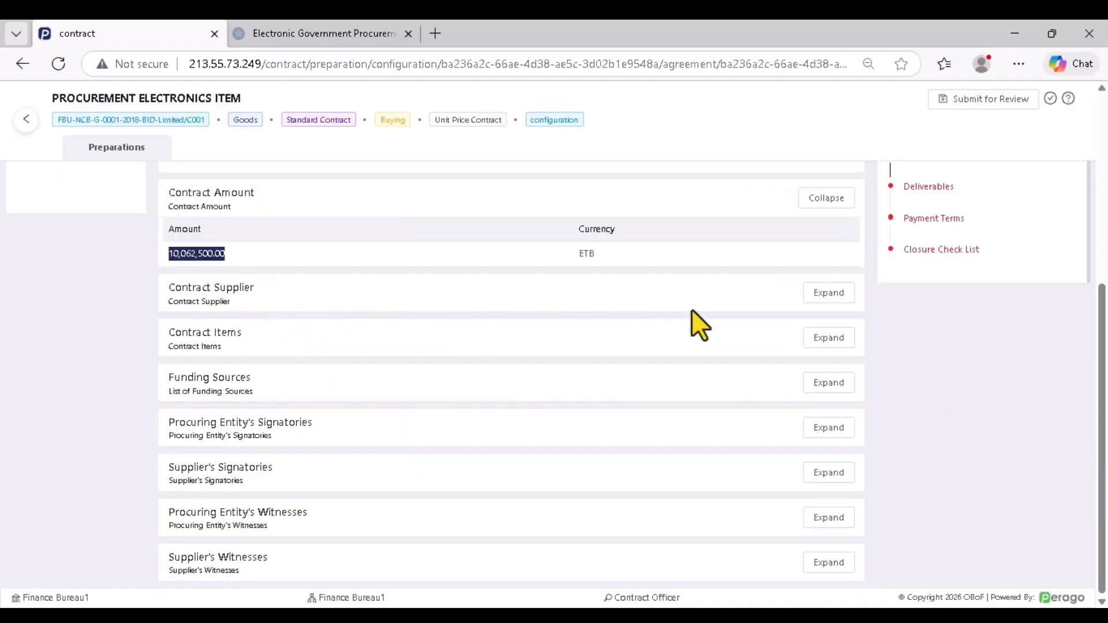
pyautogui.click(826, 296)
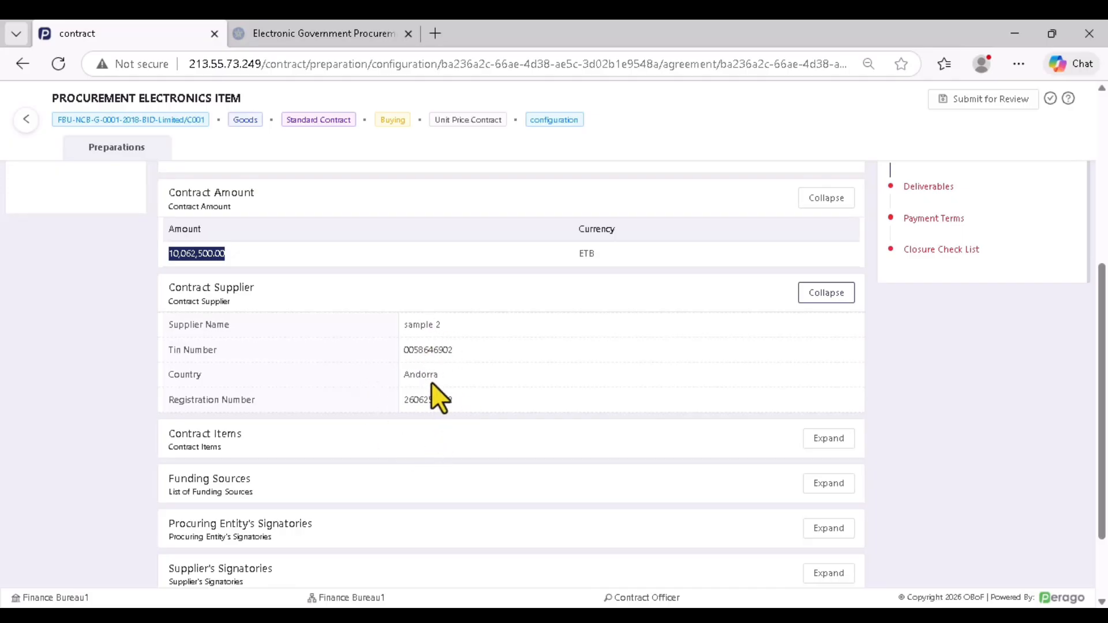
pyautogui.scroll(-1, 437, 392)
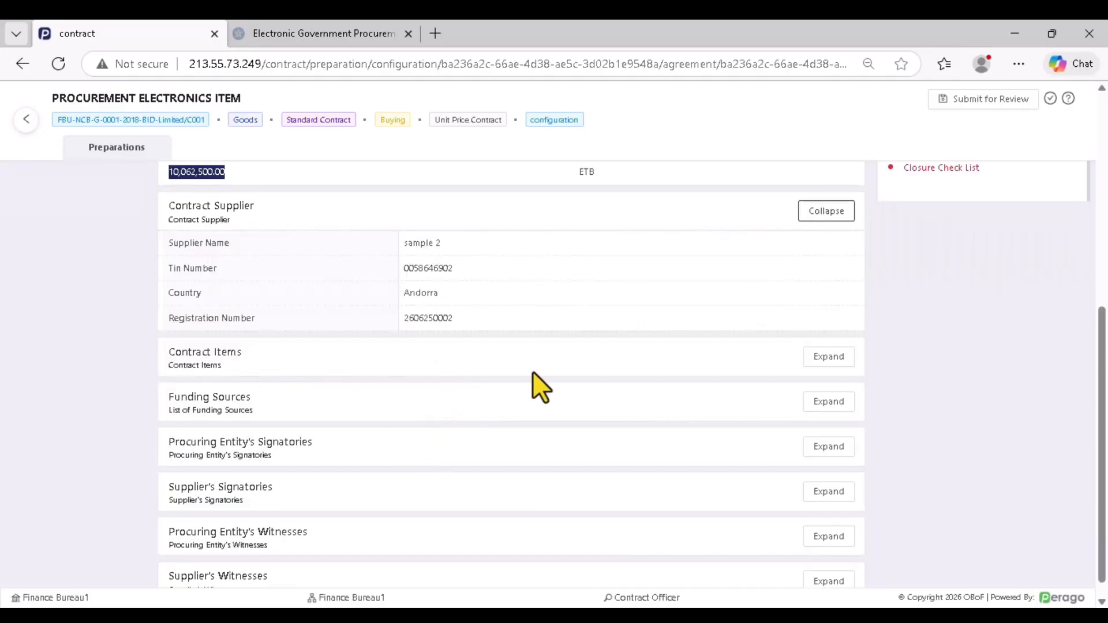
pyautogui.click(831, 359)
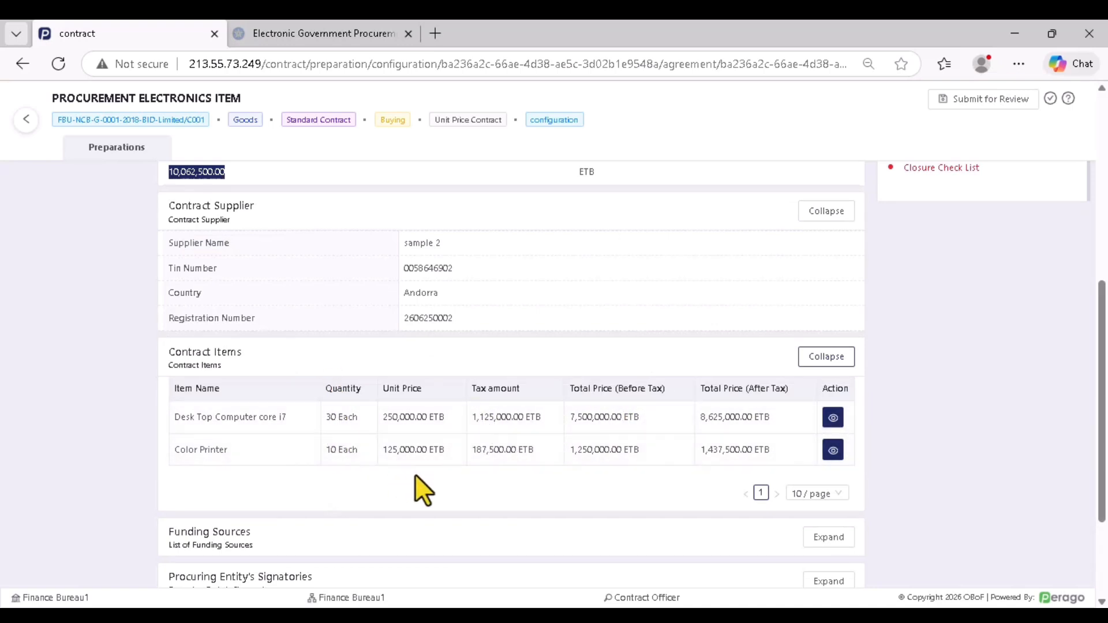
pyautogui.click(833, 418)
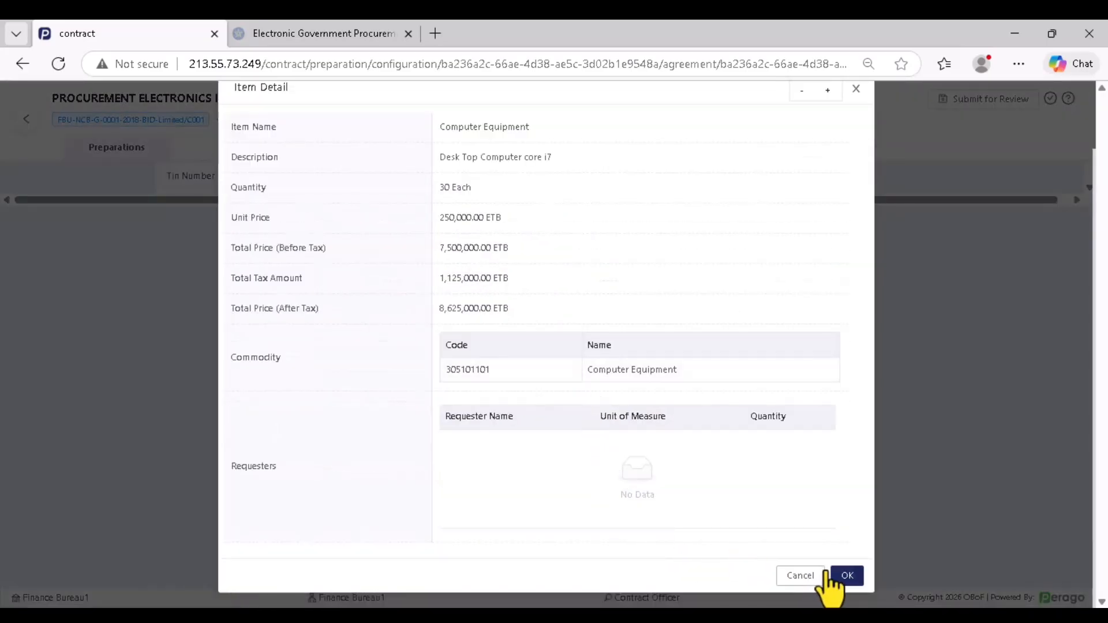
pyautogui.click(847, 576)
pyautogui.scroll(-3, 472, 450)
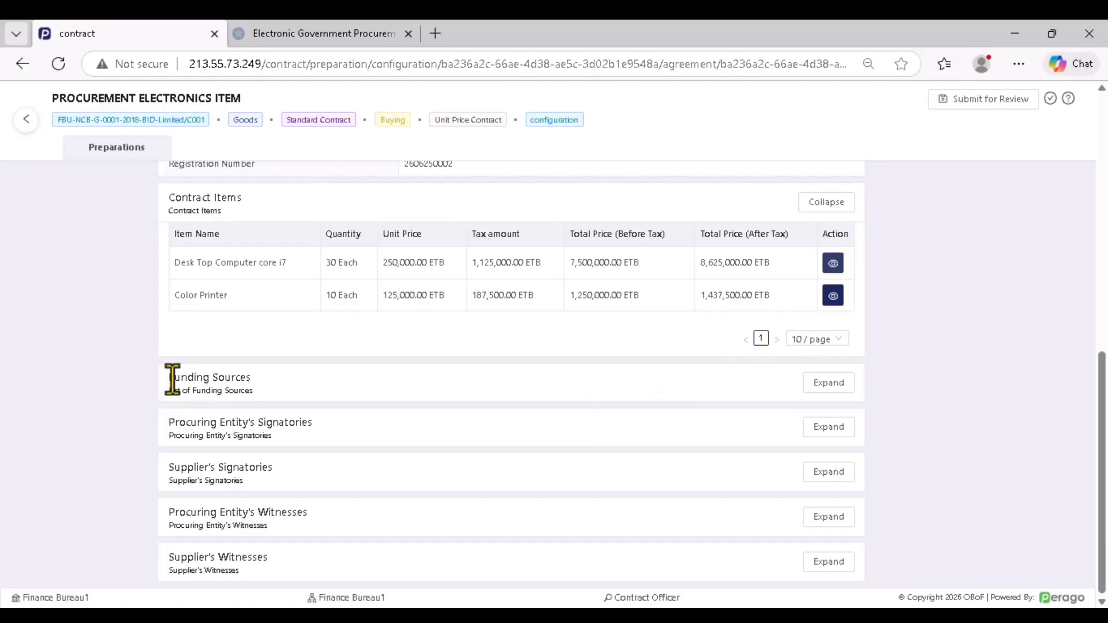
pyautogui.moveTo(170, 379); pyautogui.dragTo(246, 381)
pyautogui.click(226, 365)
pyautogui.moveTo(159, 376); pyautogui.dragTo(261, 384)
pyautogui.click(243, 390)
# Expand Funding Sources and open a blank New Funding Source form
pyautogui.click(829, 383)
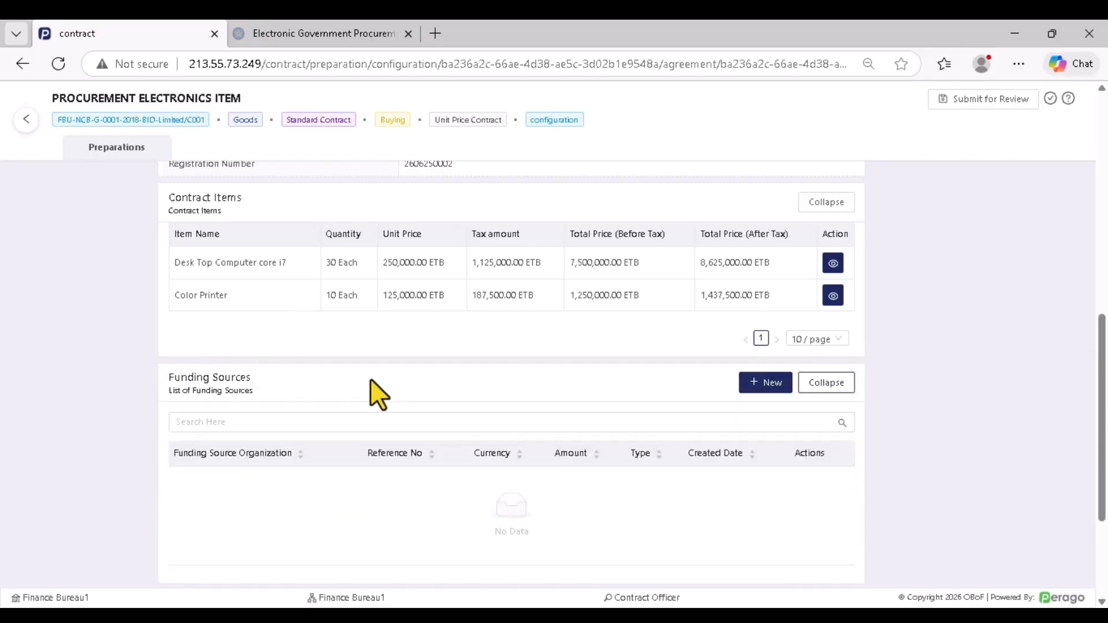
pyautogui.scroll(-2, 375, 379)
pyautogui.scroll(1, 605, 349)
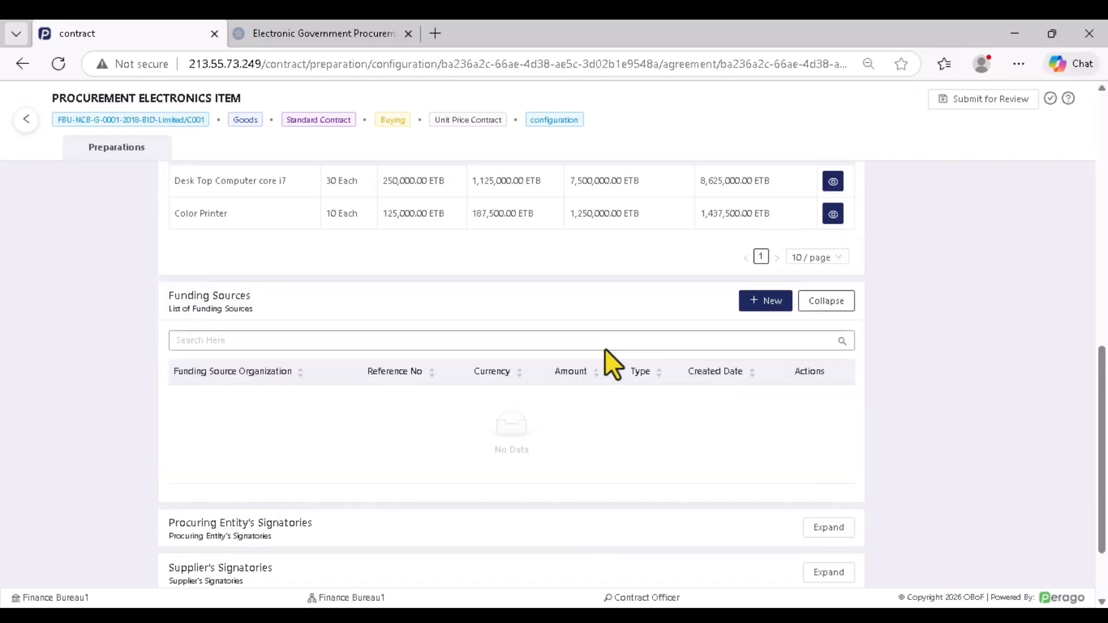
pyautogui.click(767, 301)
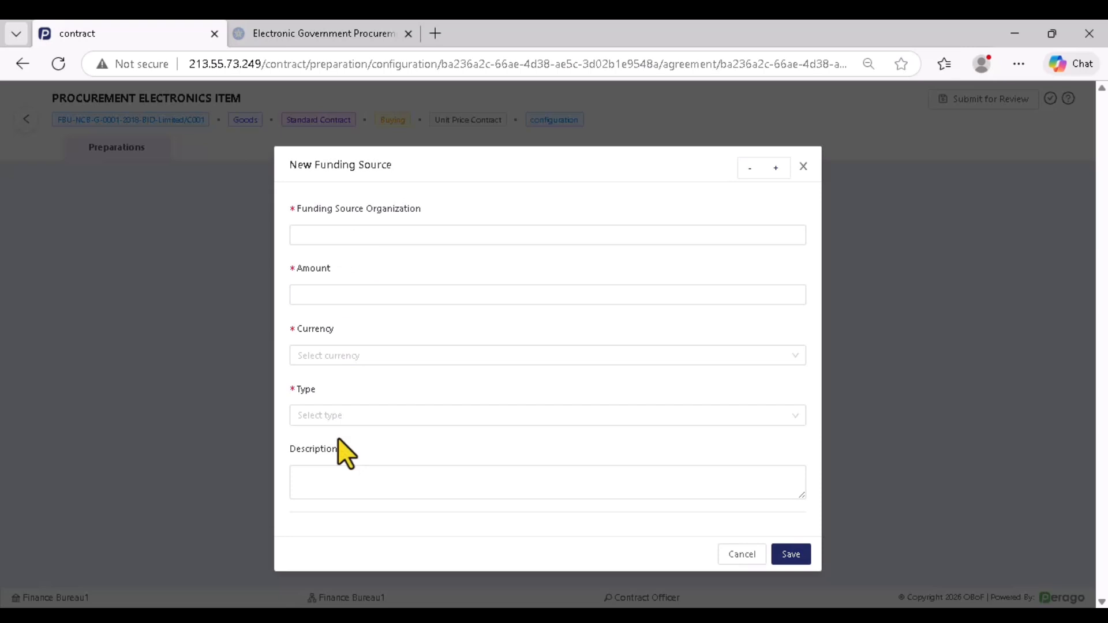
# Enter FINANCE BUREAU as the funding organization and paste 10062500.00 as the amount
pyautogui.click(374, 232)
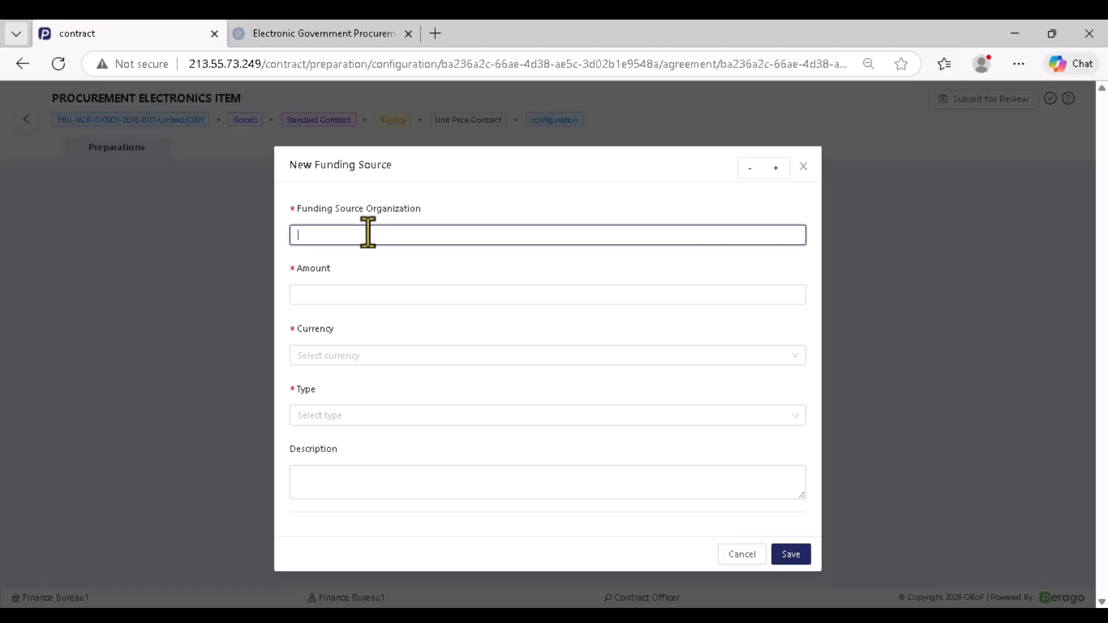
pyautogui.write('FINANCE BUREAU')
pyautogui.click(325, 295)
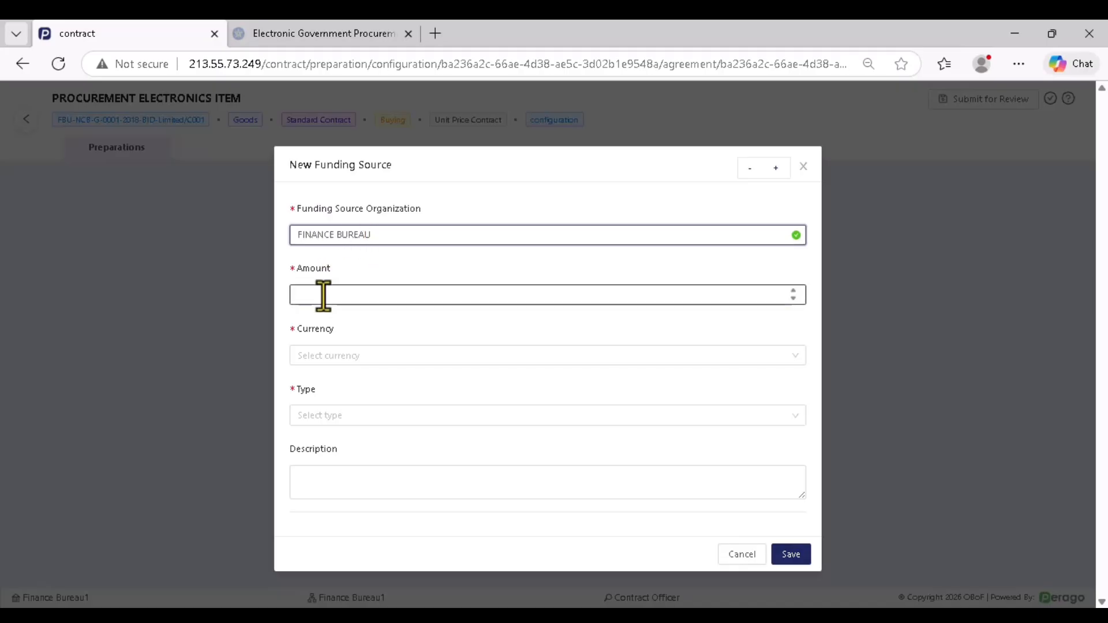
pyautogui.rightClick(328, 296)
pyautogui.click(358, 399)
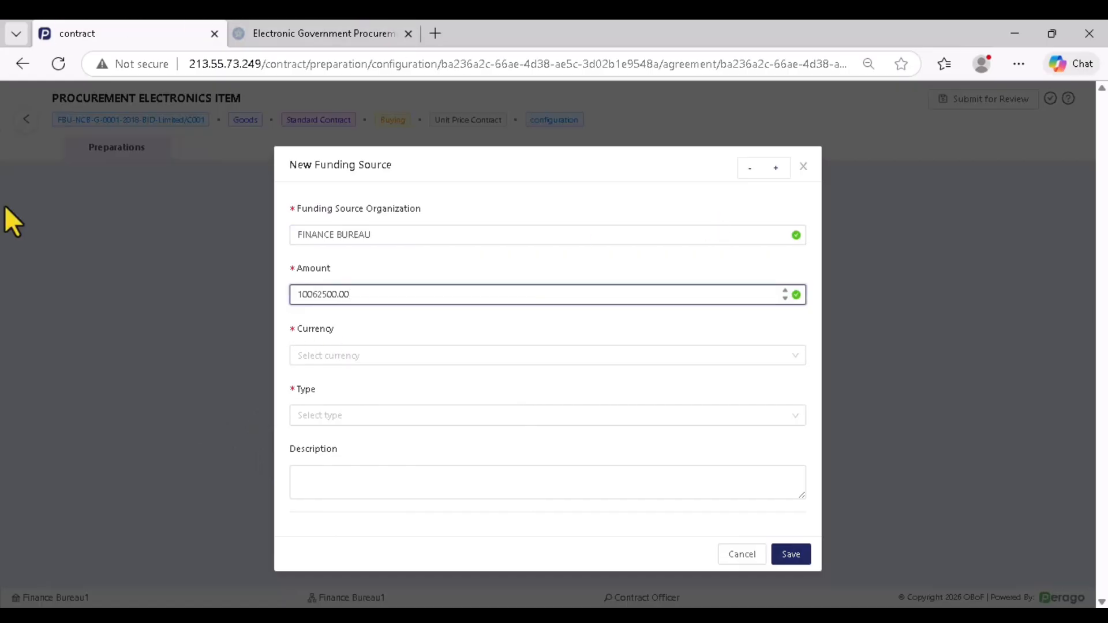
# Set currency to ETB and funding type to Treasury, then save the funding source
pyautogui.click(396, 356)
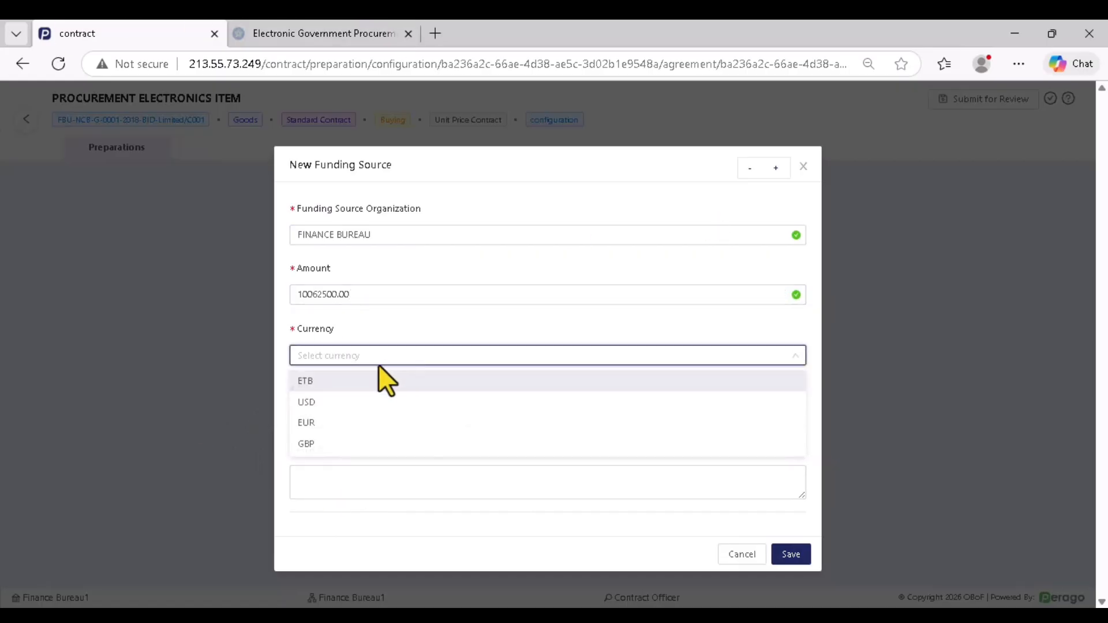
pyautogui.click(335, 382)
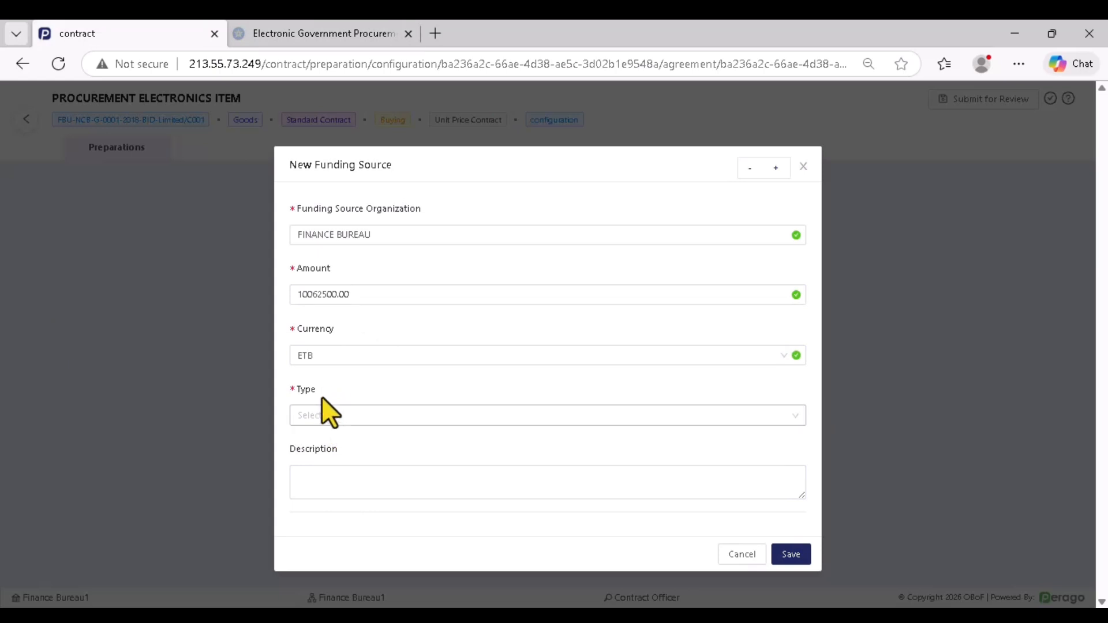
pyautogui.click(332, 416)
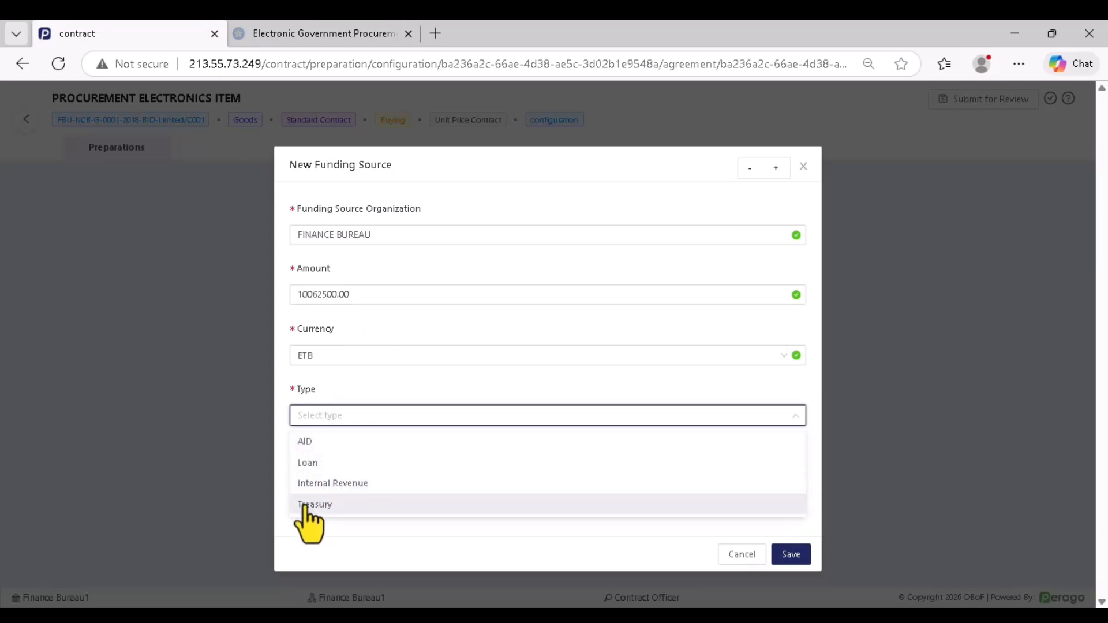
pyautogui.click(349, 507)
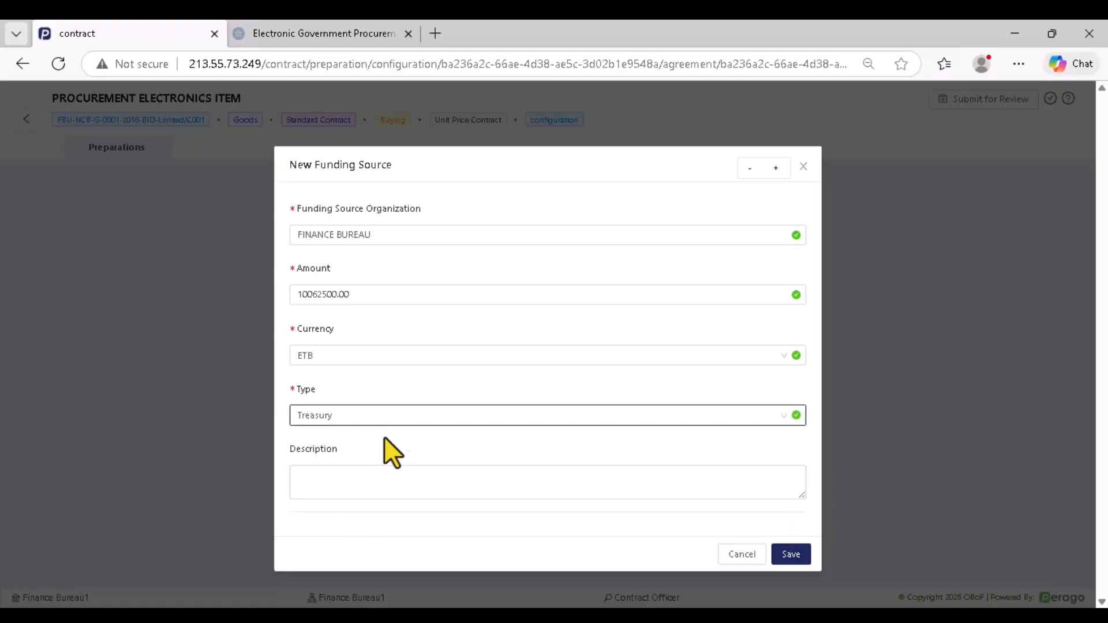
pyautogui.click(792, 555)
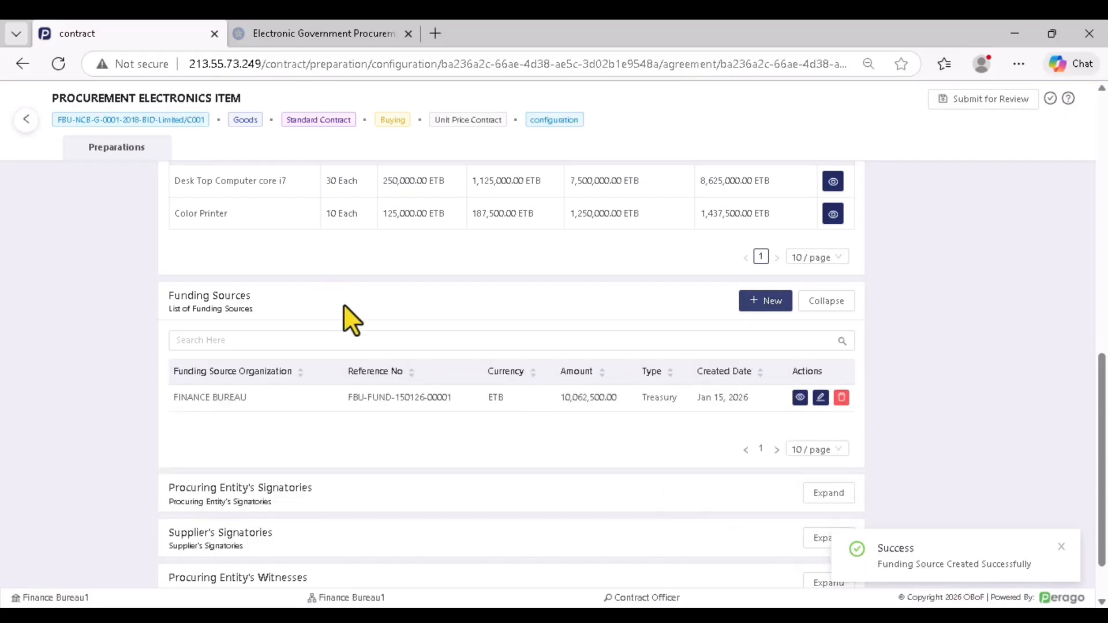
pyautogui.scroll(-1, 381, 340)
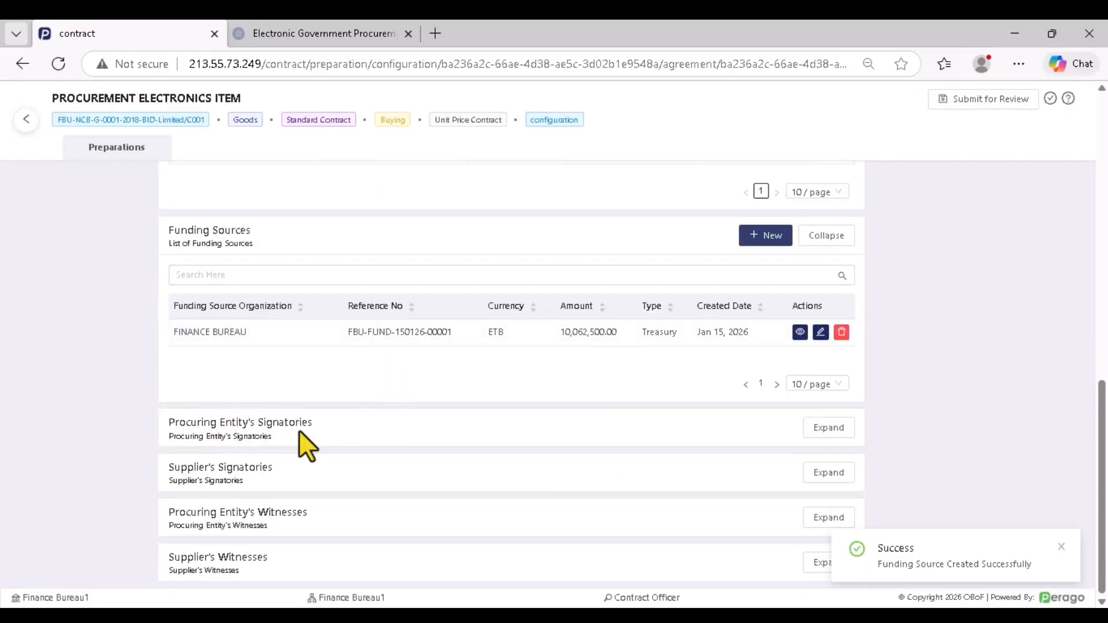
# Expand Procuring Entity's Signatories and open a blank new signatory form
pyautogui.click(827, 430)
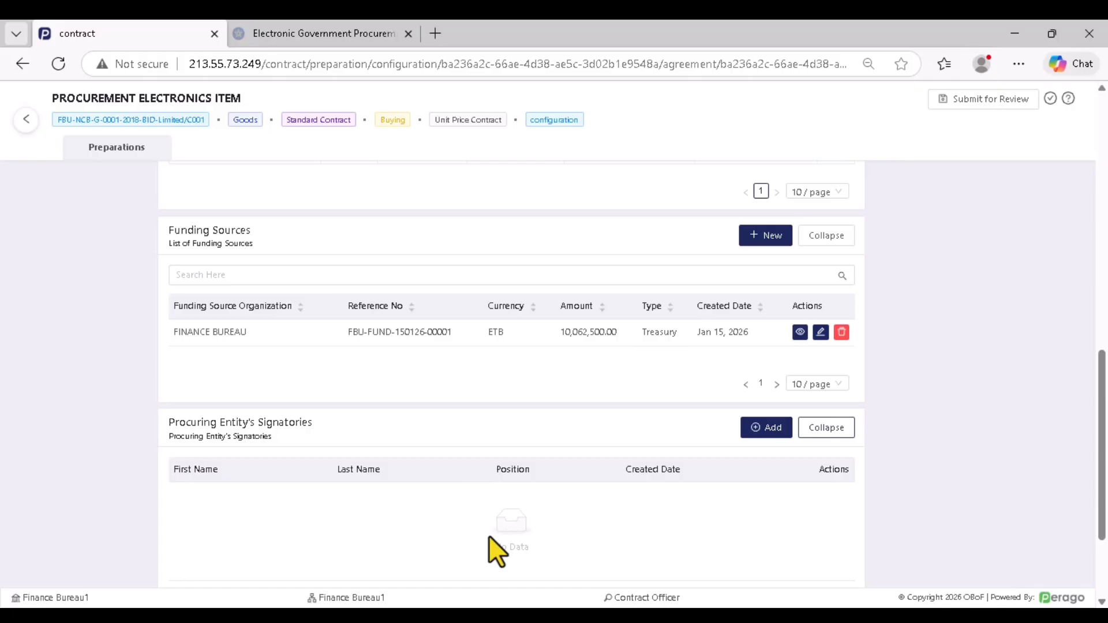
pyautogui.click(756, 428)
# Enter the signatory's first and last name and the position 'contact manger'
pyautogui.click(369, 234)
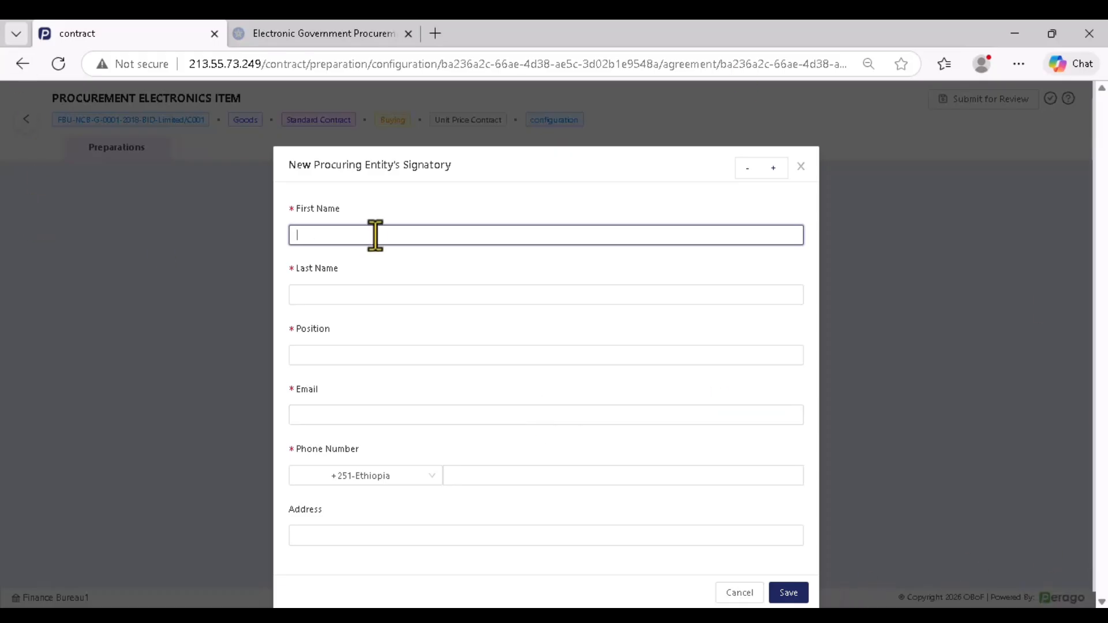
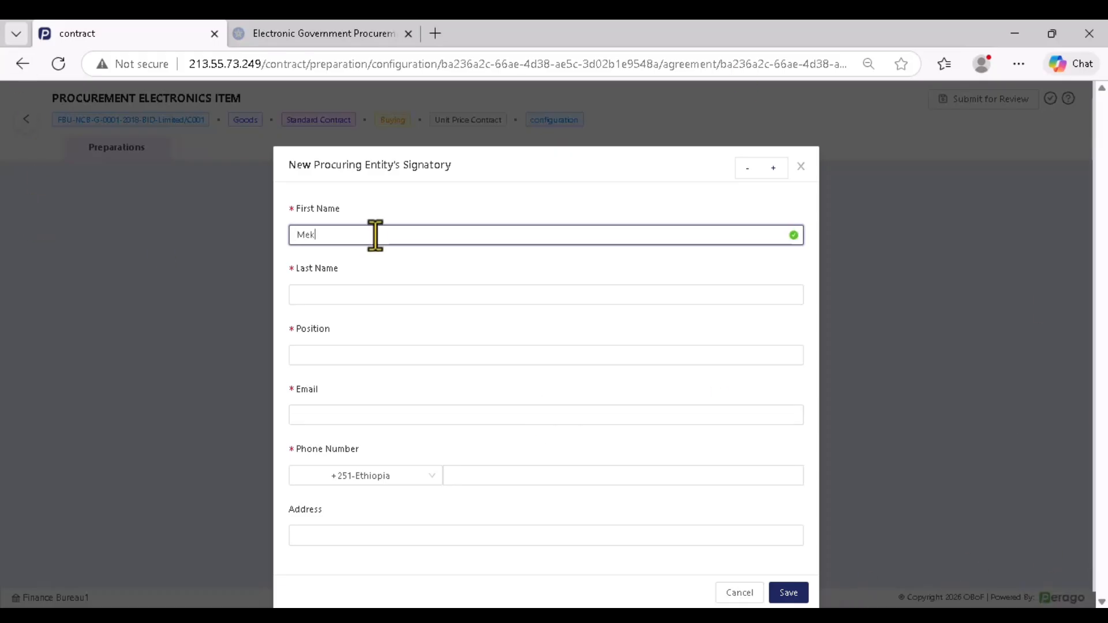
pyautogui.click(341, 295)
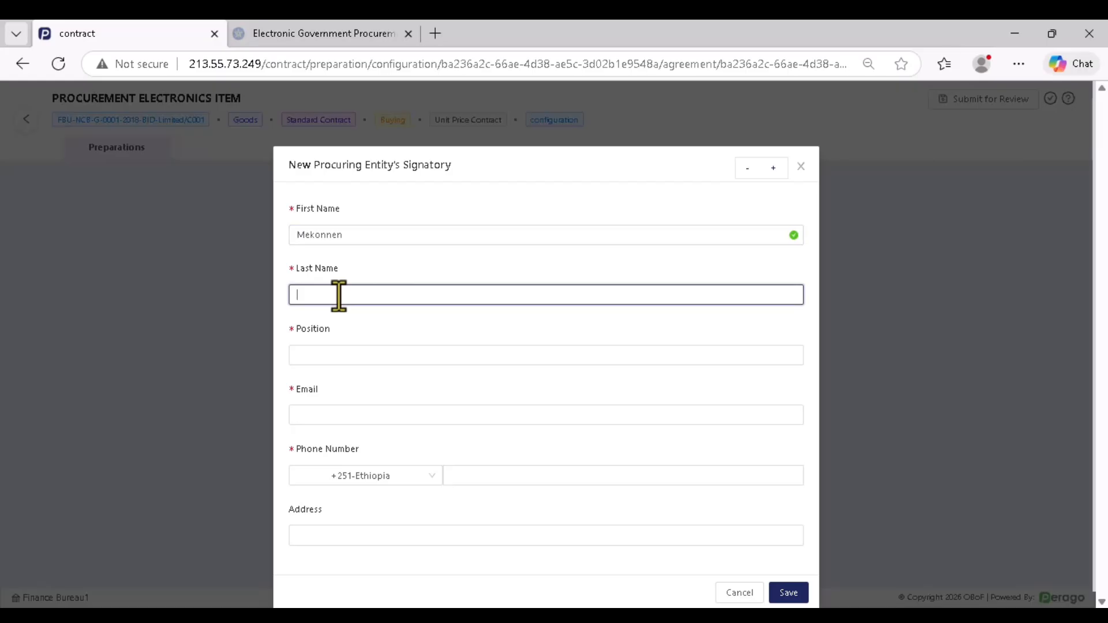
pyautogui.click(361, 356)
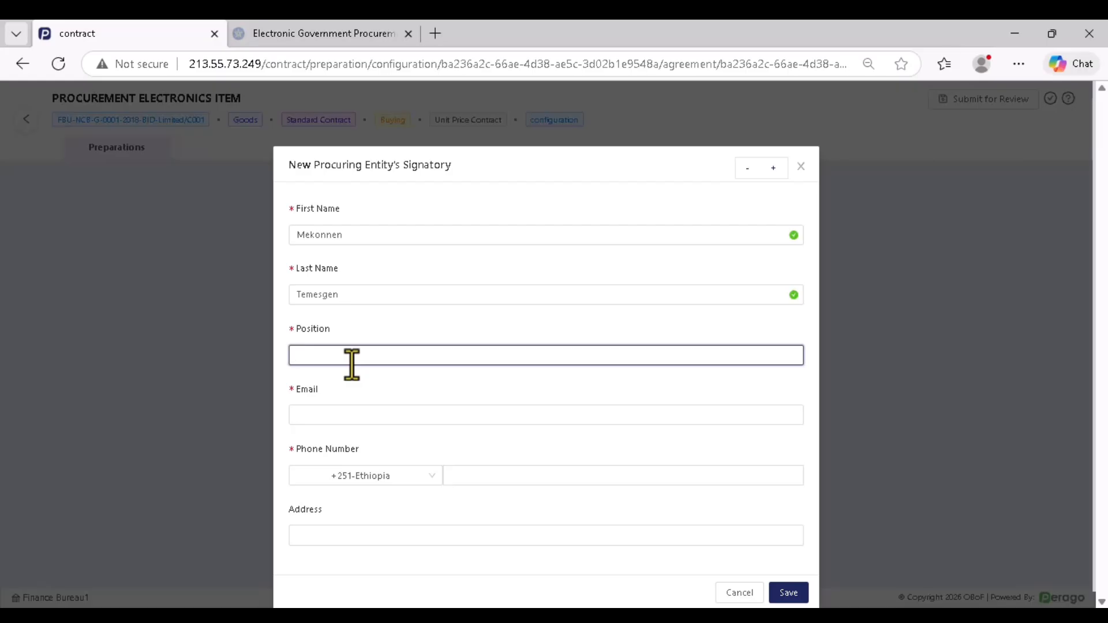
pyautogui.write('contact manger')
# Fill in the signatory's email, phone number and address, then save the signatory
pyautogui.click(346, 415)
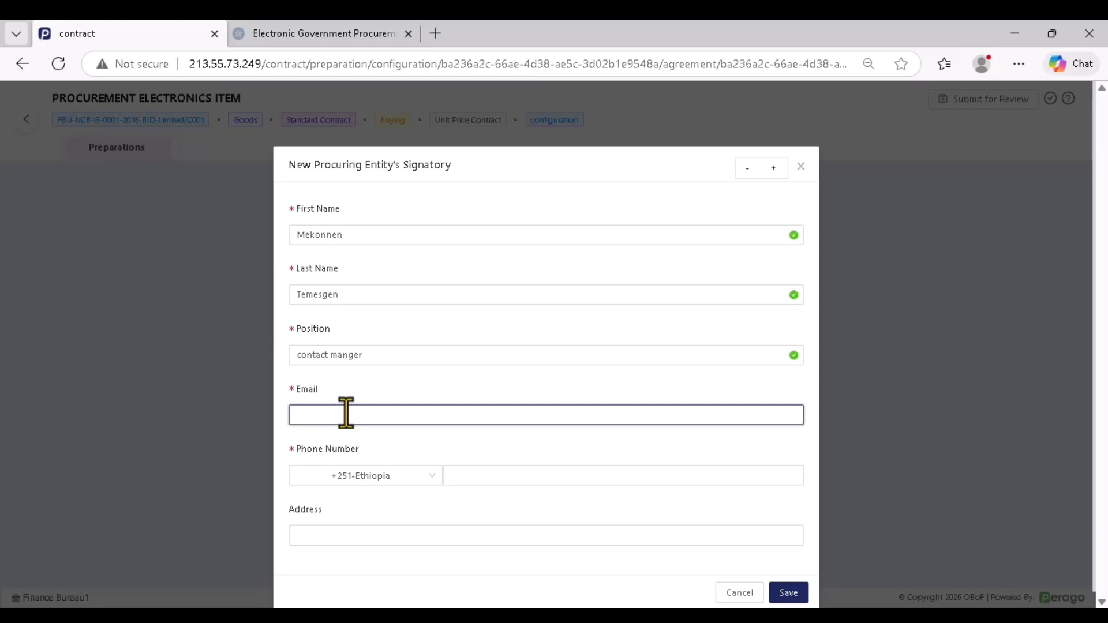
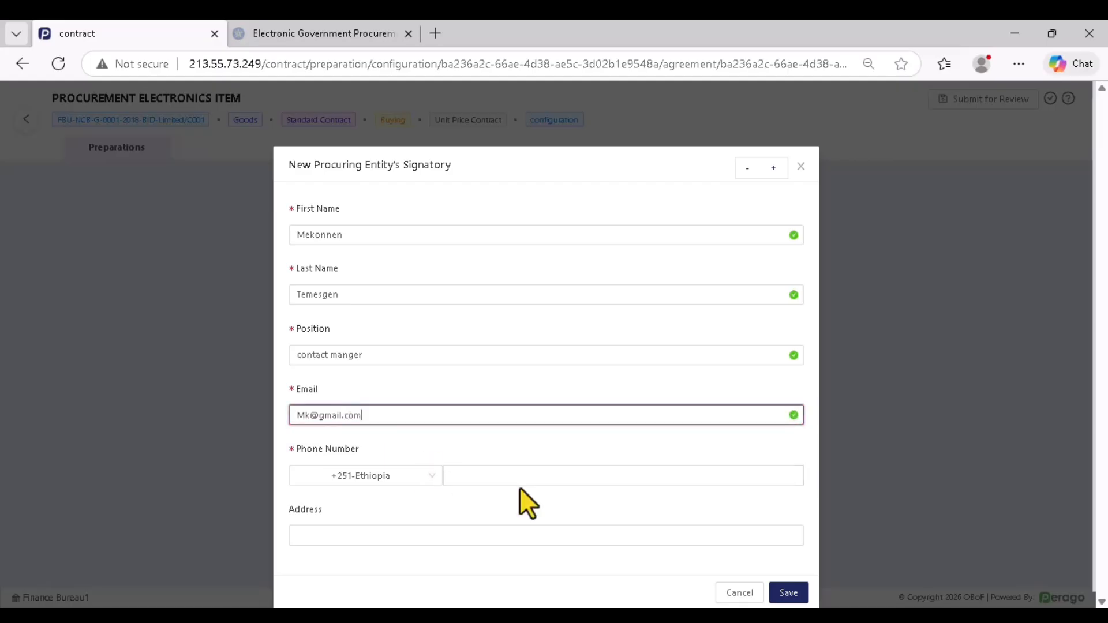
pyautogui.click(508, 473)
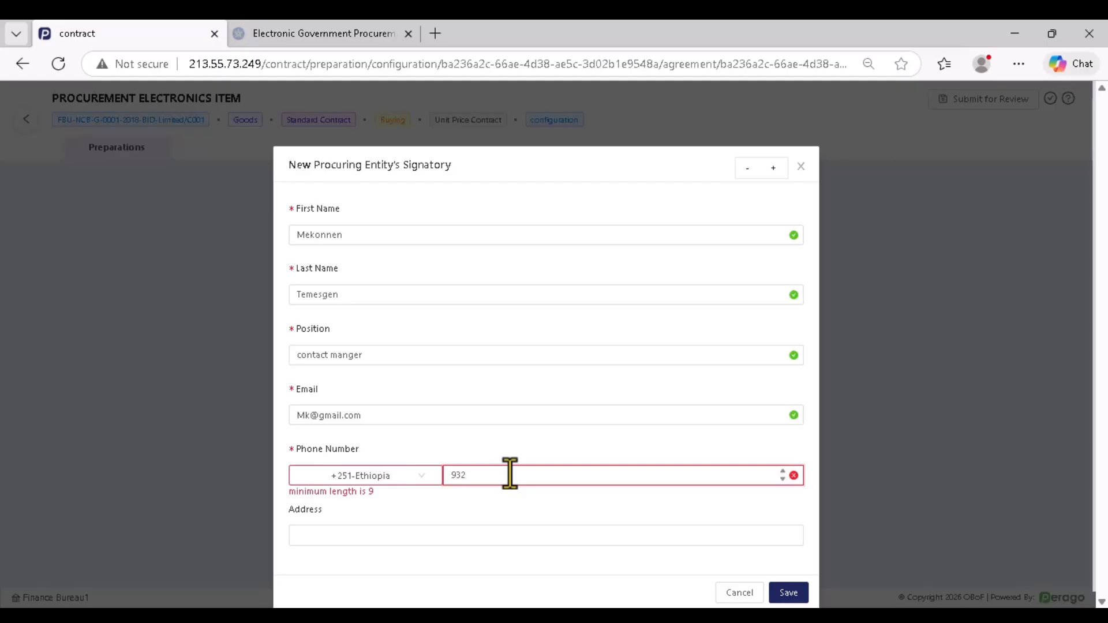
pyautogui.click(373, 532)
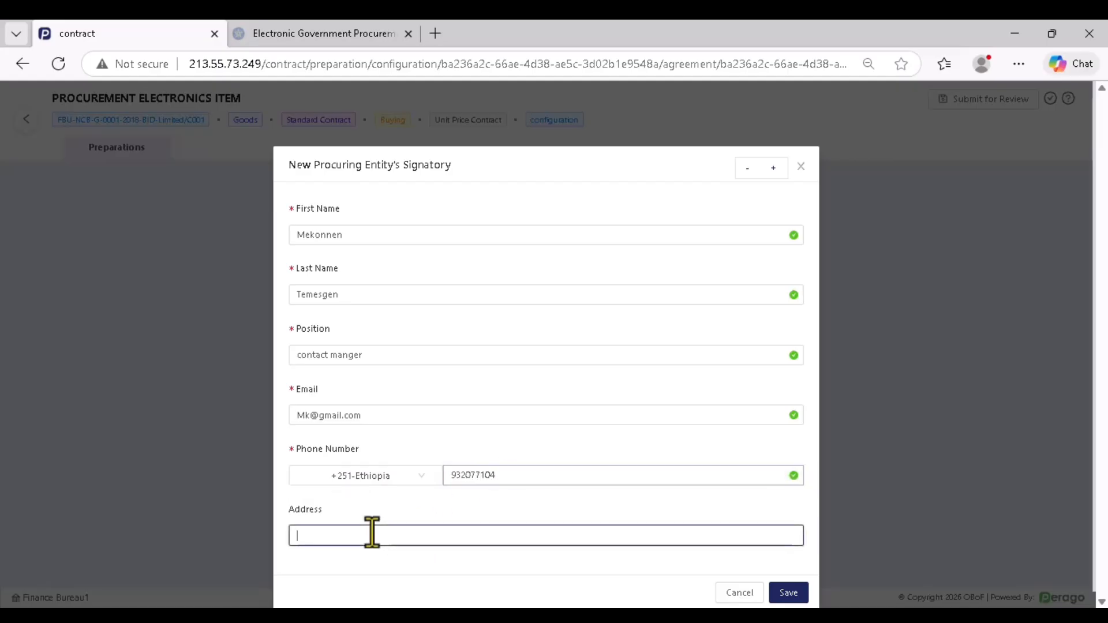
pyautogui.write('A')
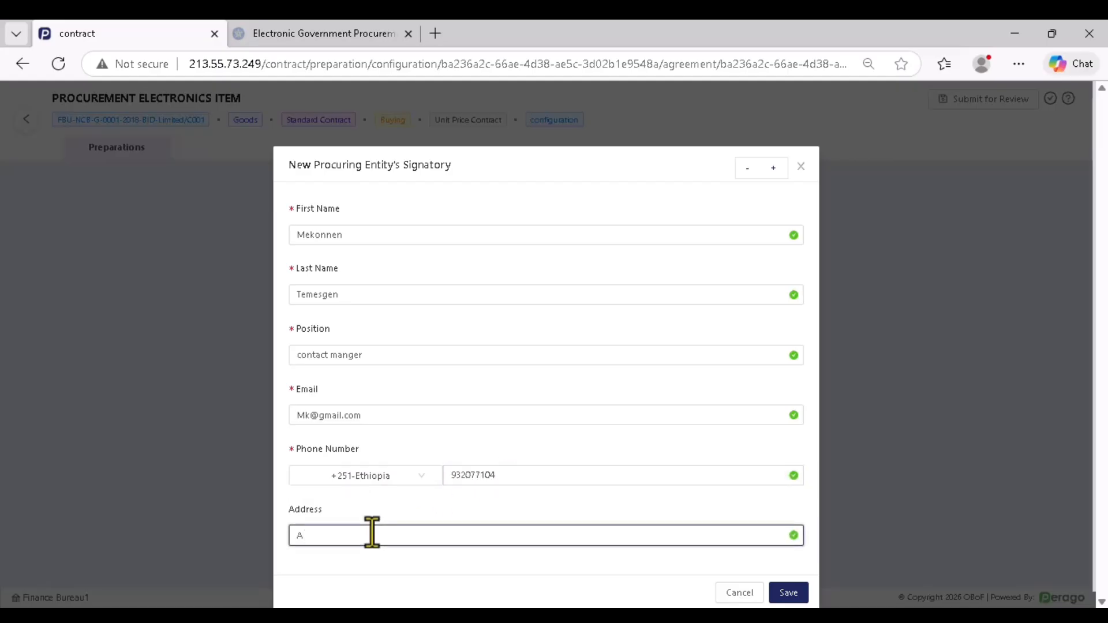
pyautogui.write('.A')
pyautogui.scroll(-1, 399, 490)
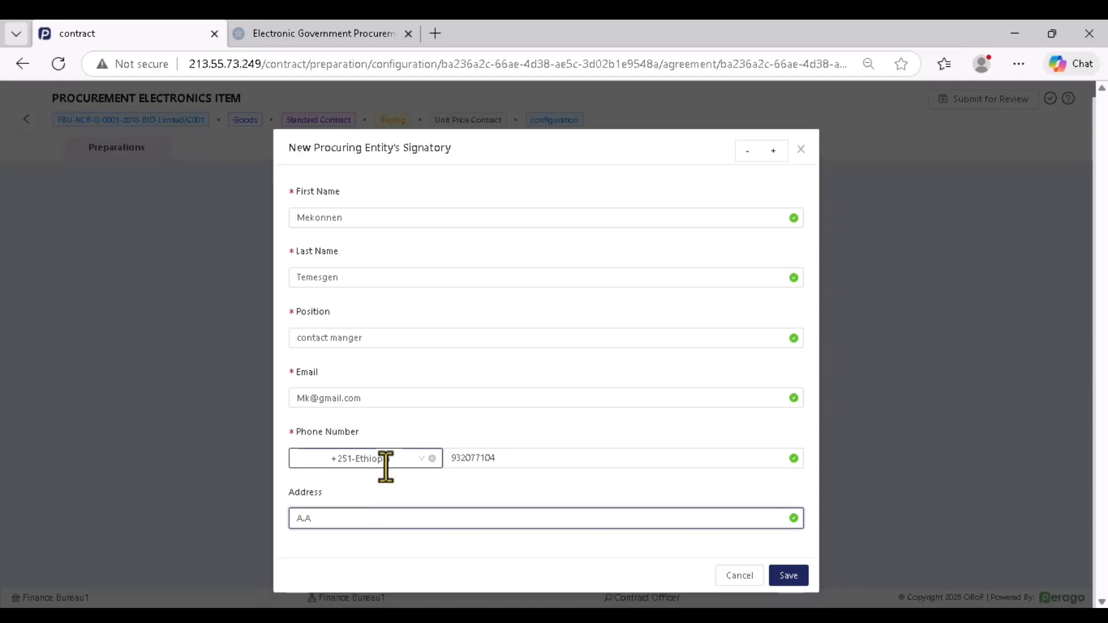
pyautogui.click(789, 576)
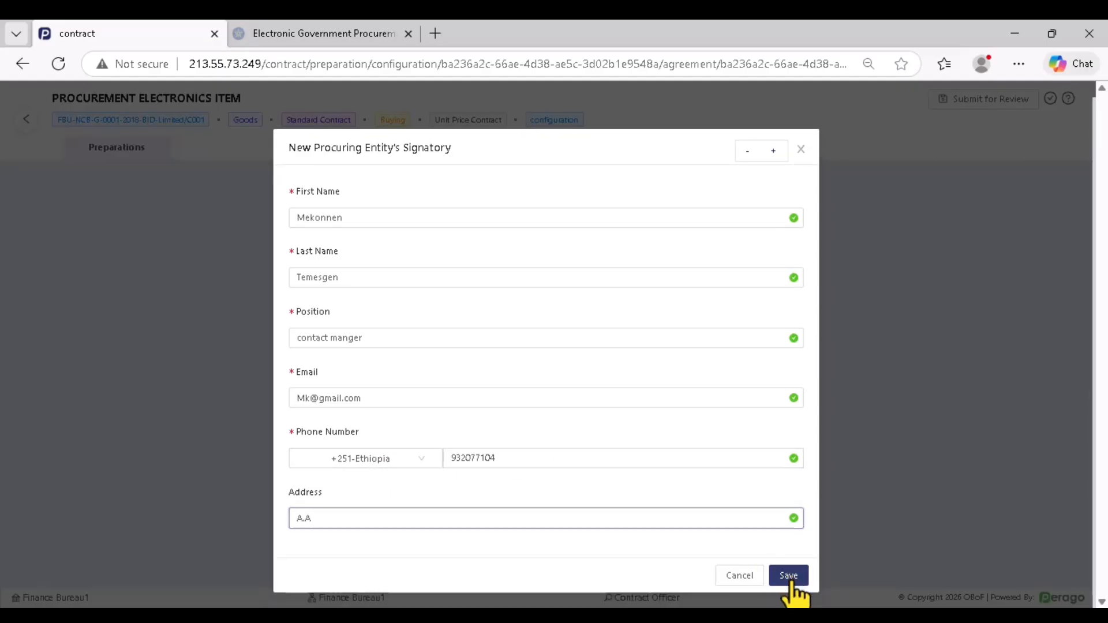
pyautogui.scroll(-1, 461, 398)
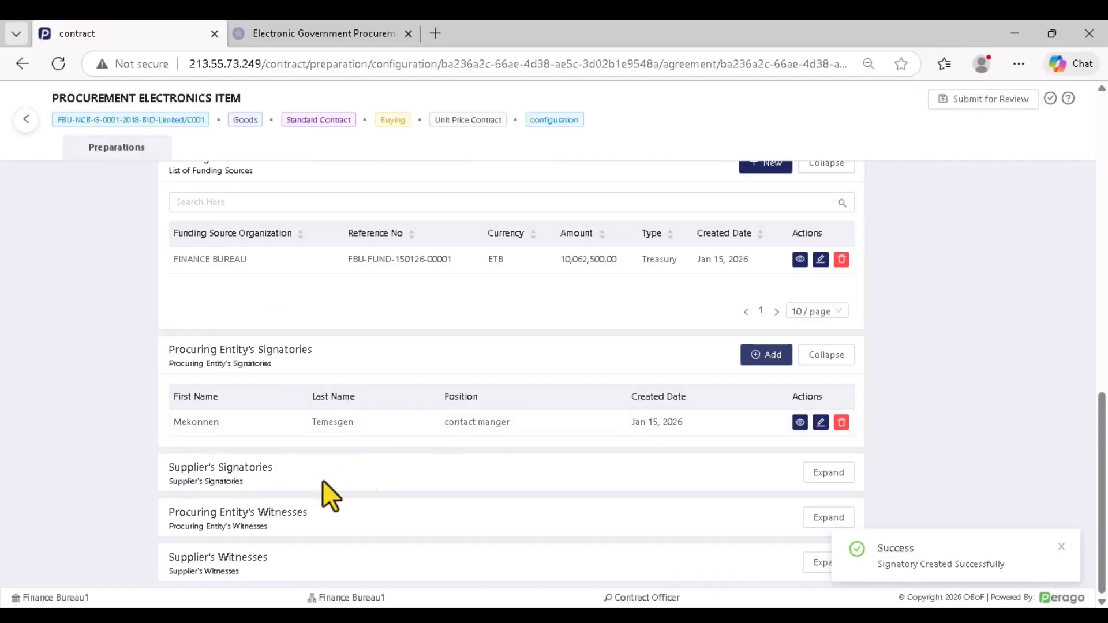
# Open a new supplier's signatory and enter the first name, copying it into the last name
pyautogui.click(829, 473)
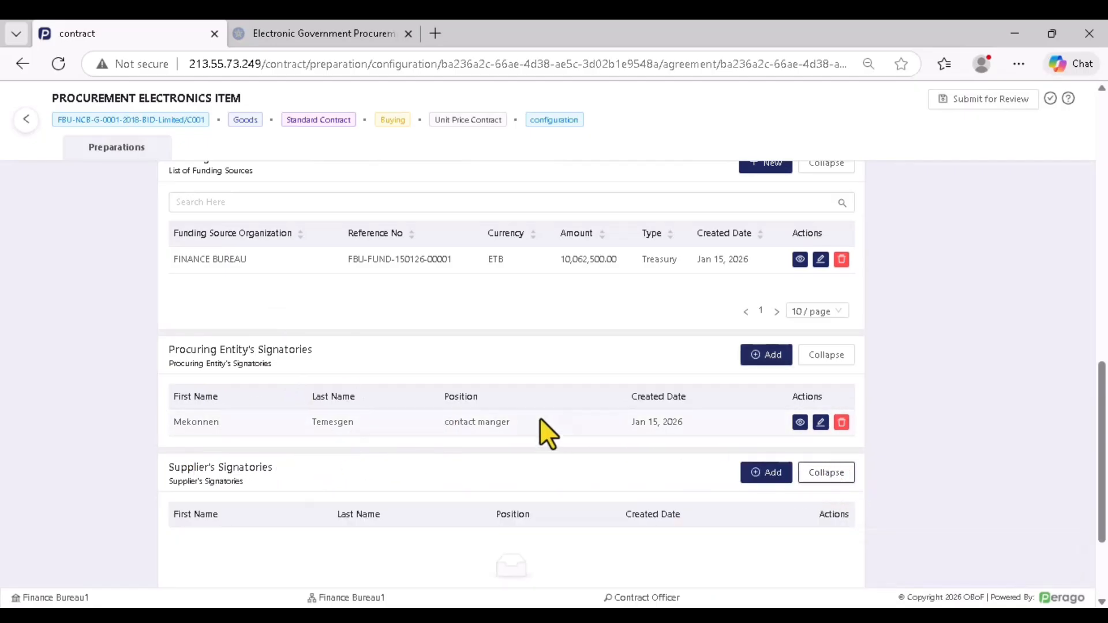
pyautogui.scroll(3, 424, 369)
pyautogui.scroll(-3, 424, 363)
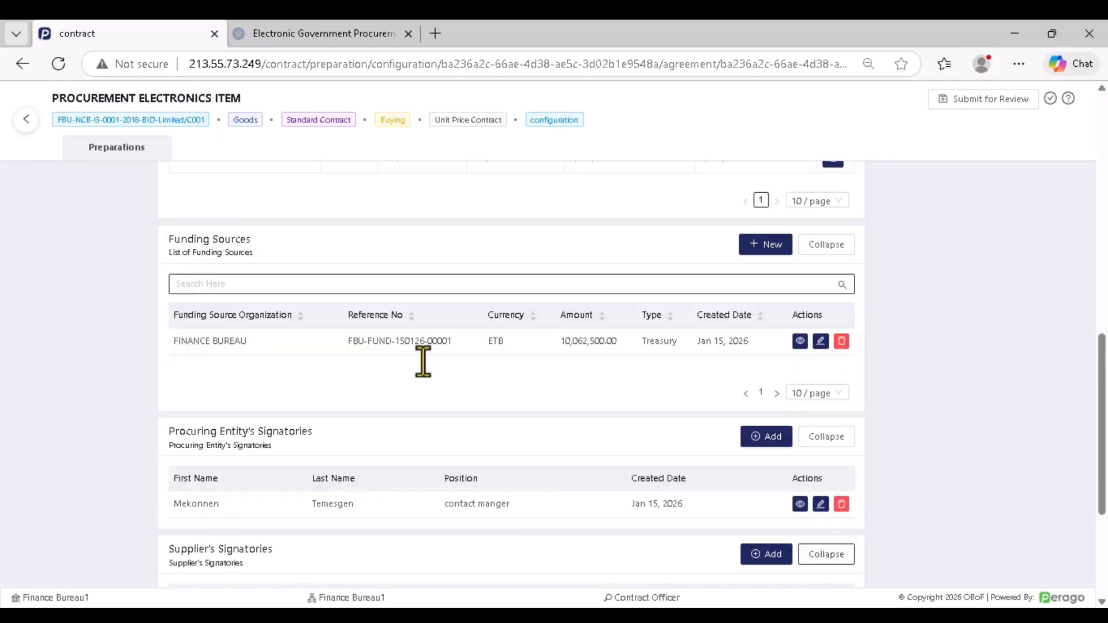
pyautogui.click(768, 470)
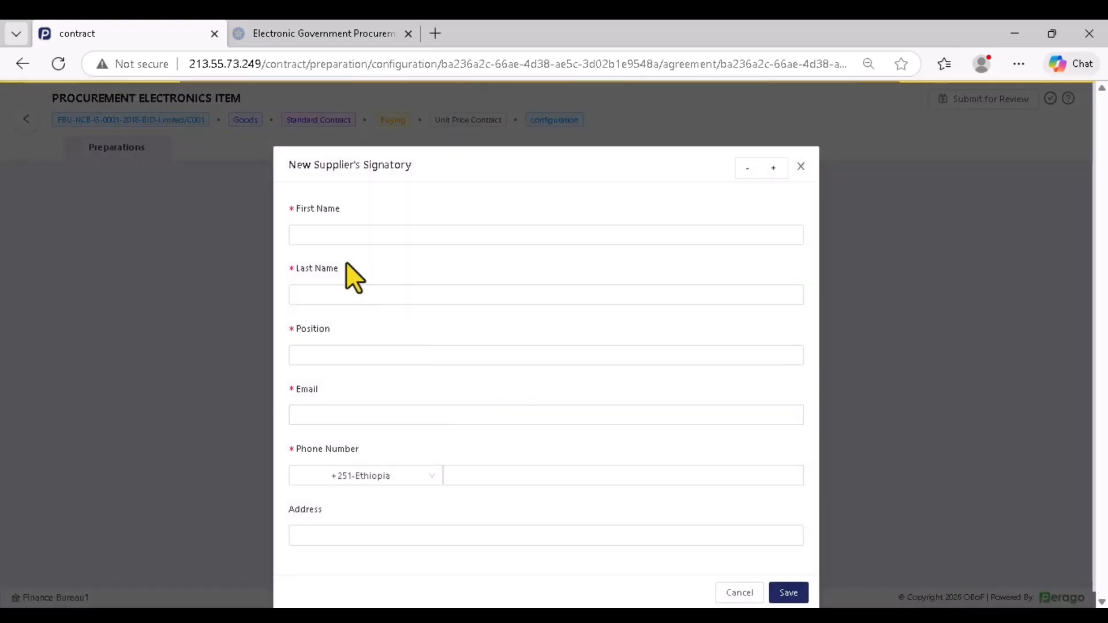
pyautogui.click(320, 237)
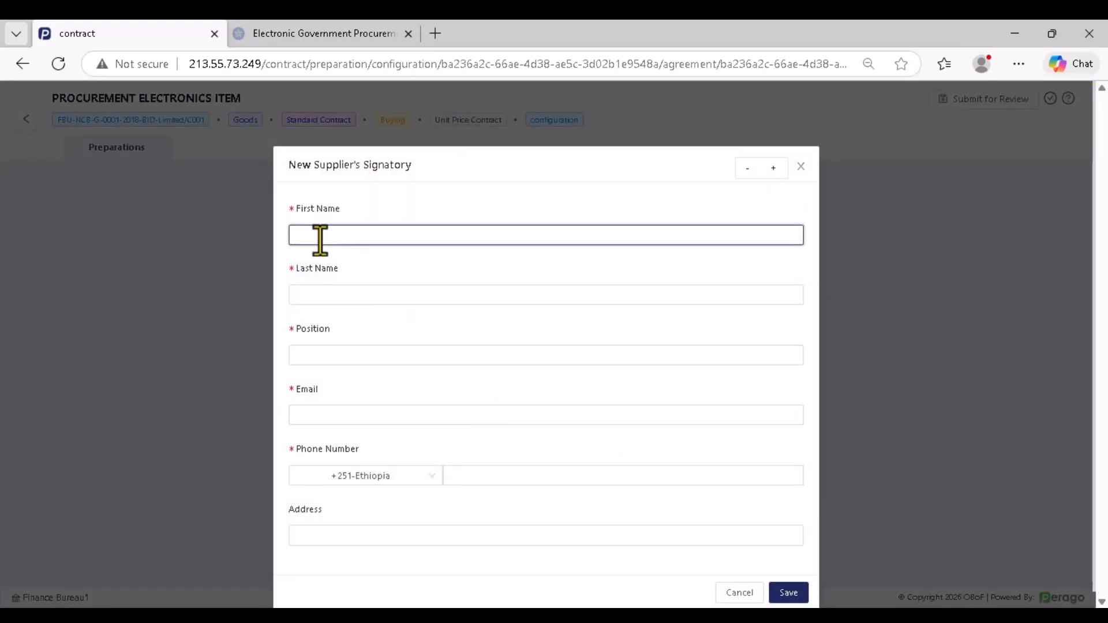
pyautogui.write('SAMPLE')
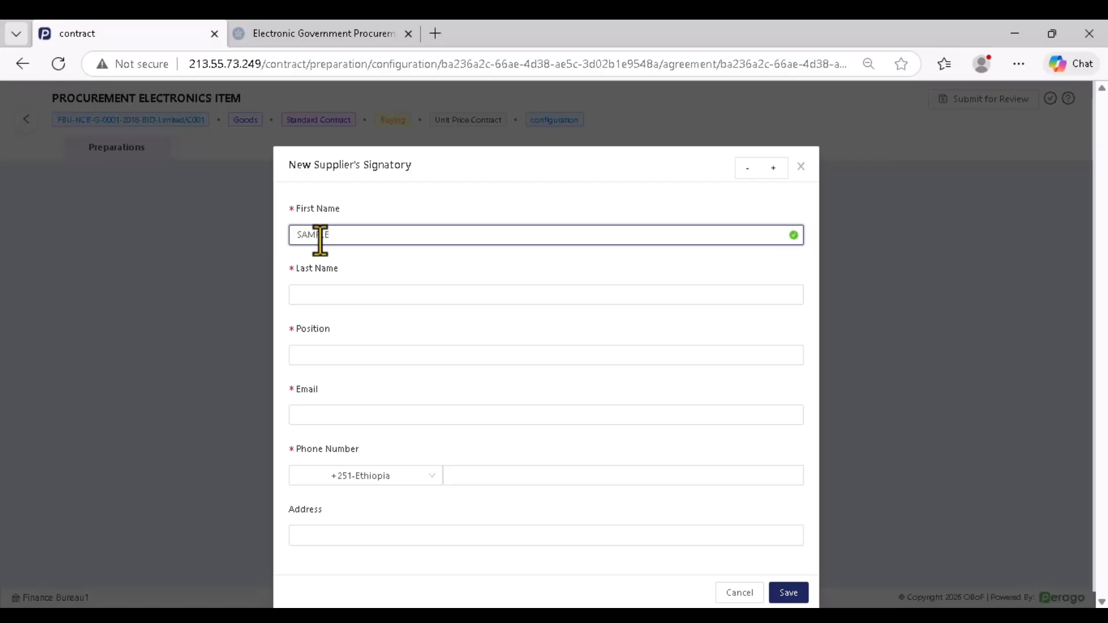
pyautogui.click(445, 294)
pyautogui.write('2')
pyautogui.doubleClick(293, 232)
pyautogui.rightClick(303, 230)
pyautogui.click(362, 303)
pyautogui.click(352, 295)
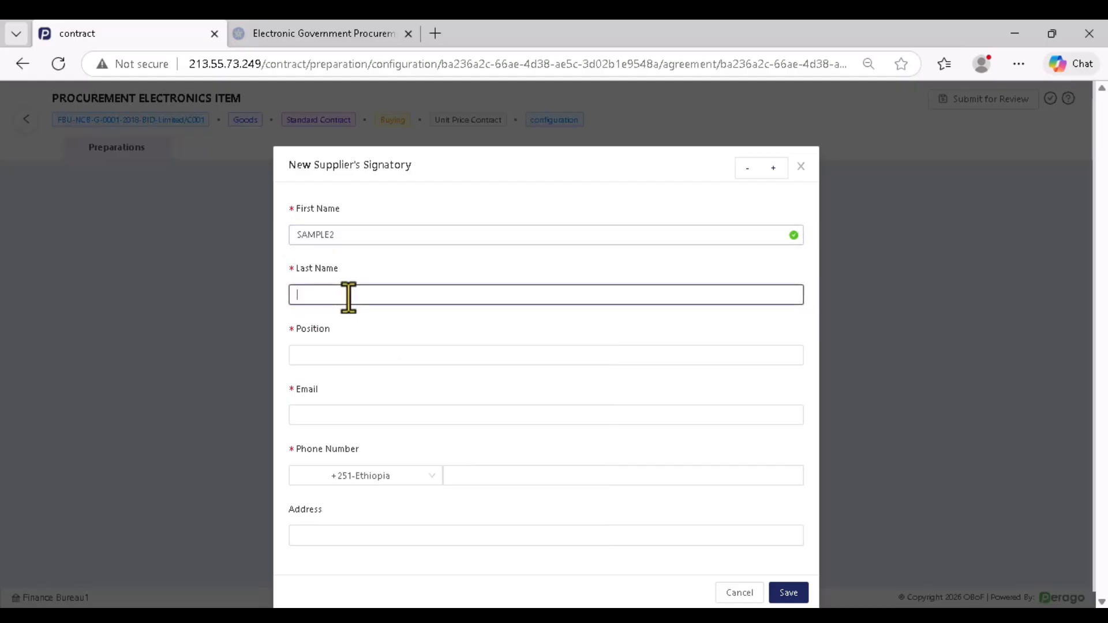
pyautogui.hotkey('ctrl', 'v')
# Set the position to MANAGER, fill in email, phone number and address, and save
pyautogui.click(321, 352)
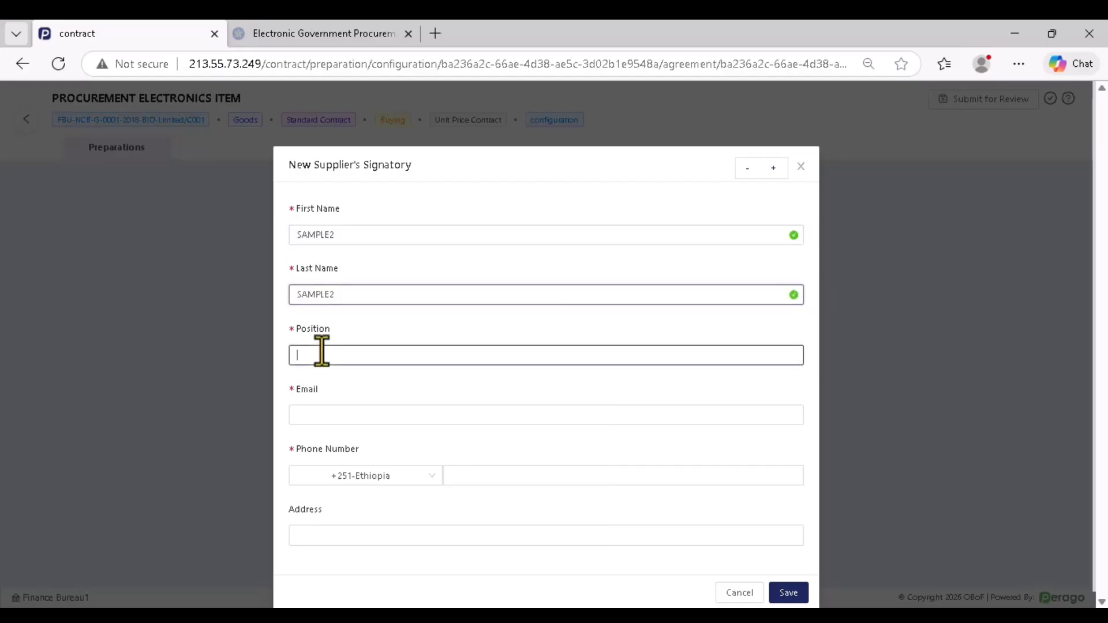
pyautogui.write('MA')
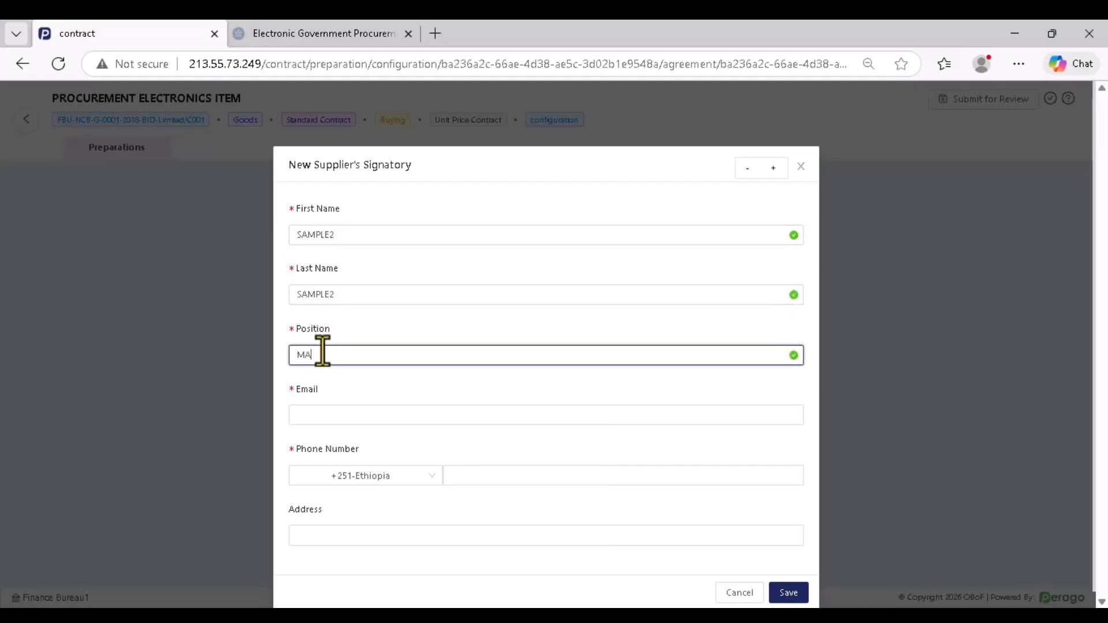
pyautogui.write('NAGER')
pyautogui.click(346, 415)
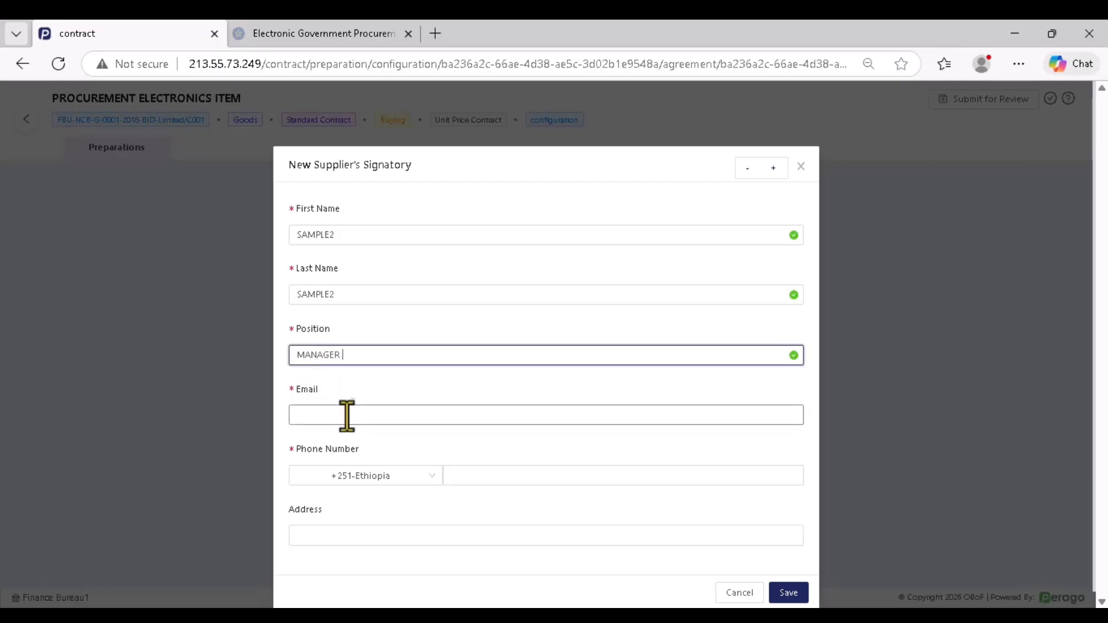
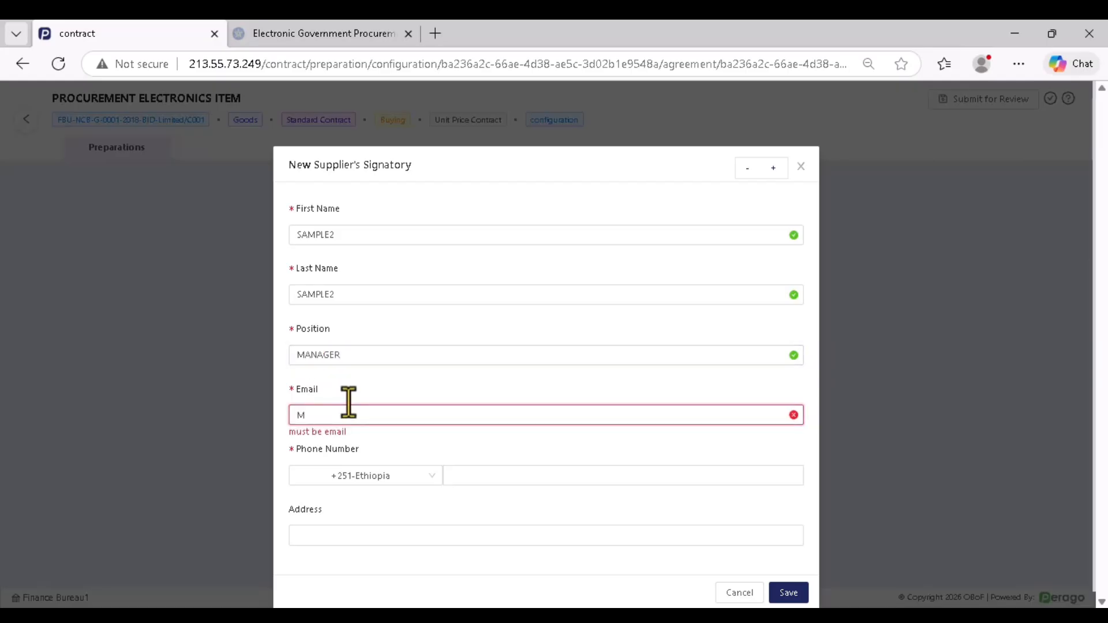
pyautogui.click(456, 477)
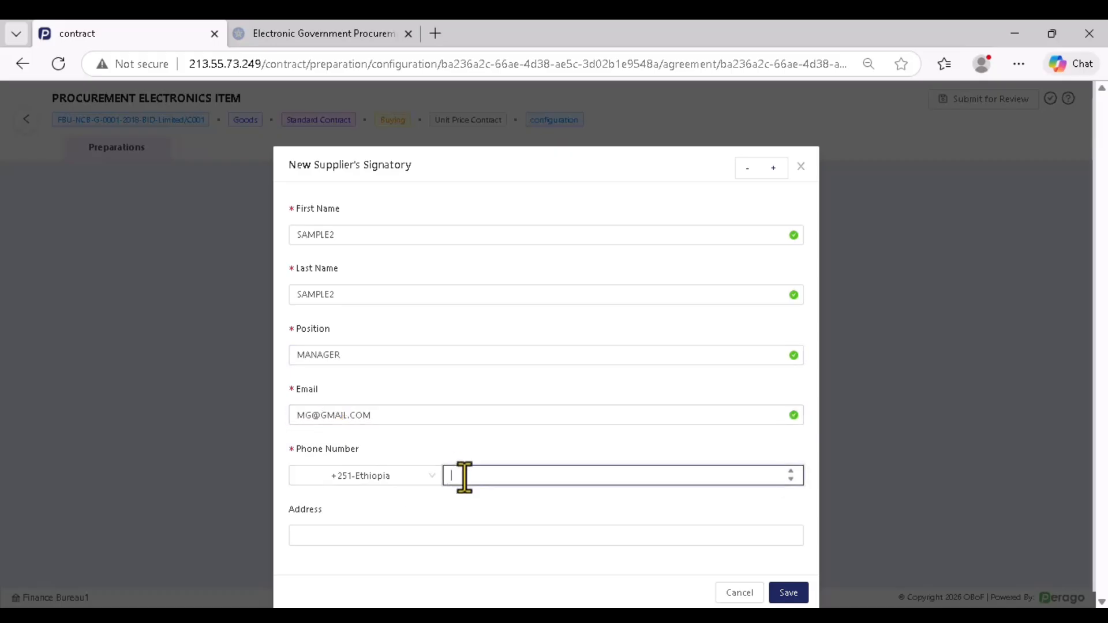
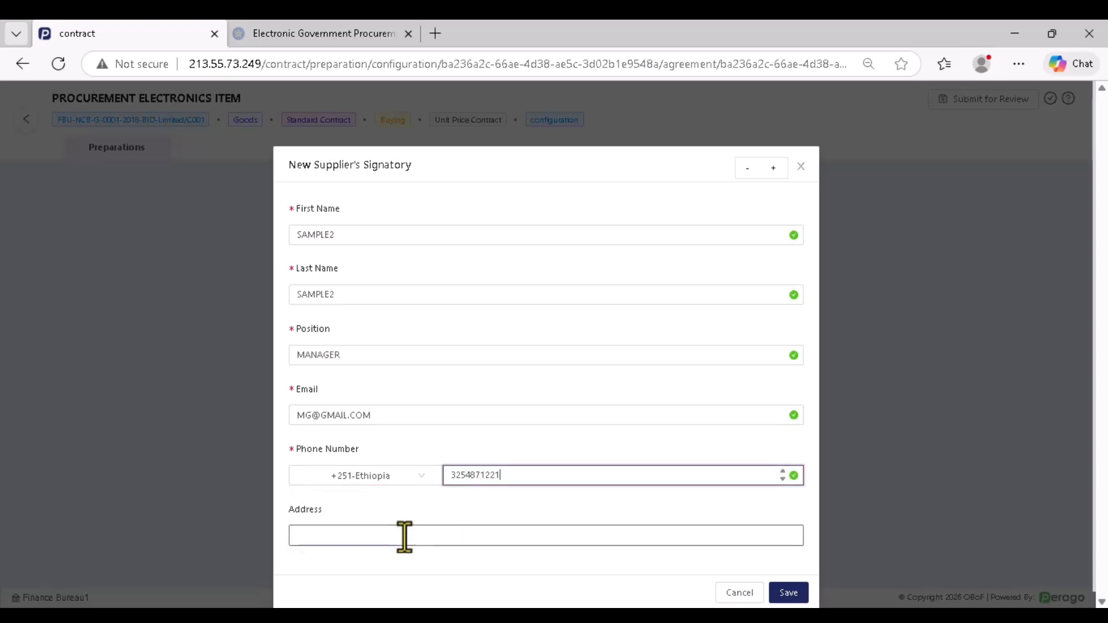
pyautogui.click(405, 536)
pyautogui.write('AA')
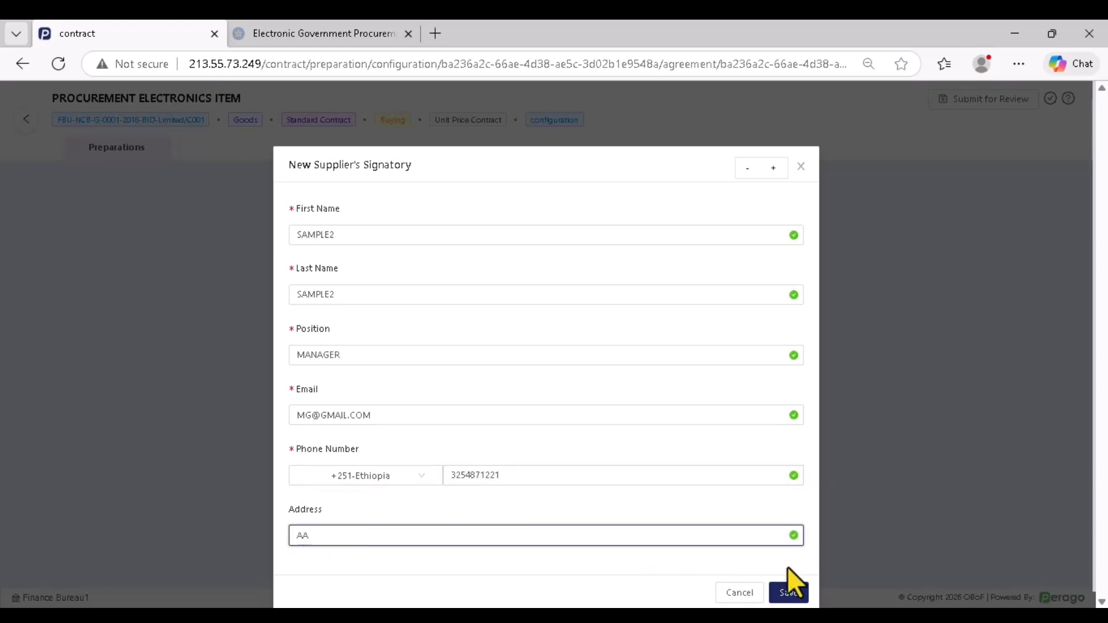
pyautogui.click(792, 593)
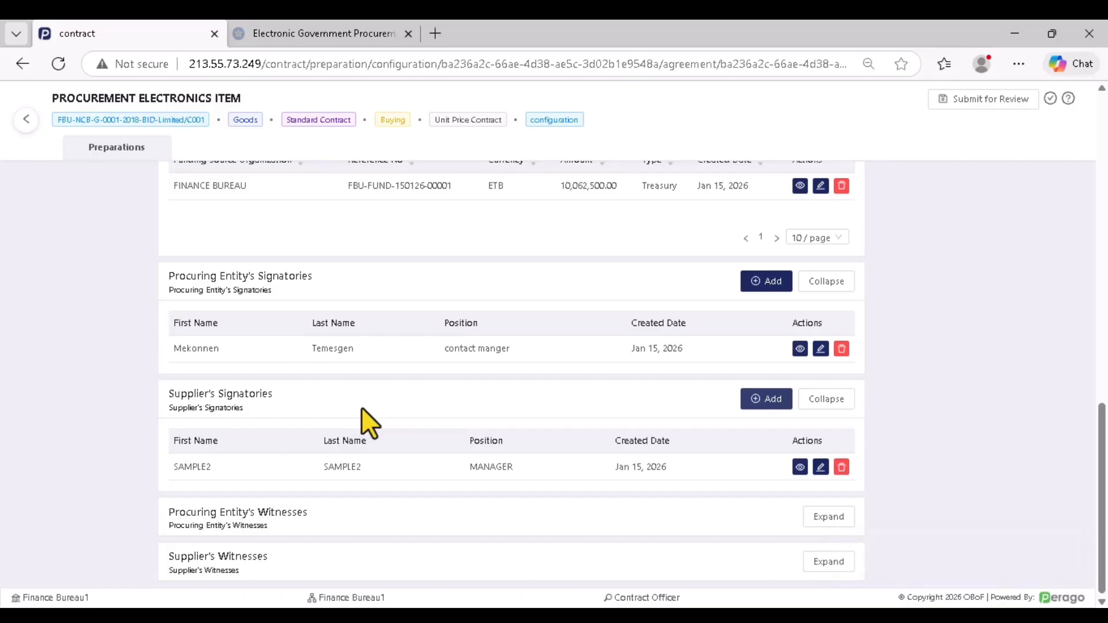
# Open a new procuring entity's witness and enter first name, last name and position 'spo'
pyautogui.click(822, 517)
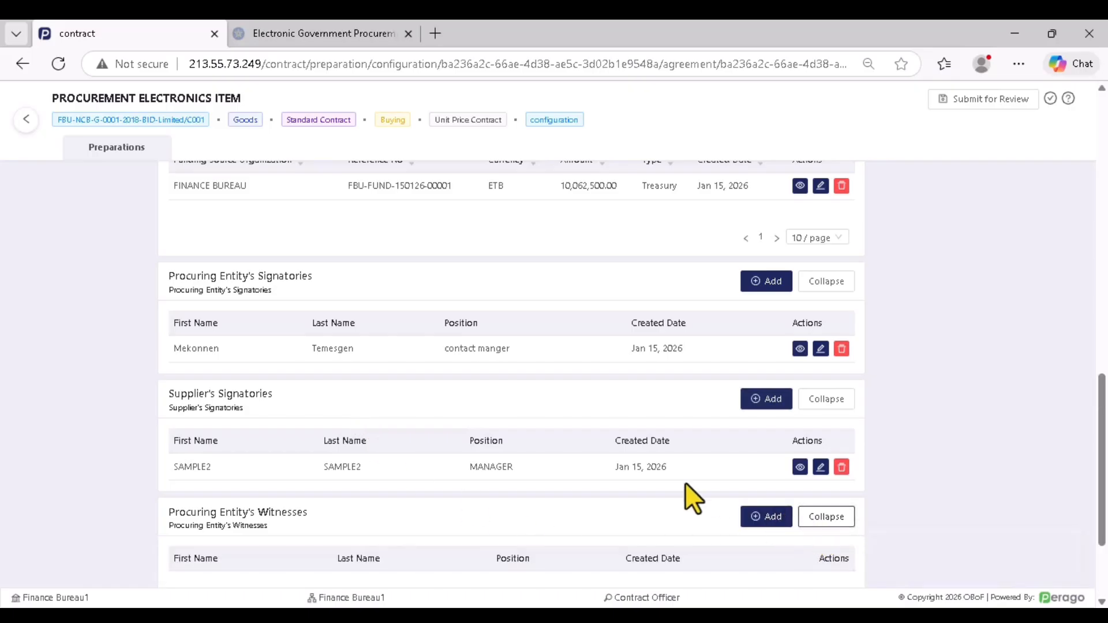
pyautogui.scroll(-1, 684, 482)
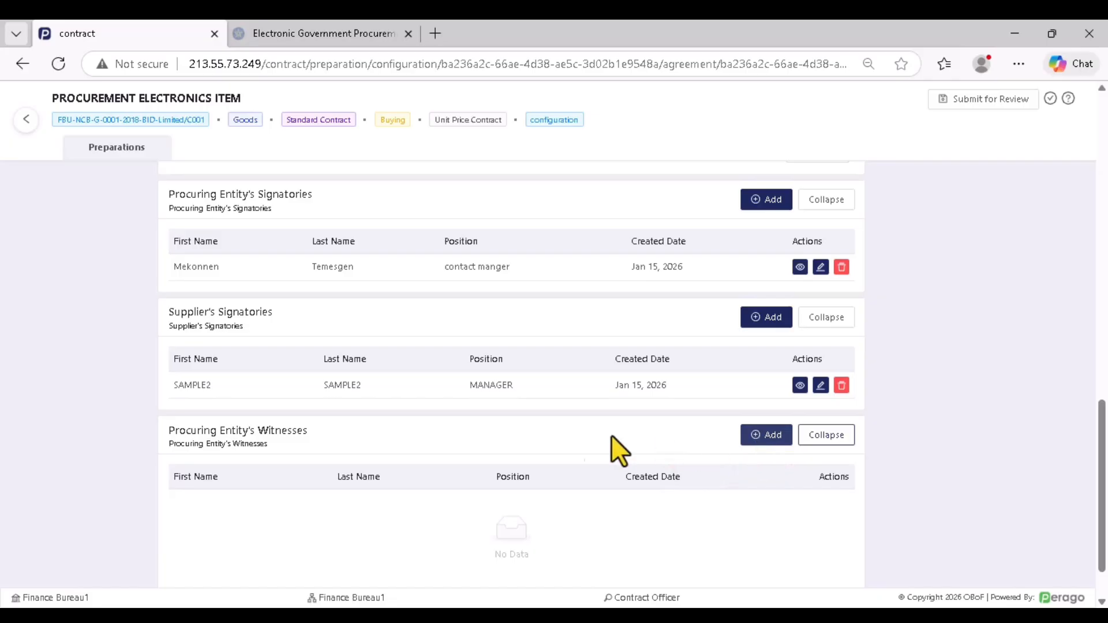
pyautogui.click(761, 441)
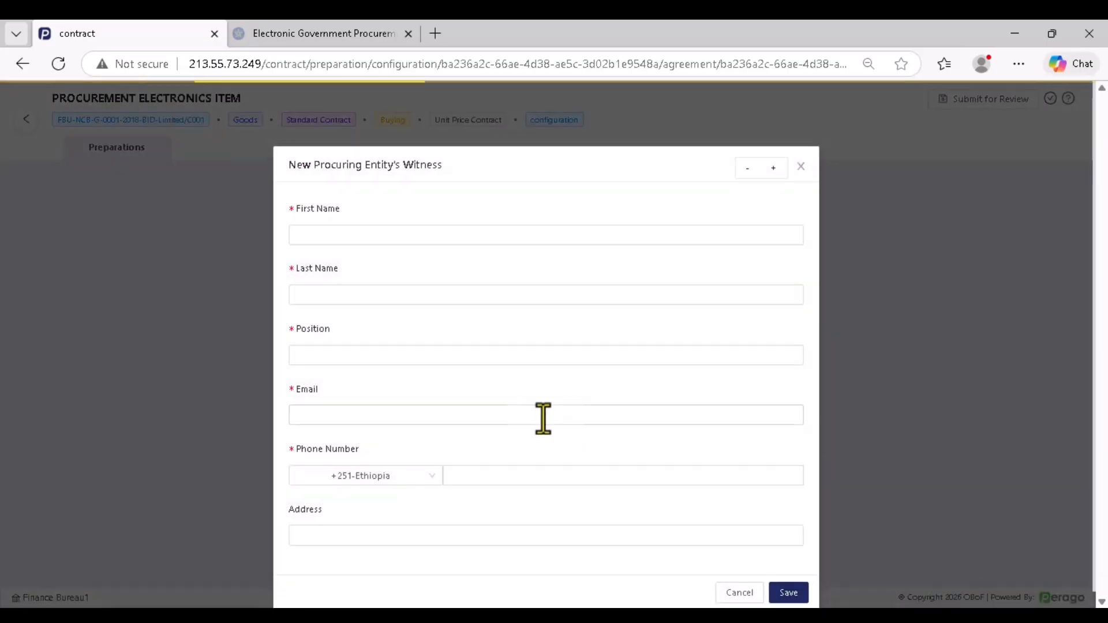
pyautogui.click(363, 238)
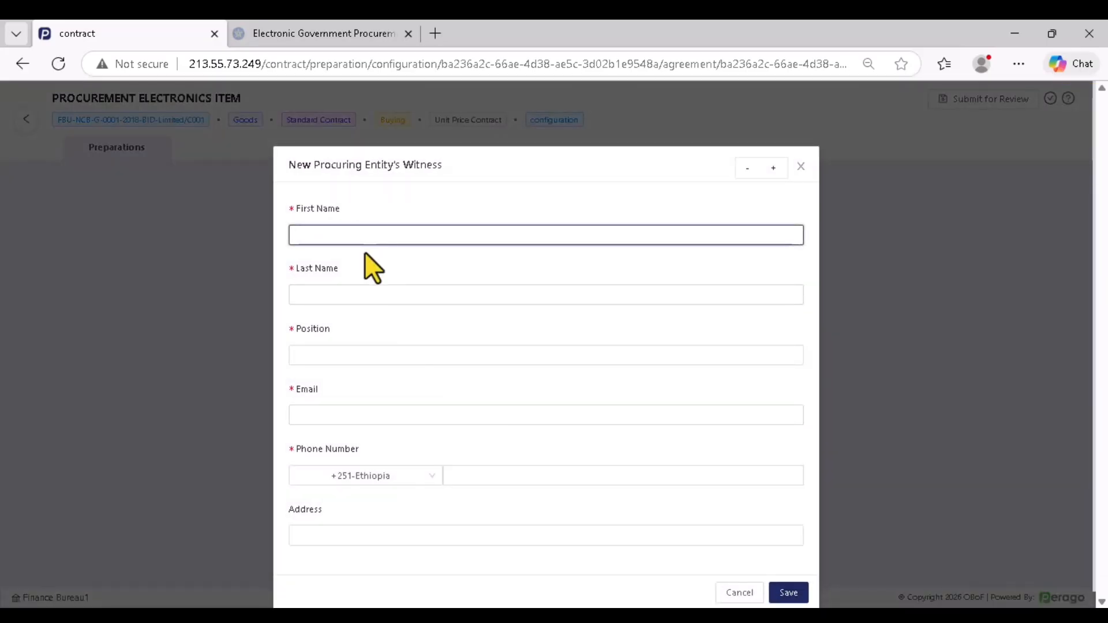
pyautogui.click(359, 288)
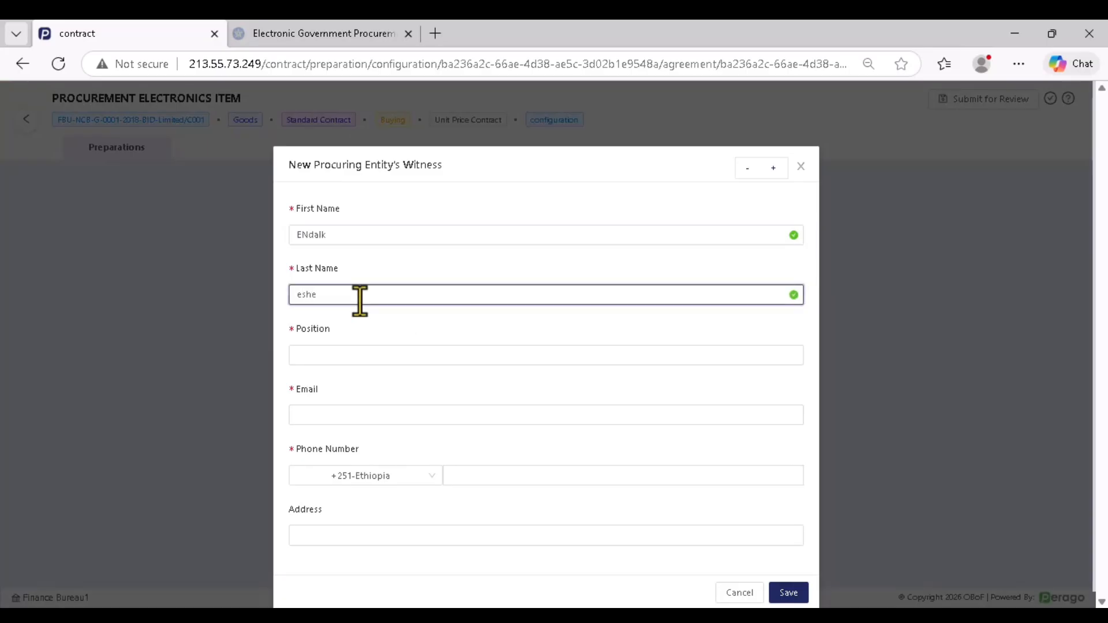
pyautogui.click(347, 359)
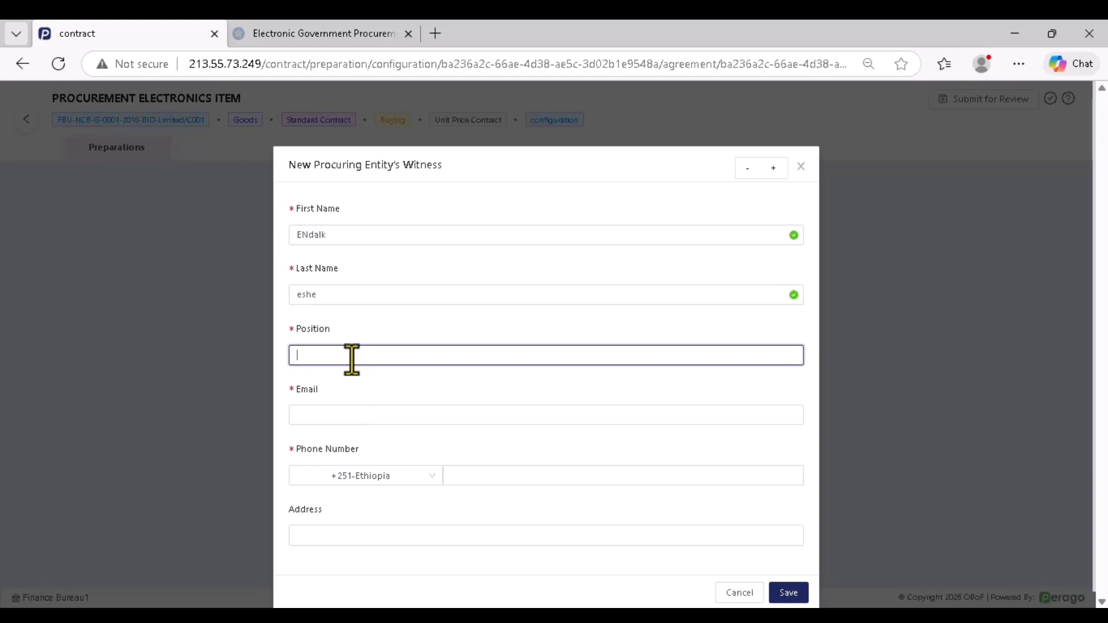
pyautogui.write('spo')
# Fill in the witness's email, phone number and address, then save the witness
pyautogui.click(335, 415)
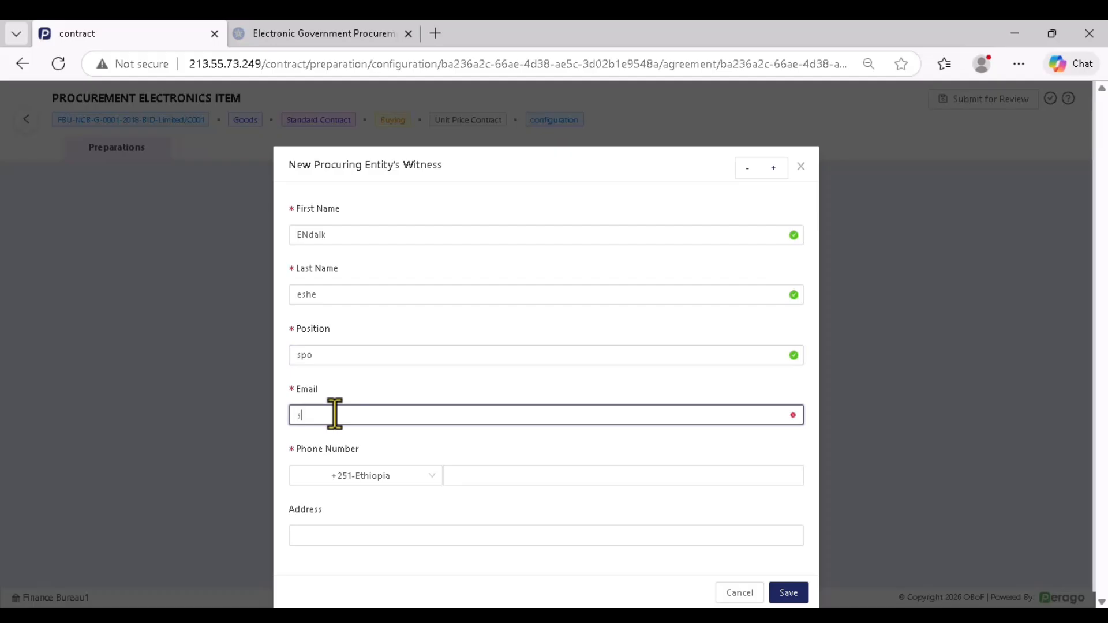
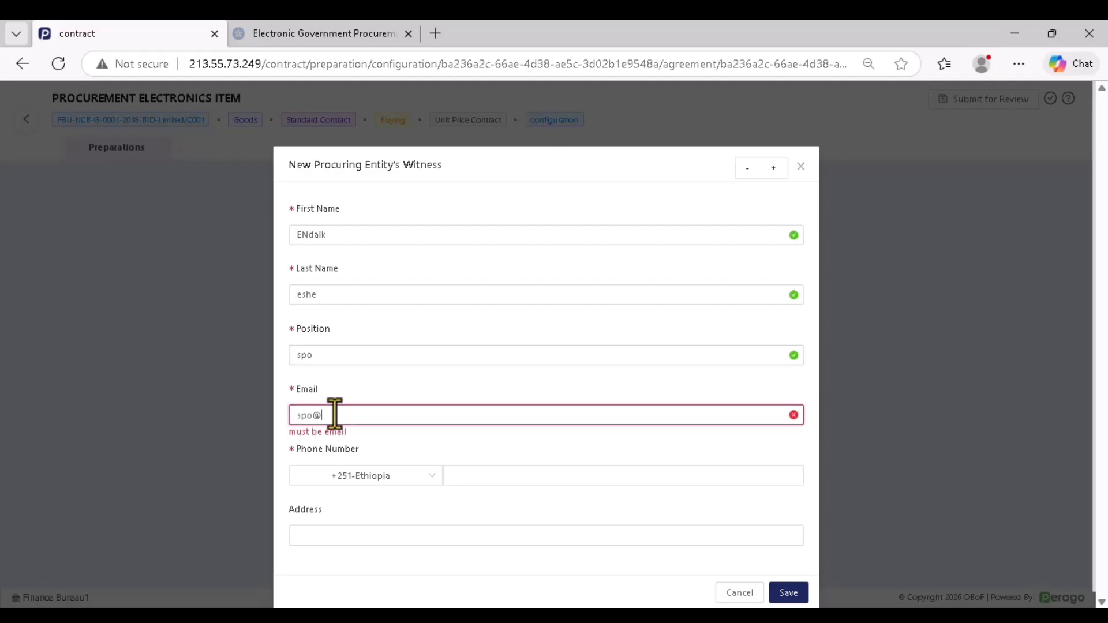
pyautogui.click(487, 472)
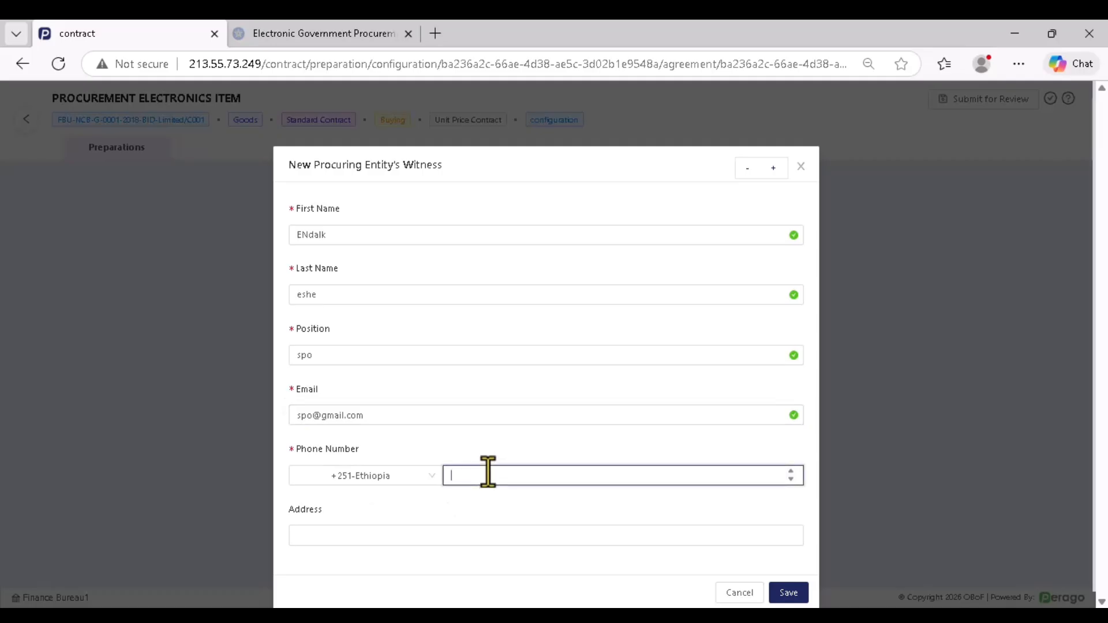
pyautogui.click(368, 531)
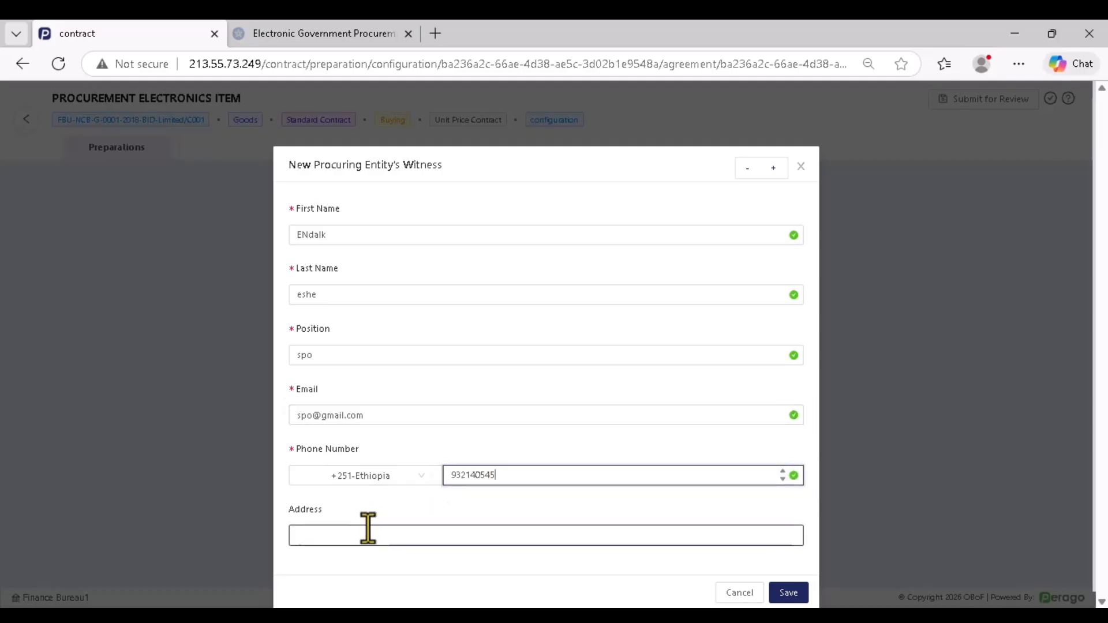
pyautogui.write('aa')
pyautogui.scroll(-1, 393, 494)
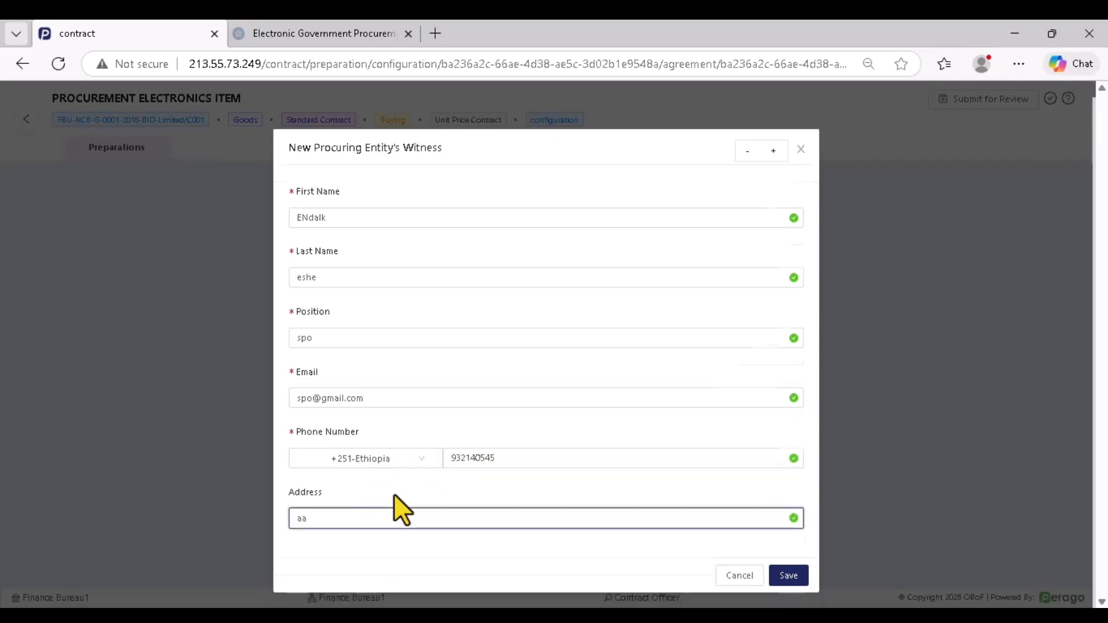
pyautogui.click(788, 576)
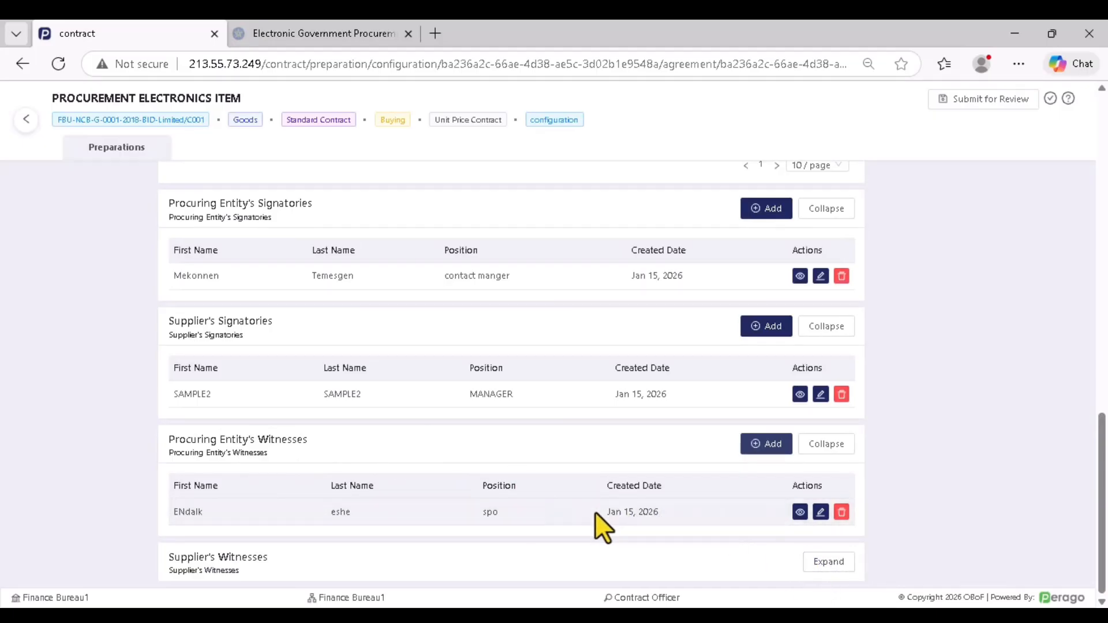
# Open a new supplier's witness and enter first name, last name and position 'sale'
pyautogui.click(837, 561)
pyautogui.scroll(-3, 507, 483)
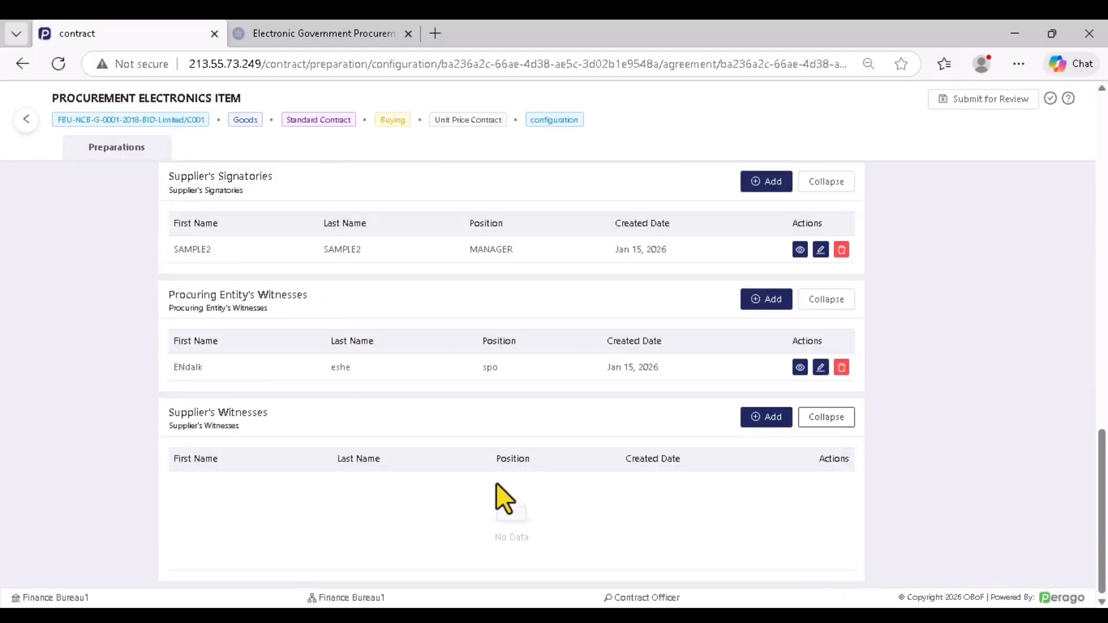
pyautogui.click(760, 418)
pyautogui.click(338, 235)
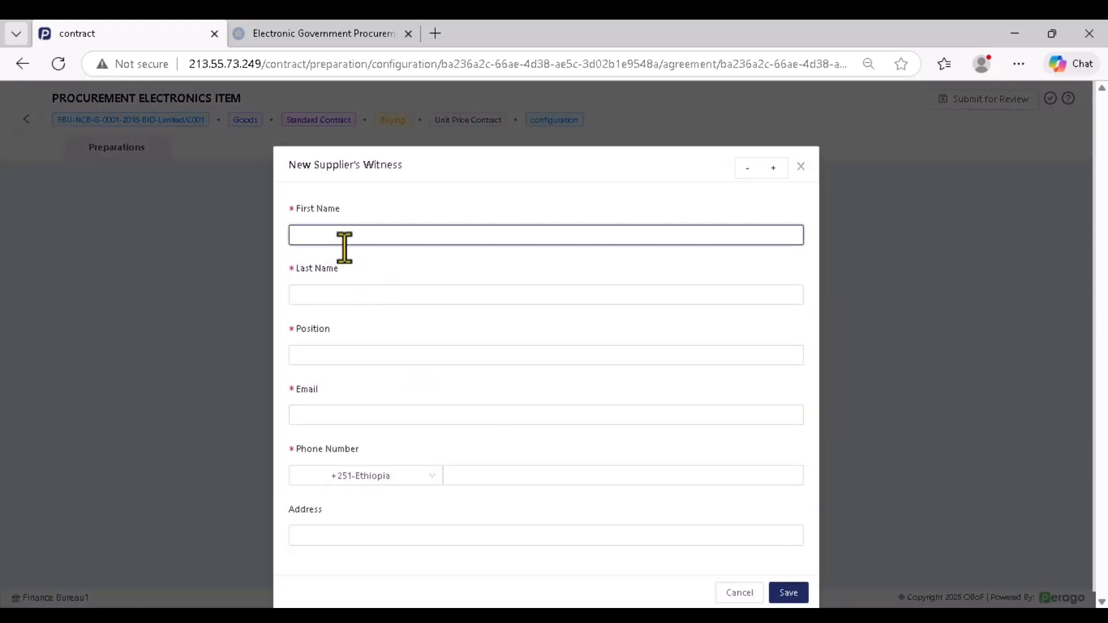
pyautogui.write('girma')
pyautogui.click(316, 290)
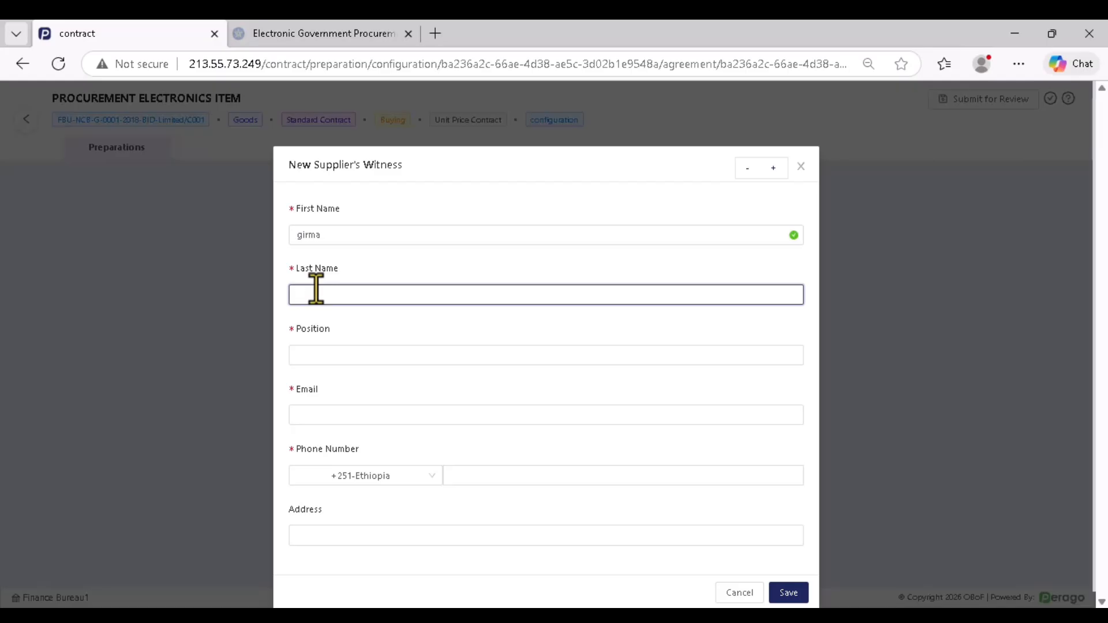
pyautogui.write('as')
pyautogui.click(337, 358)
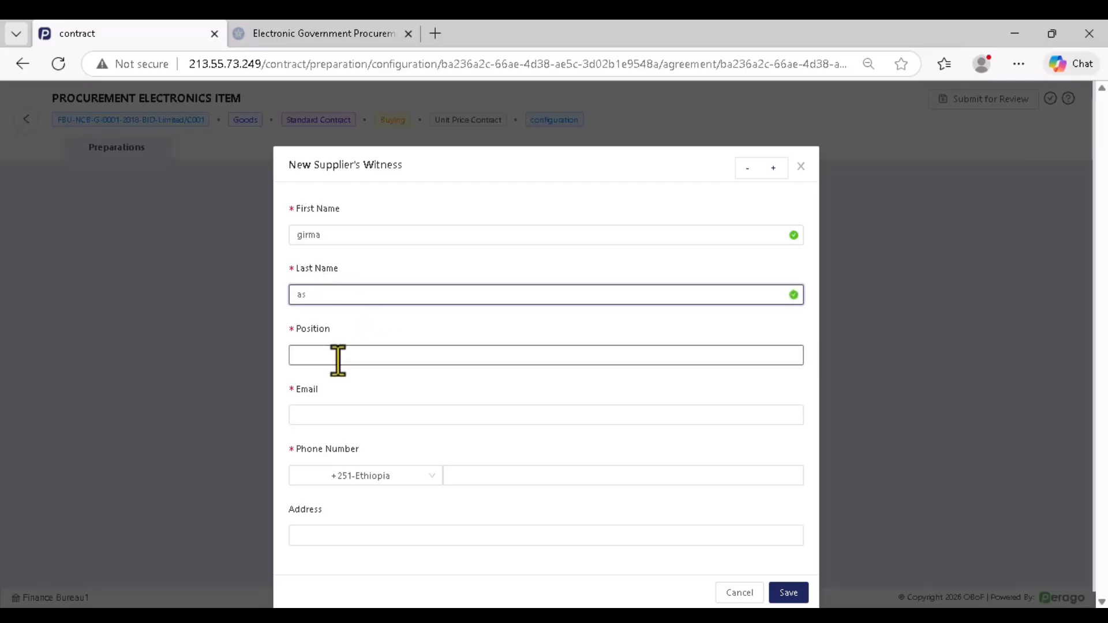
pyautogui.write('sale')
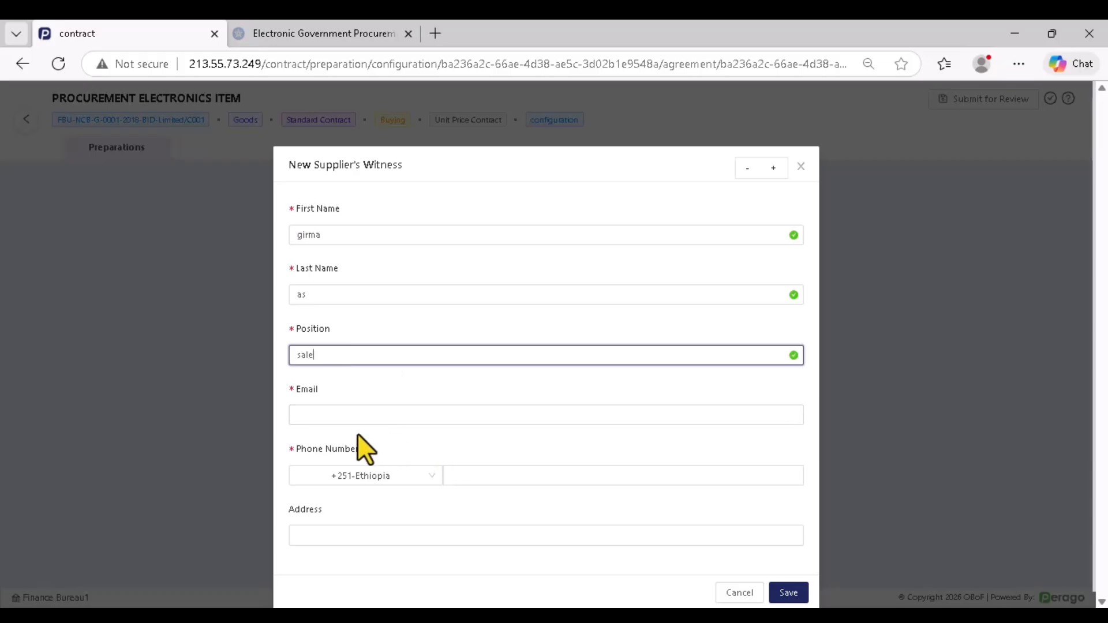
# Fill in the supplier witness's e-mail, phone number and address, then save
pyautogui.click(335, 415)
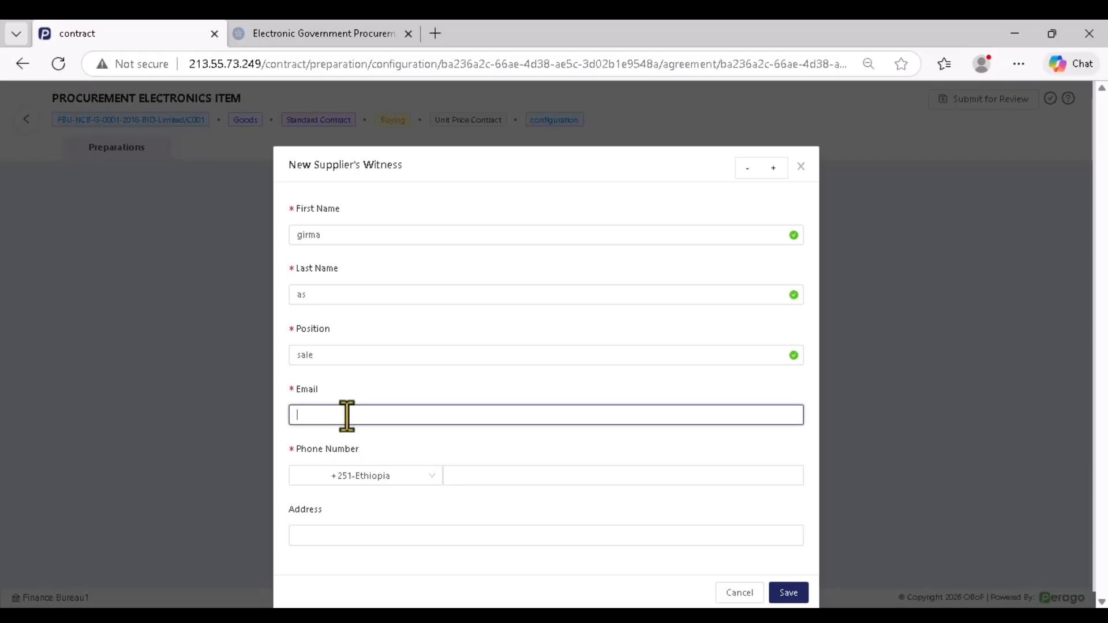
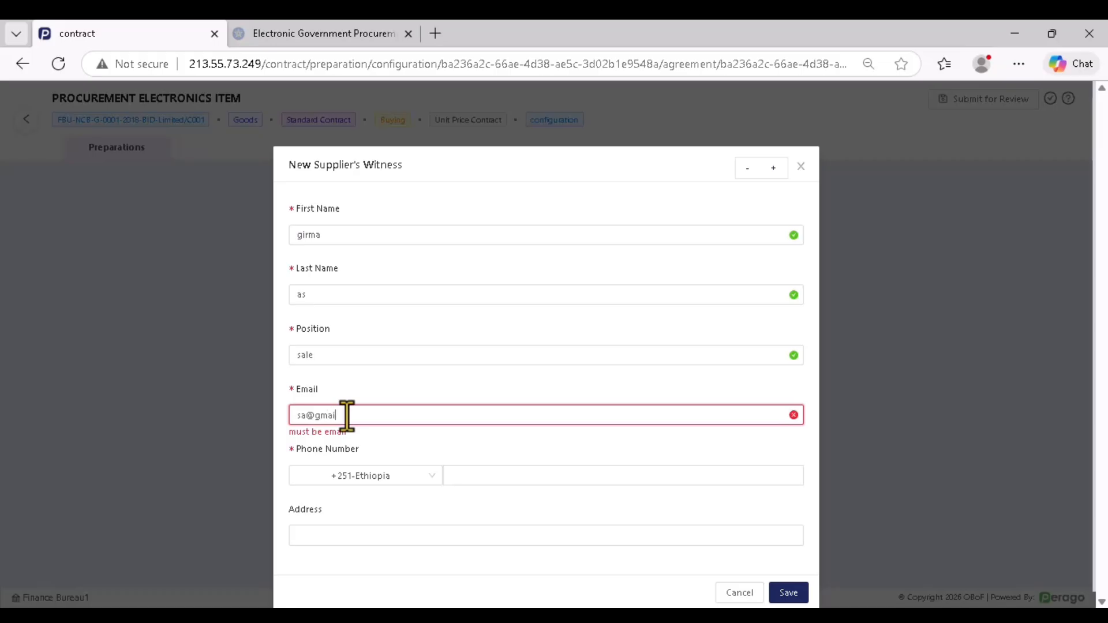
pyautogui.click(507, 478)
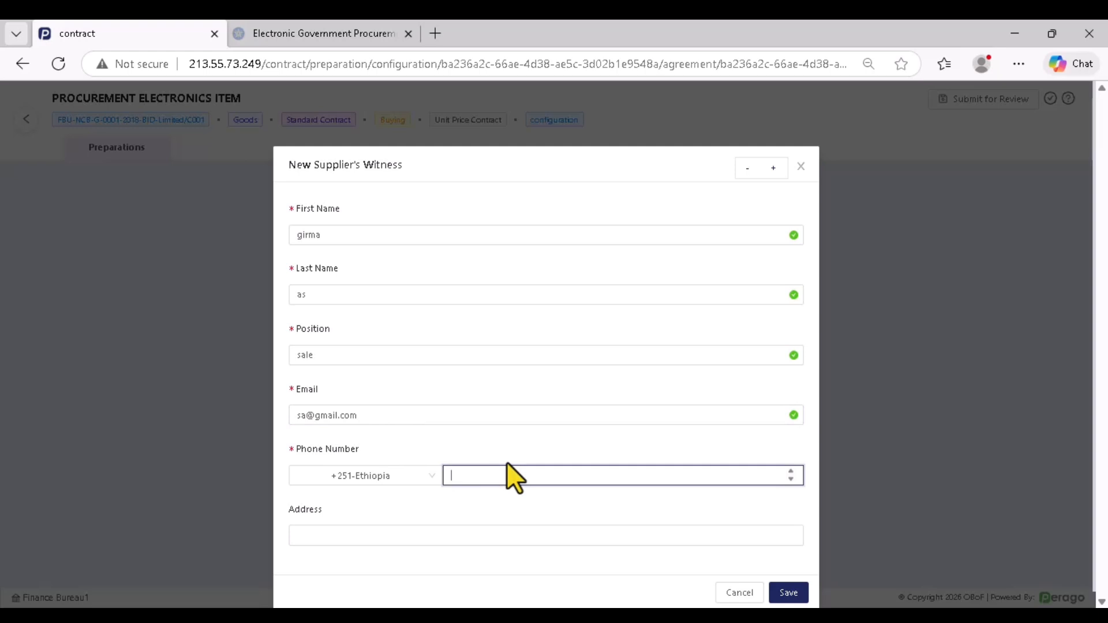
pyautogui.click(381, 540)
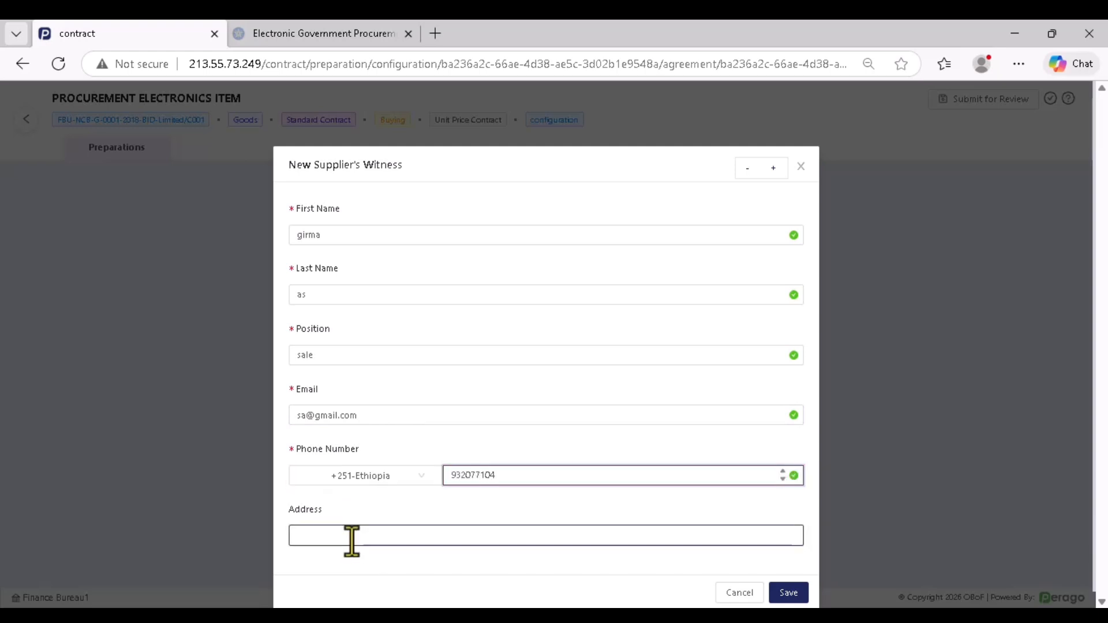
pyautogui.write('aa')
pyautogui.click(788, 592)
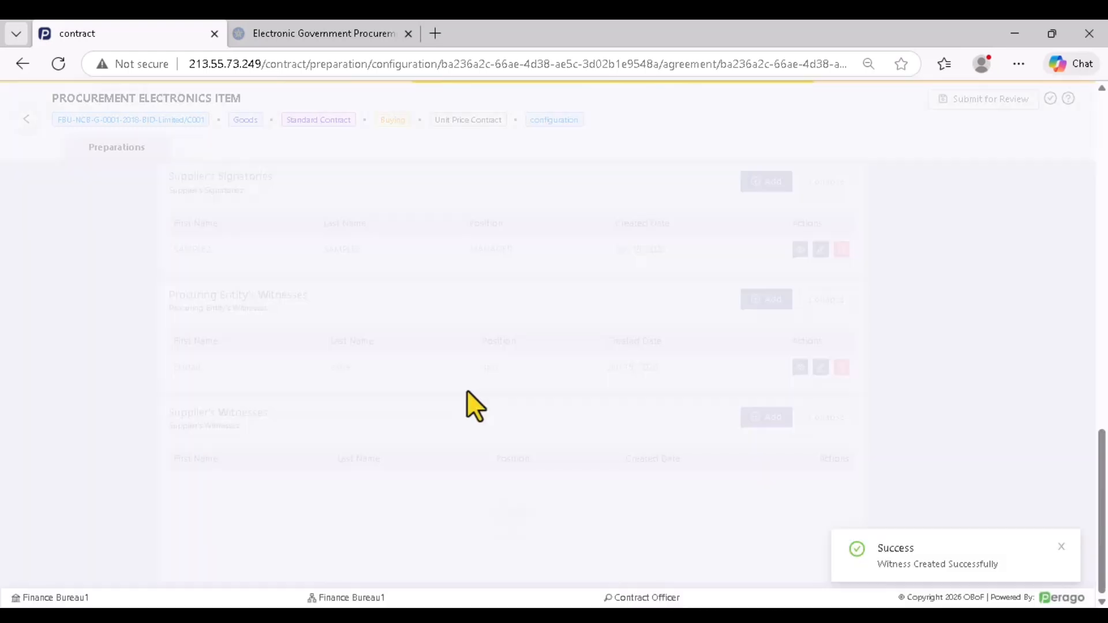
# Reload the contract page and open the Contract Provisions document from the sidebar
pyautogui.scroll(15, 451, 465)
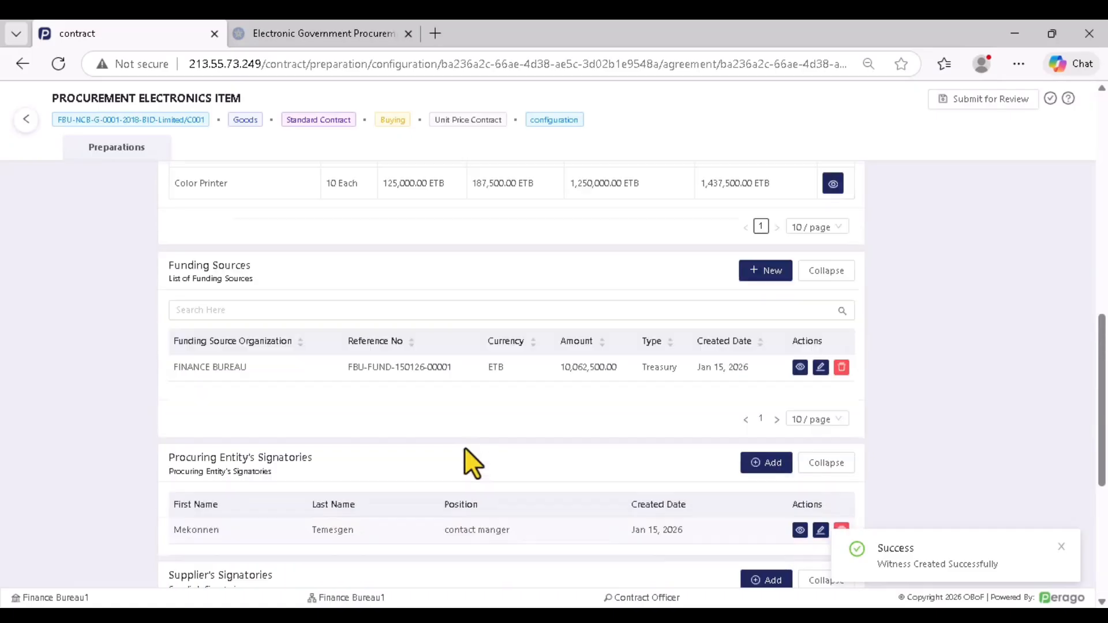
pyautogui.scroll(1, 446, 382)
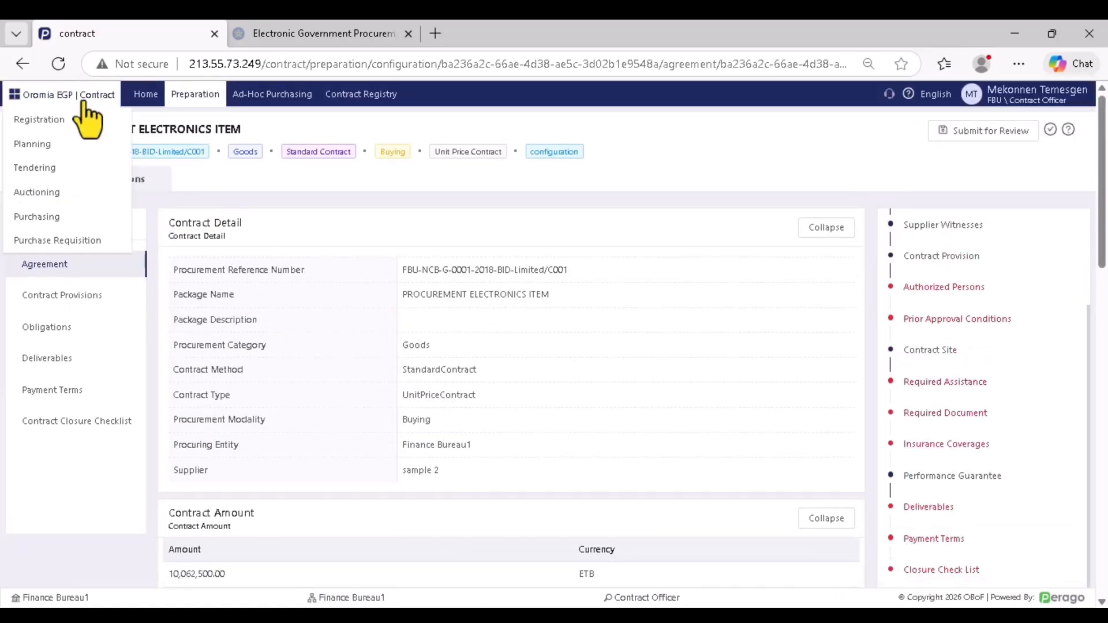
pyautogui.click(58, 64)
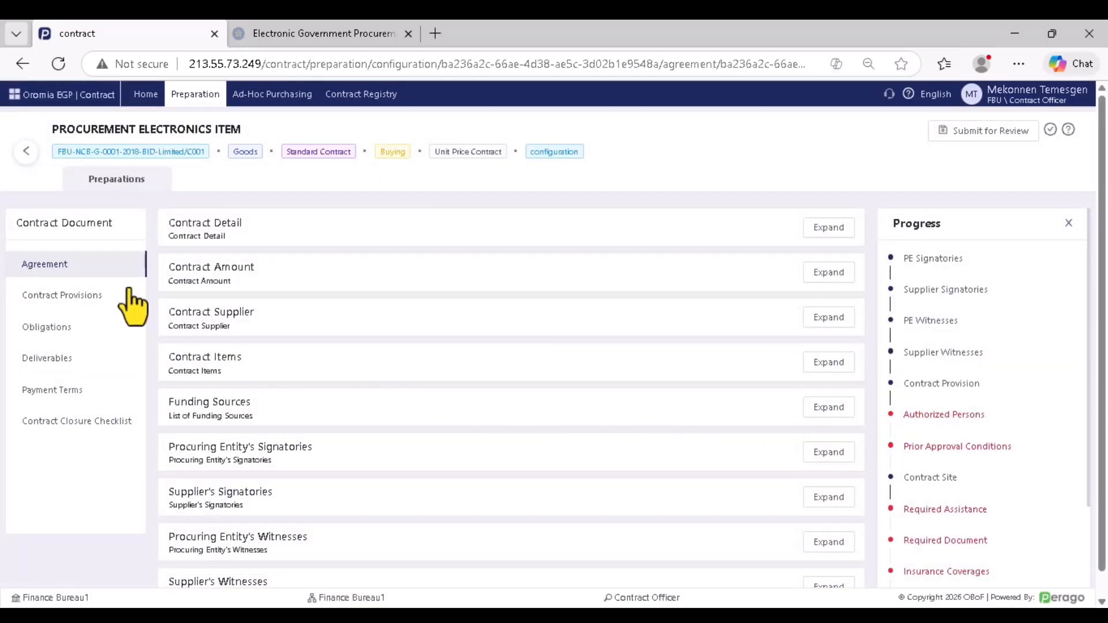
pyautogui.click(66, 304)
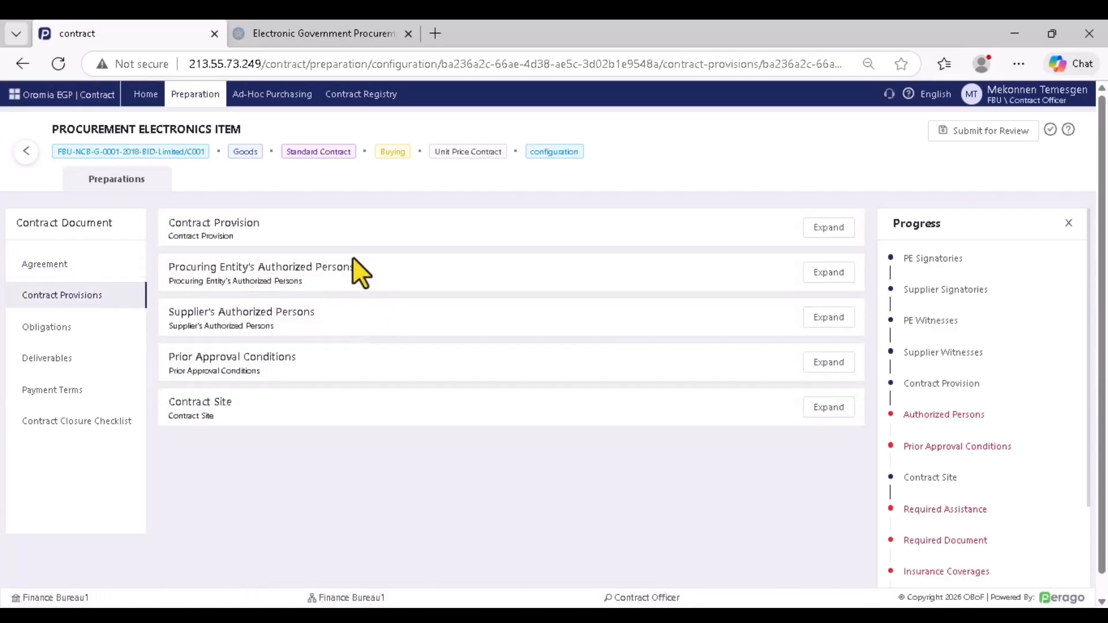
# Expand Contract Provision and change the completion date to 30 days
pyautogui.click(828, 228)
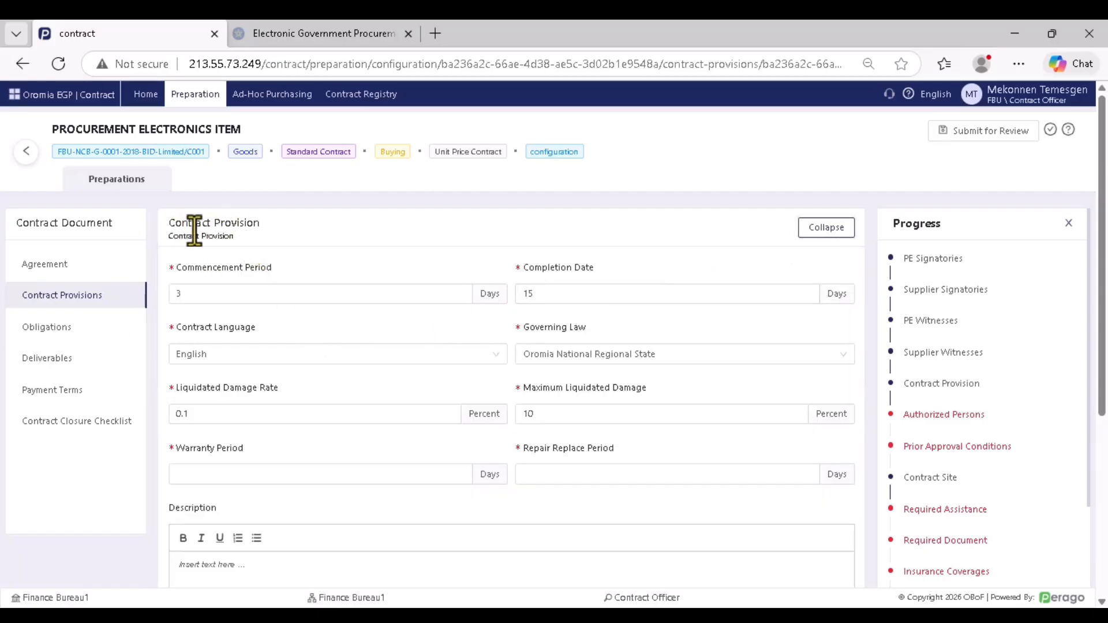
pyautogui.click(295, 294)
pyautogui.click(187, 294)
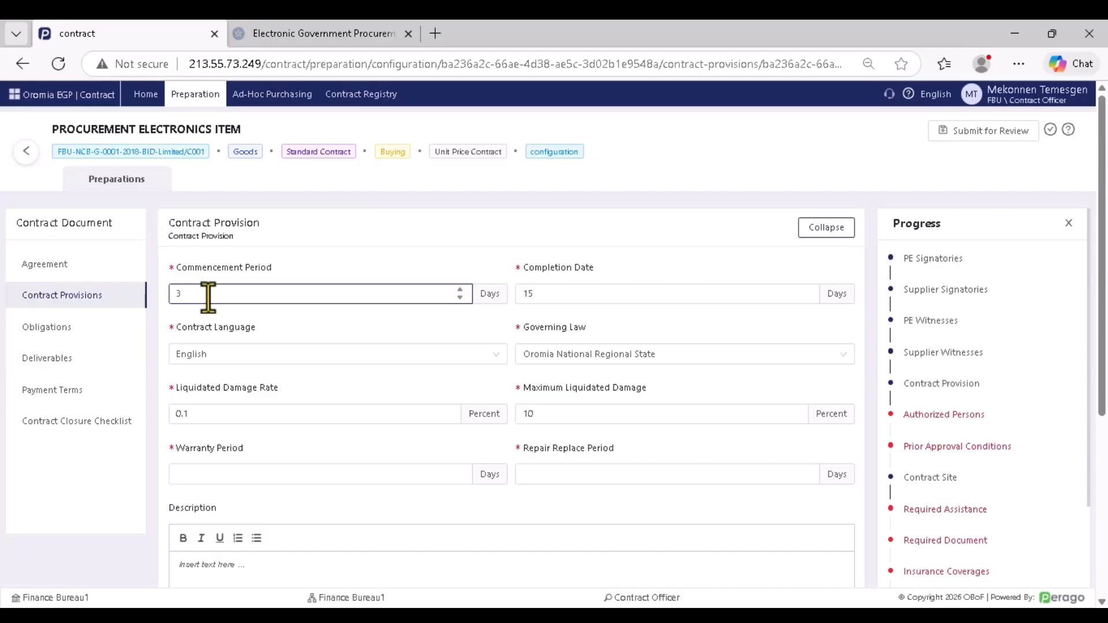
pyautogui.click(559, 296)
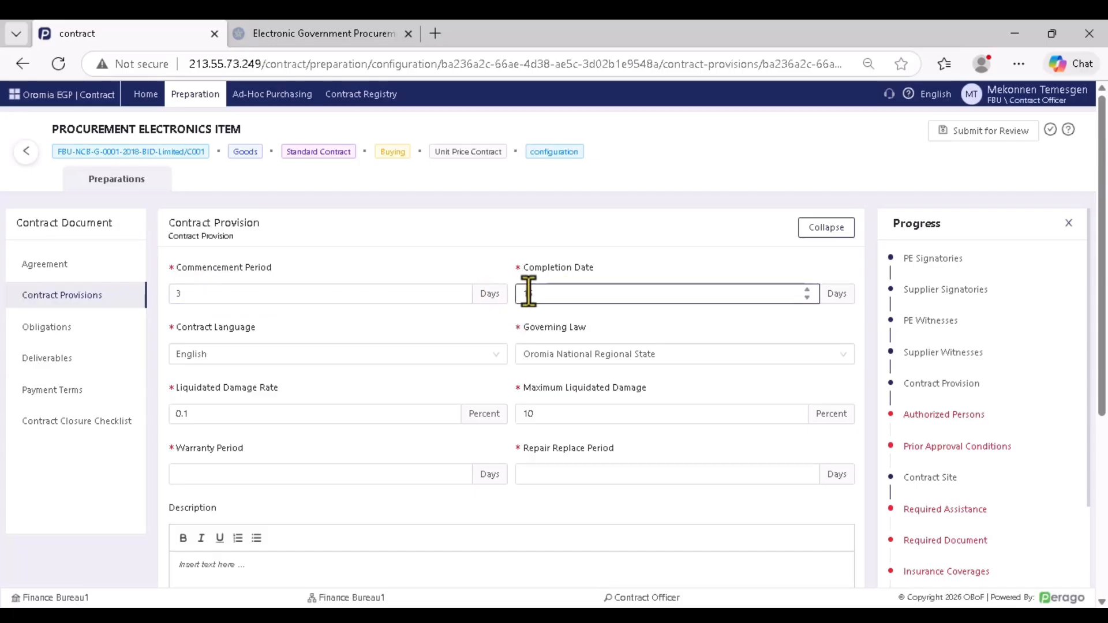
pyautogui.write('15')
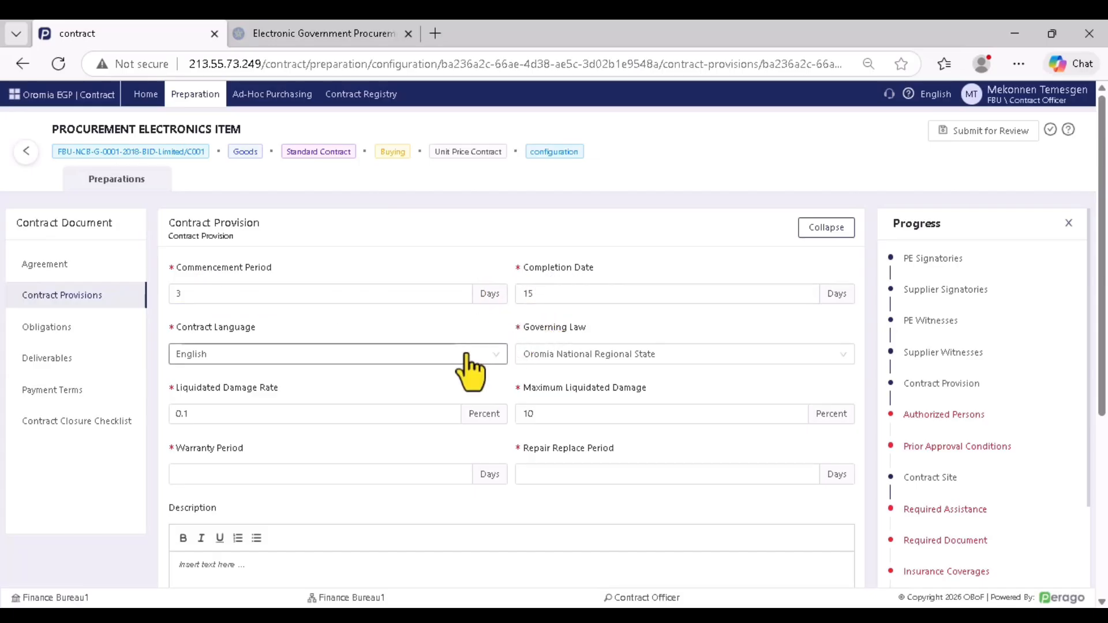
pyautogui.moveTo(543, 294); pyautogui.dragTo(525, 305)
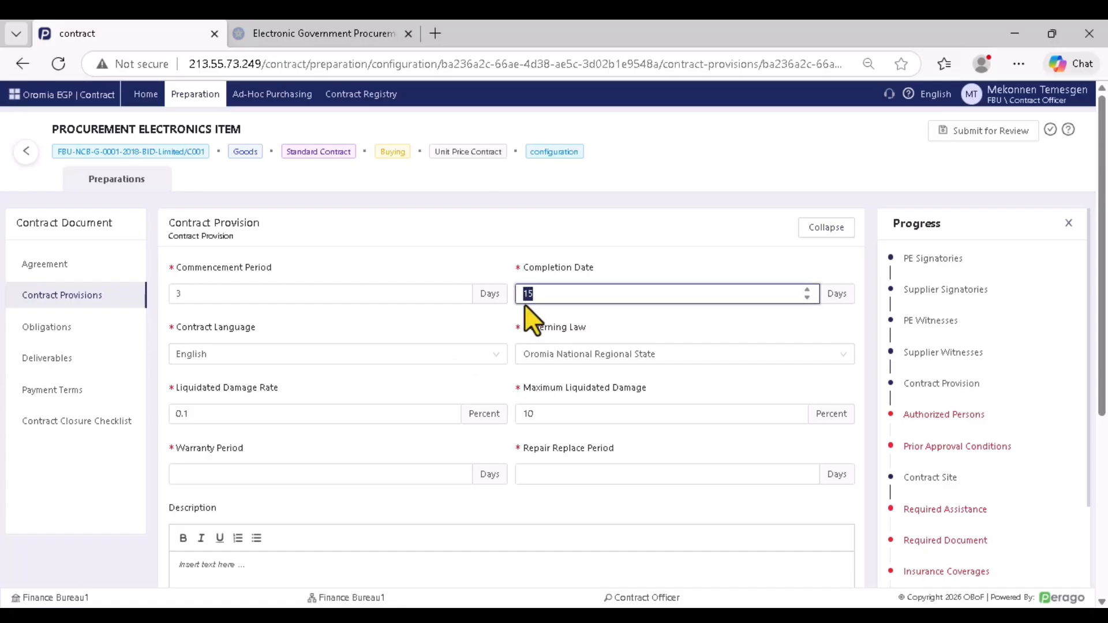
pyautogui.write('30')
pyautogui.click(667, 330)
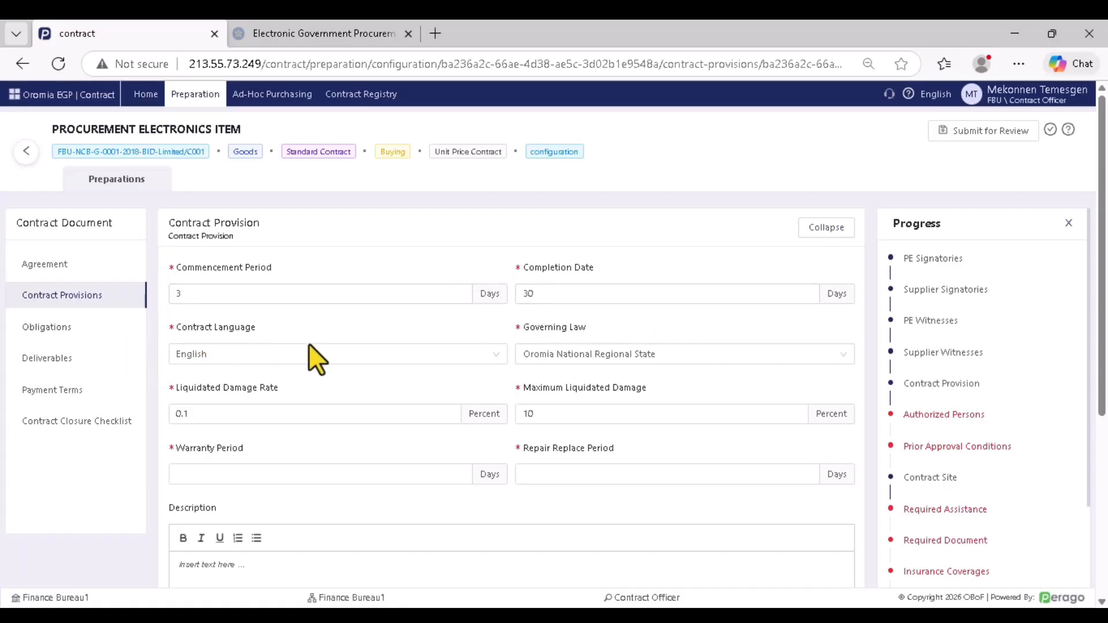
# Keep English as contract language and choose Oromia National Regional State as governing law
pyautogui.click(269, 359)
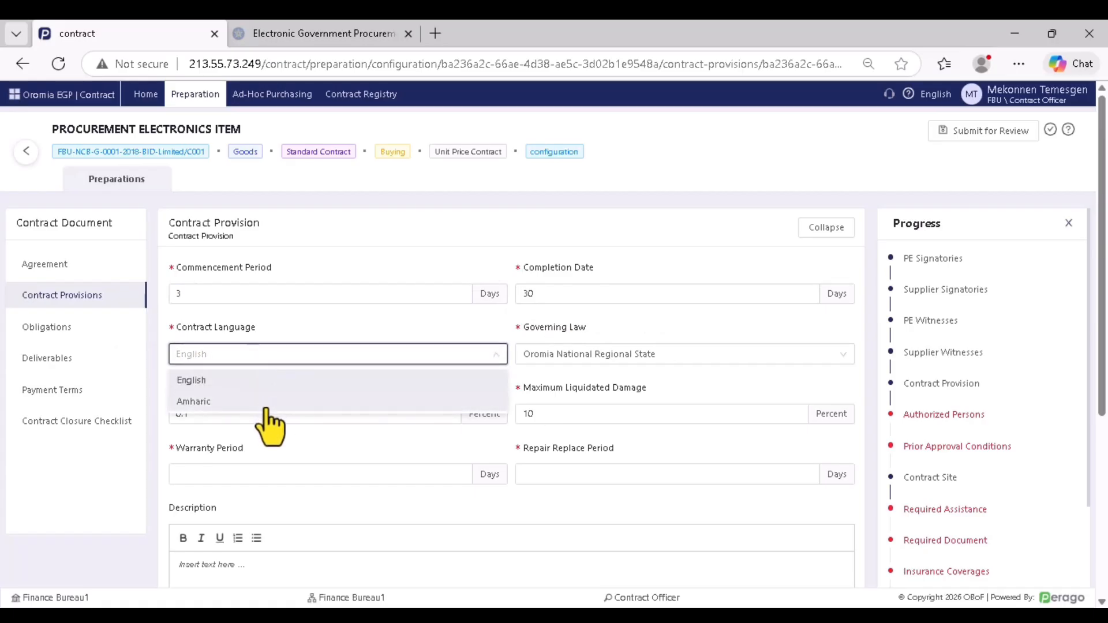
pyautogui.click(283, 358)
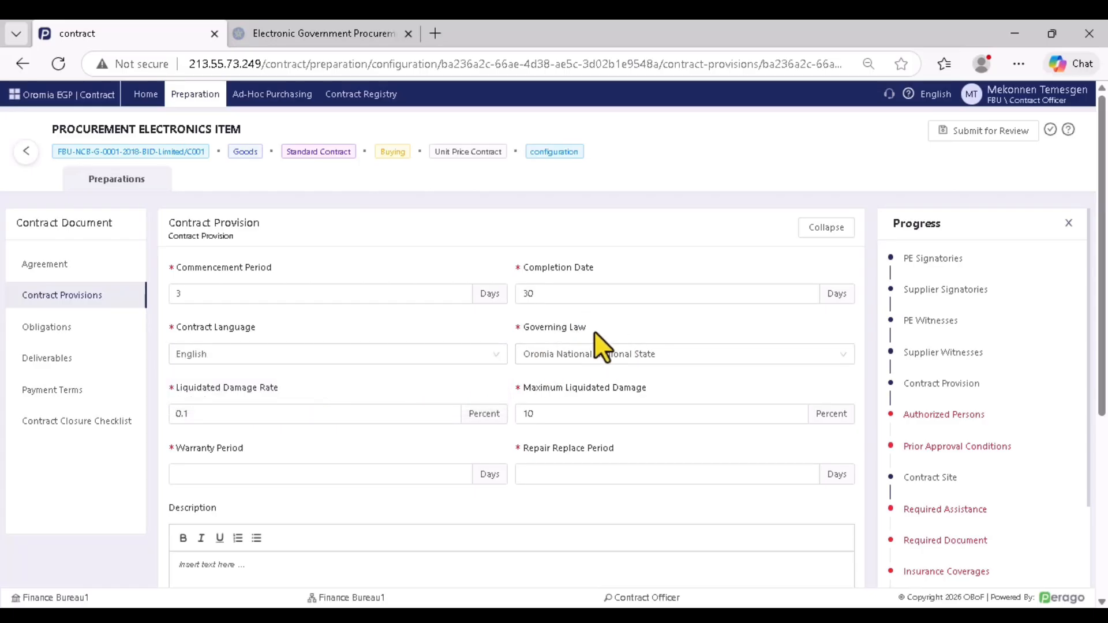
pyautogui.click(542, 352)
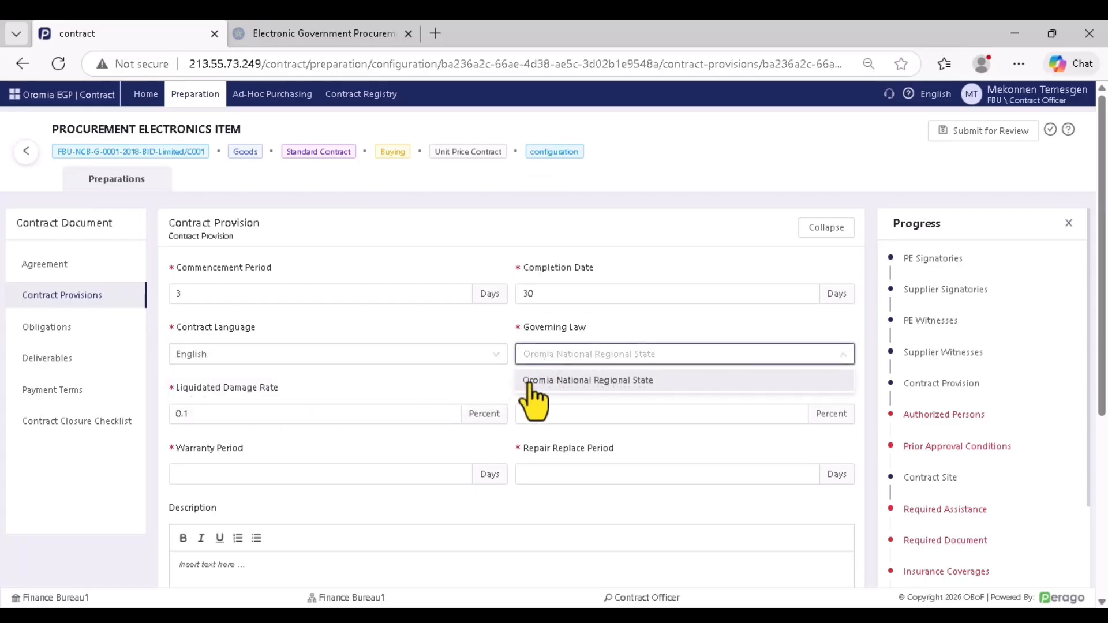
pyautogui.click(575, 354)
pyautogui.click(571, 355)
pyautogui.click(574, 353)
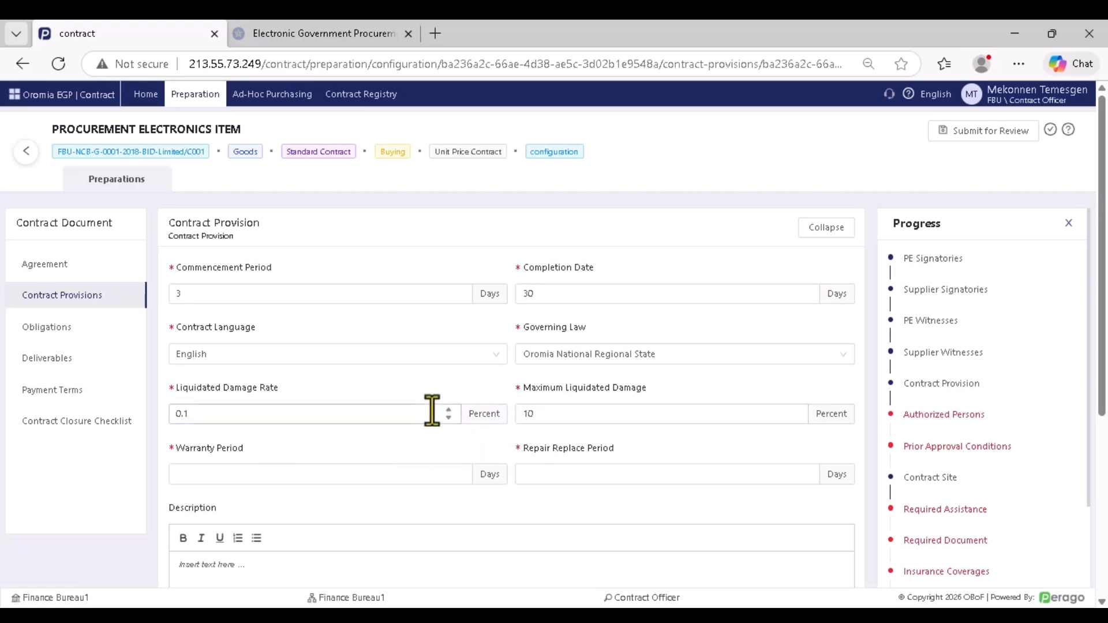
# Enter a 365-day warranty period and a 15-day repair/replace period
pyautogui.scroll(-1, 410, 404)
pyautogui.click(275, 397)
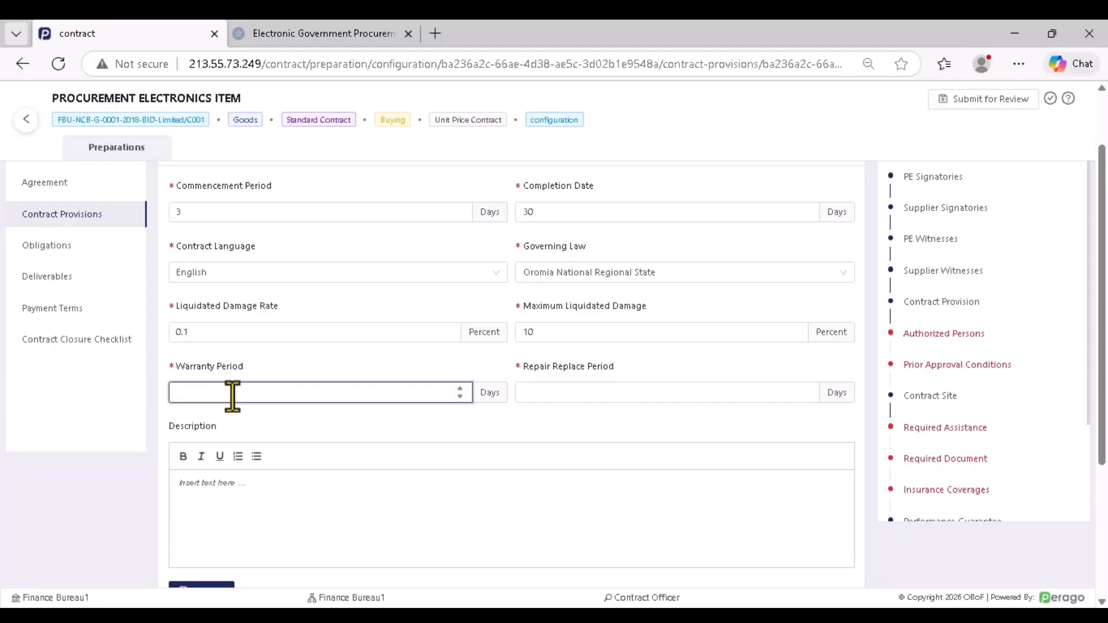
pyautogui.write('365')
pyautogui.moveTo(628, 364); pyautogui.dragTo(522, 362)
pyautogui.click(563, 446)
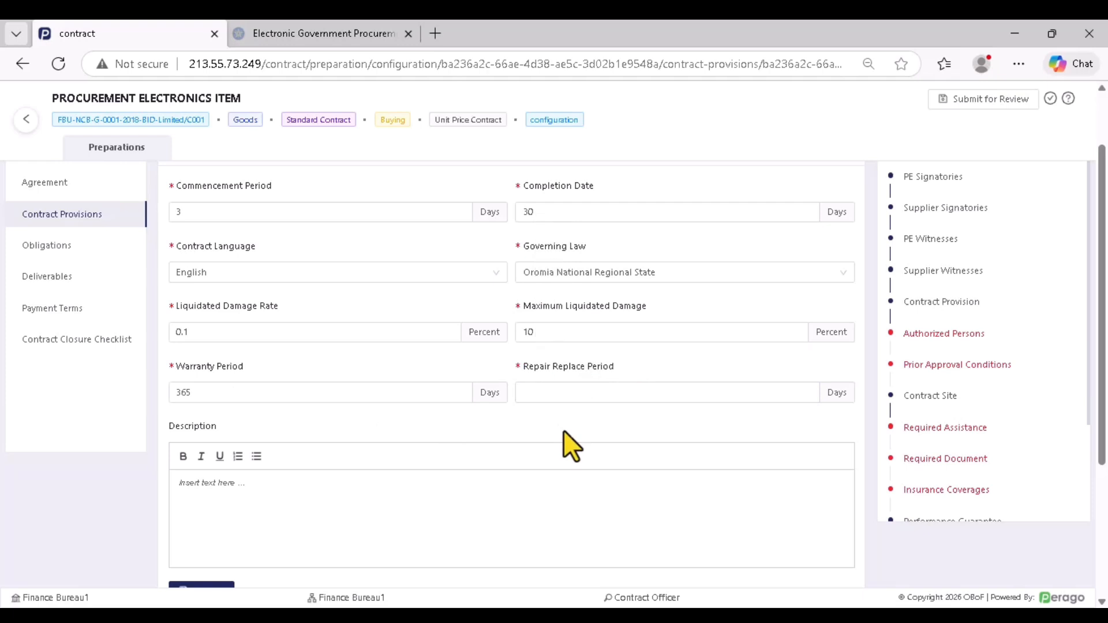
pyautogui.click(547, 392)
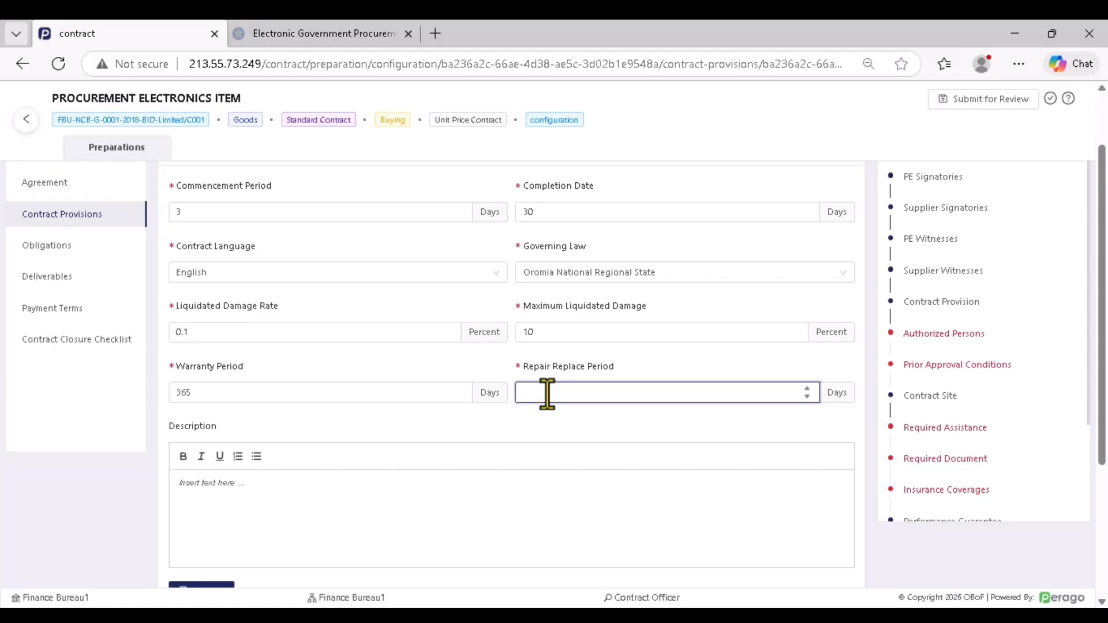
pyautogui.write('15')
# Save the updated contract provision and expand the Procuring Entity's Authorized Persons list
pyautogui.scroll(-3, 454, 437)
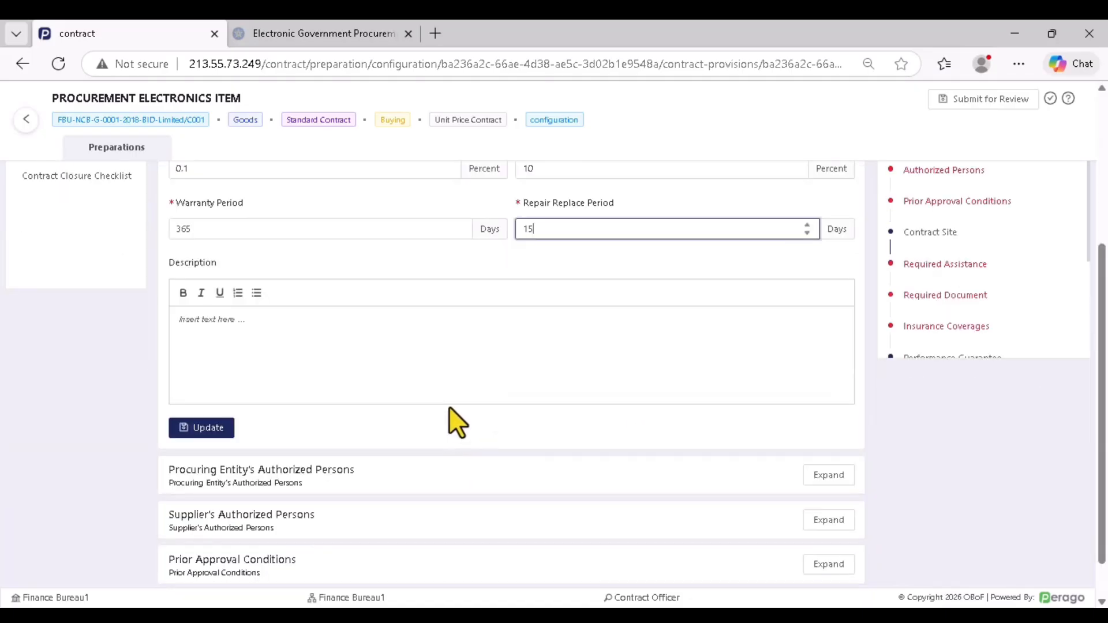
pyautogui.scroll(2, 446, 396)
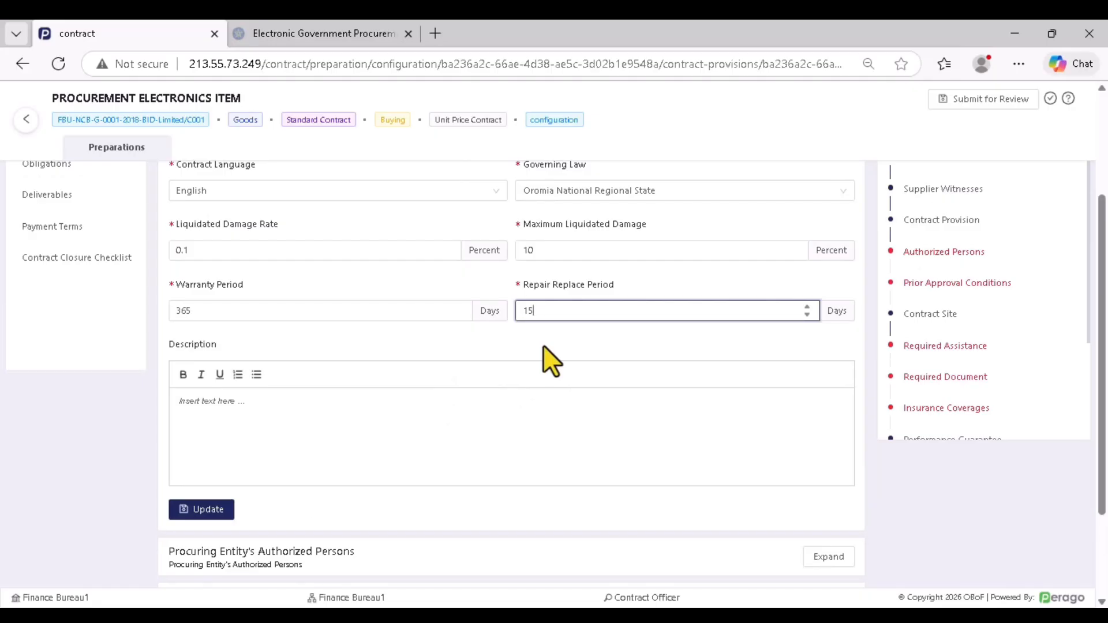
pyautogui.scroll(-2, 353, 421)
pyautogui.click(218, 428)
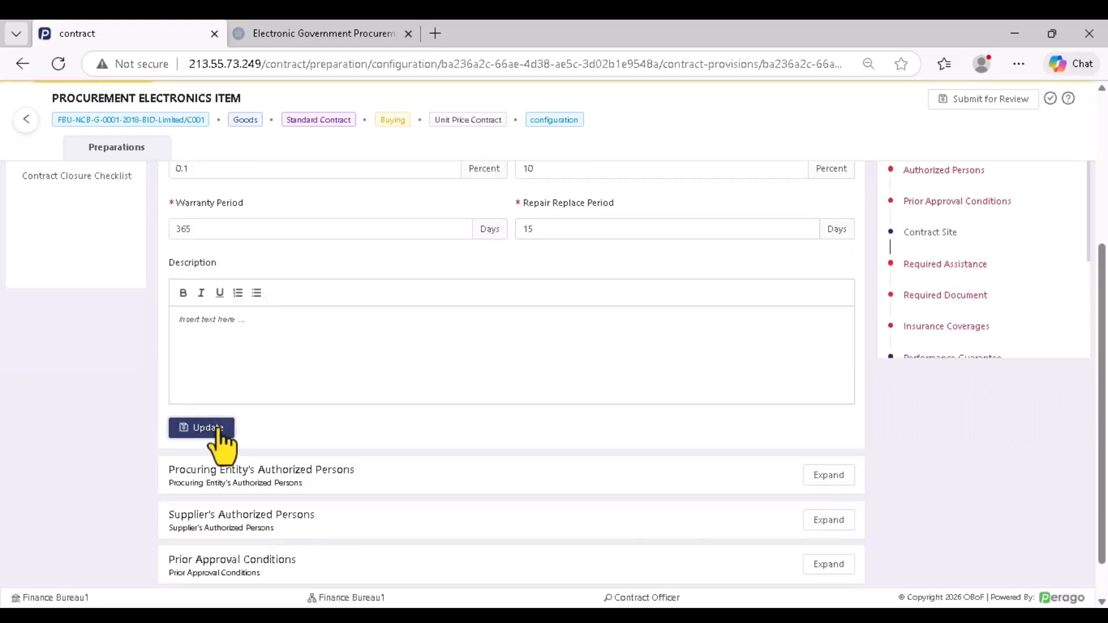
pyautogui.scroll(-1, 404, 404)
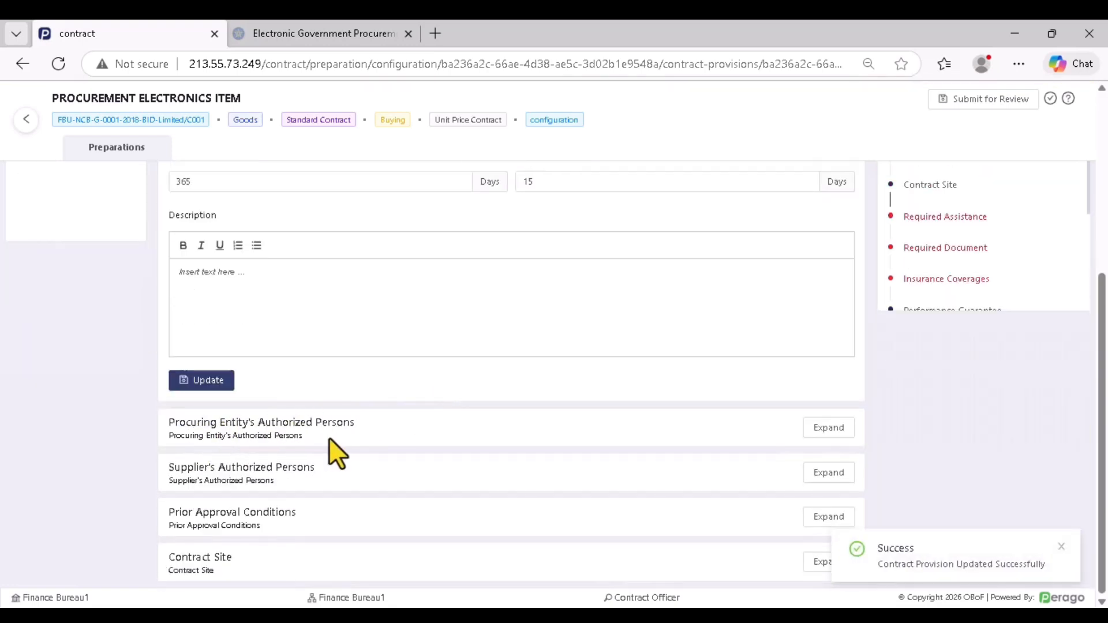
pyautogui.click(829, 430)
# Add a procuring-entity authorized person with first name, last name, e-mail and phone number, and save
pyautogui.scroll(-3, 580, 424)
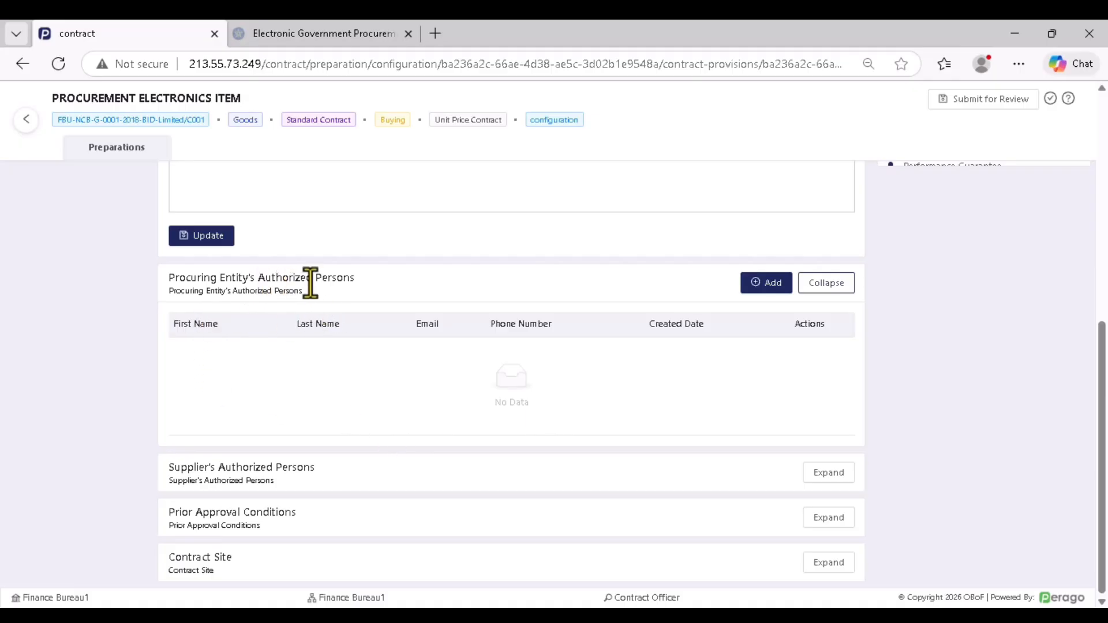
pyautogui.doubleClick(278, 280)
pyautogui.click(296, 295)
pyautogui.click(766, 282)
pyautogui.click(319, 236)
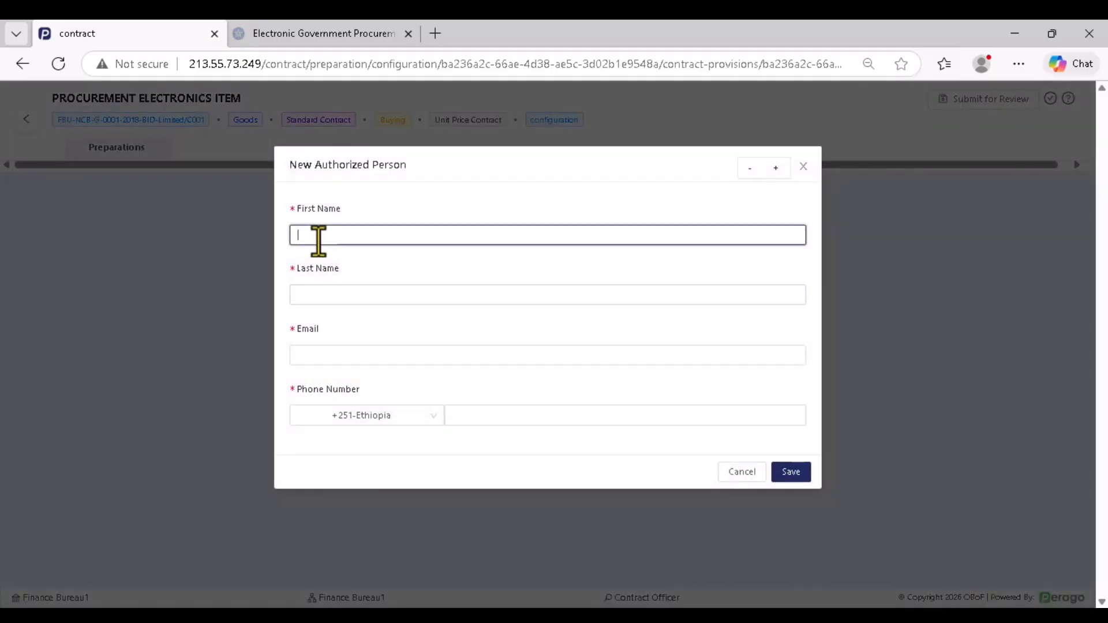
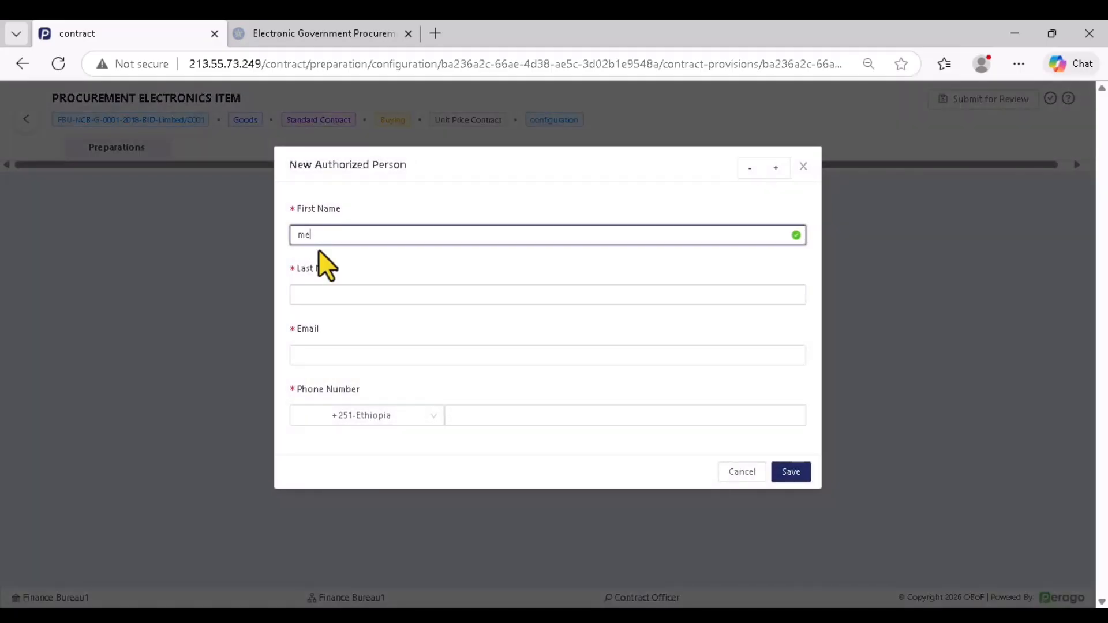
pyautogui.click(337, 296)
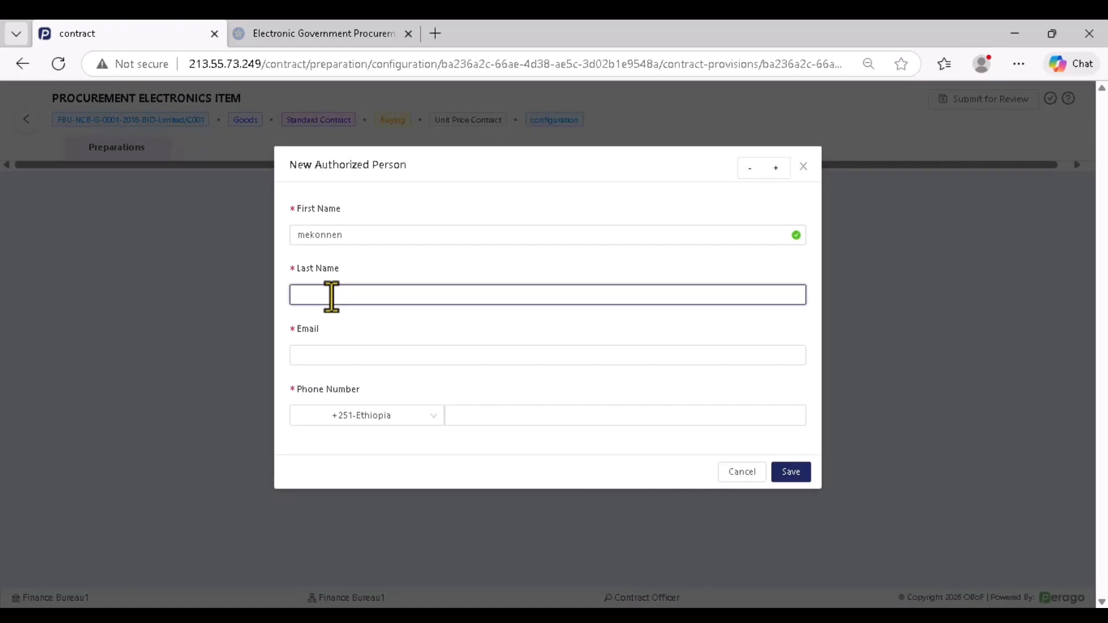
pyautogui.click(359, 354)
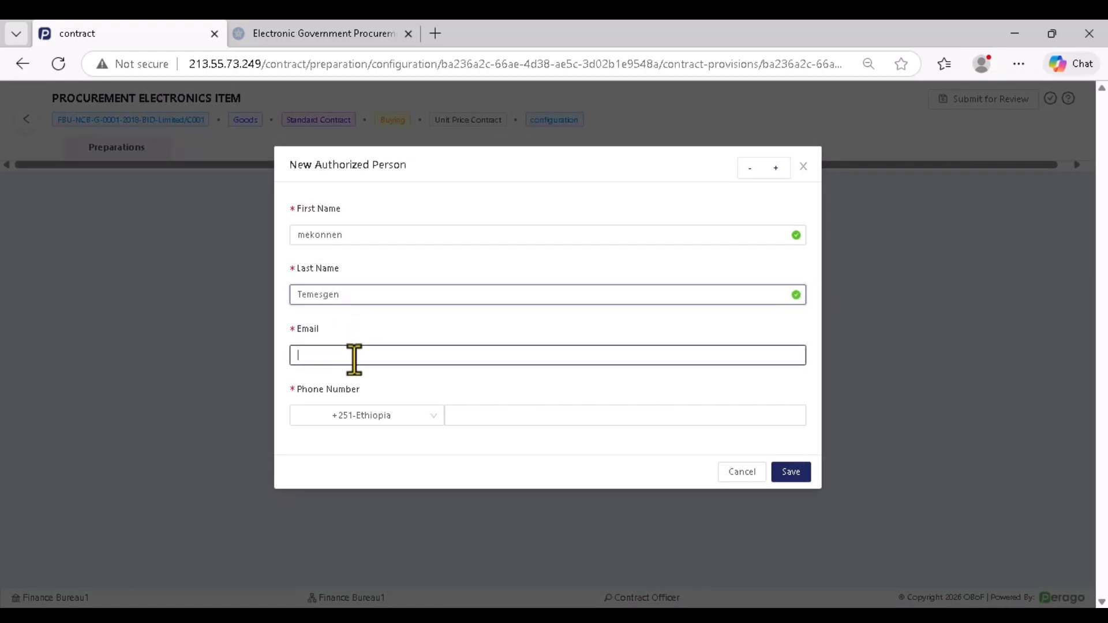
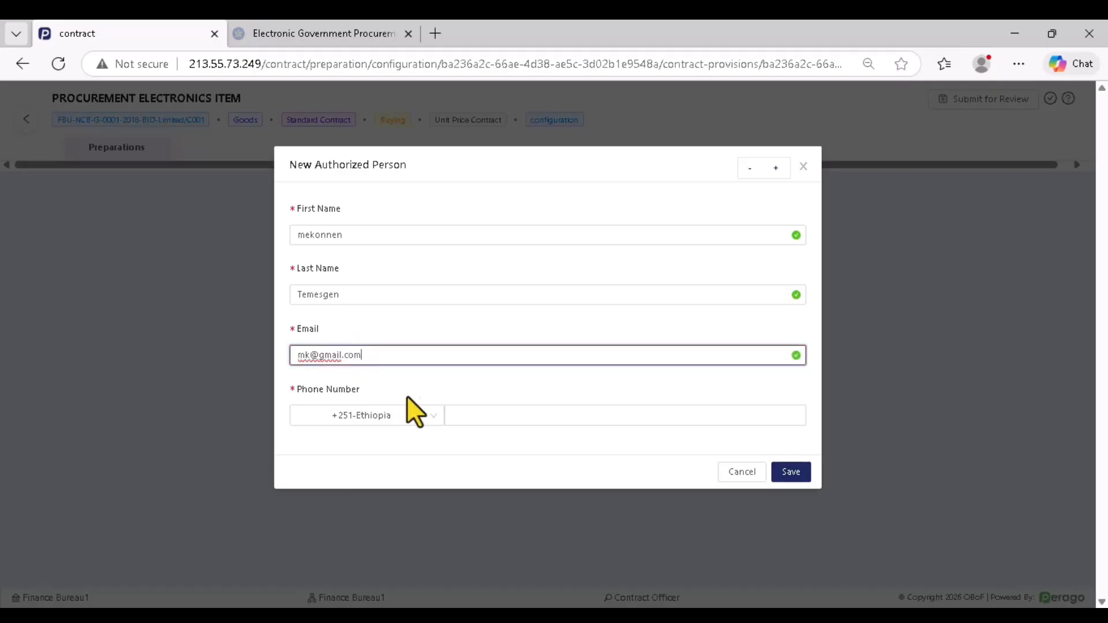
pyautogui.click(479, 407)
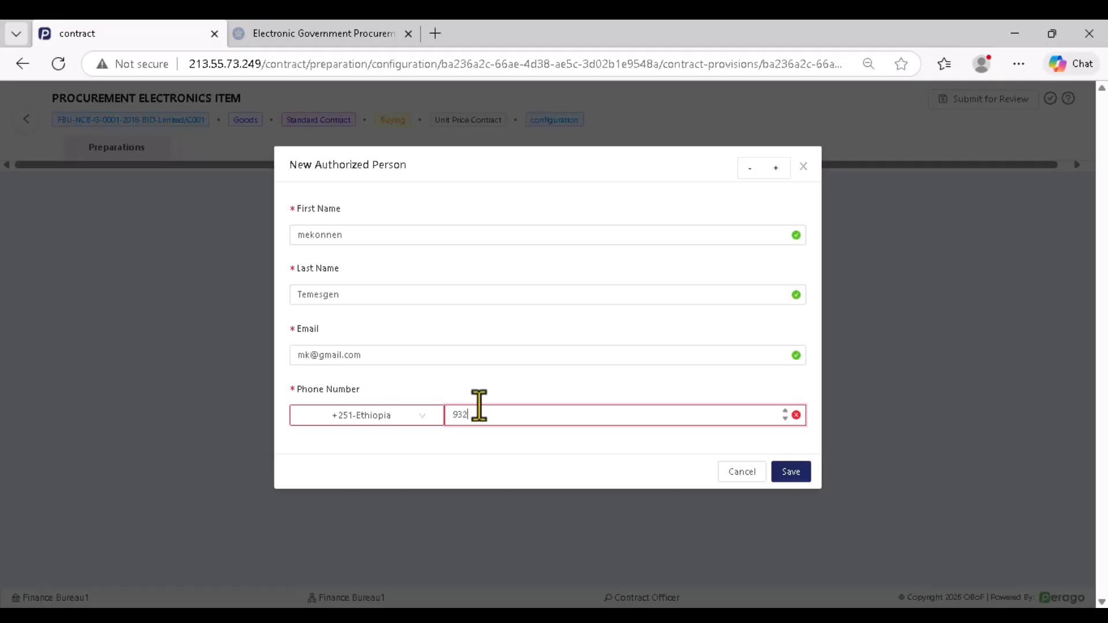
pyautogui.click(790, 472)
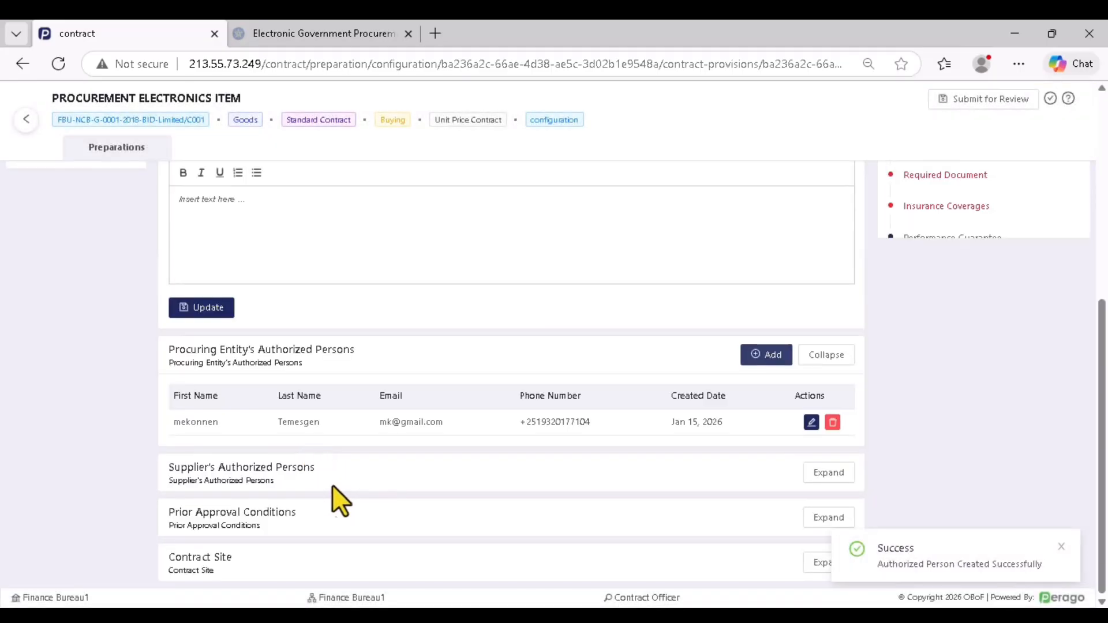
# Expand Supplier's Authorized Persons, start a new entry and enter the person's first name
pyautogui.moveTo(176, 468); pyautogui.dragTo(317, 469)
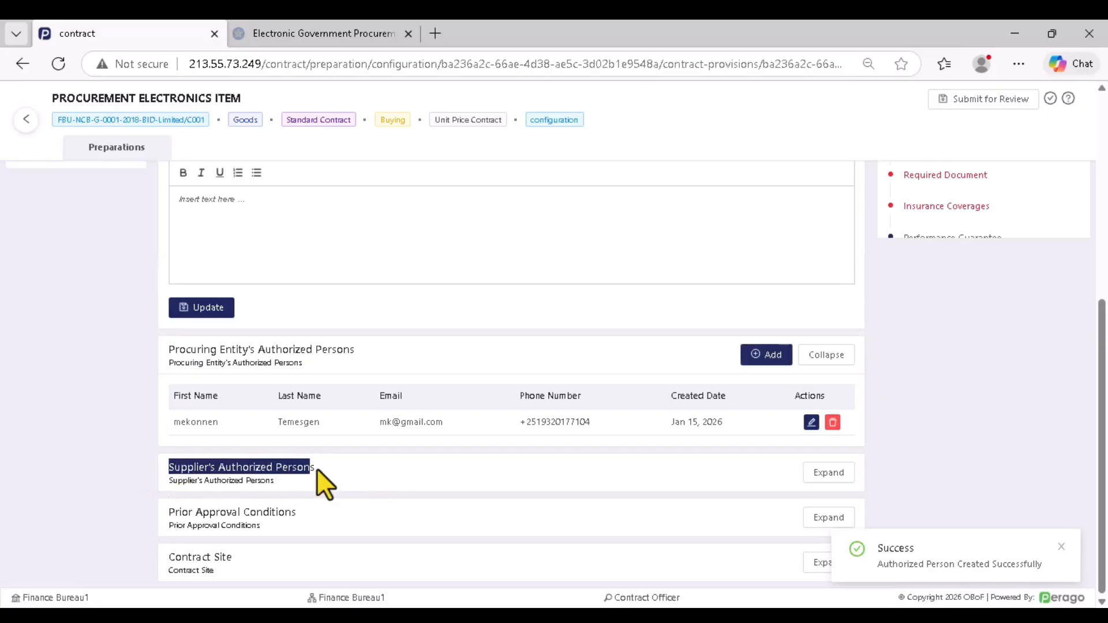
pyautogui.click(419, 482)
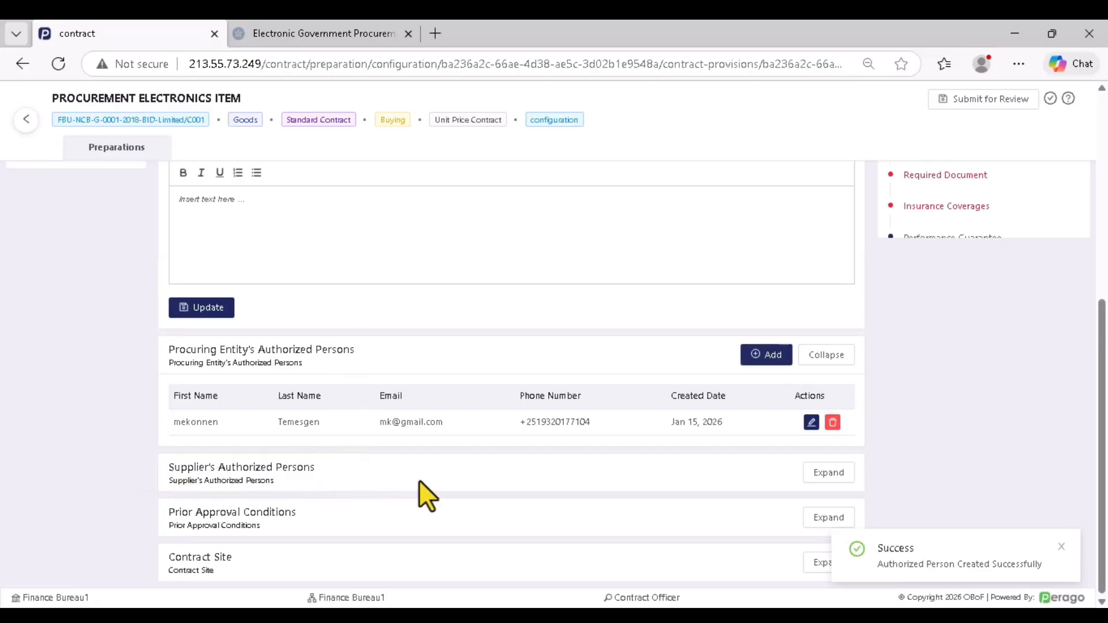
pyautogui.click(826, 472)
pyautogui.scroll(-3, 751, 433)
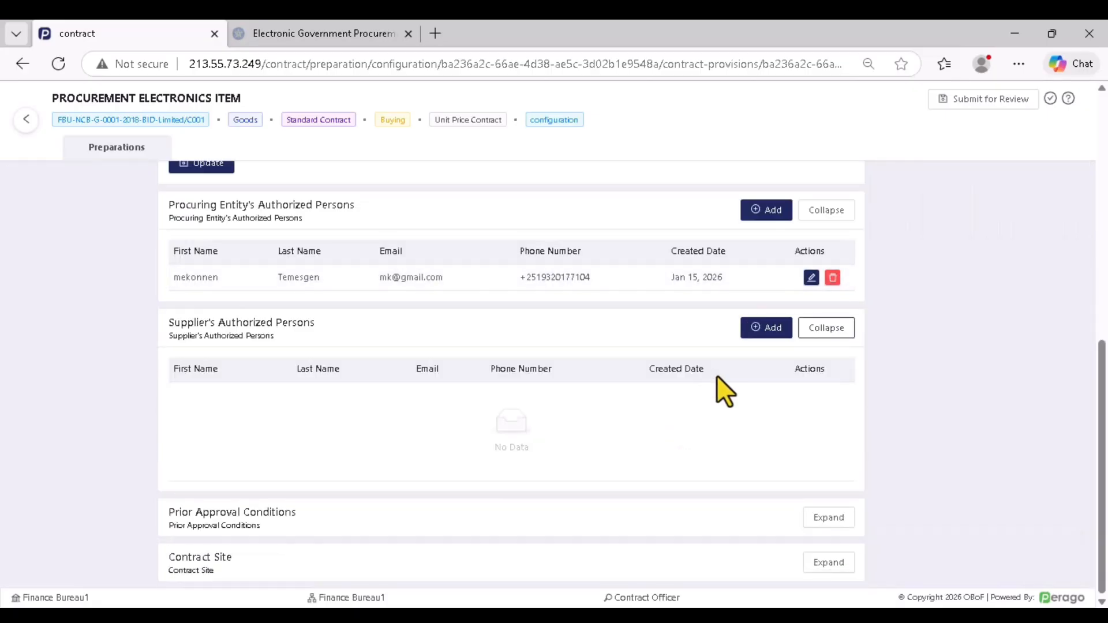
pyautogui.click(769, 328)
pyautogui.click(330, 238)
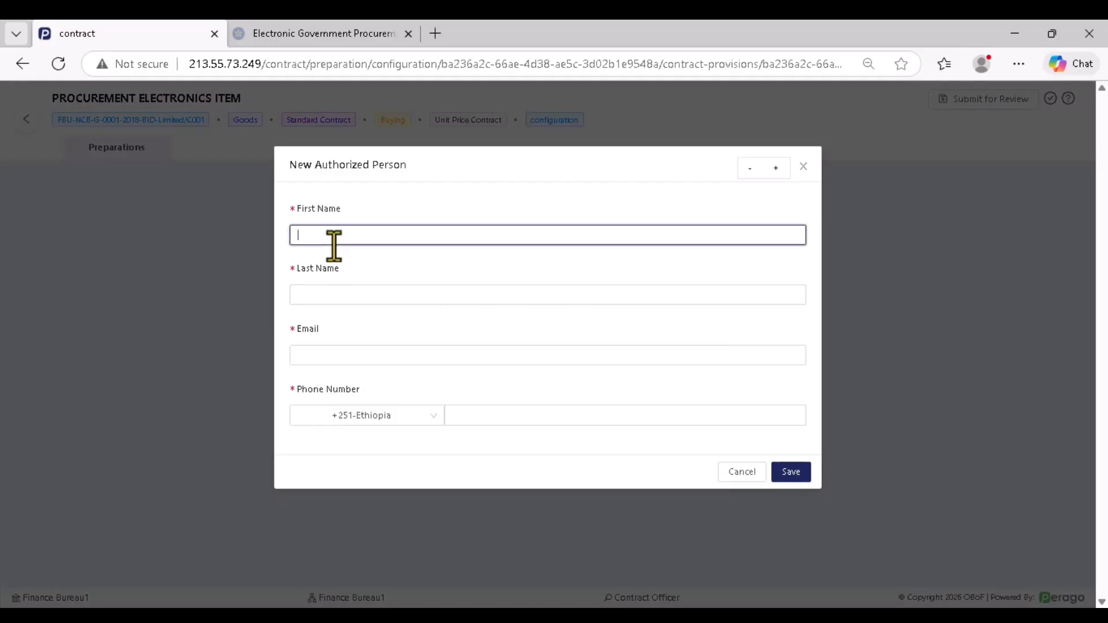
pyautogui.write('sam')
pyautogui.press('BackSpace')
pyautogui.press('BackSpace')
pyautogui.press('BackSpace')
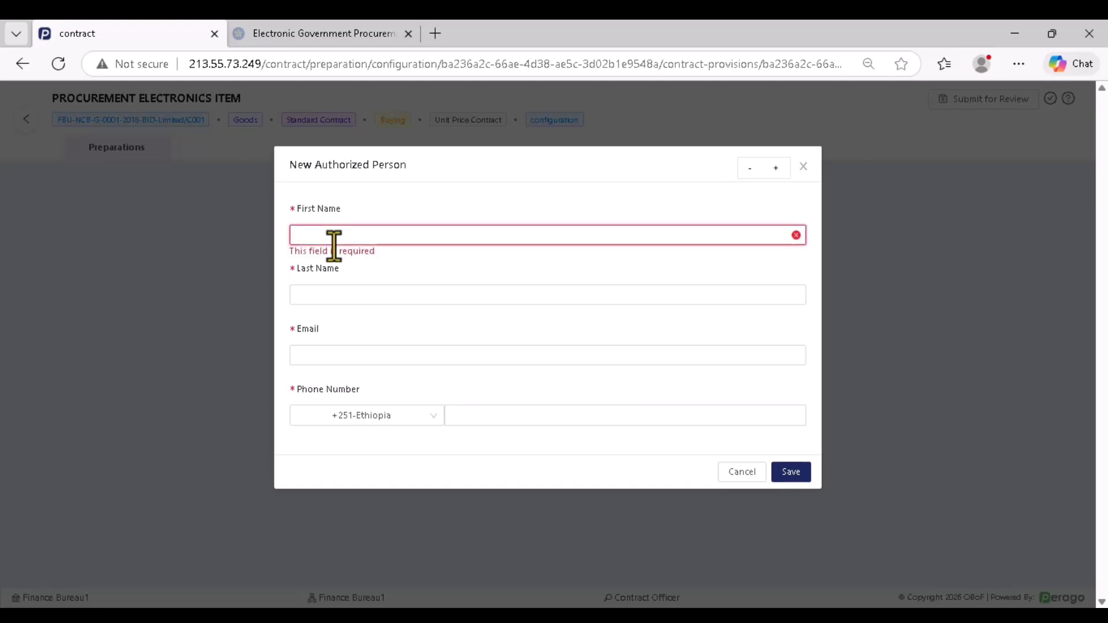
pyautogui.write('Girma')
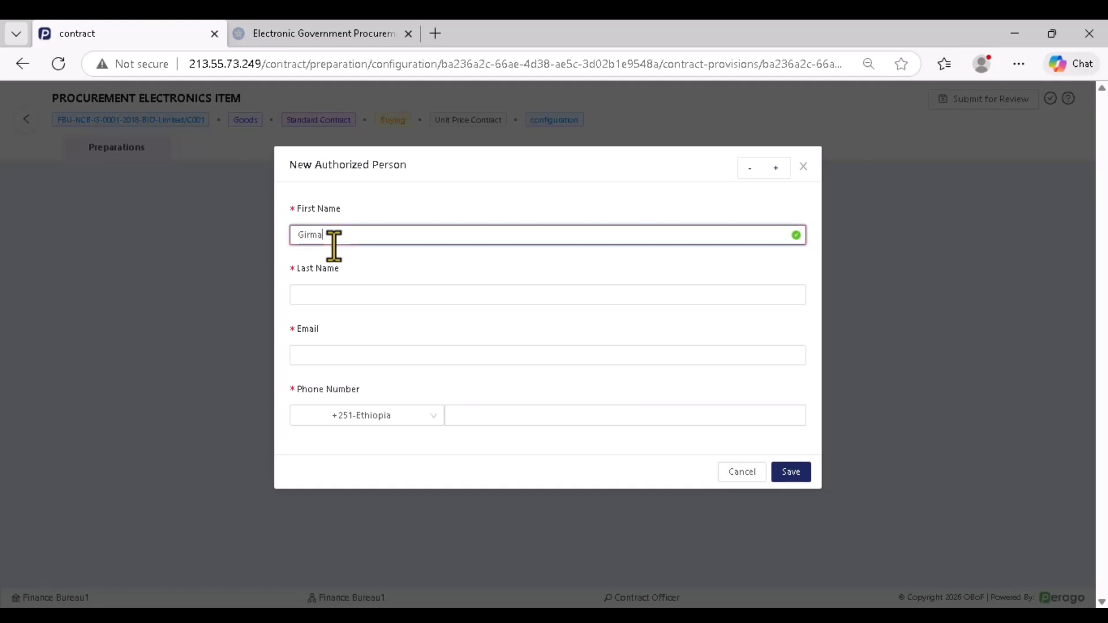
# Fill in the supplier person's last name, e-mail and phone number, then save
pyautogui.click(341, 295)
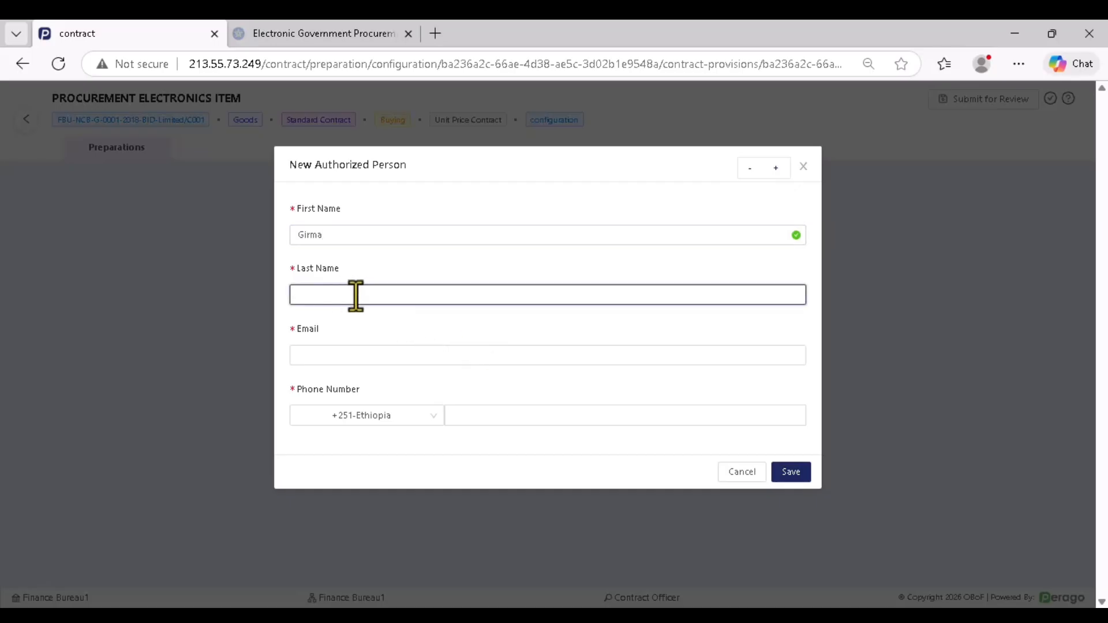
pyautogui.write('as')
pyautogui.click(324, 356)
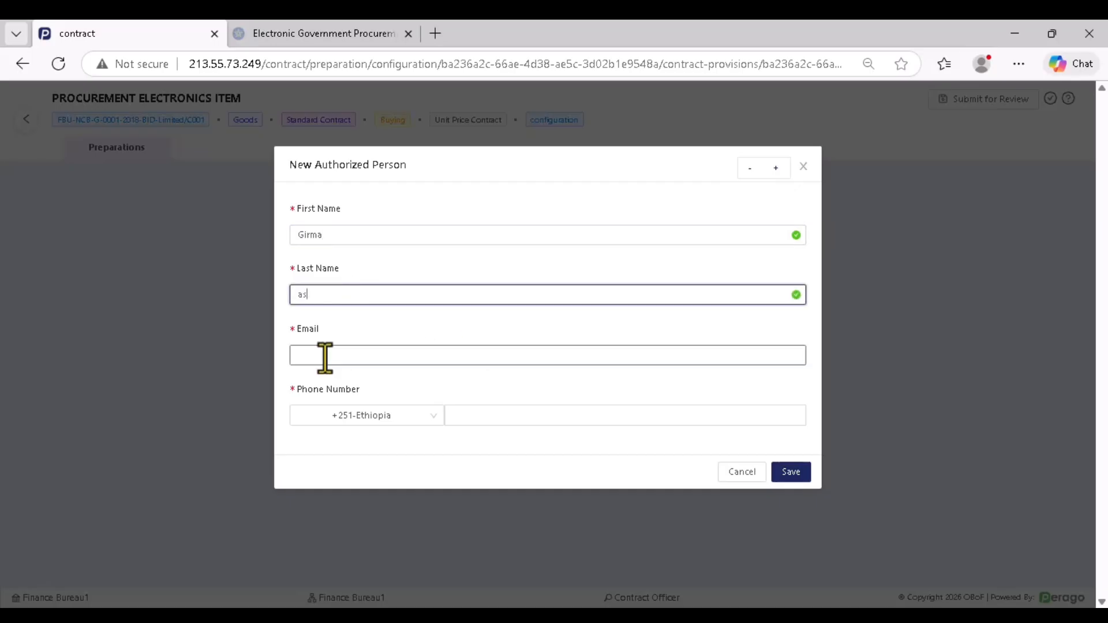
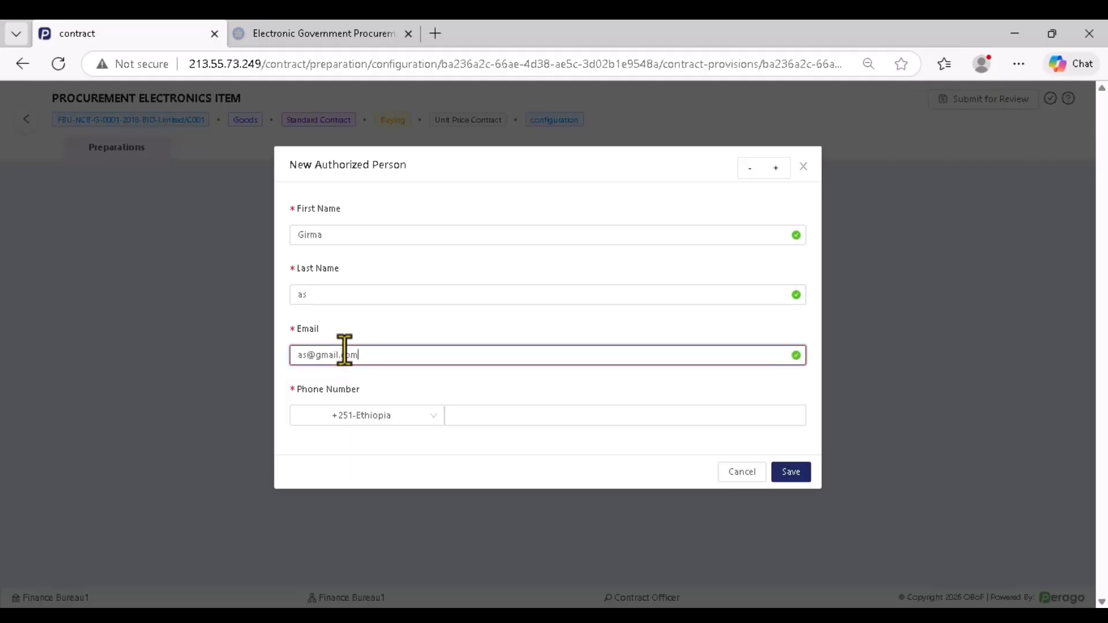
pyautogui.click(477, 415)
pyautogui.write('09')
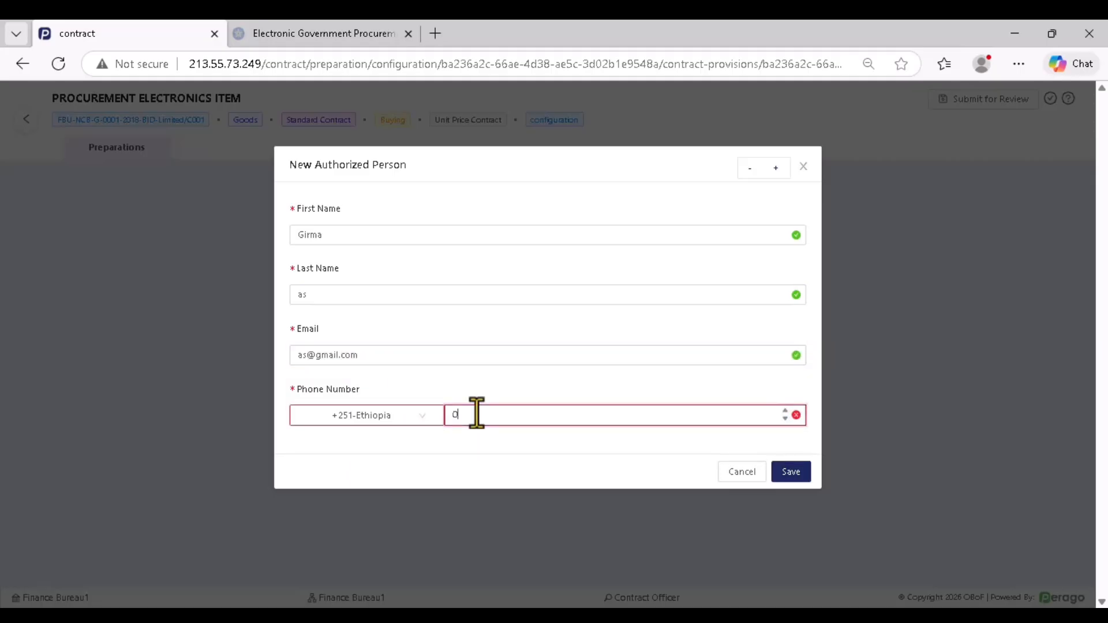
pyautogui.press('BackSpace')
pyautogui.press('BackSpace')
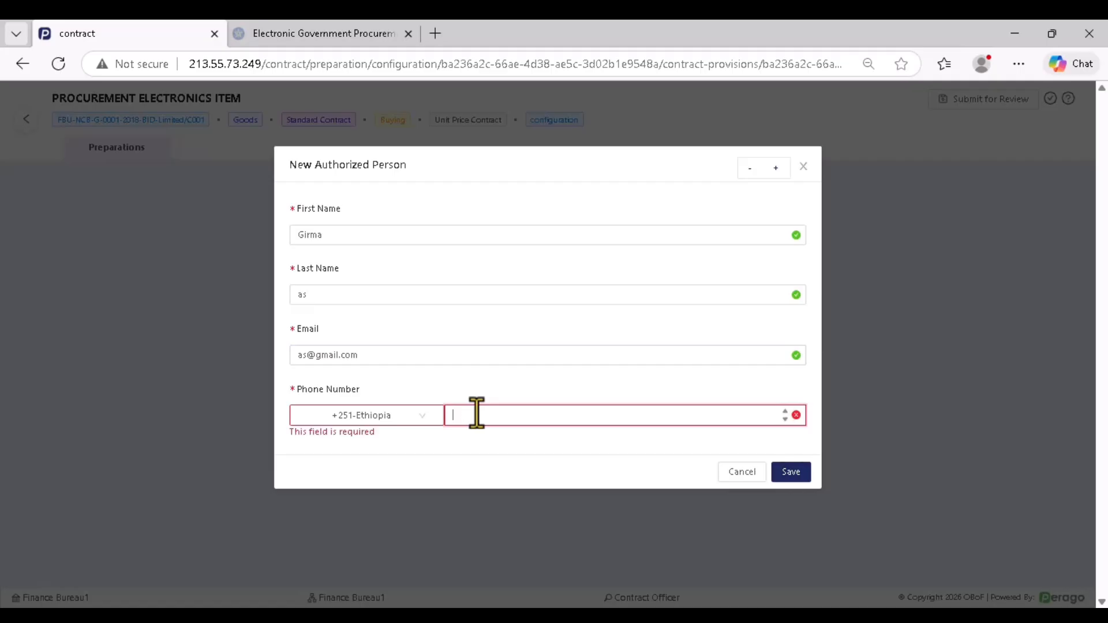
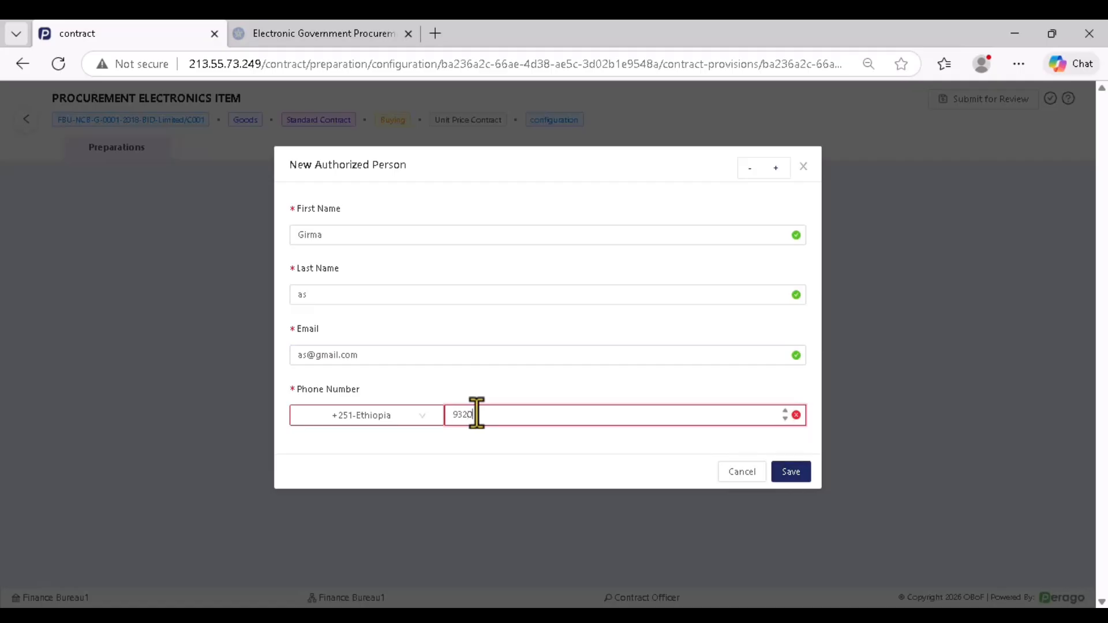
pyautogui.click(790, 472)
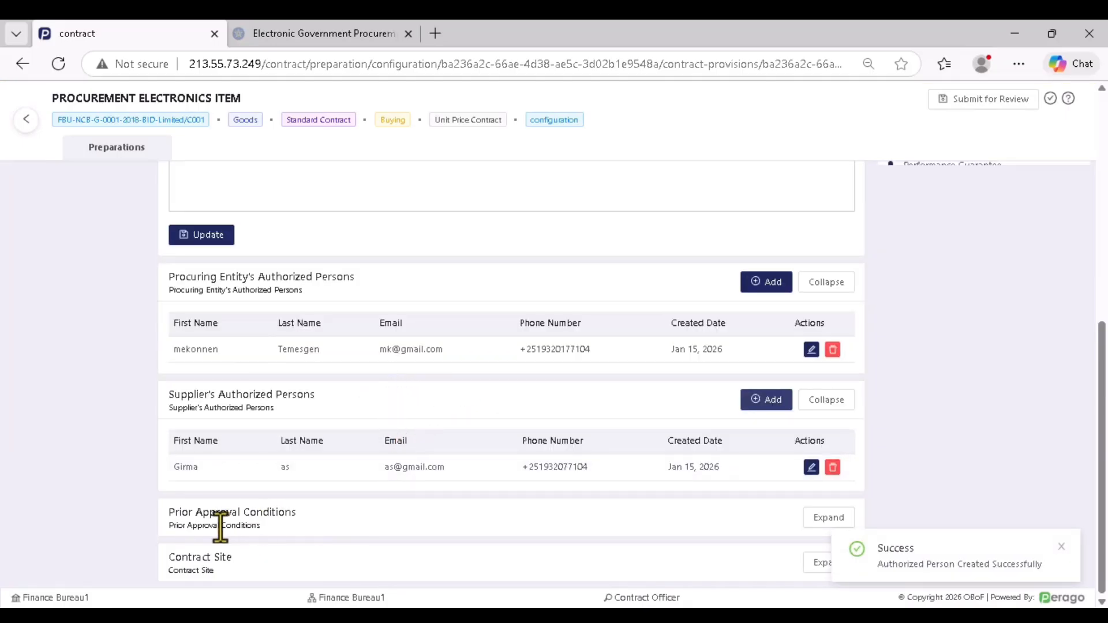
# Add a 'Subcontracting greater than' prior approval condition with threshold 25
pyautogui.click(829, 517)
pyautogui.scroll(-3, 502, 413)
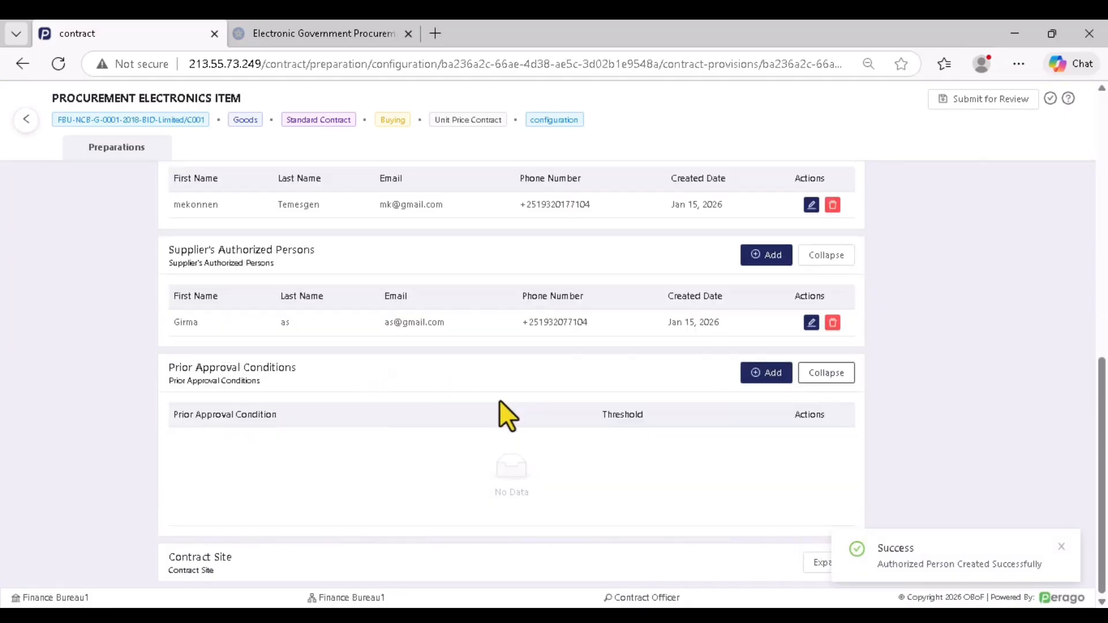
pyautogui.click(760, 374)
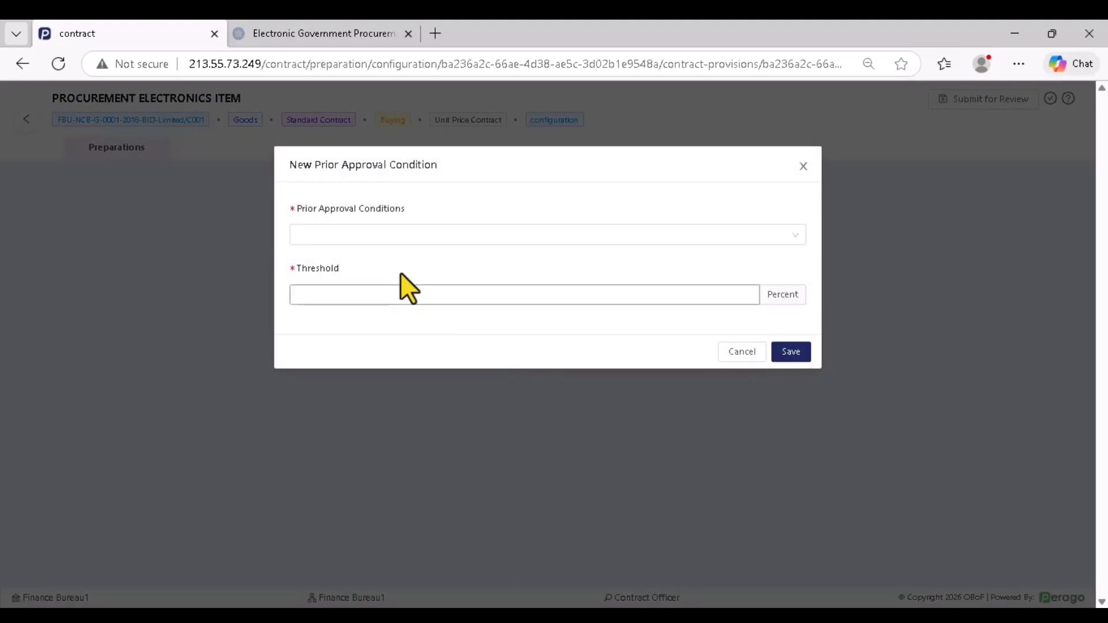
pyautogui.click(377, 237)
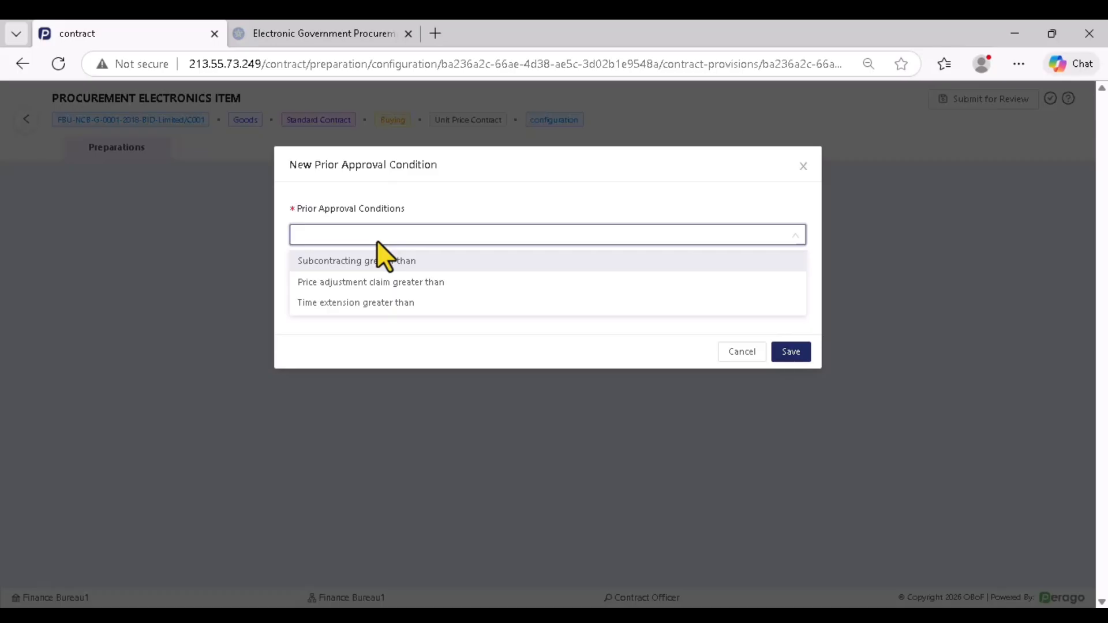
pyautogui.click(387, 261)
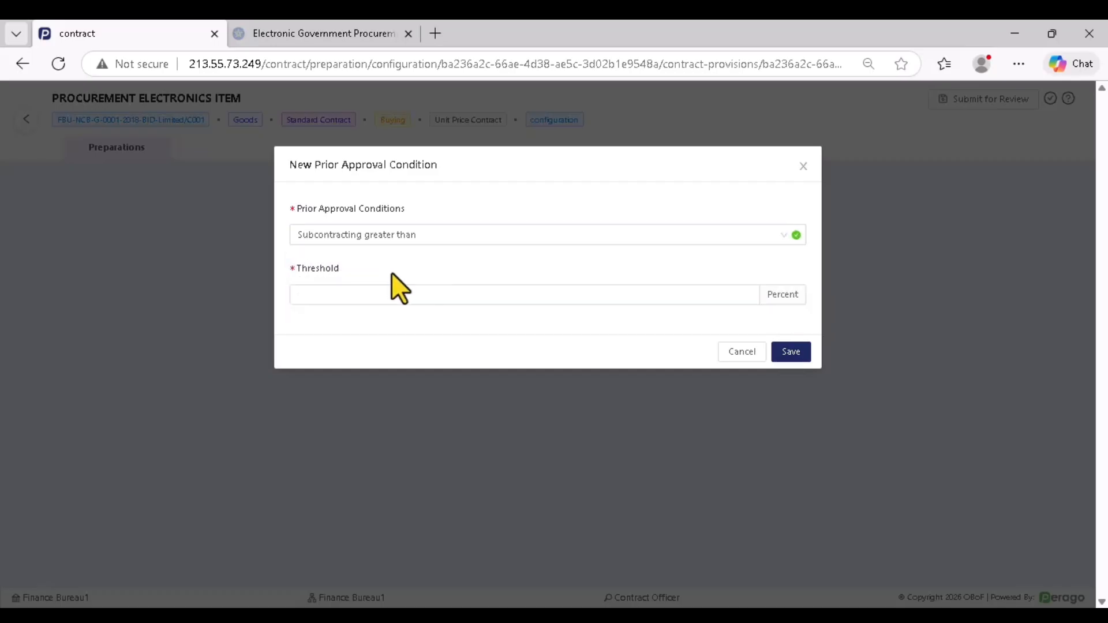
pyautogui.click(339, 294)
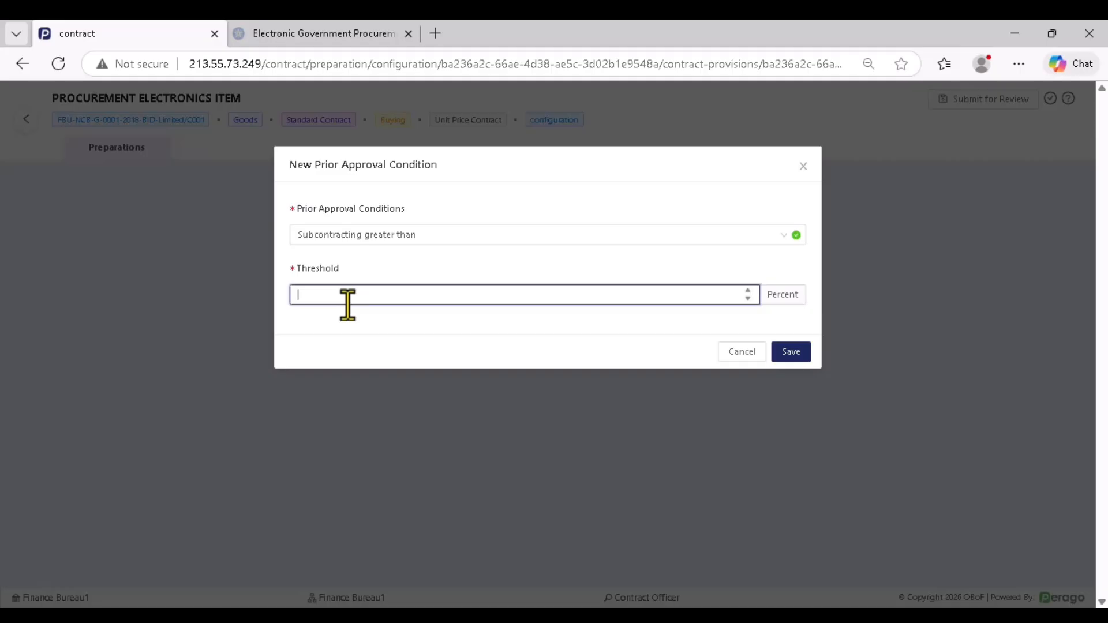
pyautogui.write('25')
pyautogui.click(790, 352)
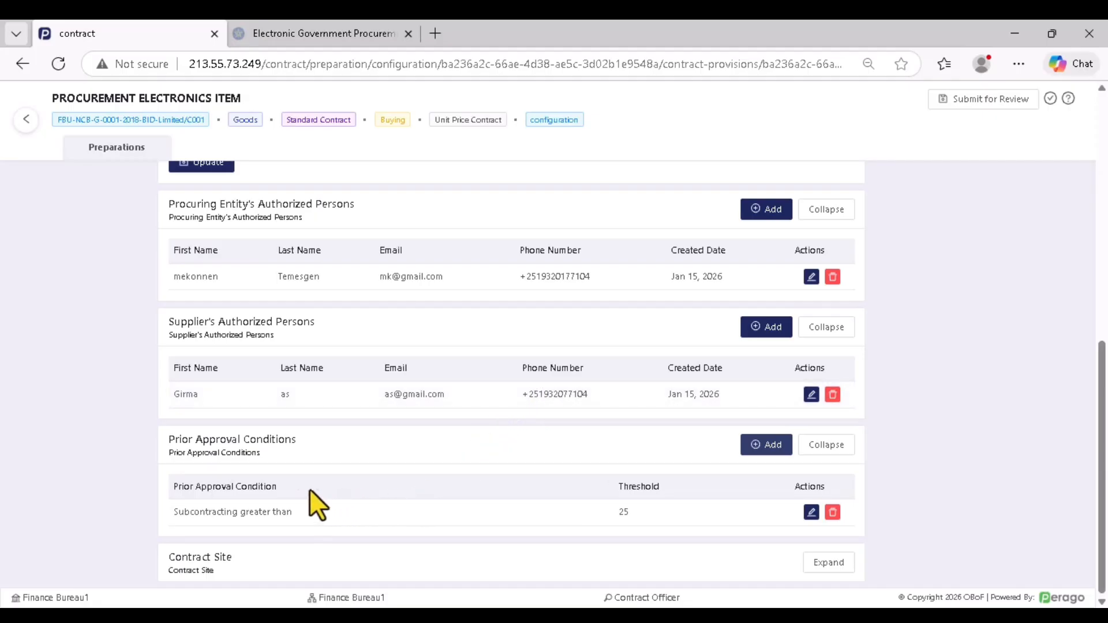
# Clear the stray text selections beneath the conditions list
pyautogui.moveTo(309, 490); pyautogui.dragTo(165, 486)
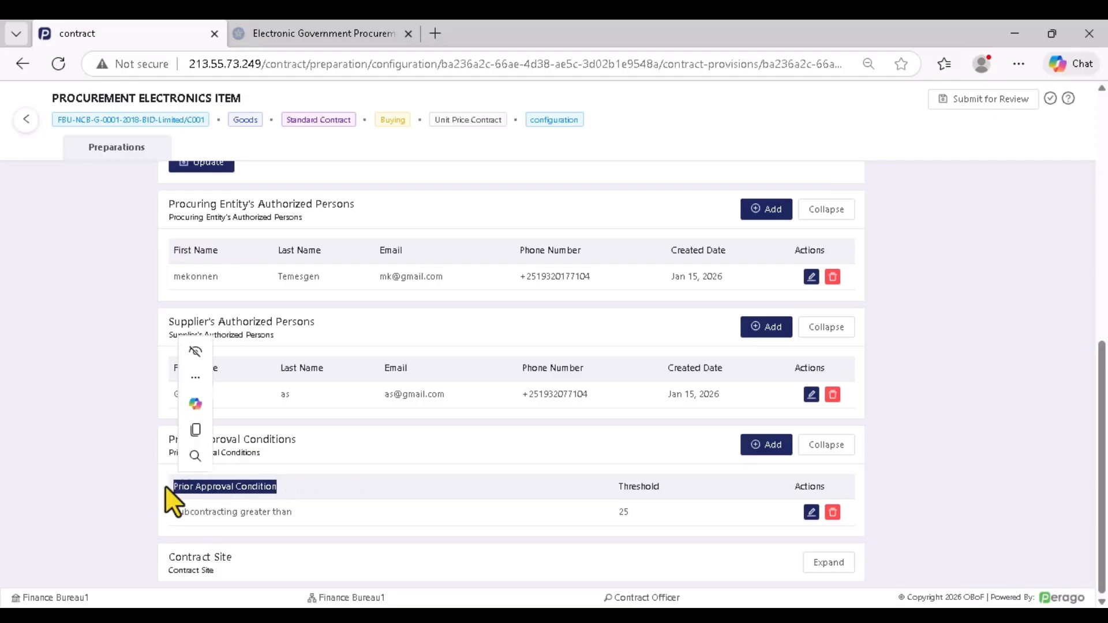
pyautogui.click(258, 501)
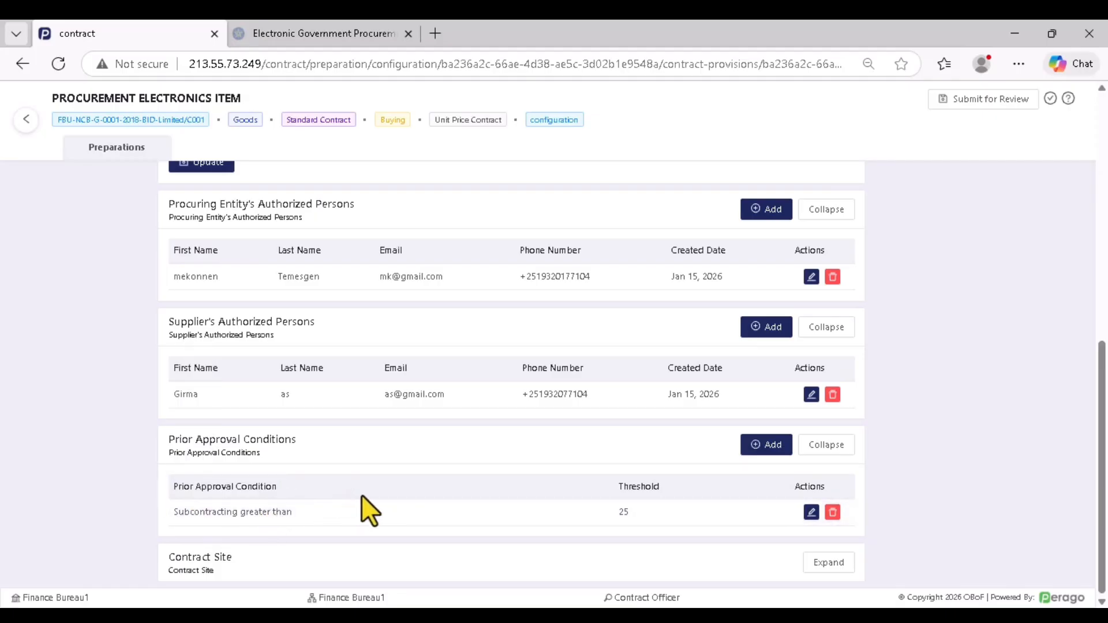
pyautogui.moveTo(282, 513); pyautogui.dragTo(254, 516)
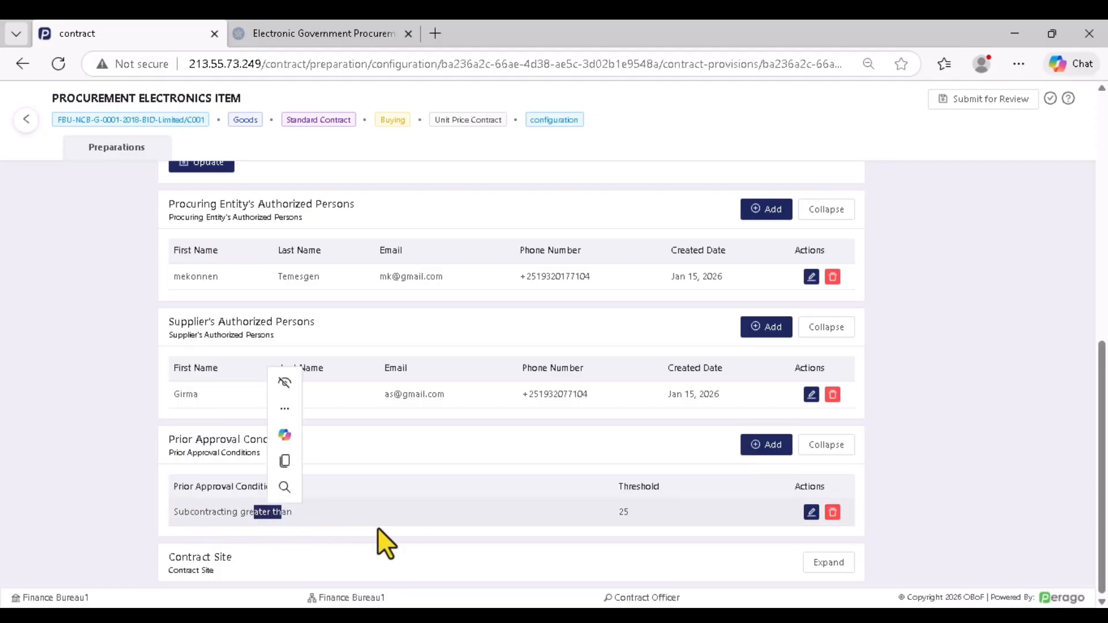
pyautogui.click(553, 535)
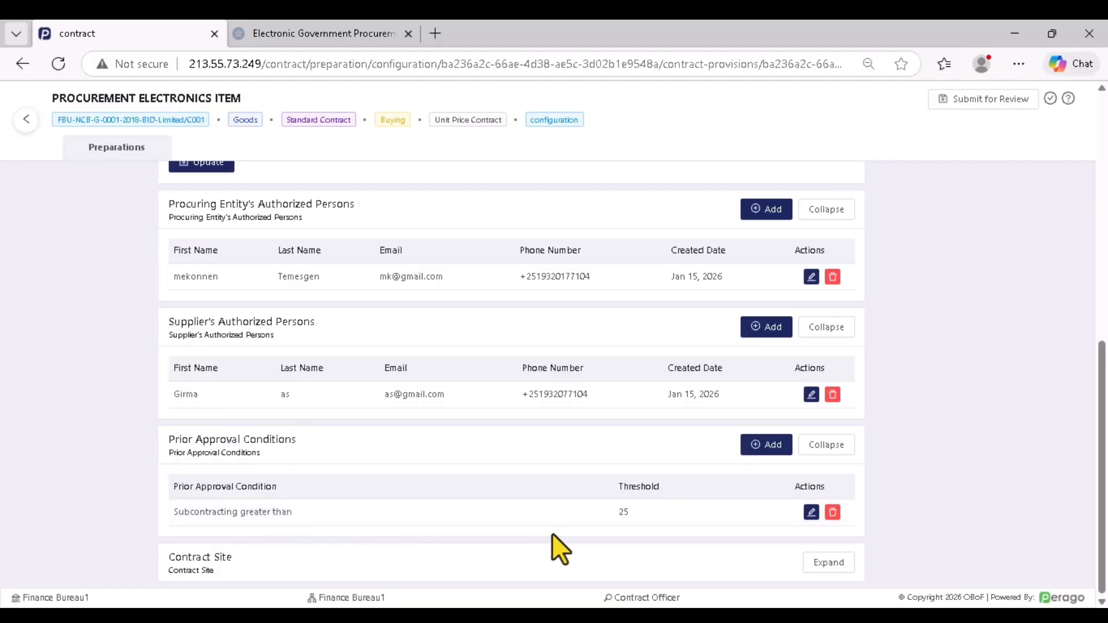
# Save a new 'Price adjustment claim greater than' condition with threshold 20
pyautogui.click(768, 447)
pyautogui.click(385, 283)
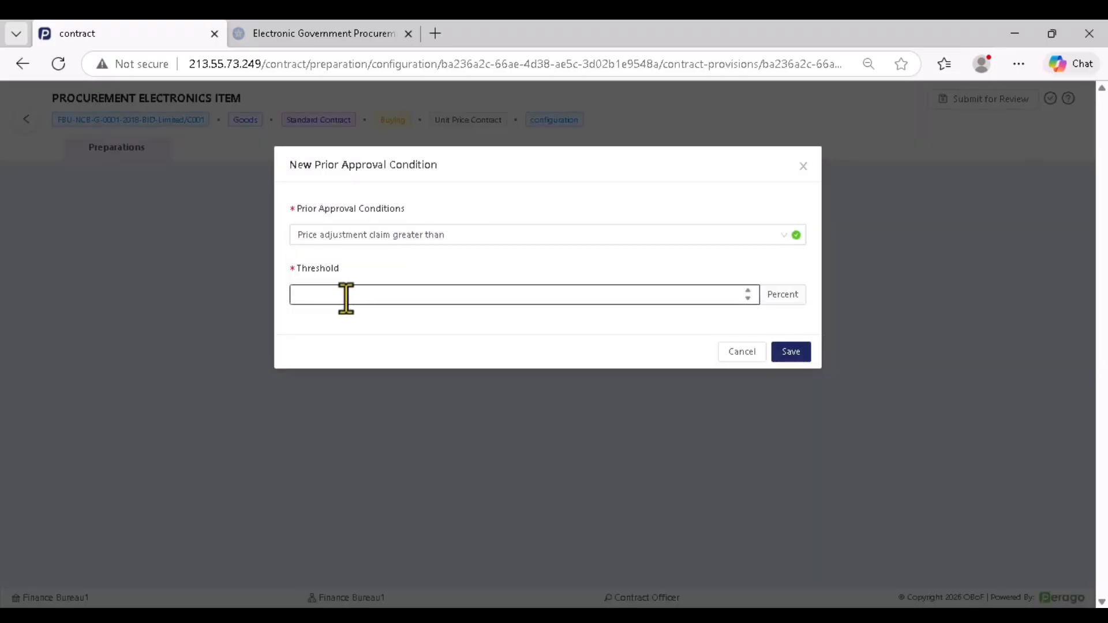
pyautogui.click(345, 296)
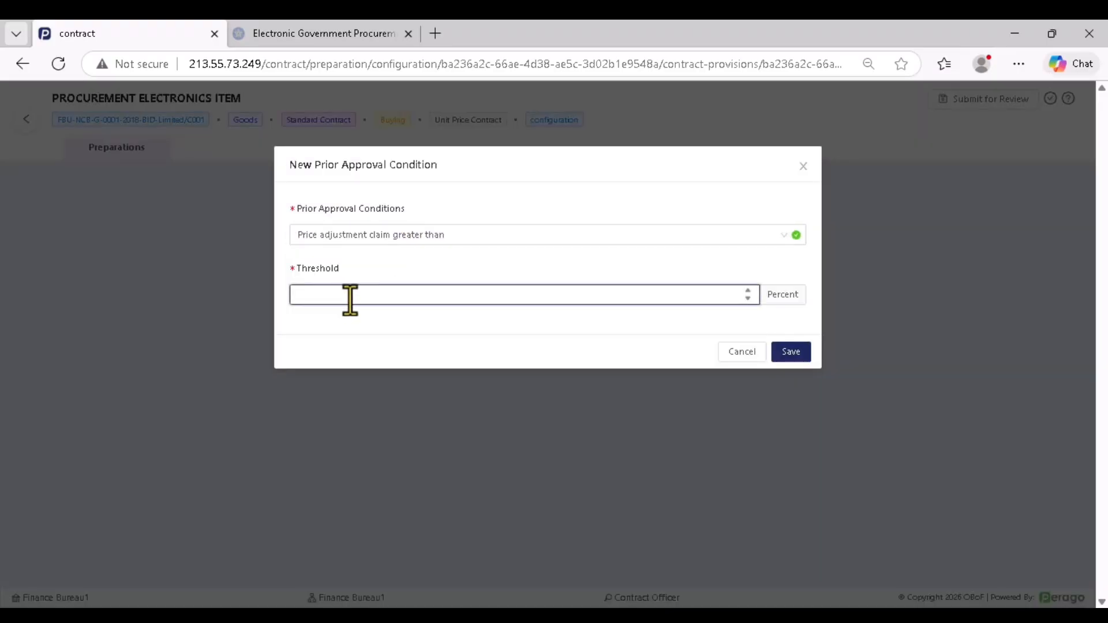
pyautogui.write('20')
pyautogui.click(791, 353)
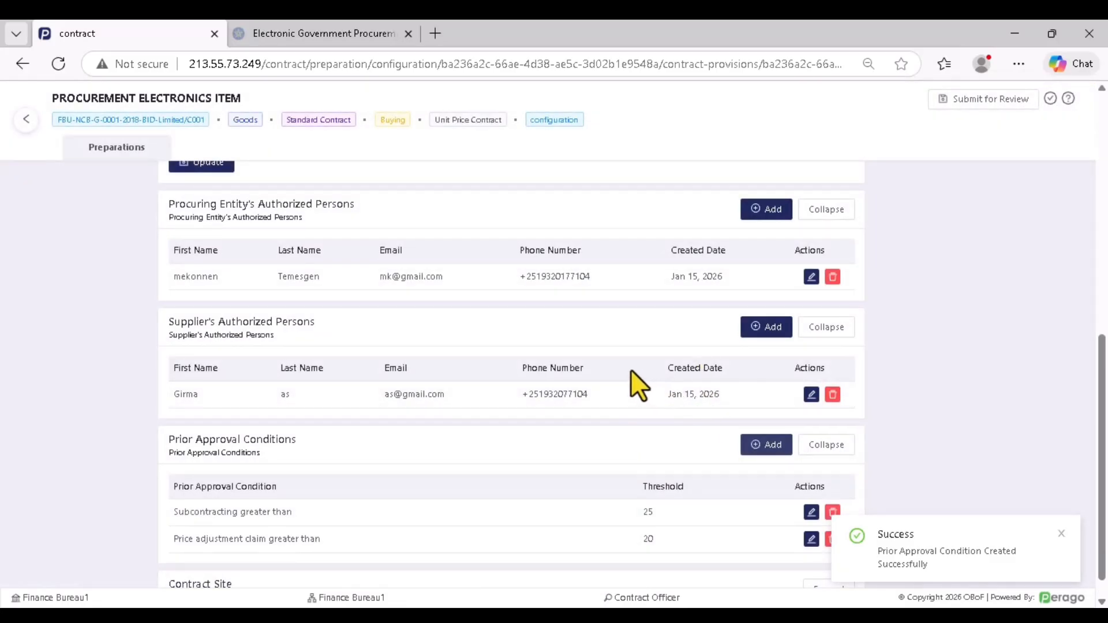
pyautogui.scroll(-1, 646, 393)
# Save a new 'Time extension greater than' condition with threshold 10
pyautogui.click(766, 418)
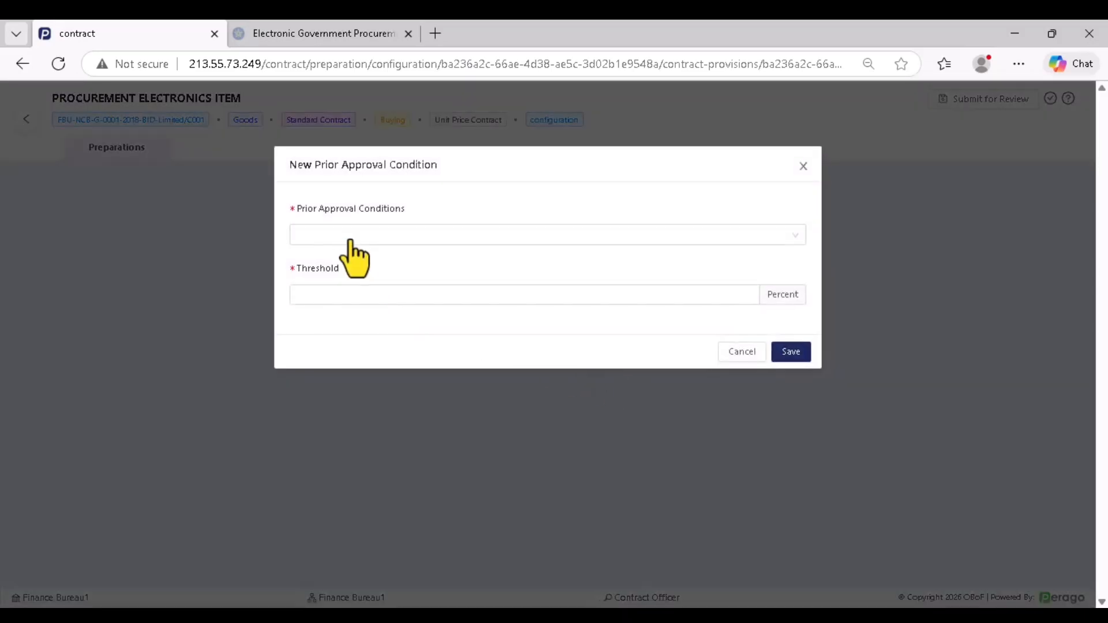
pyautogui.click(349, 242)
pyautogui.click(355, 301)
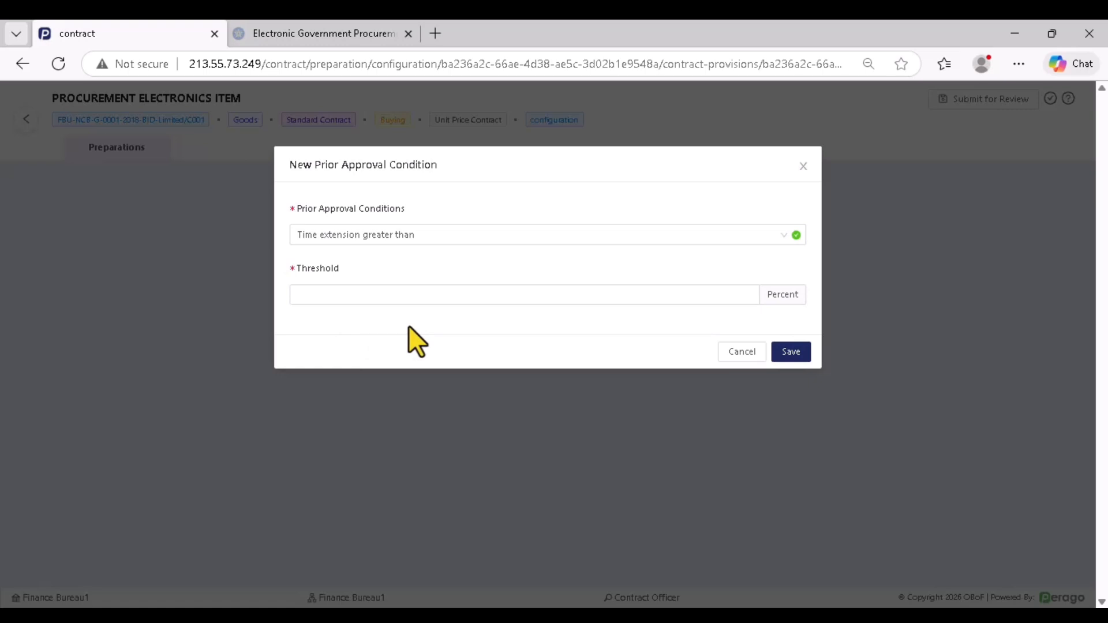
pyautogui.click(334, 296)
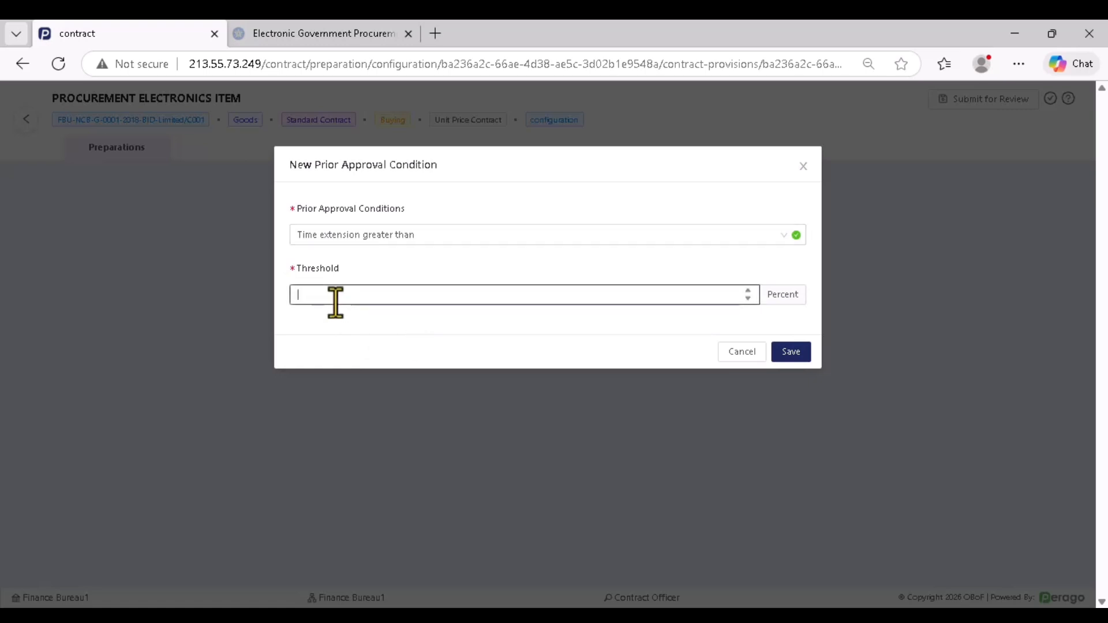
pyautogui.write('10')
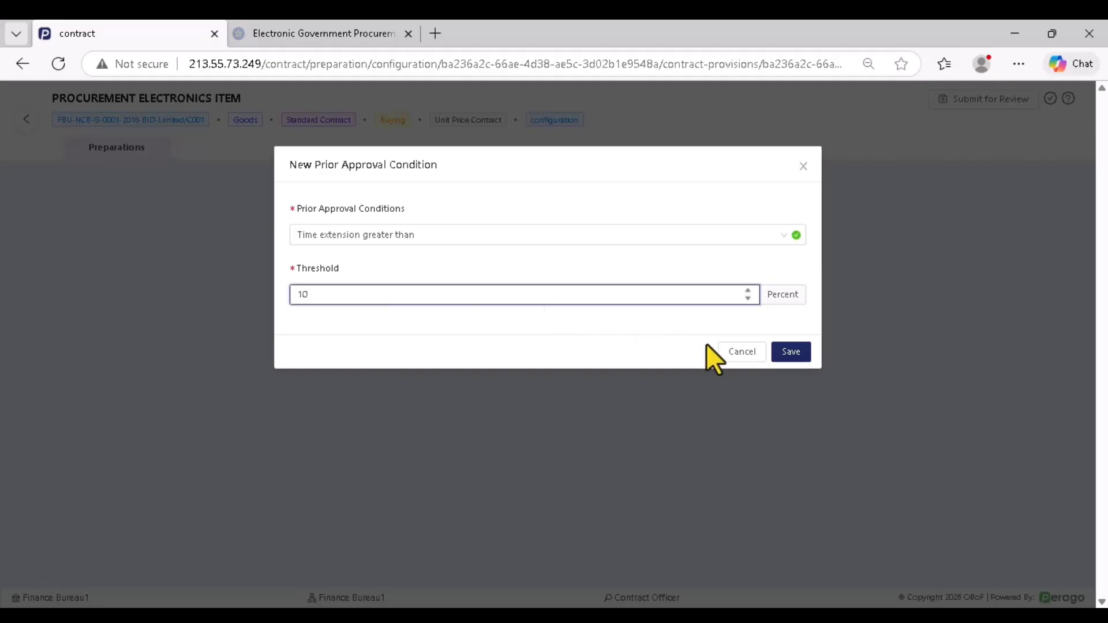
pyautogui.click(791, 354)
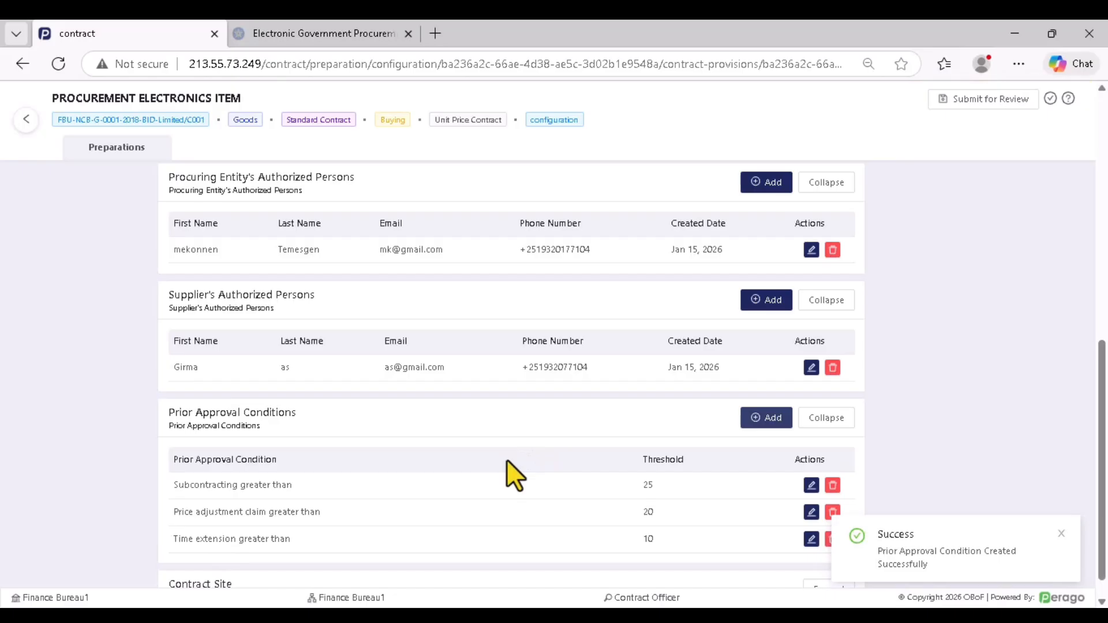
pyautogui.scroll(-1, 428, 416)
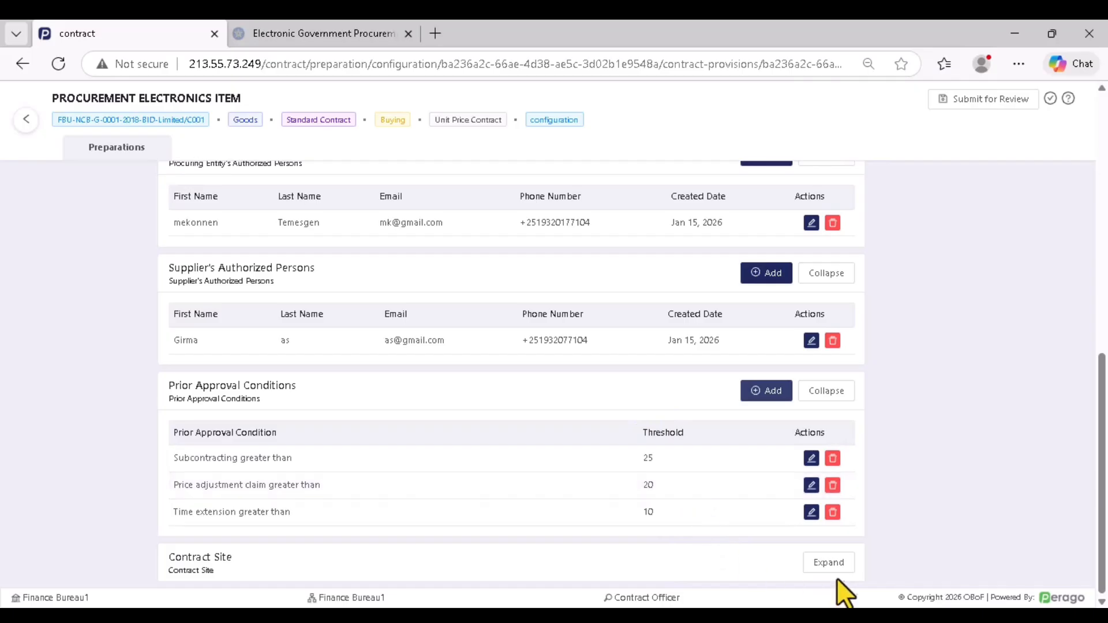
# Expand Contract Site and replace the site name with FINANCE BUREAU and location with PIASA
pyautogui.click(830, 563)
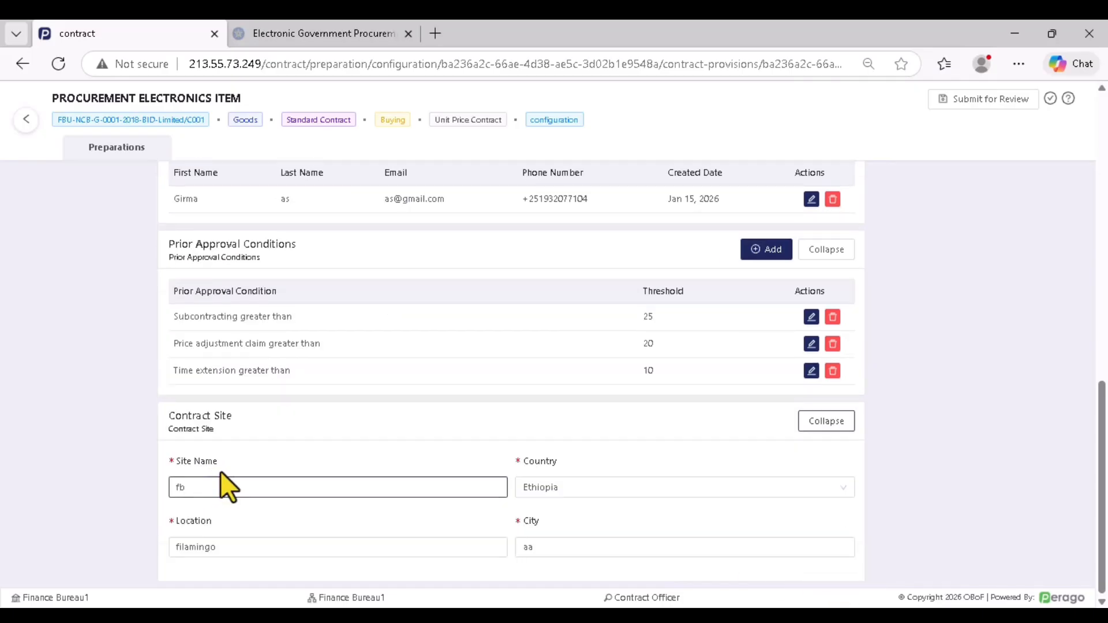
pyautogui.moveTo(169, 415); pyautogui.dragTo(244, 427)
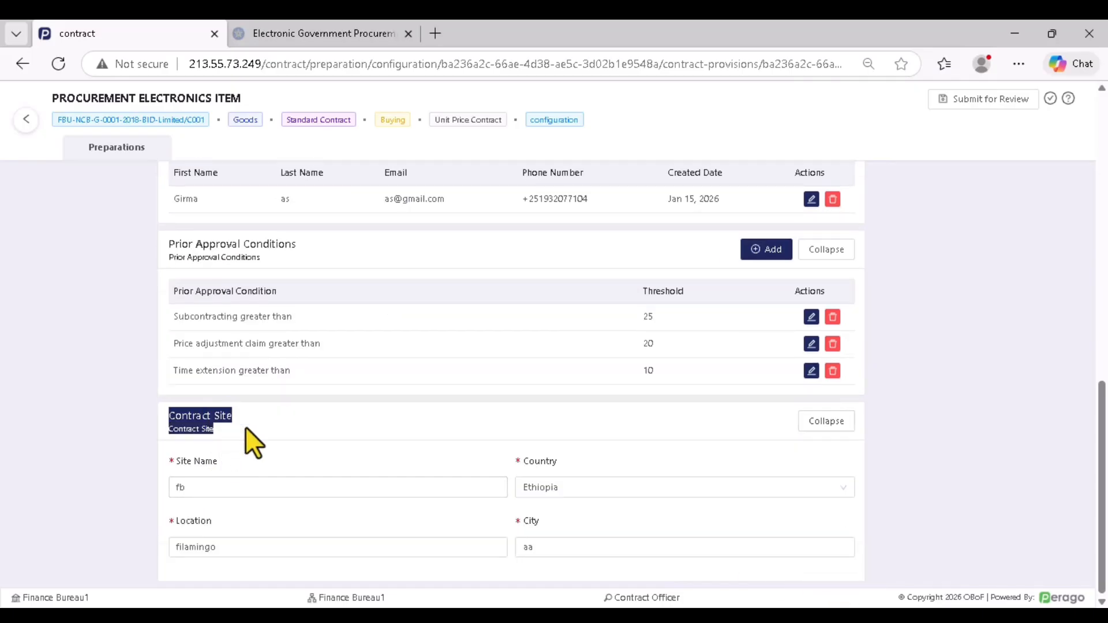
pyautogui.click(315, 449)
pyautogui.moveTo(243, 487); pyautogui.dragTo(157, 495)
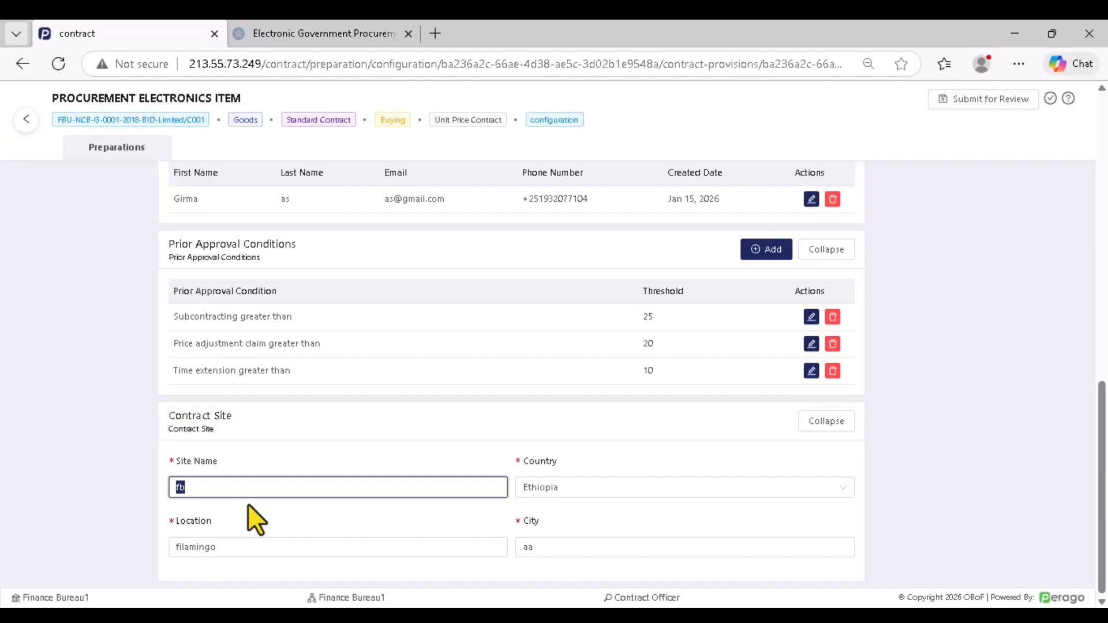
pyautogui.write('FINANCE BUREAU')
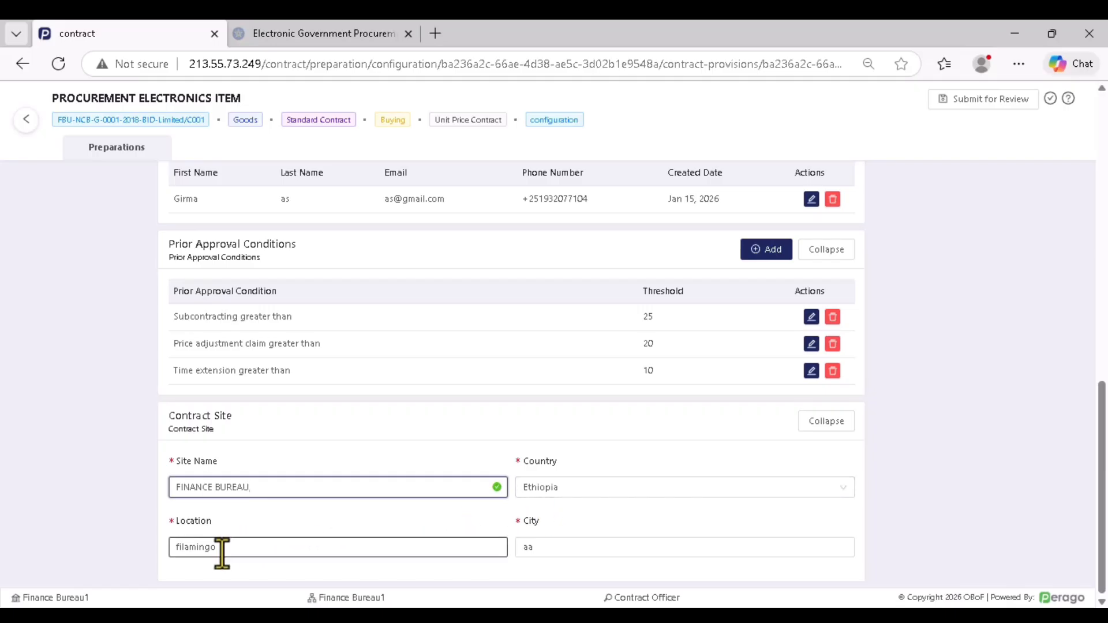
pyautogui.moveTo(223, 547); pyautogui.dragTo(164, 550)
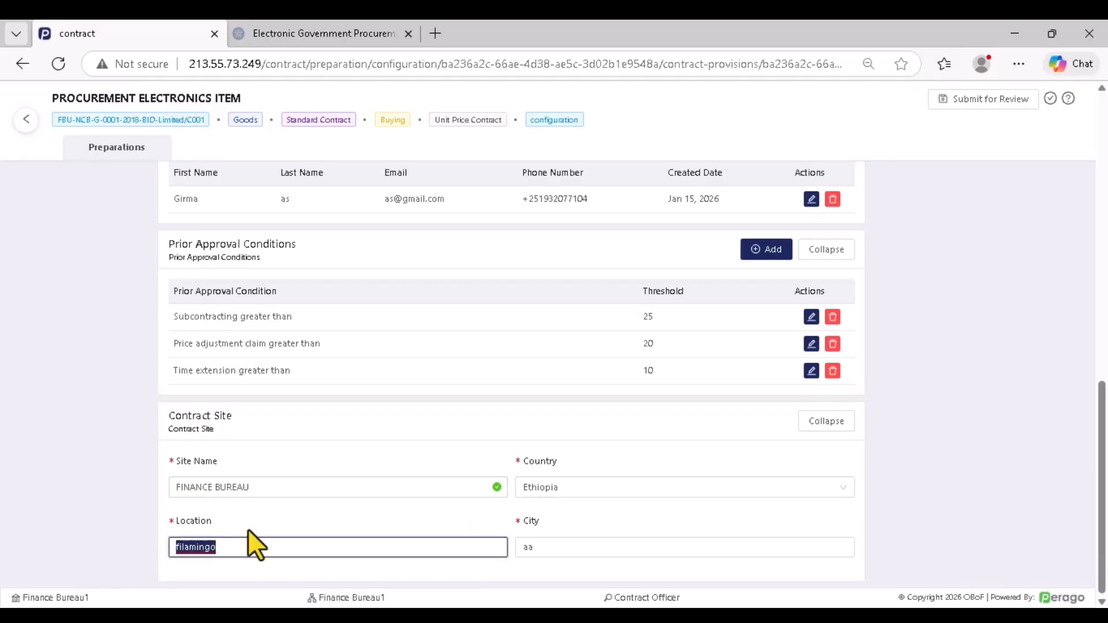
pyautogui.write('PIASA')
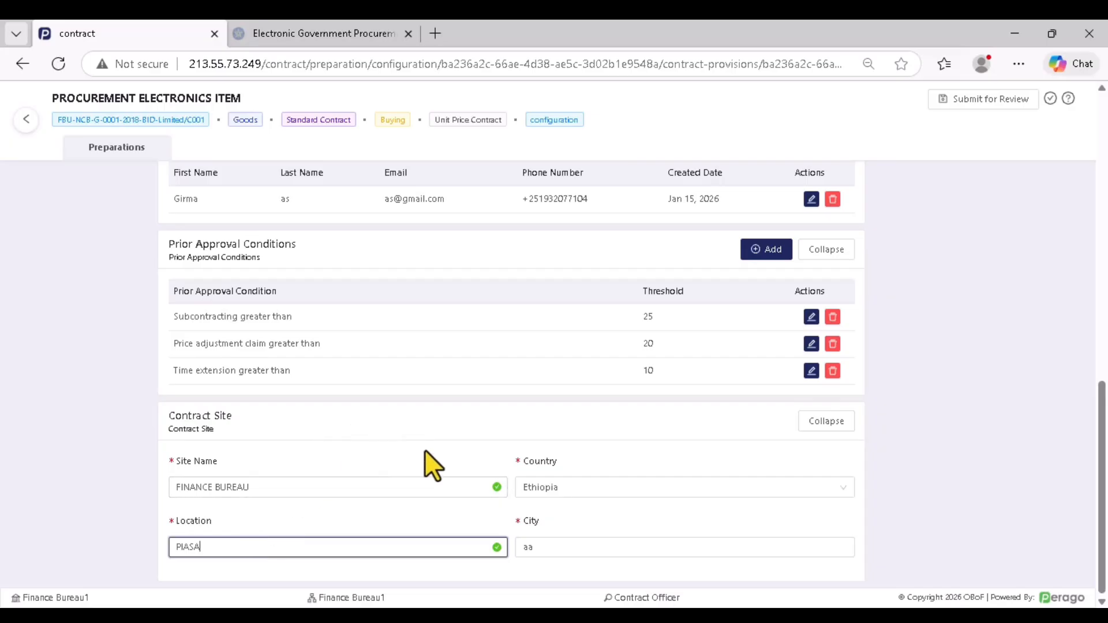
# Update the contract provisions and reload the contract page
pyautogui.scroll(1, 457, 482)
pyautogui.scroll(-1, 467, 465)
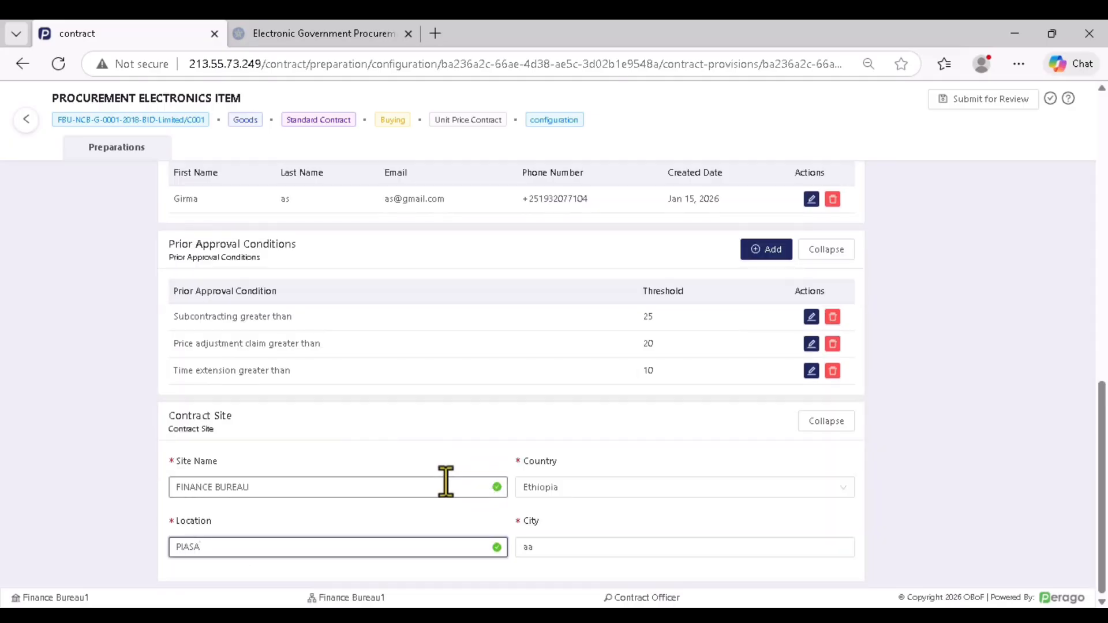
pyautogui.scroll(6, 415, 425)
pyautogui.scroll(-5, 407, 415)
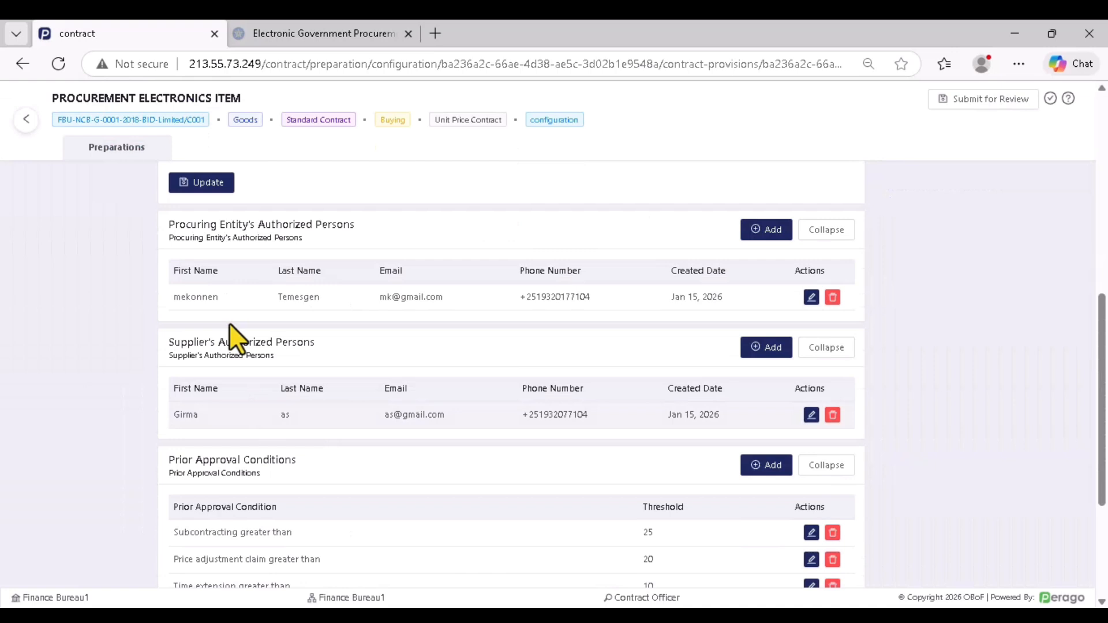
pyautogui.click(203, 183)
pyautogui.scroll(4, 311, 300)
pyautogui.scroll(4, 329, 325)
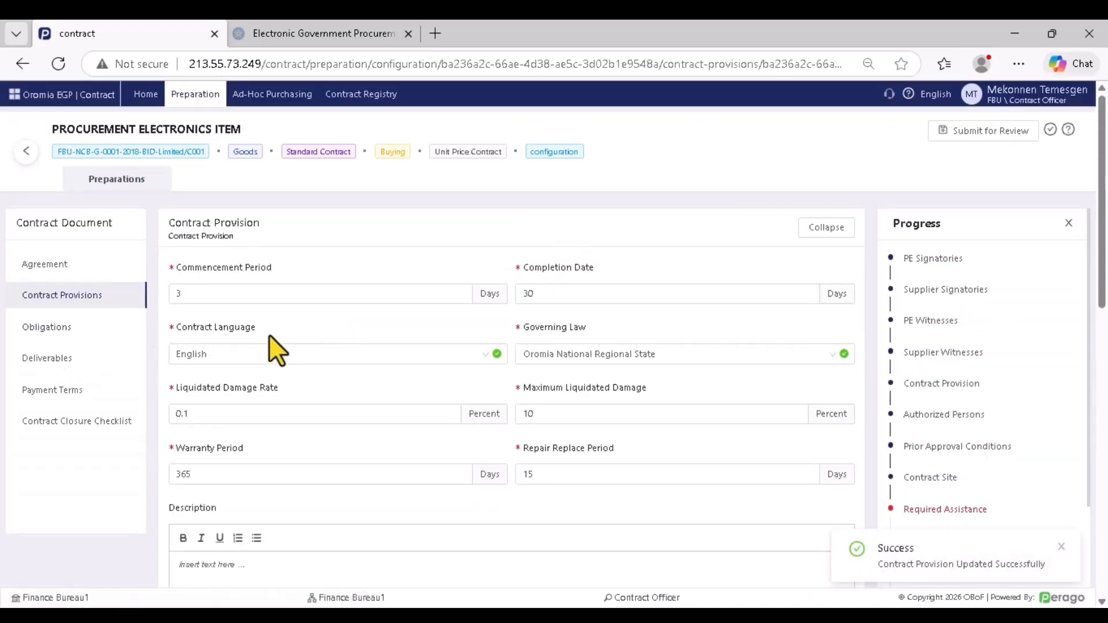
pyautogui.click(58, 63)
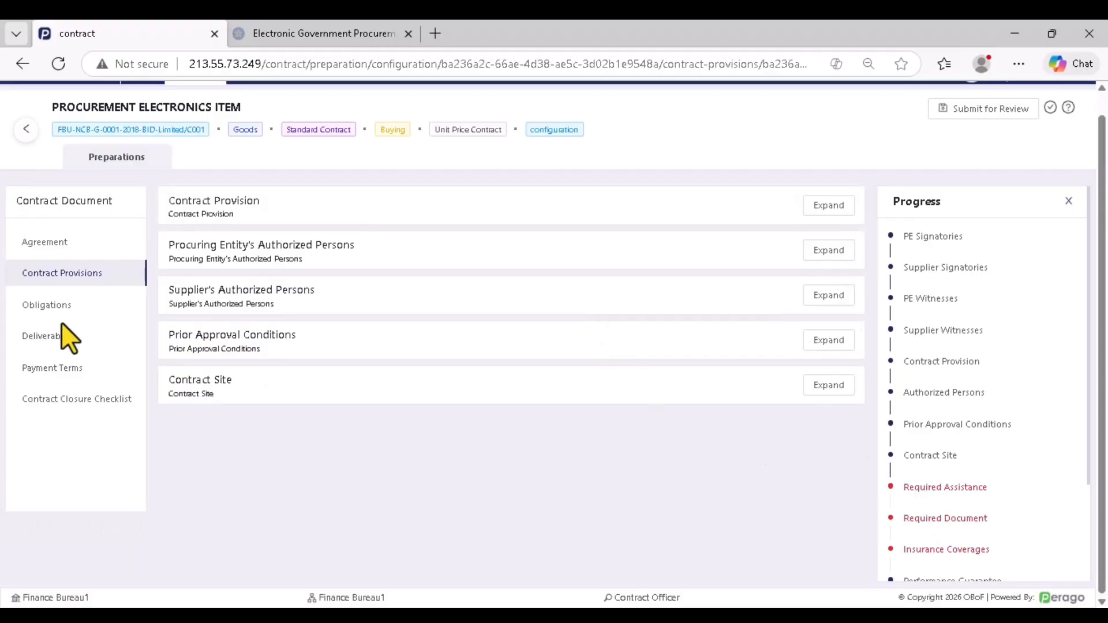
# Open Obligations, check Supplier's Obligations, then expand Required Assistance under Procuring Entity's Obligations
pyautogui.click(45, 309)
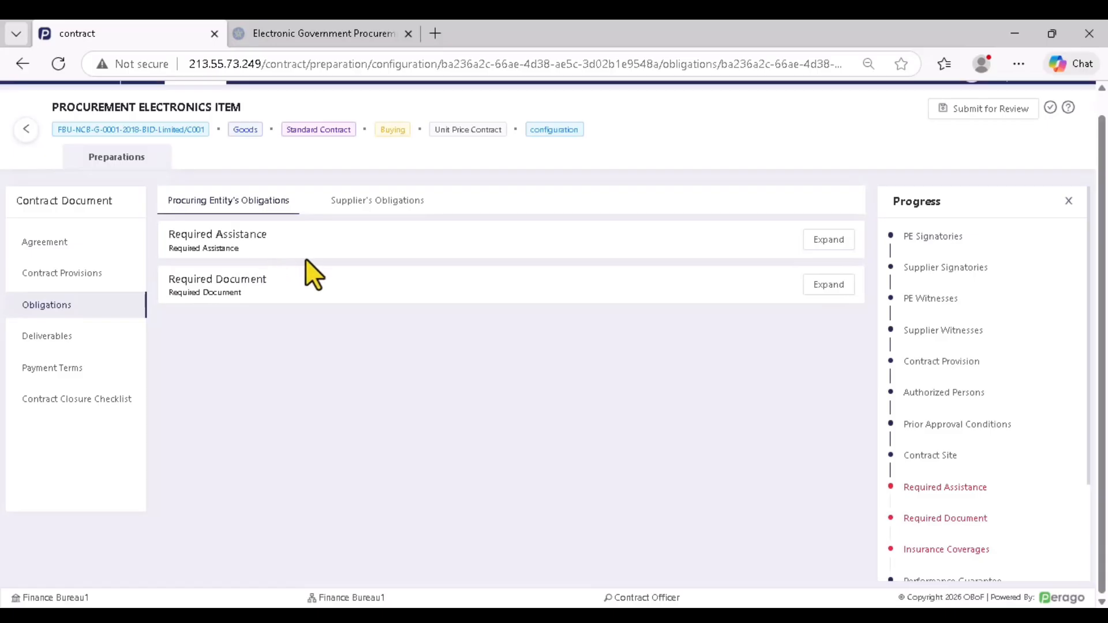
pyautogui.click(339, 211)
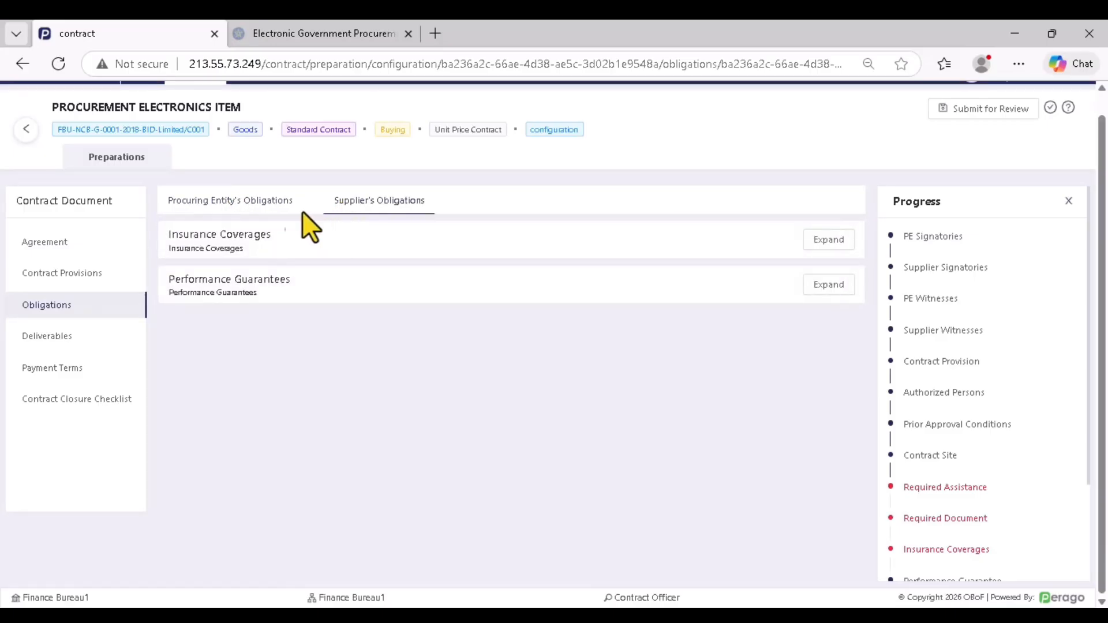
pyautogui.moveTo(242, 201); pyautogui.dragTo(248, 202)
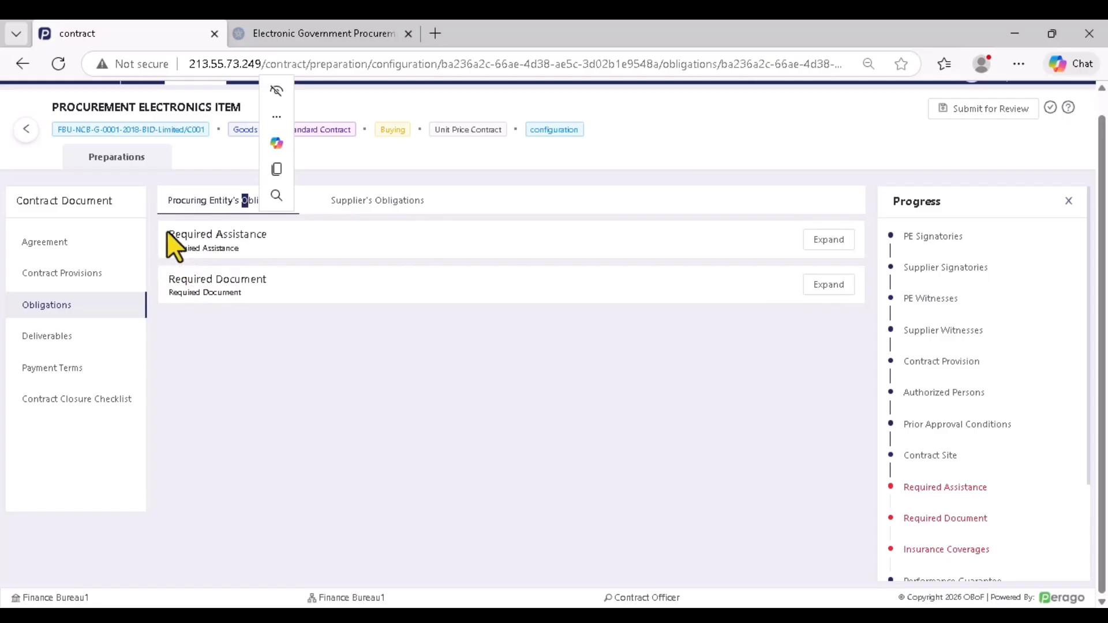
pyautogui.moveTo(168, 235); pyautogui.dragTo(249, 234)
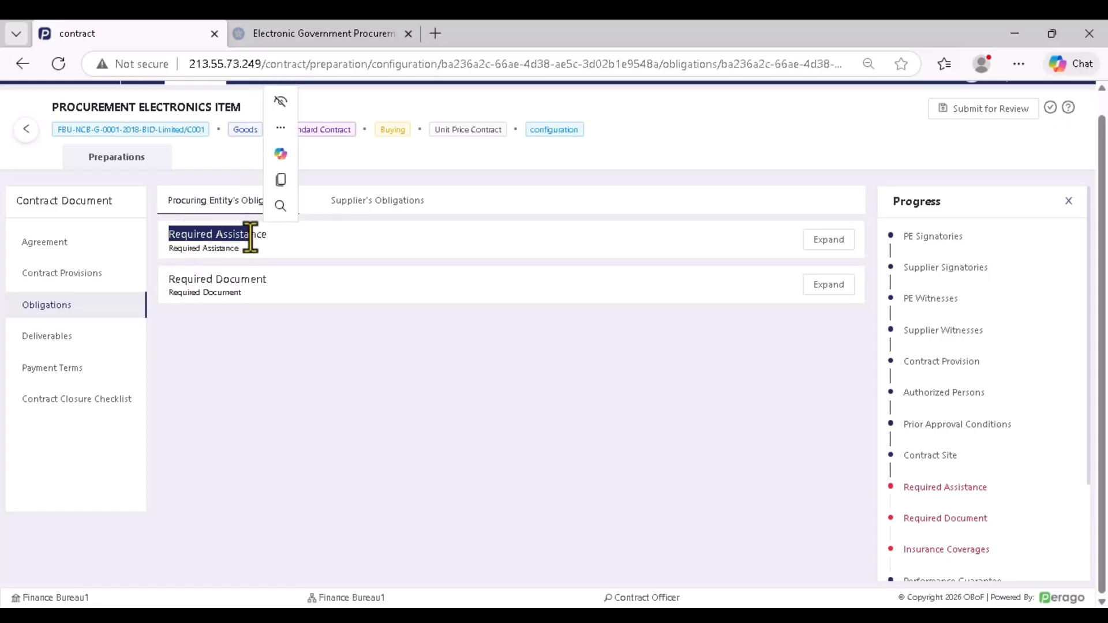
pyautogui.click(832, 241)
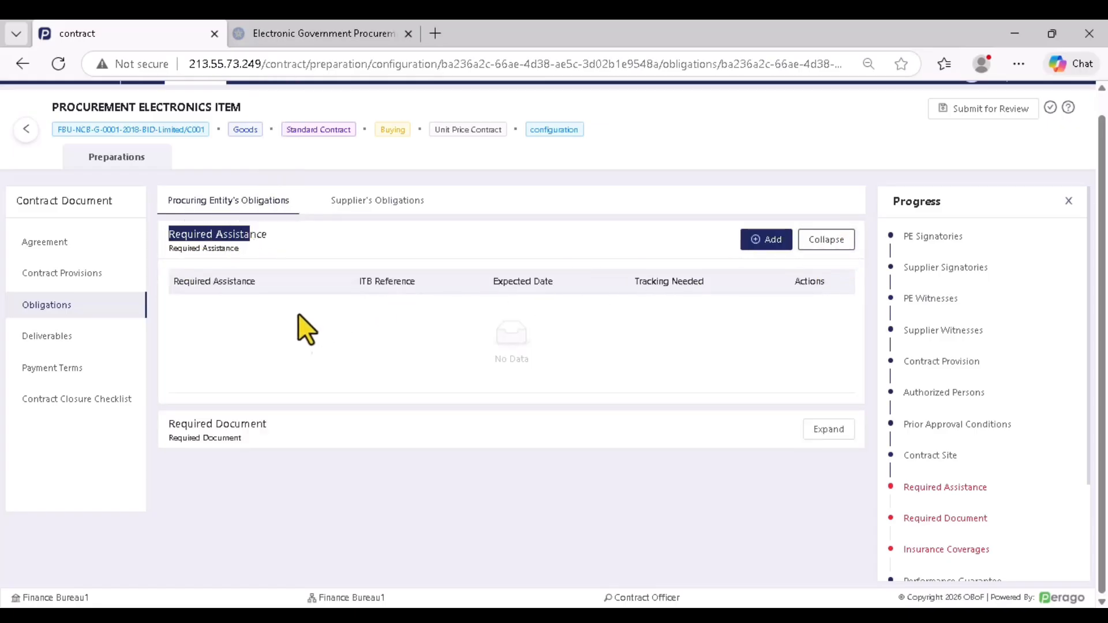
# Add required assistance 'TIMELY SIGN', expected Jan 16, 2026, with tracking needed, and save it
pyautogui.click(763, 239)
pyautogui.click(371, 267)
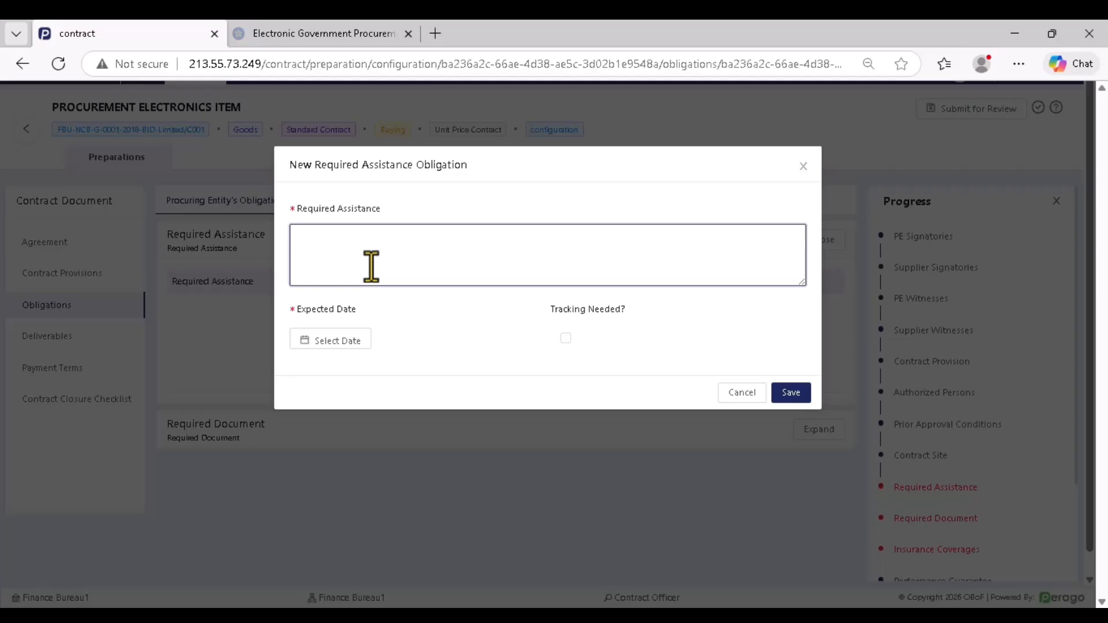
pyautogui.write('TIMELY SIGN')
pyautogui.click(321, 343)
pyautogui.click(384, 451)
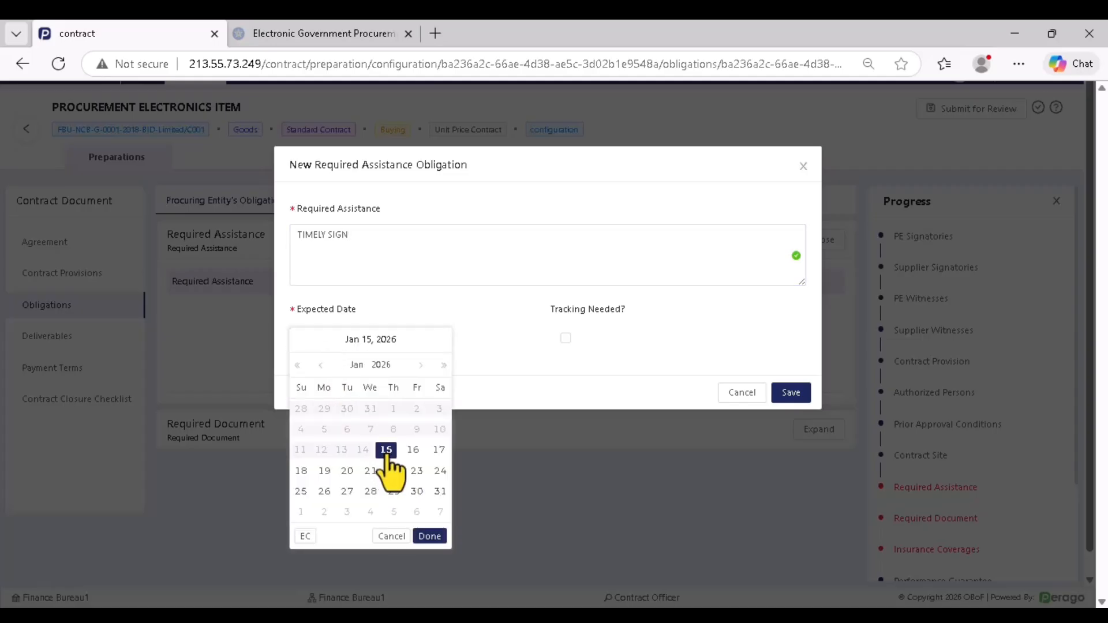
pyautogui.click(416, 450)
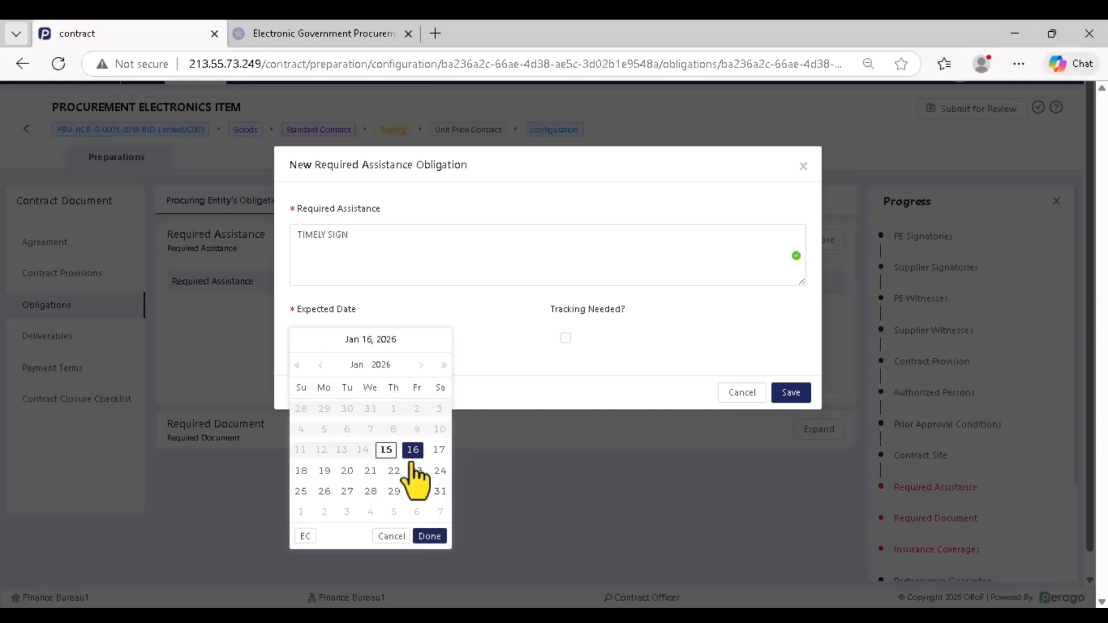
pyautogui.click(430, 536)
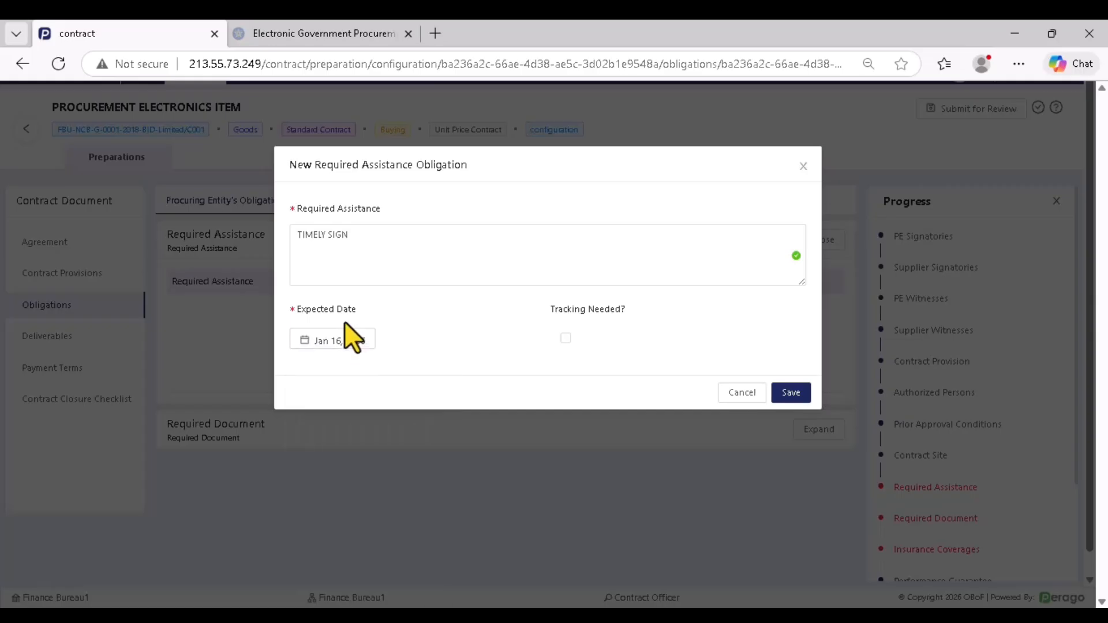
pyautogui.click(565, 339)
pyautogui.click(791, 393)
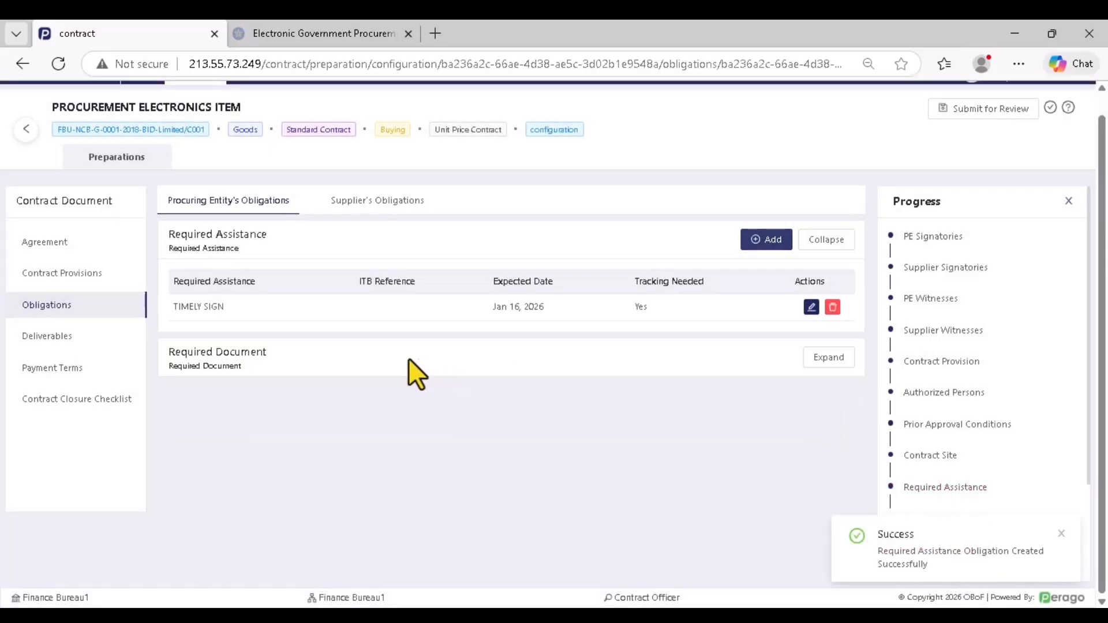
# Start a new required assistance described as 'PROVIDE DERIVARABLE PLACE'
pyautogui.click(768, 240)
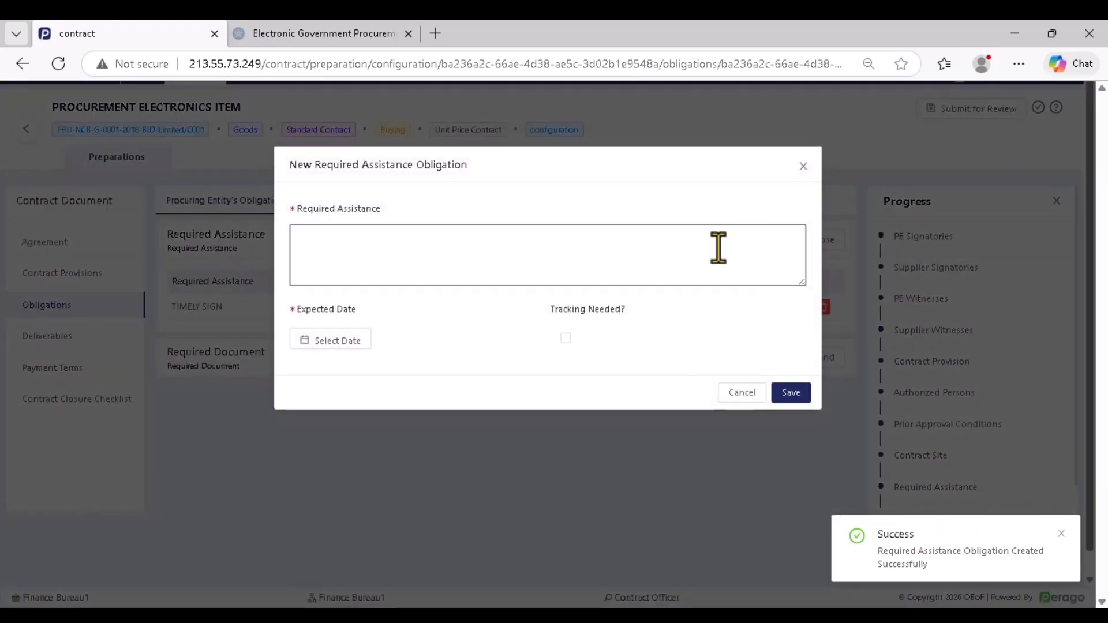
pyautogui.click(364, 268)
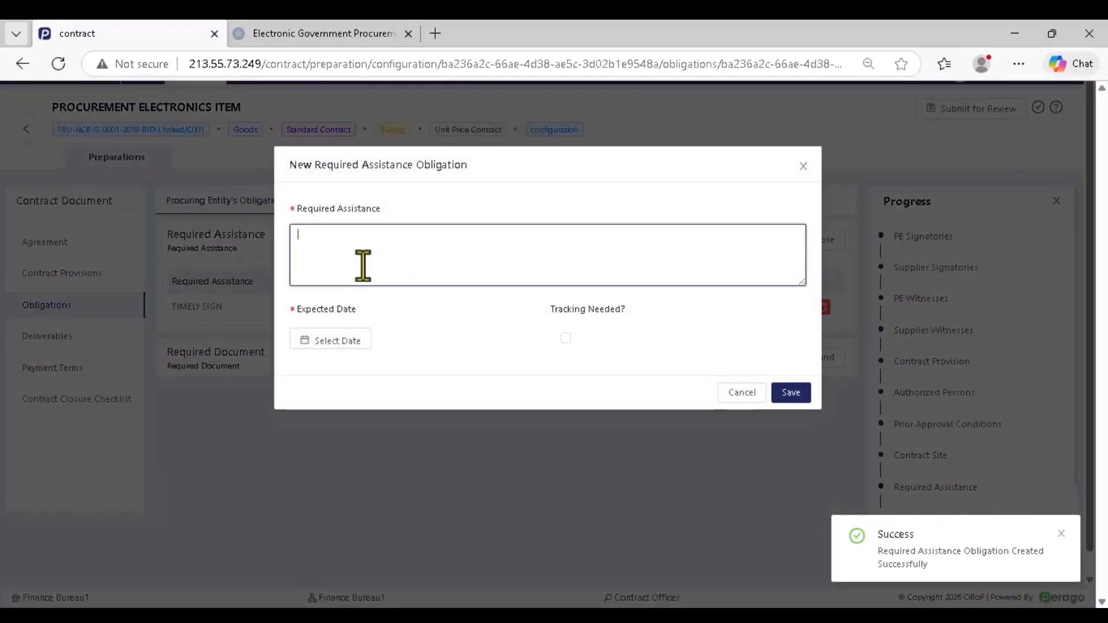
pyautogui.write('PROVIDE')
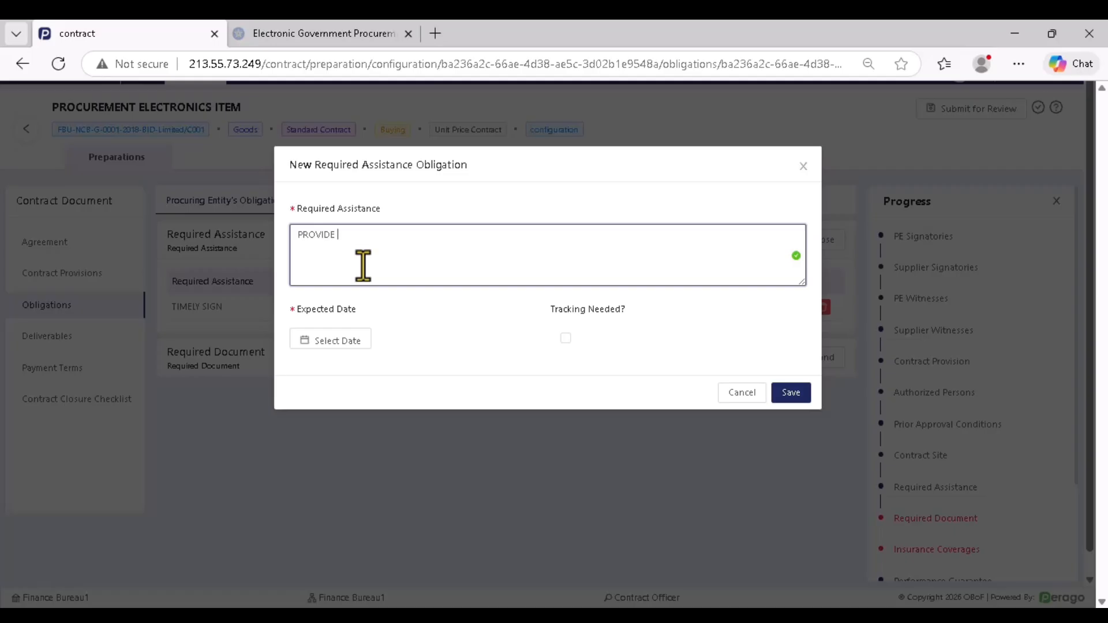
pyautogui.write('DERIVARABLE PLACE')
# Set its expected date to Jan 16, 2026, mark tracking needed, and save it
pyautogui.click(331, 344)
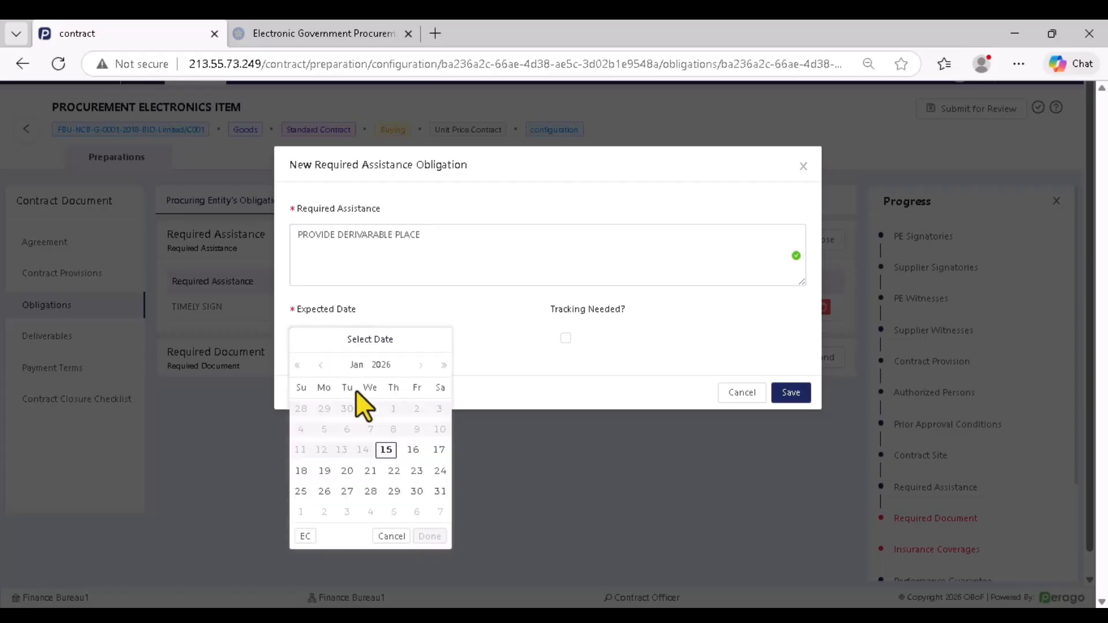
pyautogui.click(412, 449)
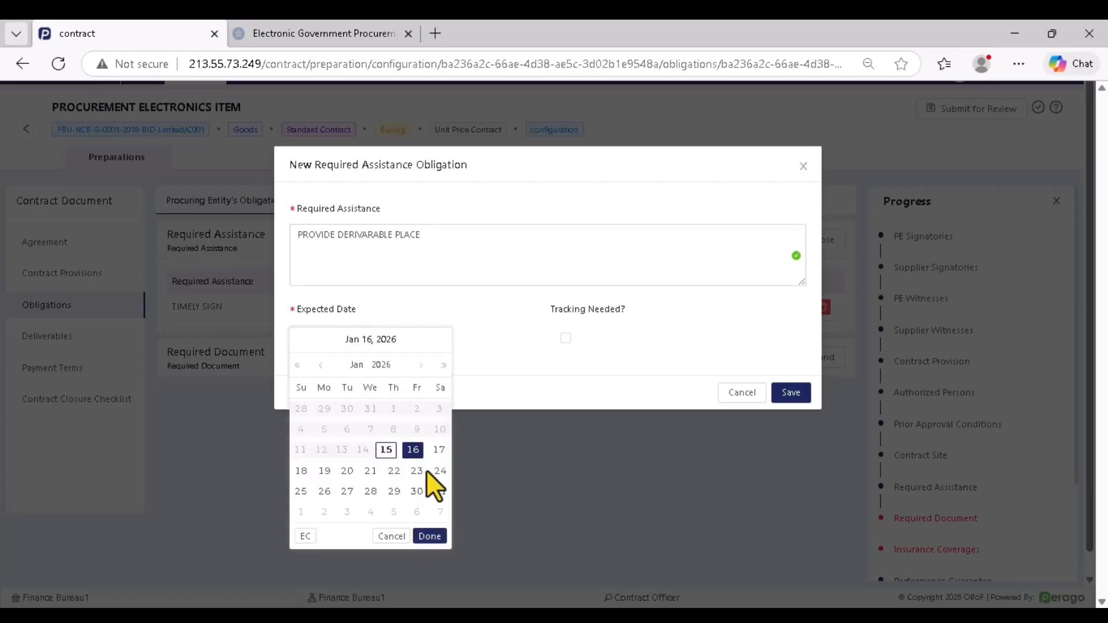
pyautogui.click(430, 536)
pyautogui.click(565, 338)
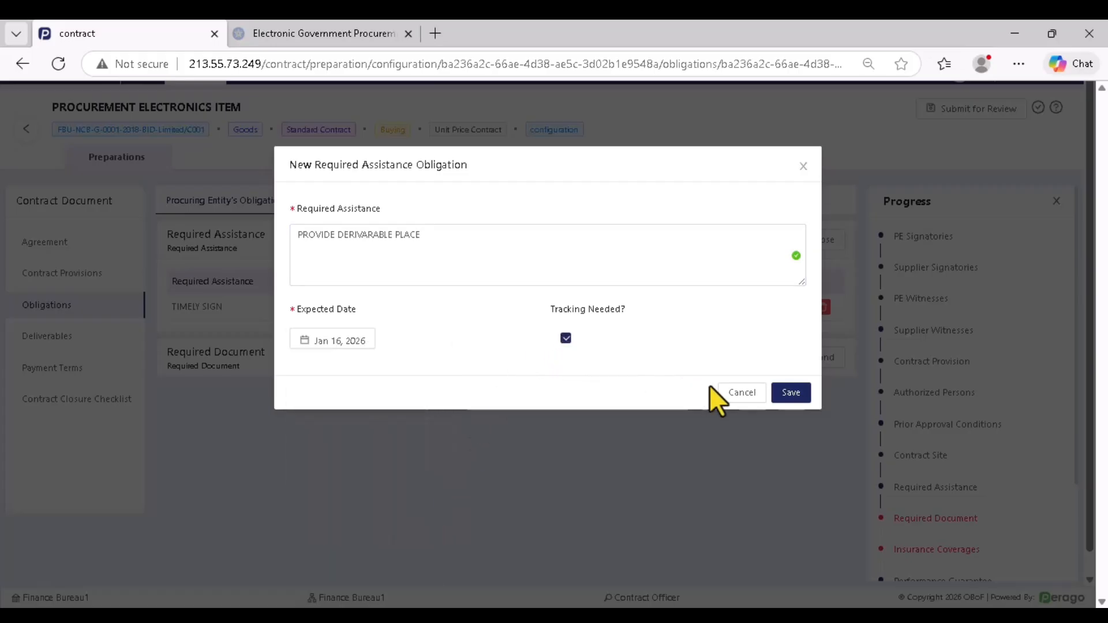
pyautogui.click(791, 393)
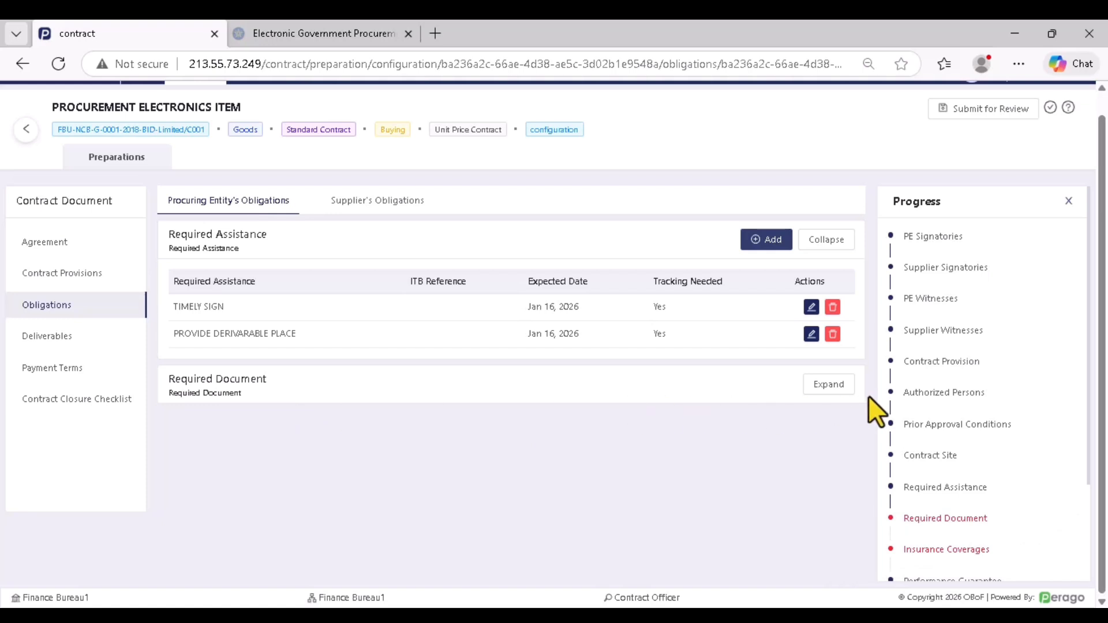
pyautogui.click(826, 384)
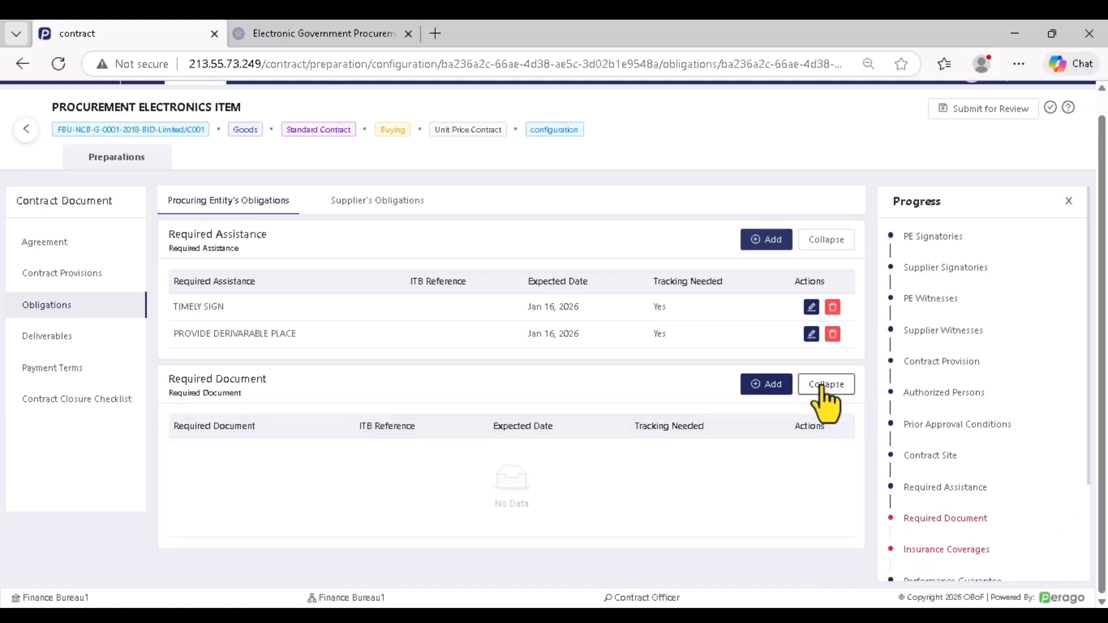
# Start a new required document named 'DESIGN DECU'
pyautogui.click(765, 385)
pyautogui.click(347, 248)
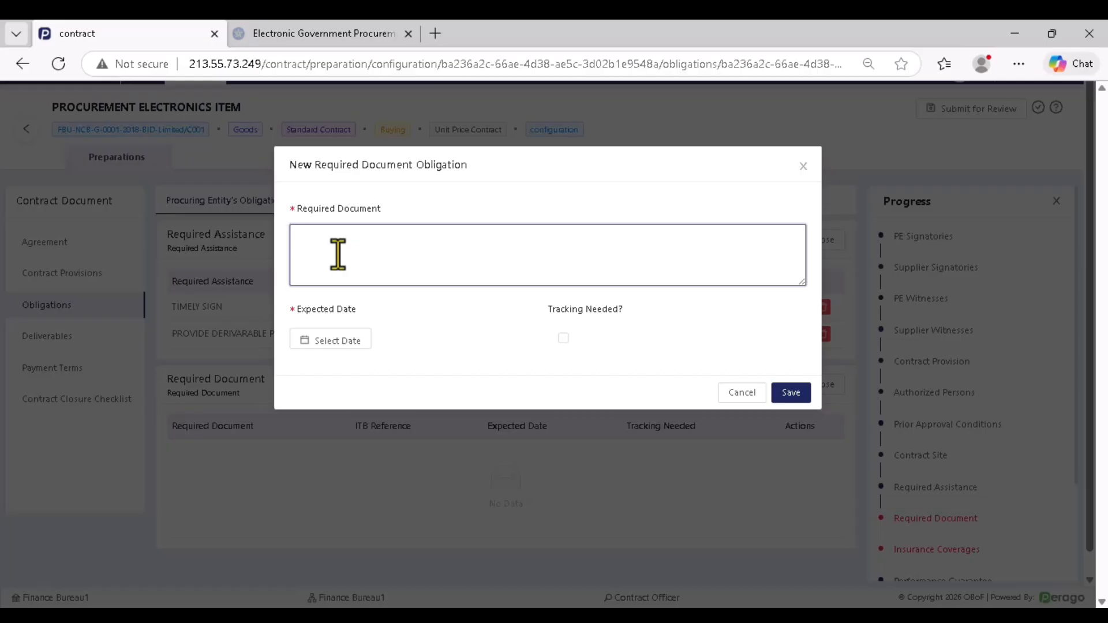
pyautogui.write('DESIGN DECU')
# Set its expected date to Jan 15, 2026, mark tracking needed, and save it
pyautogui.click(332, 340)
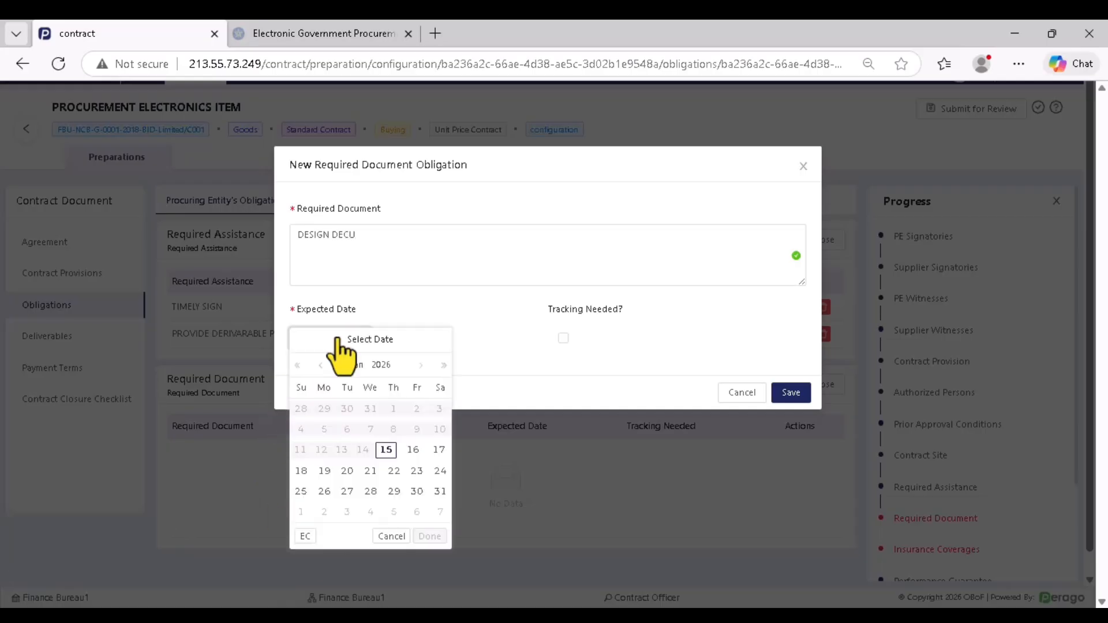
pyautogui.click(386, 450)
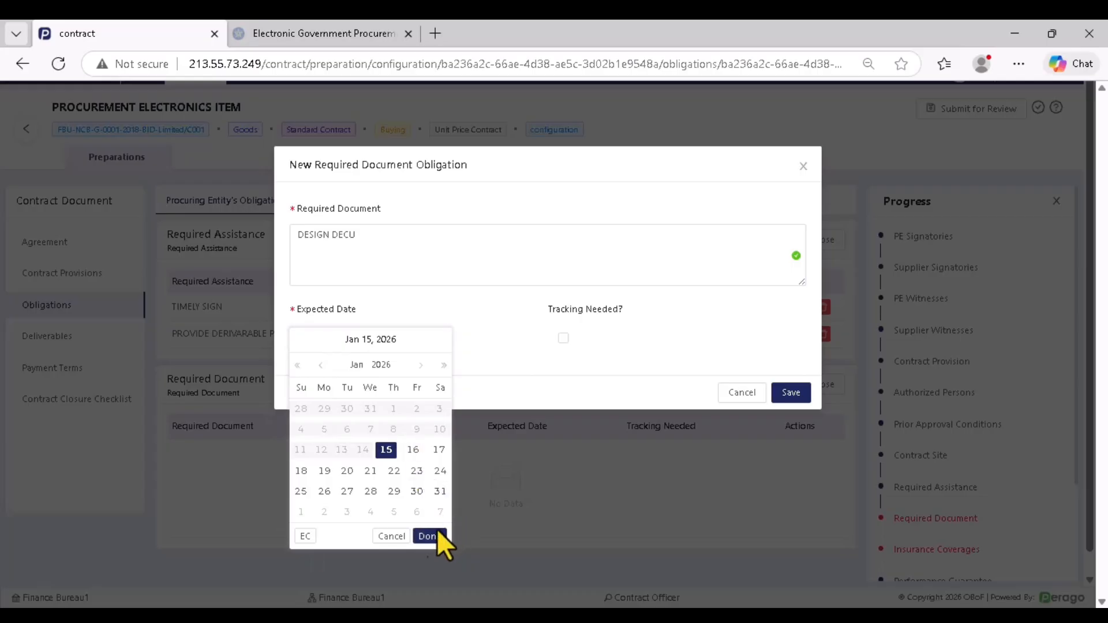
pyautogui.click(442, 536)
pyautogui.click(564, 338)
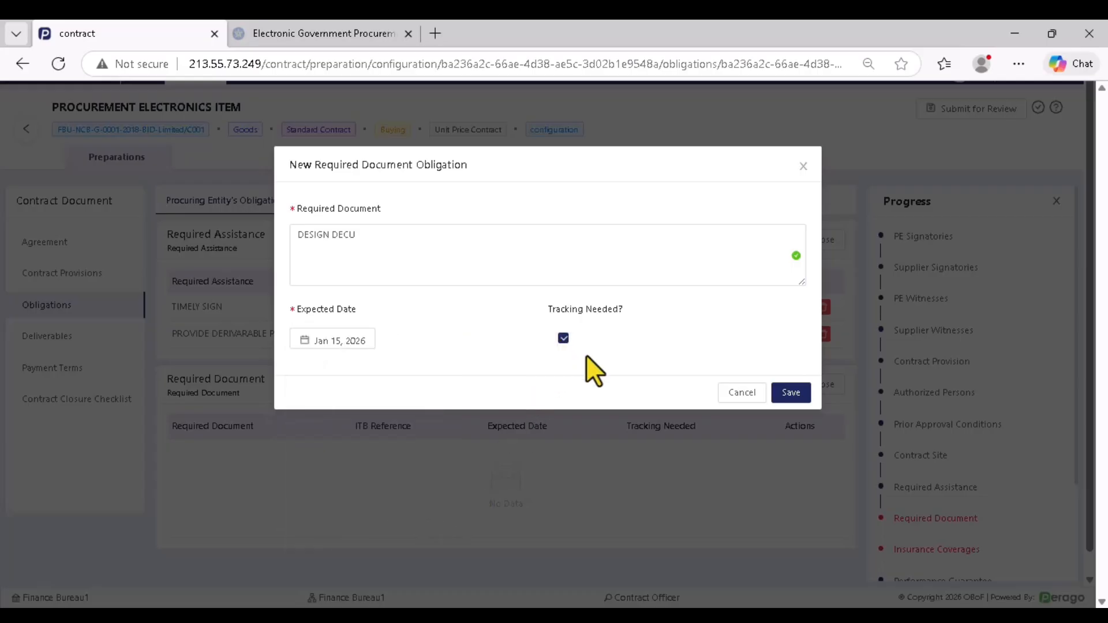
pyautogui.click(791, 394)
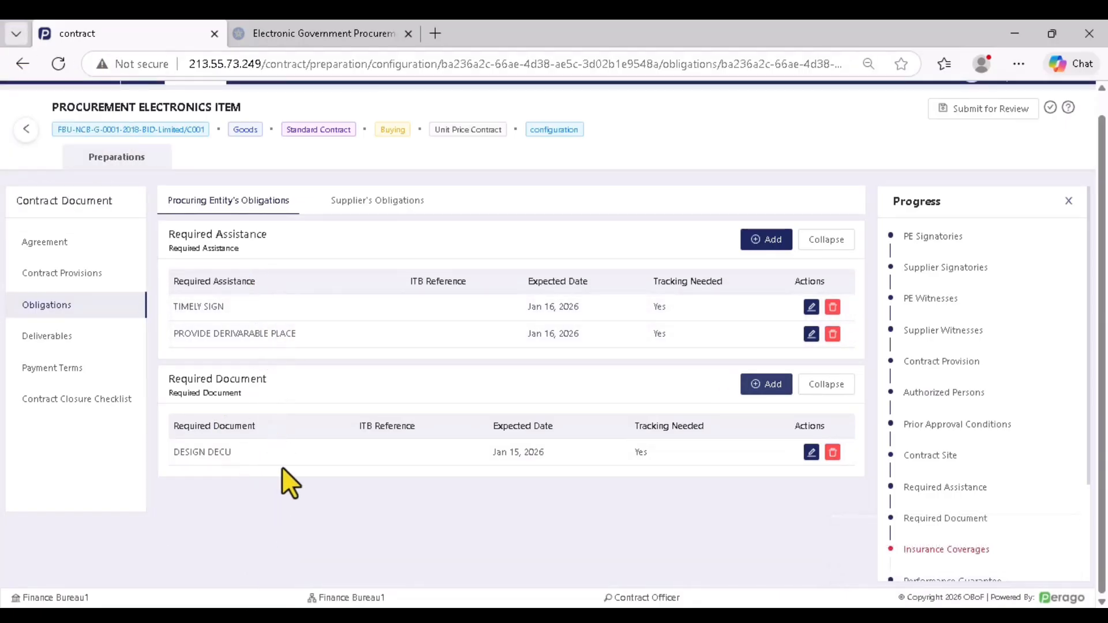
pyautogui.click(369, 203)
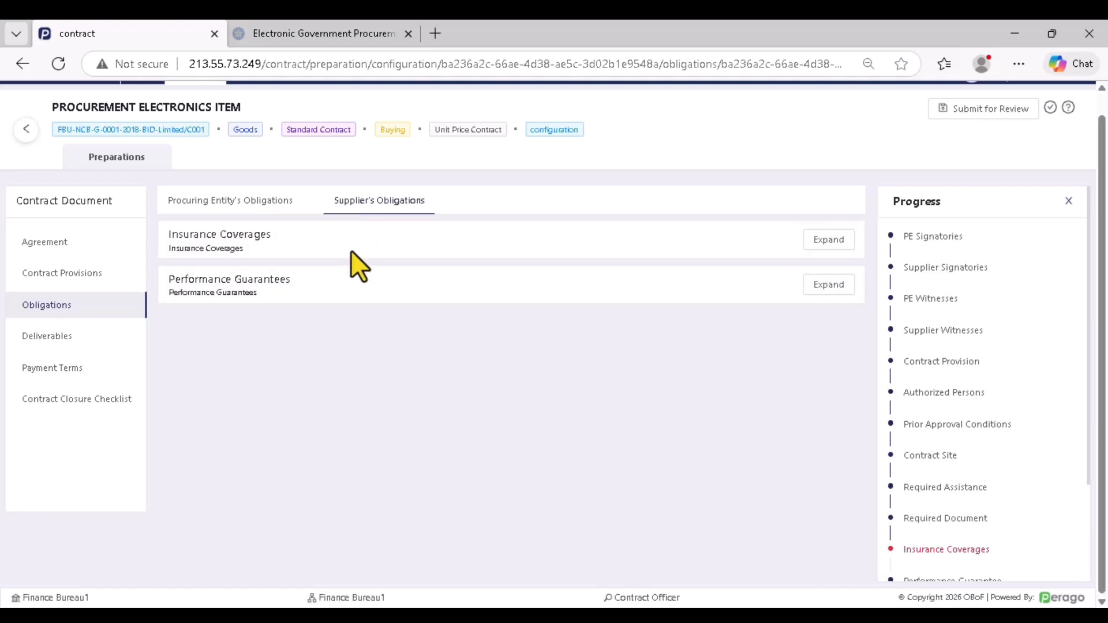
# Start a new insurance coverage 'COPMPUTER' with value 10000000 and duration 15 days
pyautogui.click(825, 241)
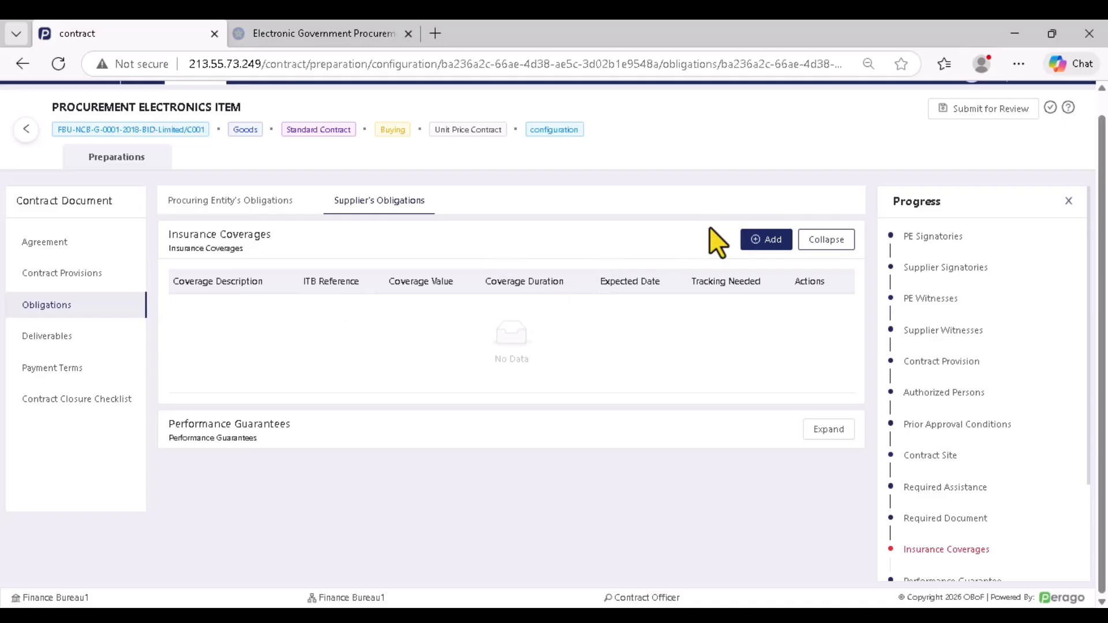
pyautogui.click(766, 240)
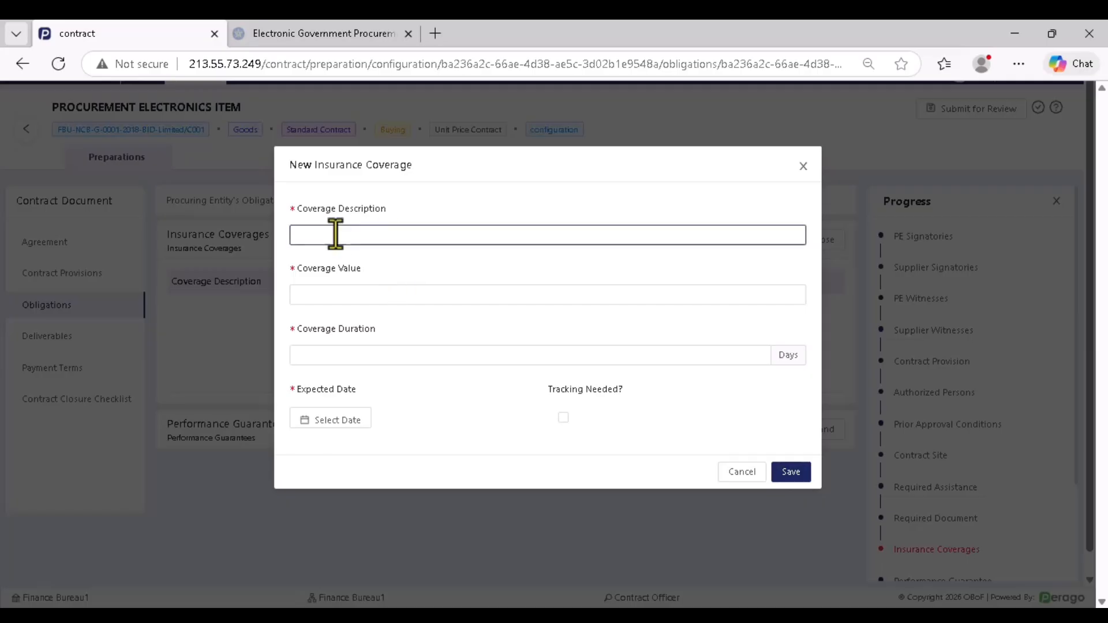
pyautogui.click(334, 236)
pyautogui.write('COPMPUTER')
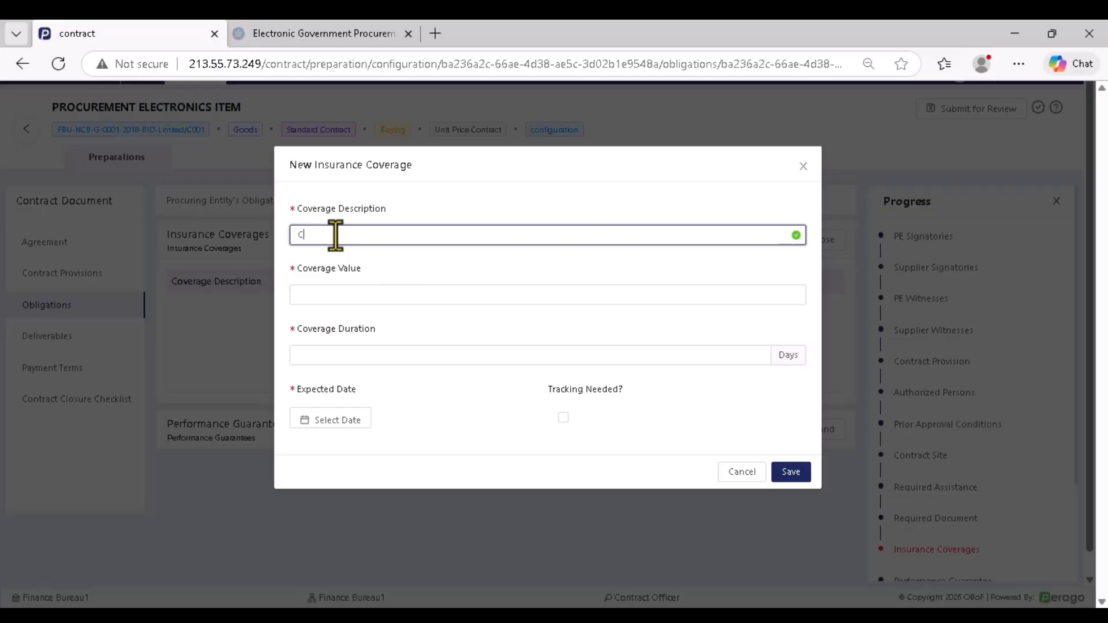
pyautogui.click(348, 294)
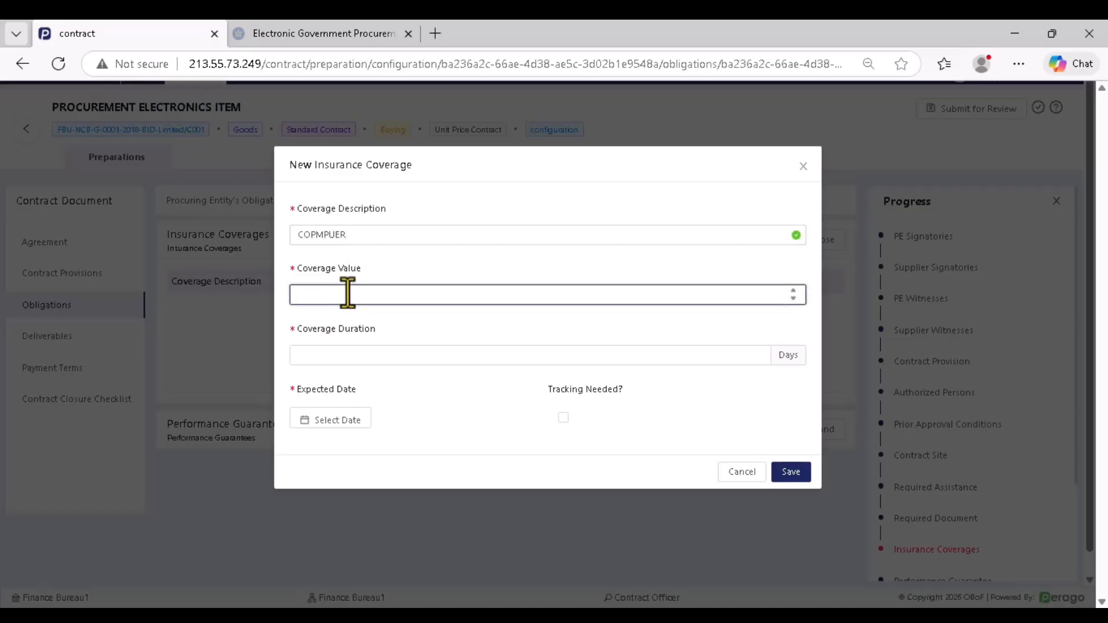
pyautogui.write('100000000')
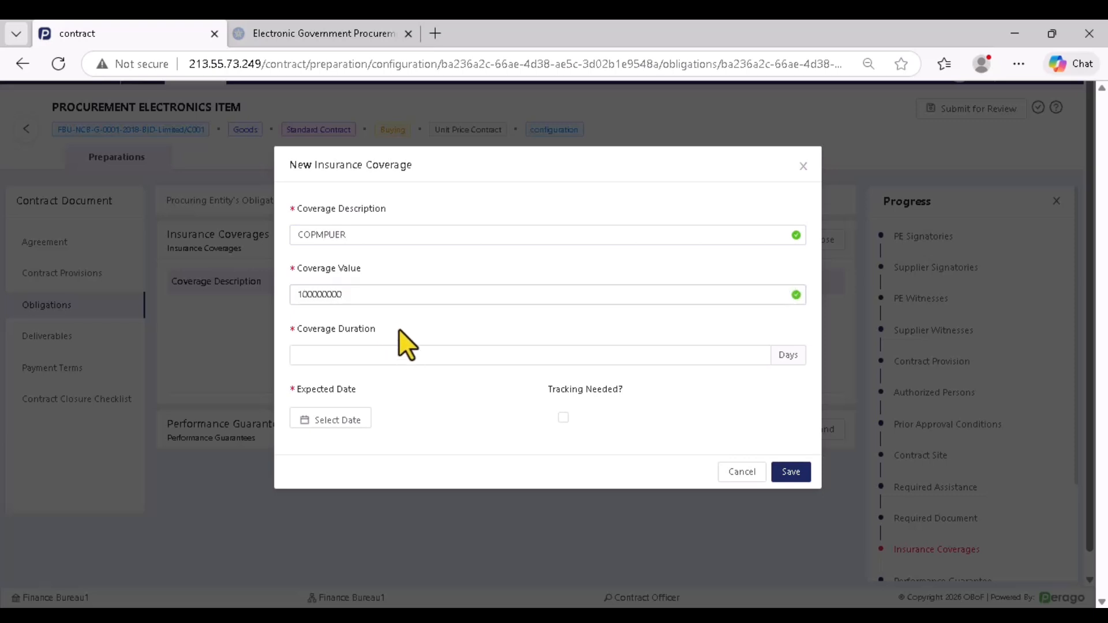
pyautogui.press('BackSpace')
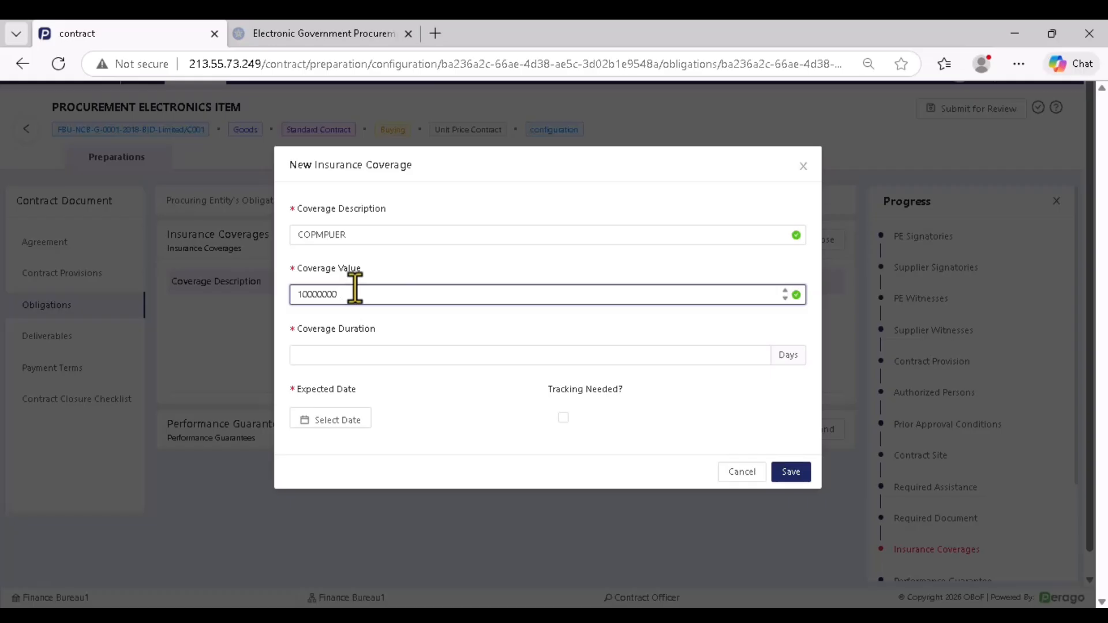
pyautogui.click(384, 354)
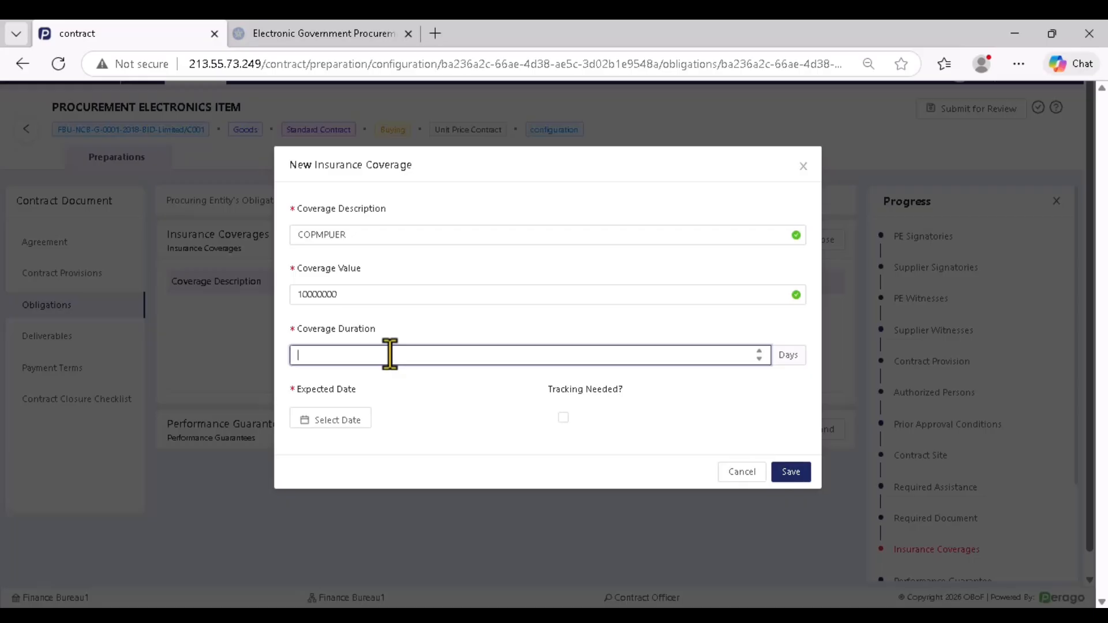
pyautogui.write('15')
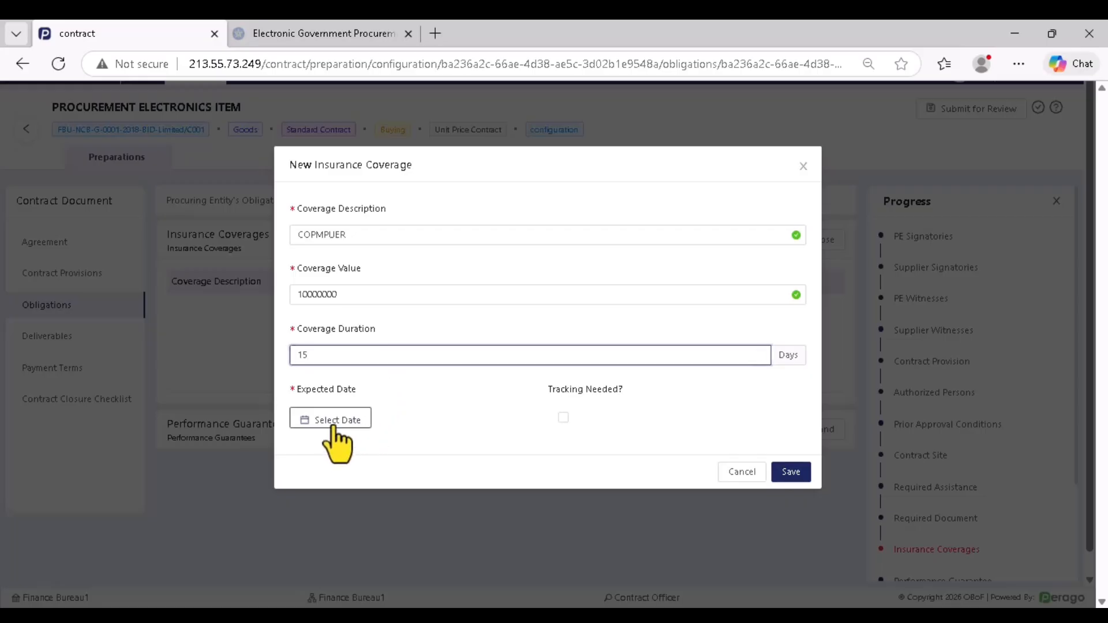
# Set the coverage's expected date to Jan 21, 2026, mark tracking needed, and save it
pyautogui.click(334, 426)
pyautogui.click(394, 351)
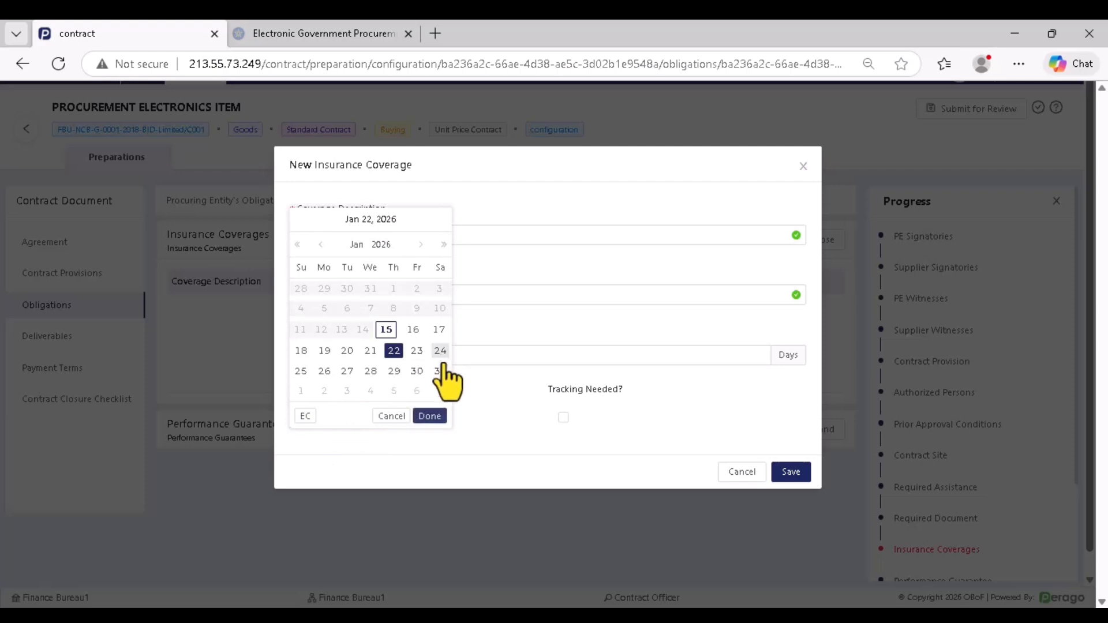
pyautogui.click(429, 416)
pyautogui.click(564, 417)
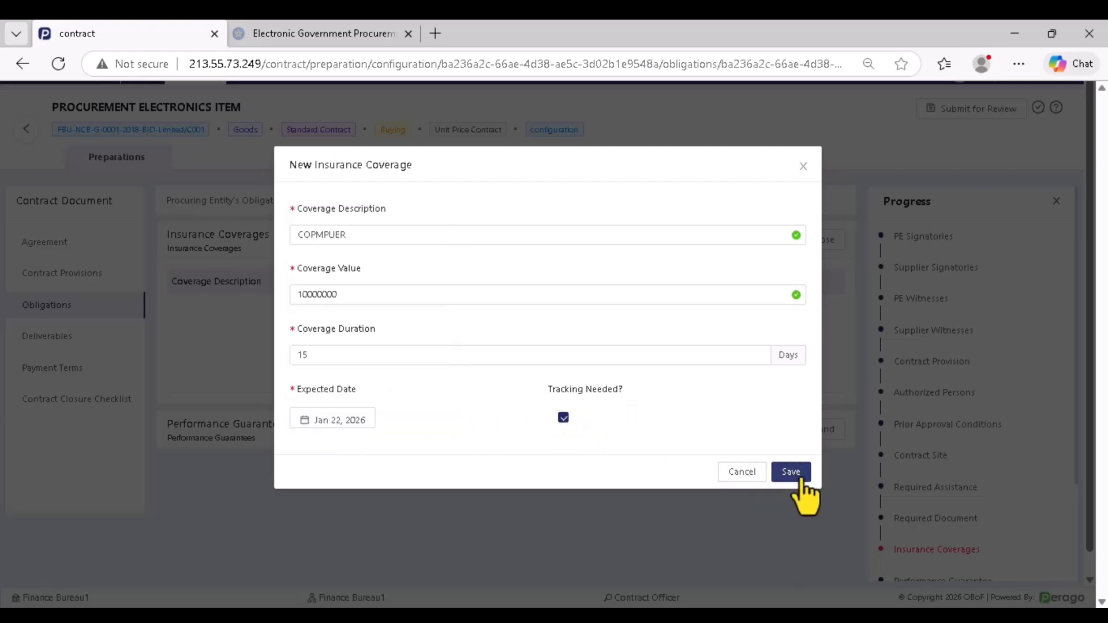
pyautogui.click(791, 472)
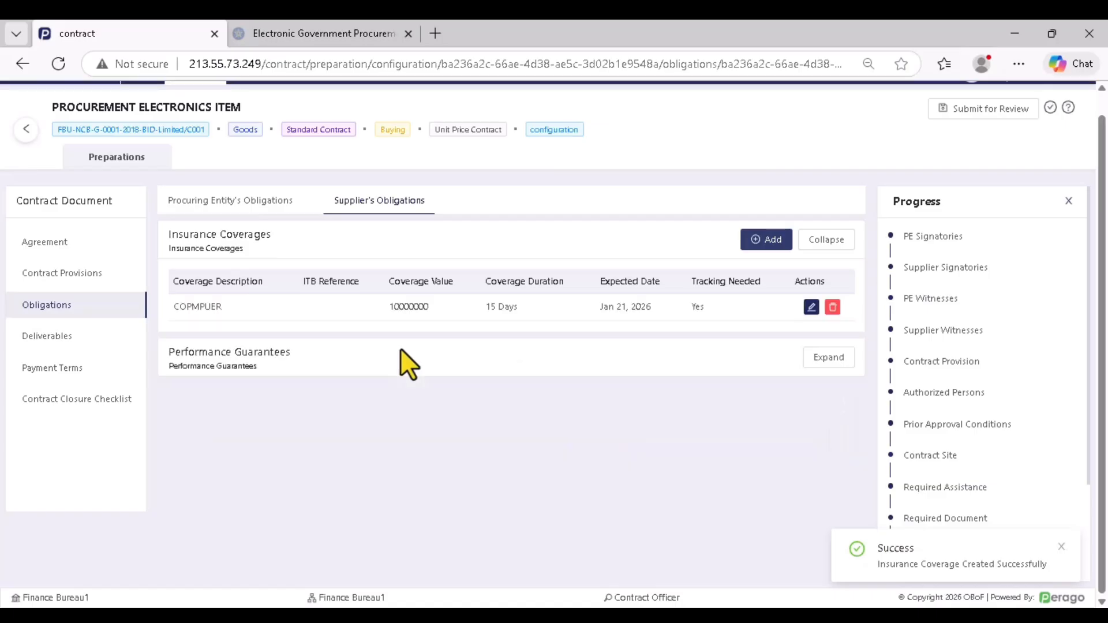
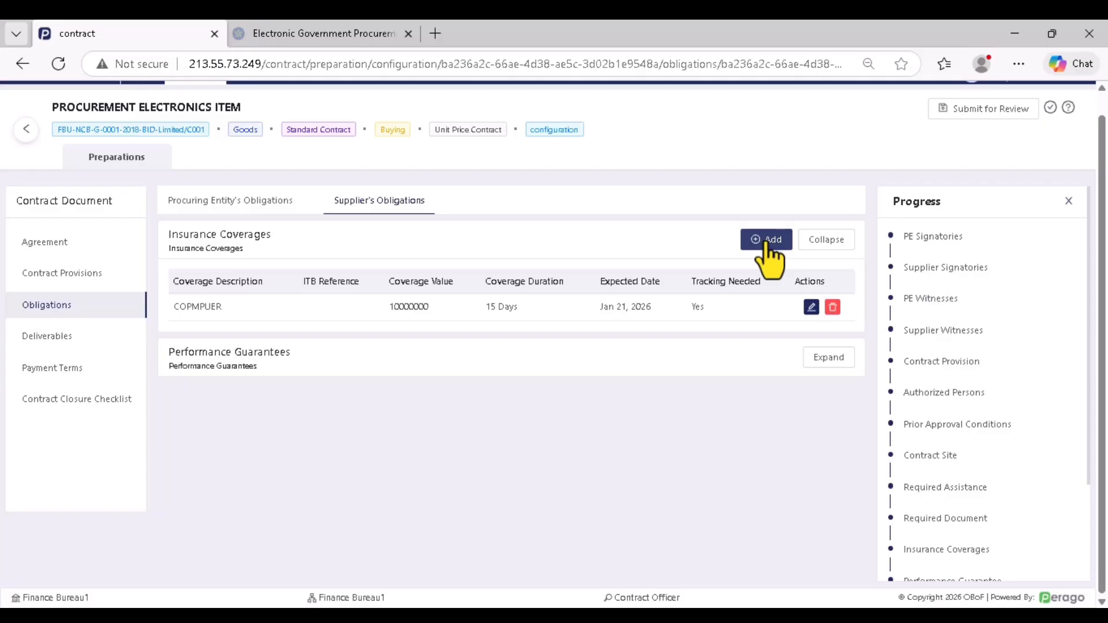
# Change the performance guarantee amount to 1000000 and add Bank Guarantee as a guarantee form
pyautogui.click(829, 358)
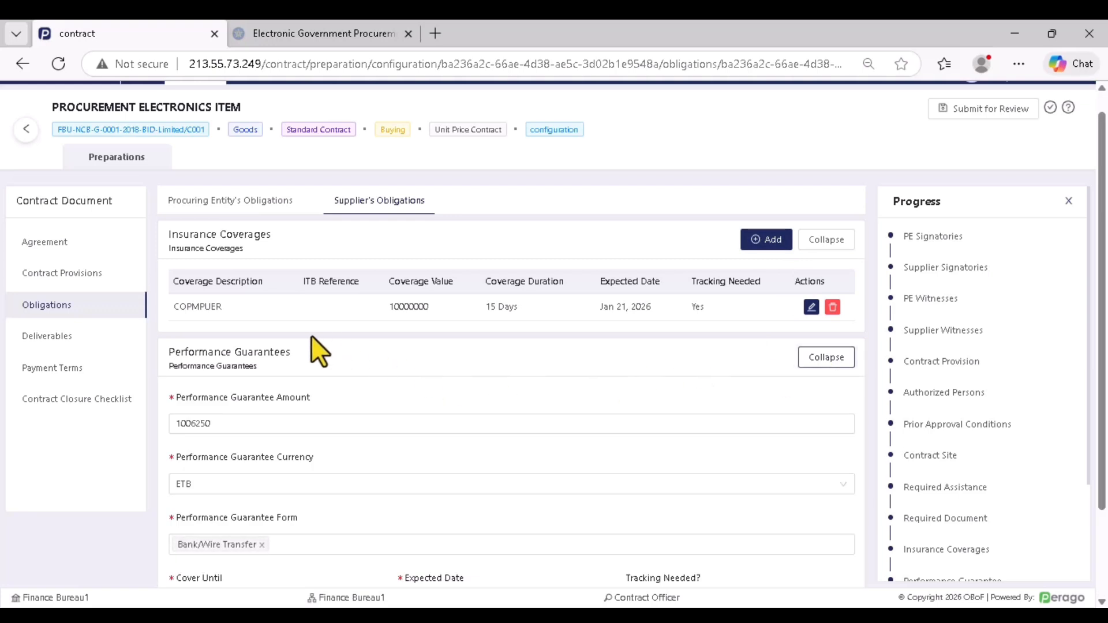
pyautogui.scroll(-2, 312, 347)
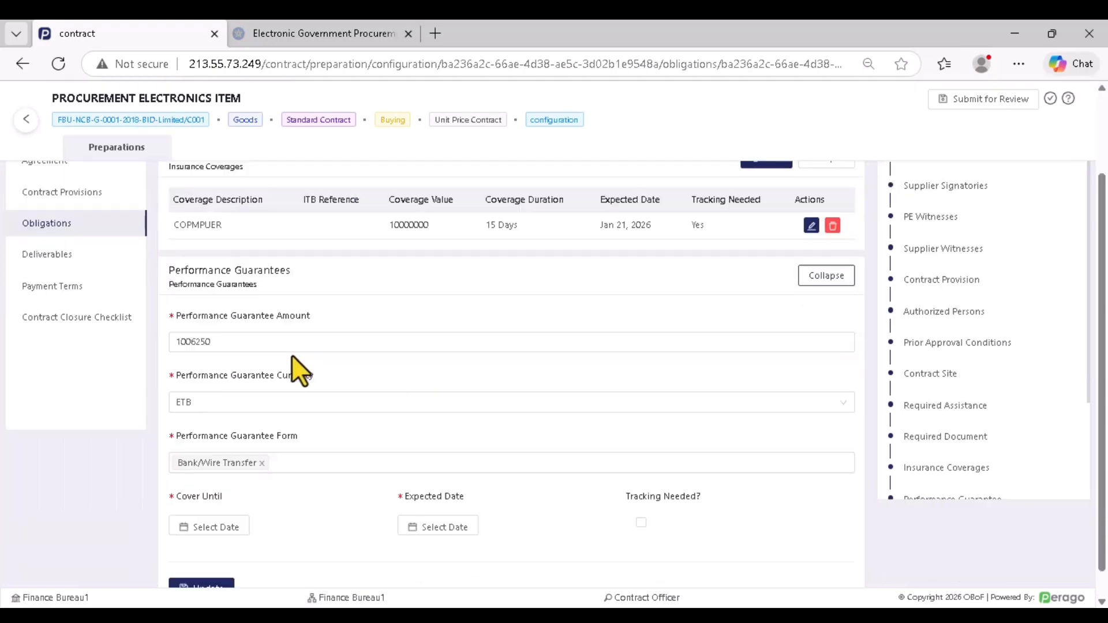
pyautogui.click(214, 346)
pyautogui.doubleClick(215, 343)
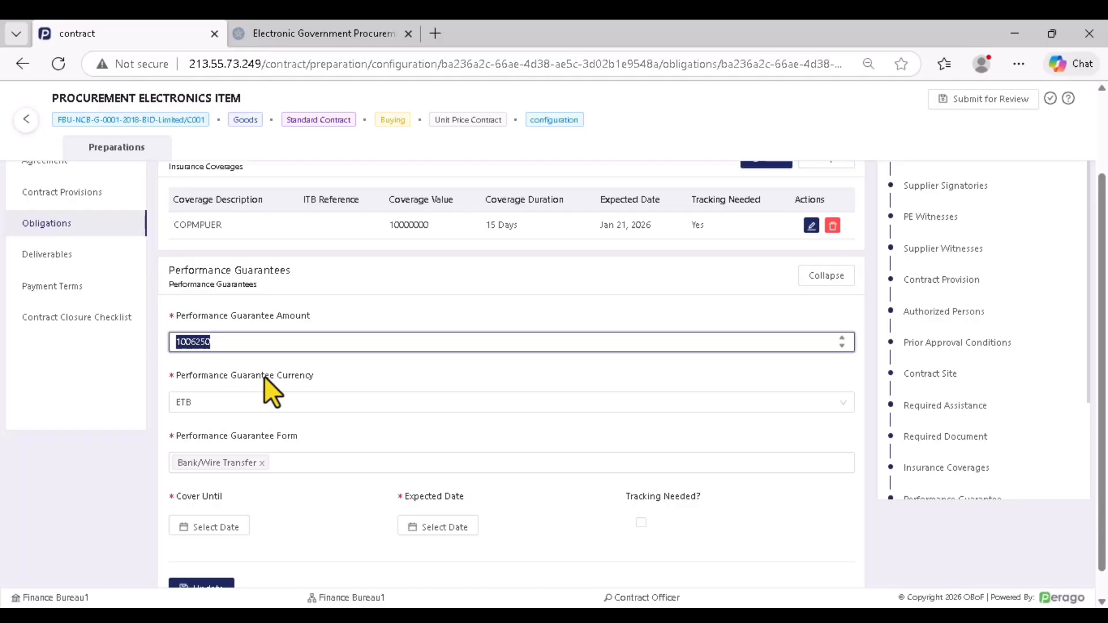
pyautogui.write('1000000')
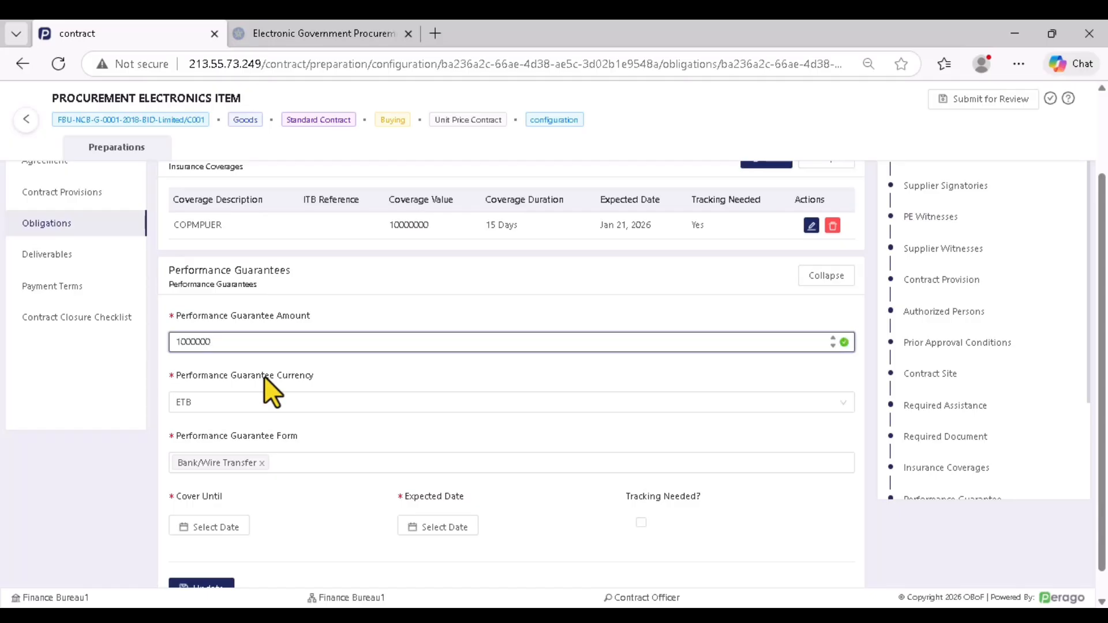
pyautogui.click(411, 373)
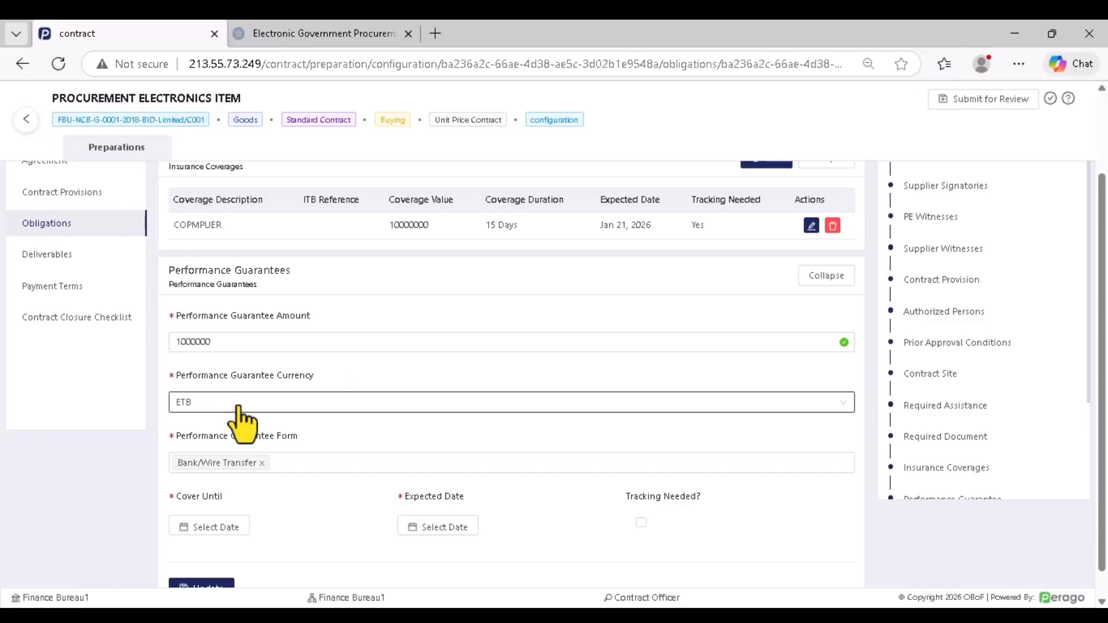
pyautogui.scroll(-1, 288, 421)
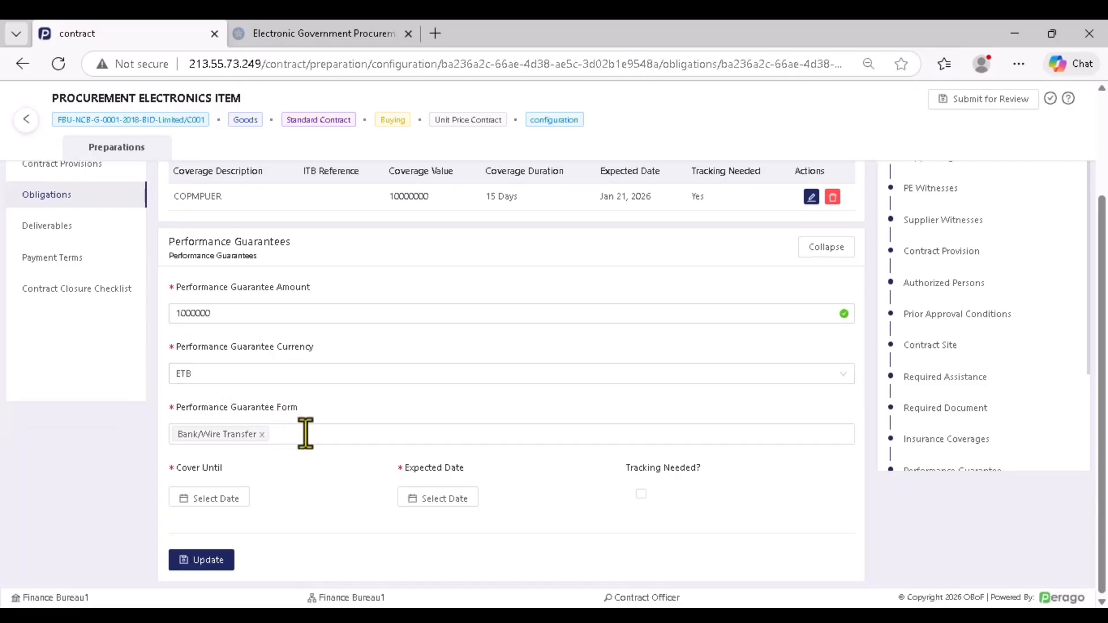
pyautogui.click(268, 439)
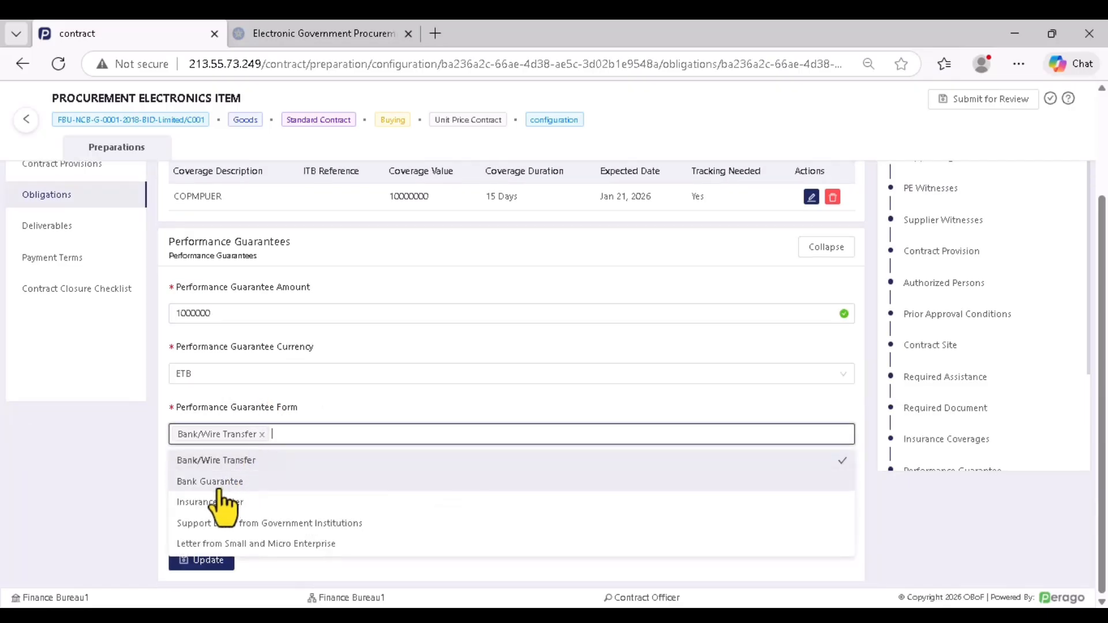
pyautogui.click(225, 483)
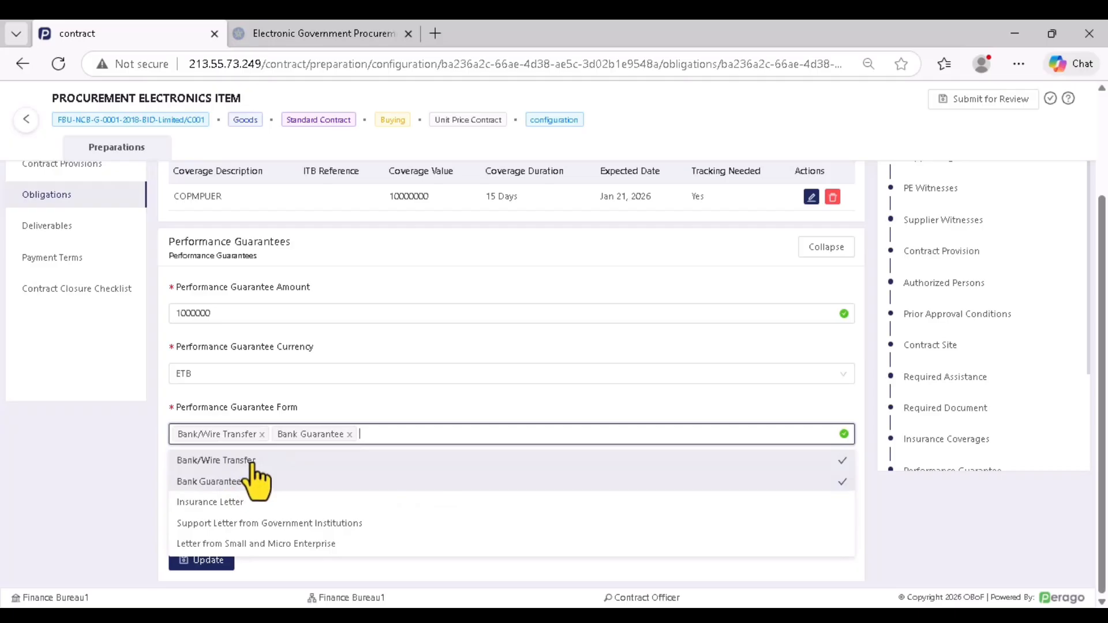
pyautogui.click(122, 421)
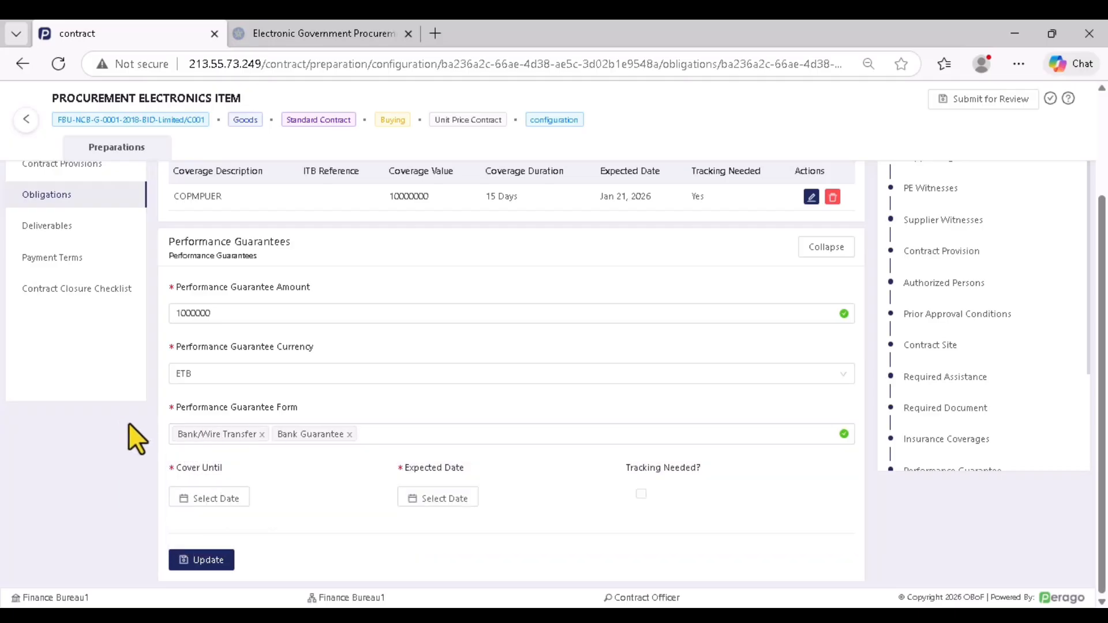
# Set cover-until and expected dates to Jan 15, 2026, mark tracking needed, and update
pyautogui.click(207, 498)
pyautogui.click(273, 408)
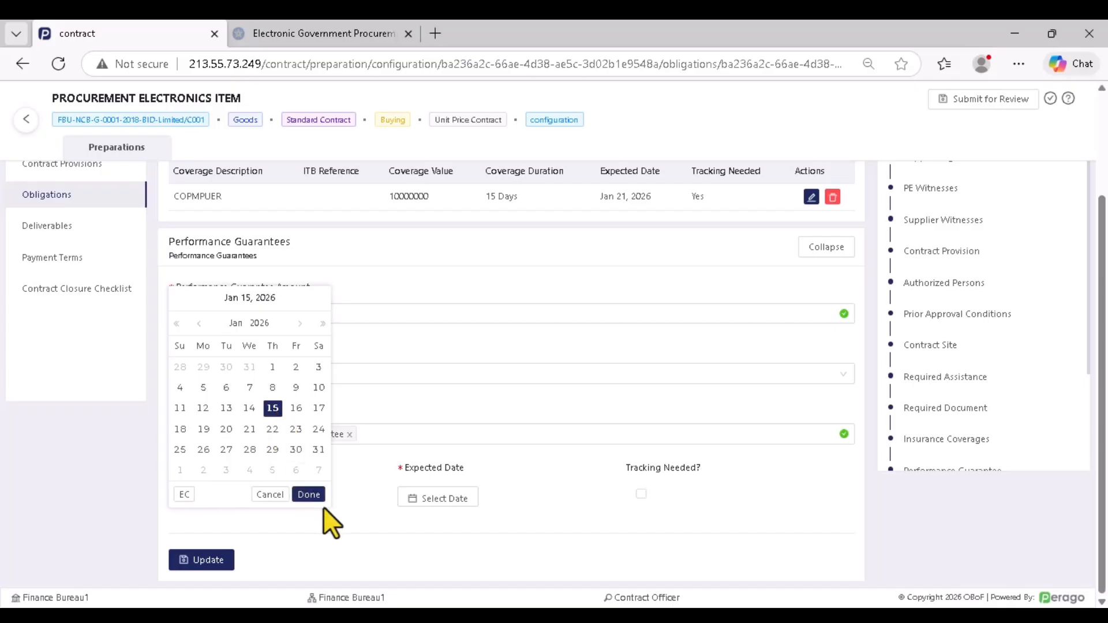
pyautogui.click(309, 494)
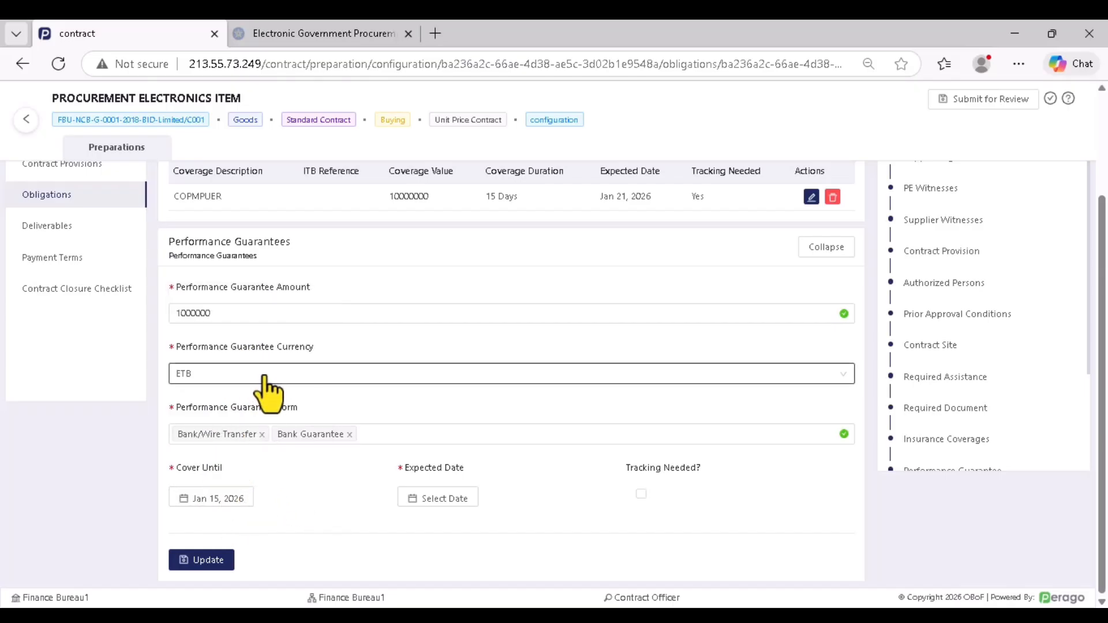
pyautogui.click(453, 500)
pyautogui.click(501, 408)
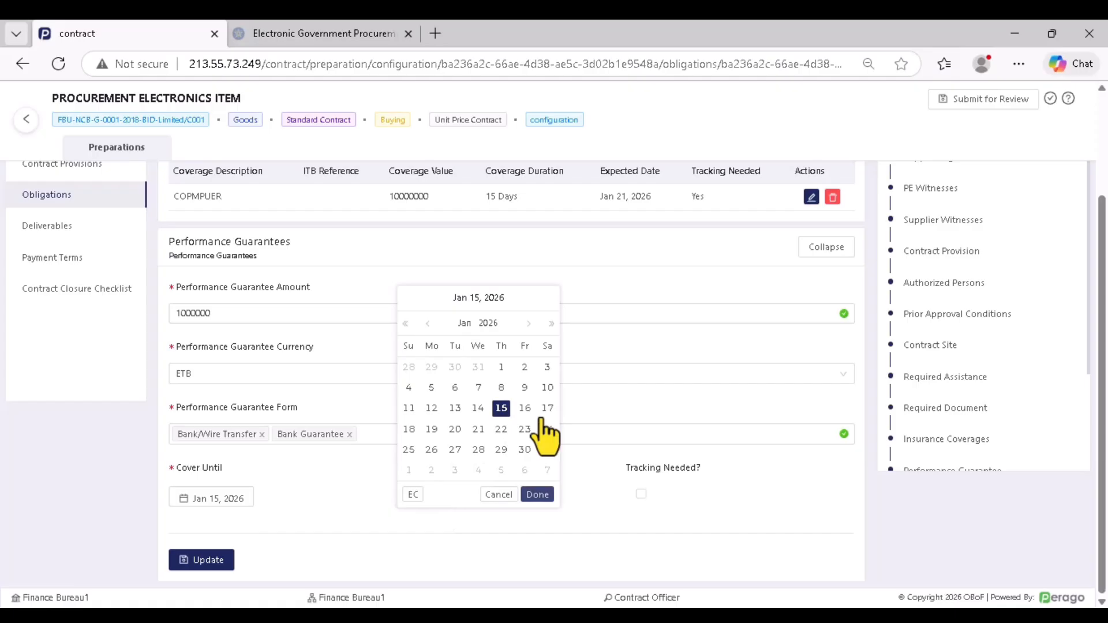
pyautogui.click(537, 495)
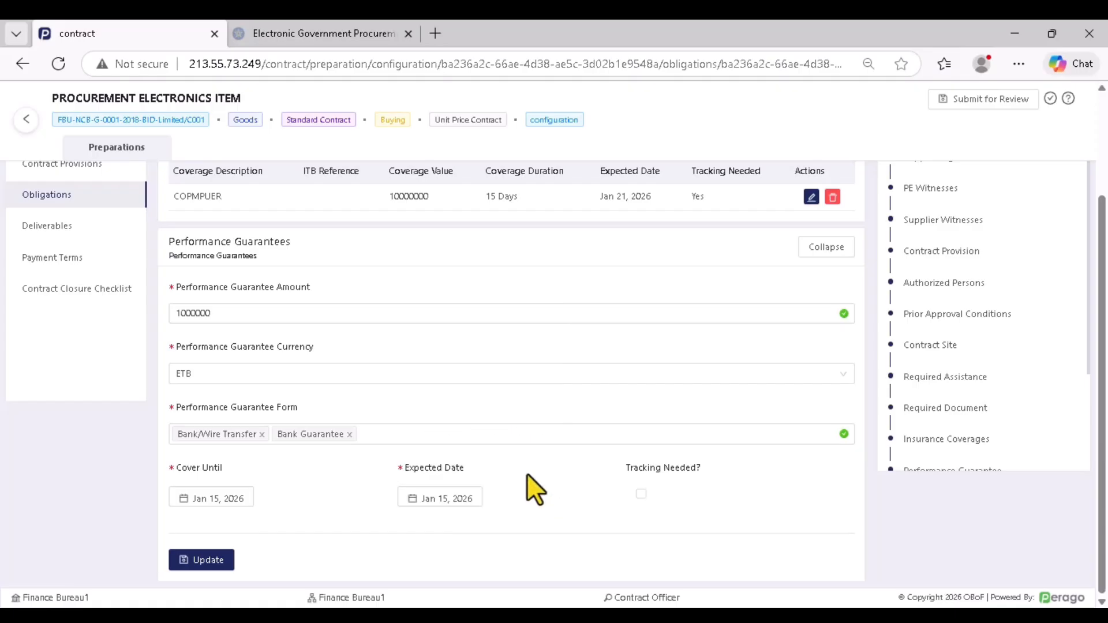
pyautogui.click(641, 494)
pyautogui.click(641, 495)
pyautogui.click(642, 496)
pyautogui.click(641, 495)
pyautogui.click(641, 495)
pyautogui.click(210, 559)
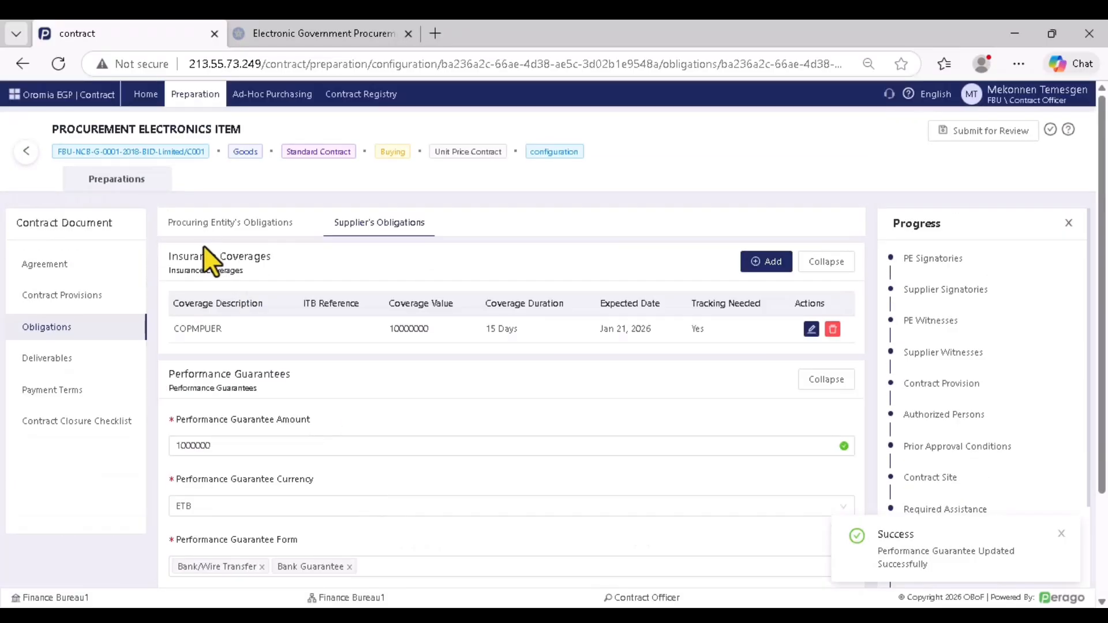
# Start a new deliverable named COMPUTER with a payment amount of 10000000
pyautogui.click(57, 359)
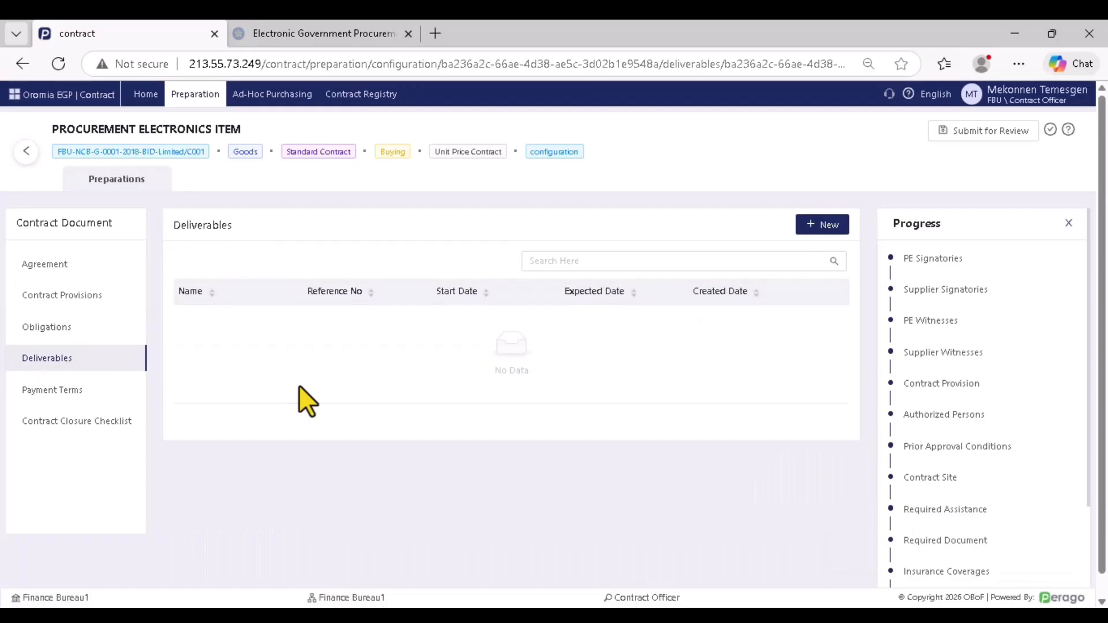
pyautogui.scroll(-1, 555, 348)
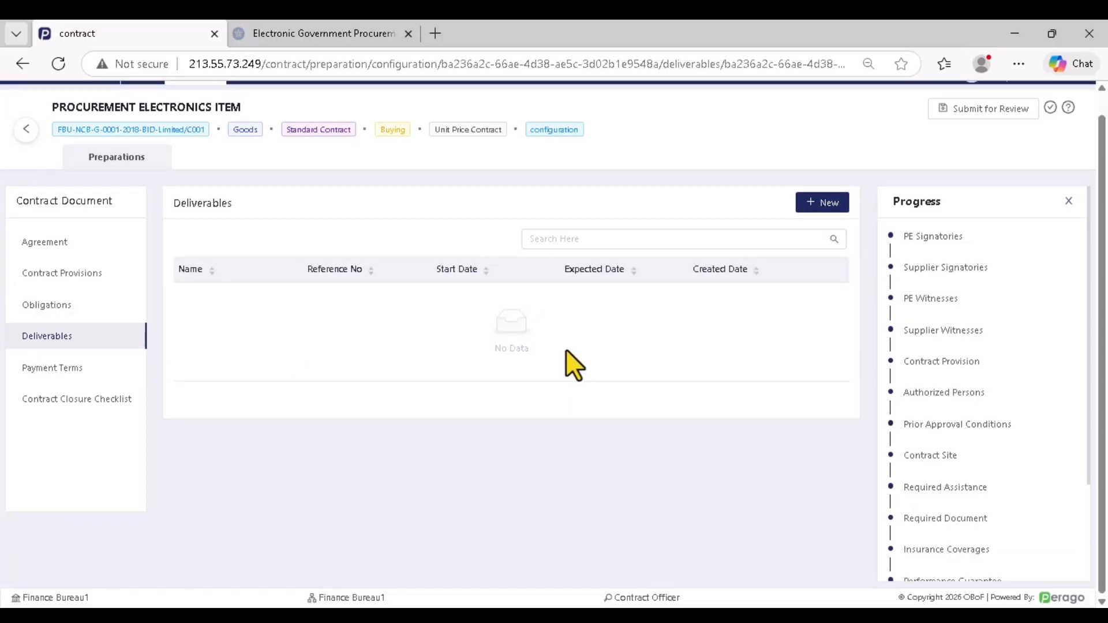
pyautogui.scroll(1, 565, 349)
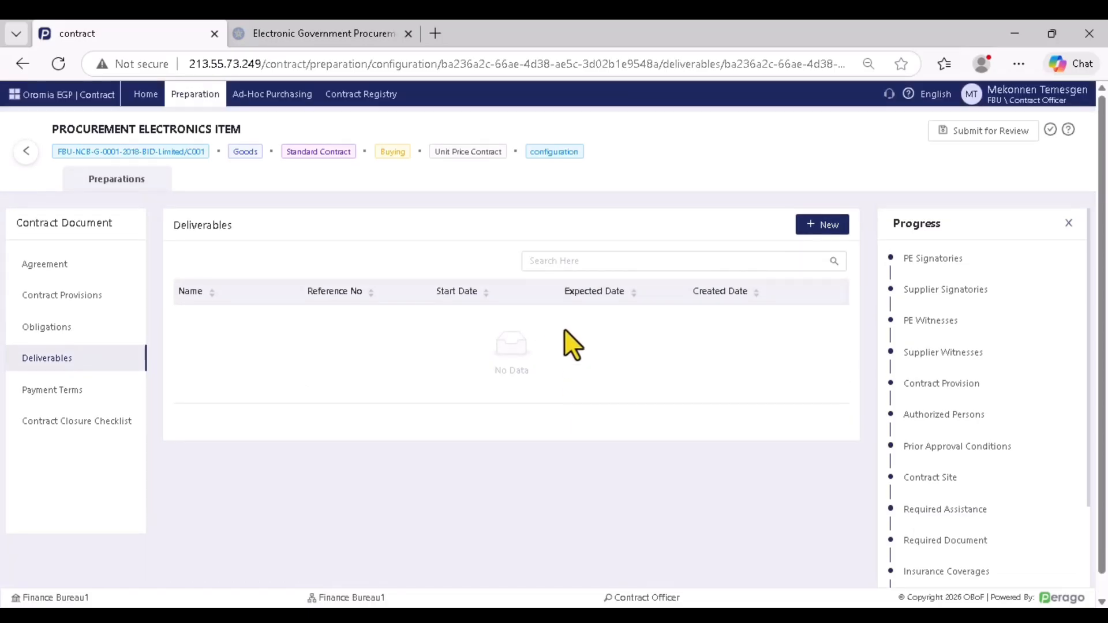
pyautogui.click(822, 225)
pyautogui.click(269, 294)
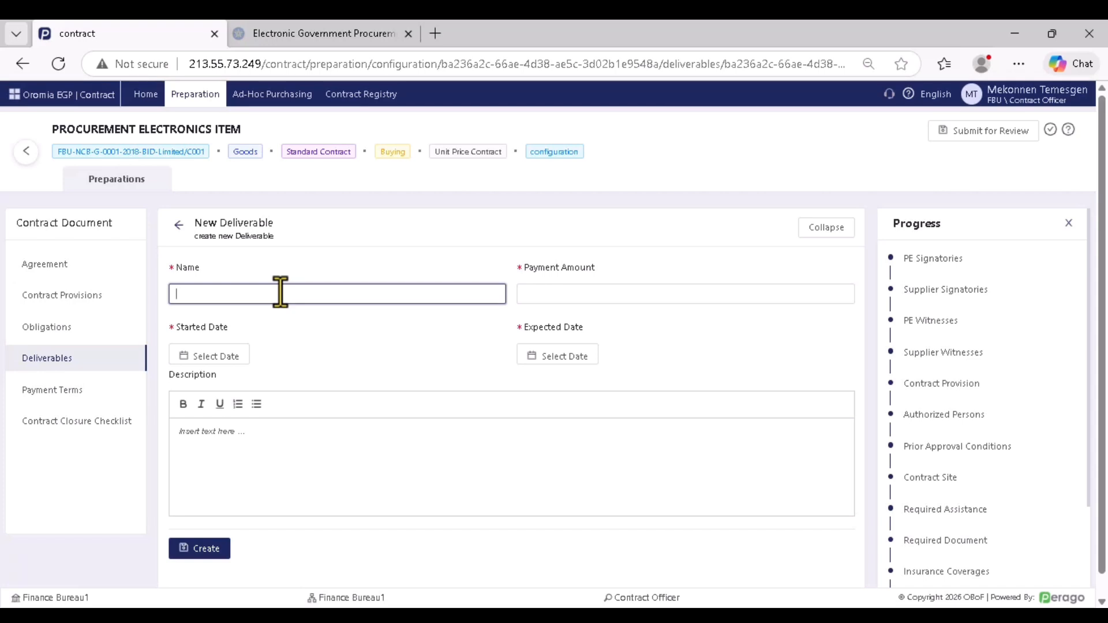
pyautogui.write('COMPUR')
pyautogui.press('BackSpace')
pyautogui.write('TER')
pyautogui.click(557, 296)
pyautogui.write('100000')
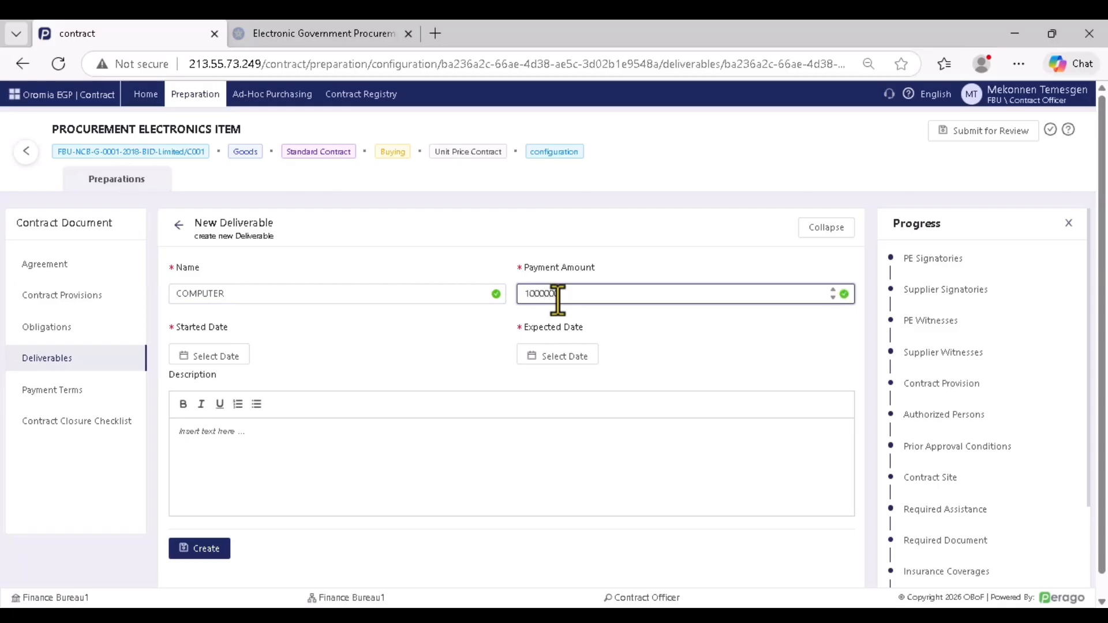
pyautogui.write('000')
pyautogui.click(667, 328)
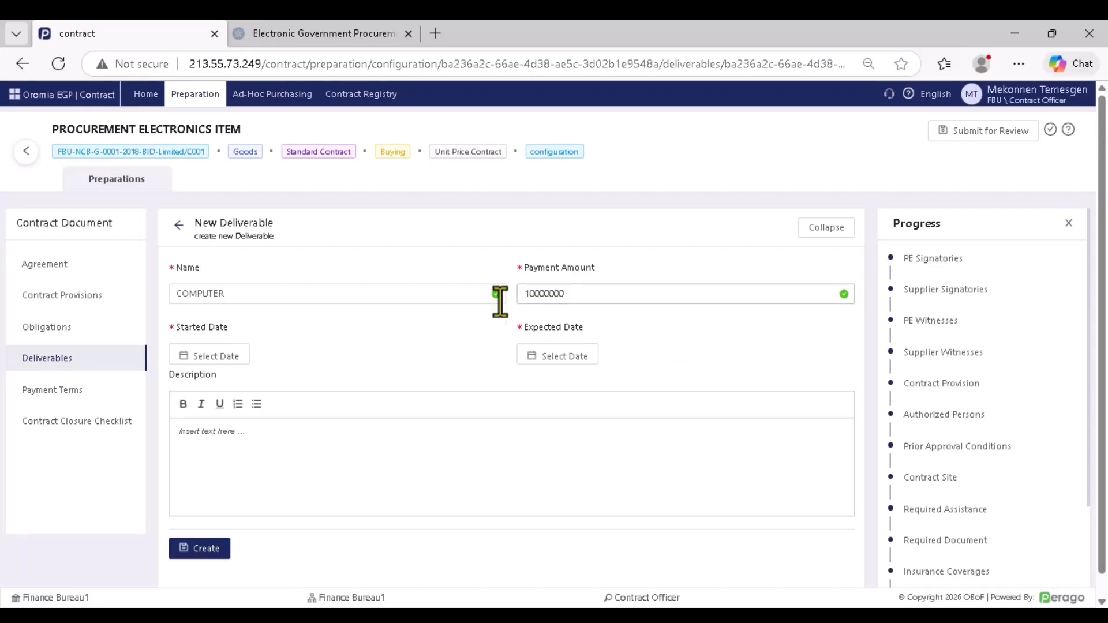
# Set its dates from Jan 16 to Jan 30, 2026 and add the description 'DISCRIPTION'
pyautogui.click(217, 357)
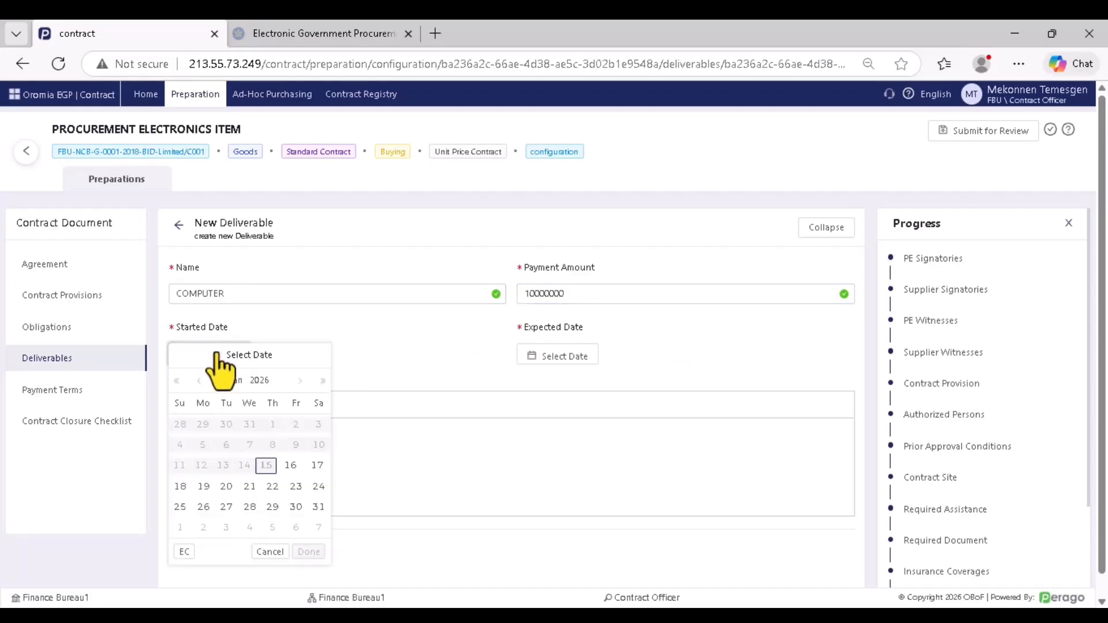
pyautogui.click(291, 465)
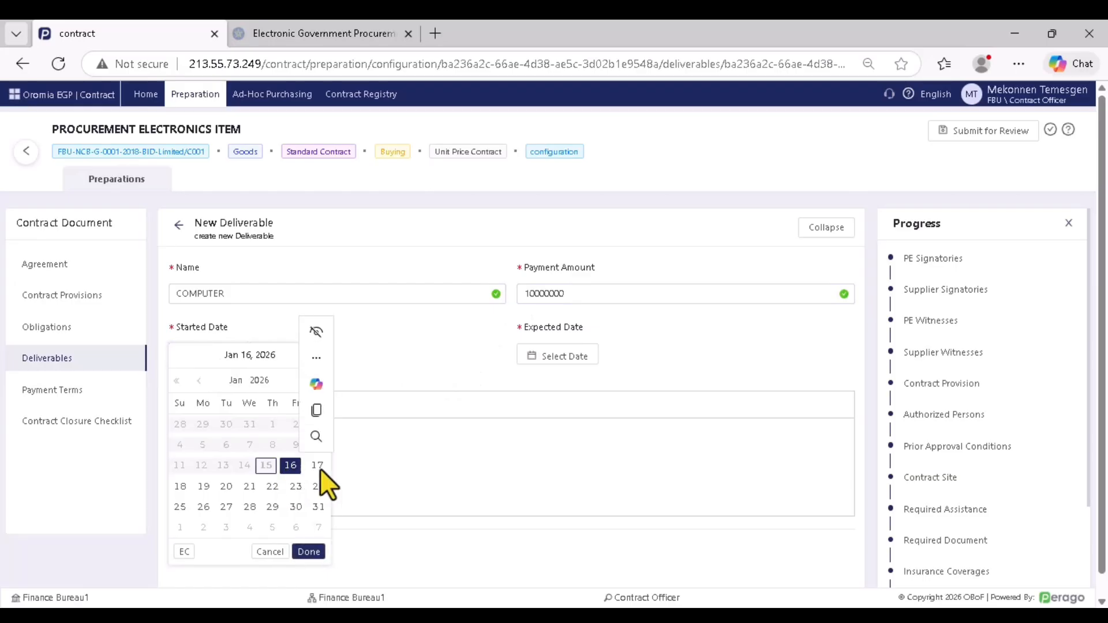
pyautogui.click(308, 552)
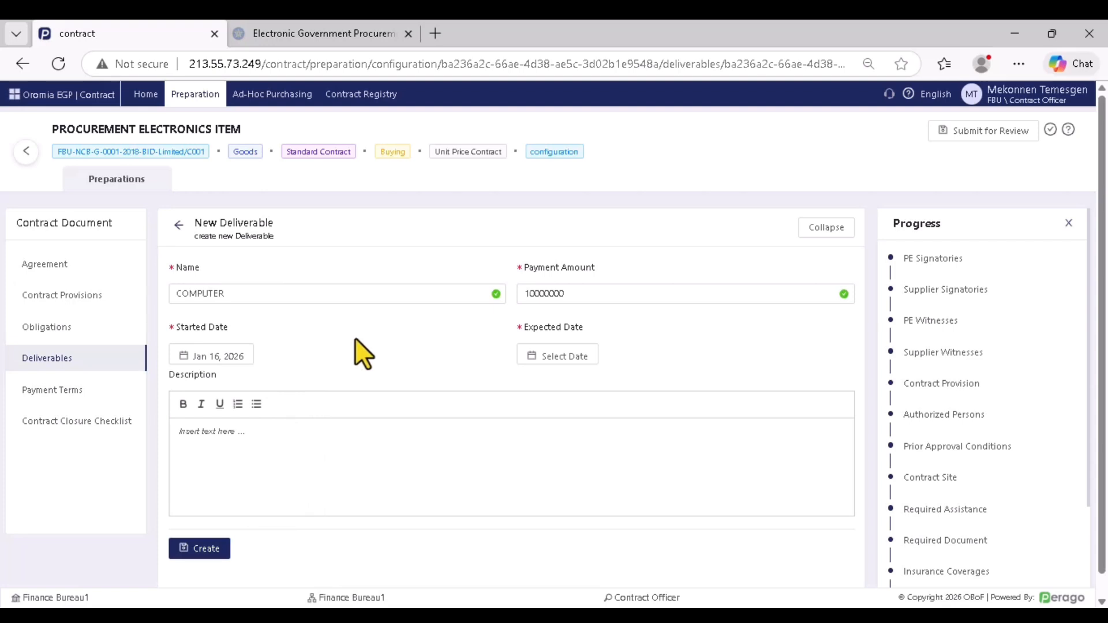
pyautogui.click(564, 358)
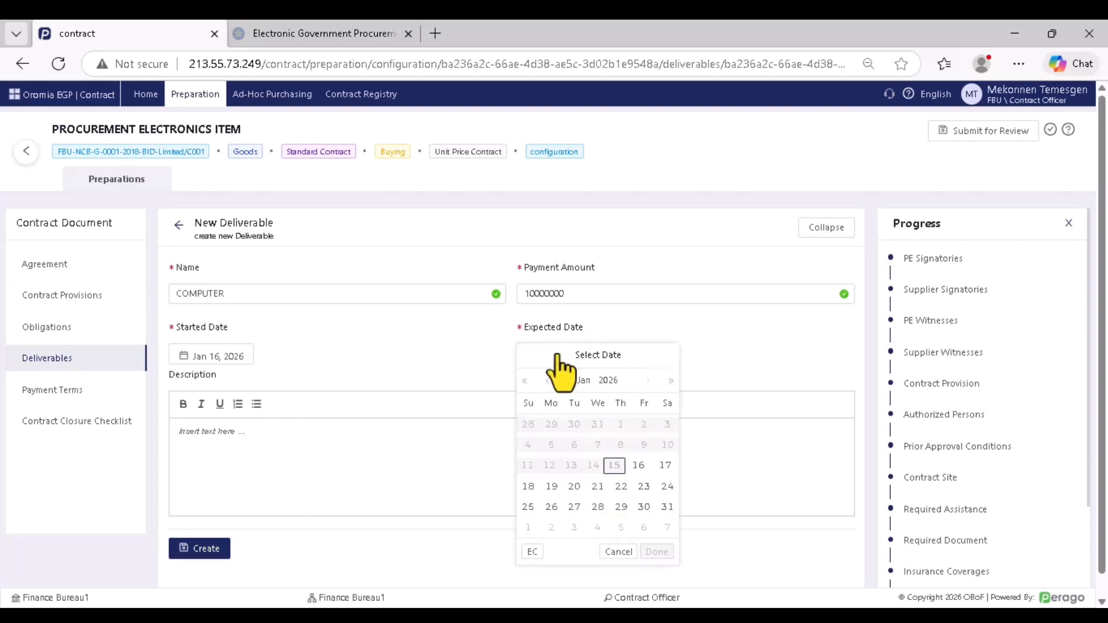
pyautogui.click(644, 508)
pyautogui.click(658, 552)
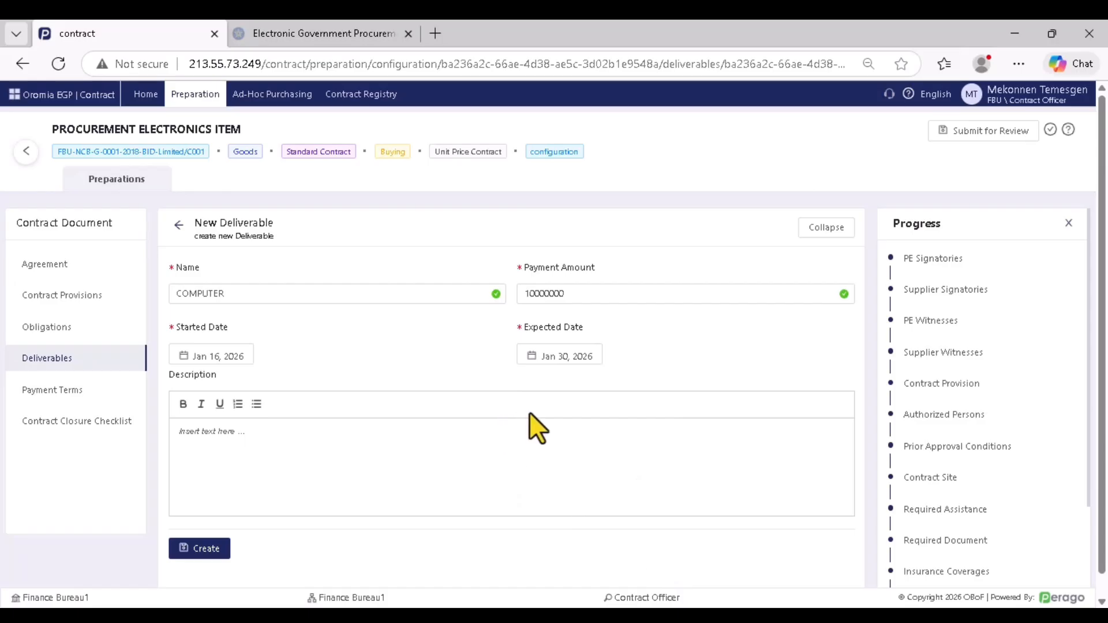
pyautogui.click(324, 452)
pyautogui.write('DISCRIPTION')
# Create the COMPUTER deliverable draft
pyautogui.click(206, 548)
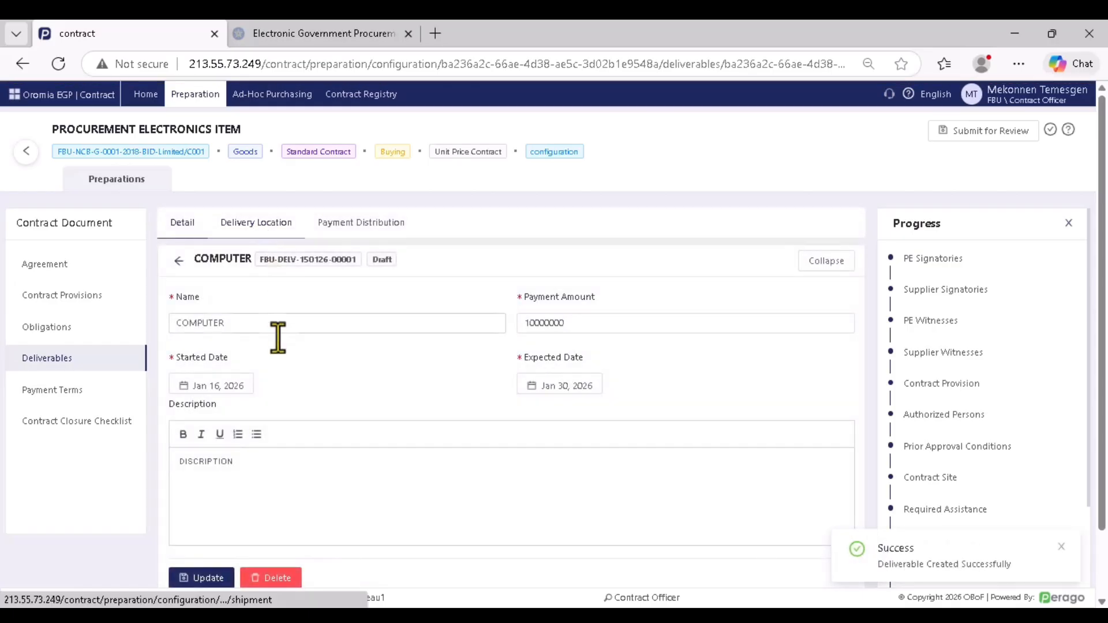
pyautogui.scroll(-2, 286, 380)
pyautogui.scroll(2, 285, 380)
pyautogui.scroll(-2, 285, 381)
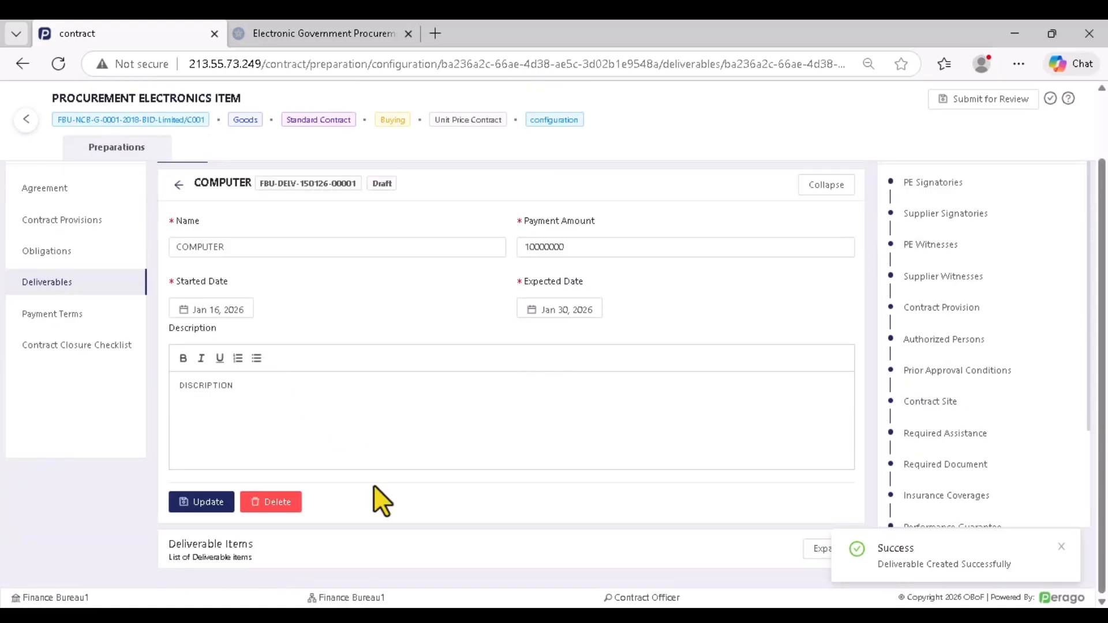
pyautogui.moveTo(167, 544); pyautogui.dragTo(248, 545)
# Add Desk Top Computer core i7 (30) and Color Printer (10) as deliverable items and save them
pyautogui.click(829, 549)
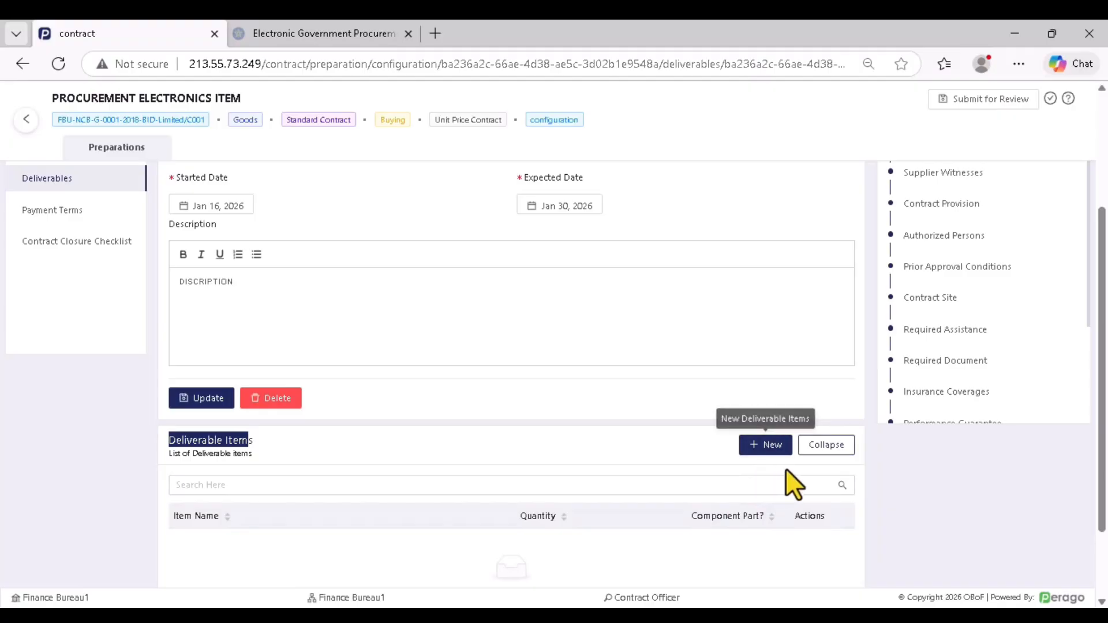
pyautogui.click(824, 445)
pyautogui.click(831, 553)
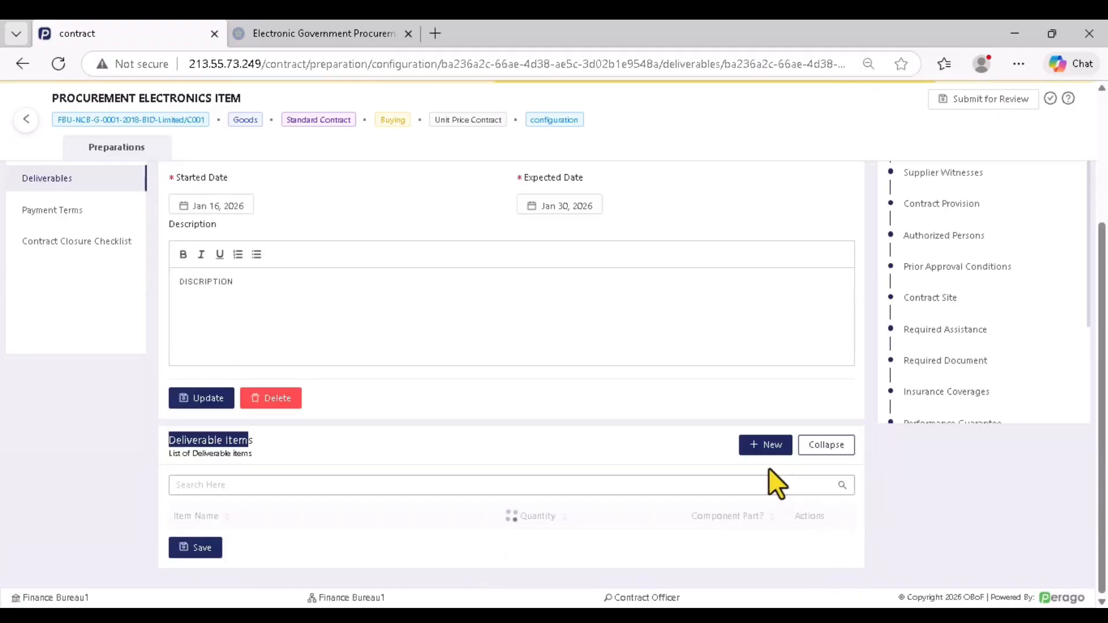
pyautogui.click(772, 447)
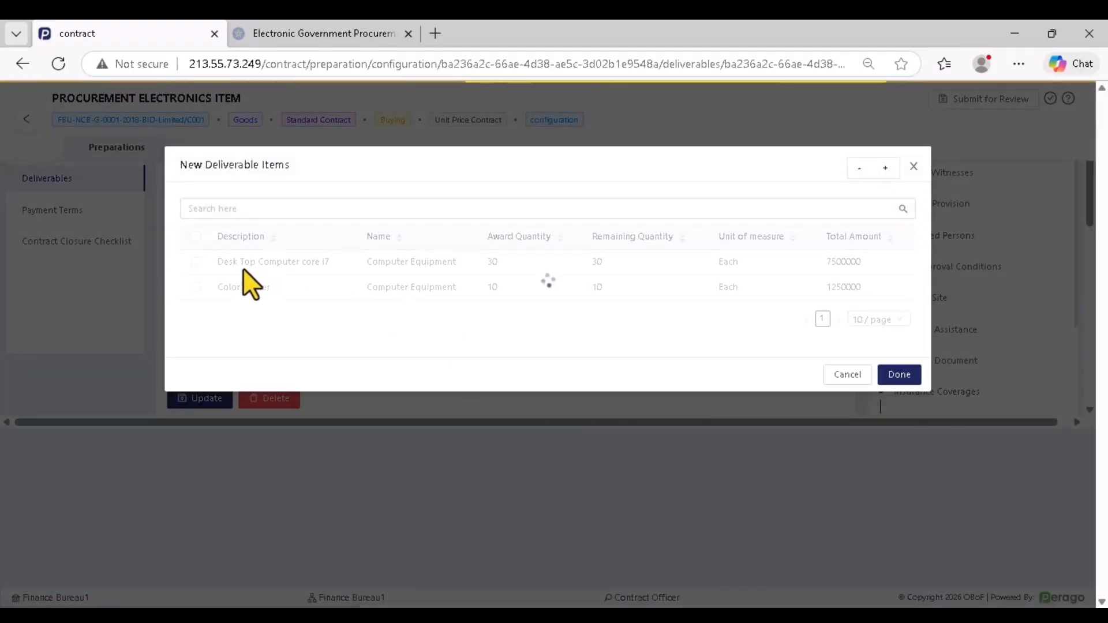
pyautogui.click(195, 287)
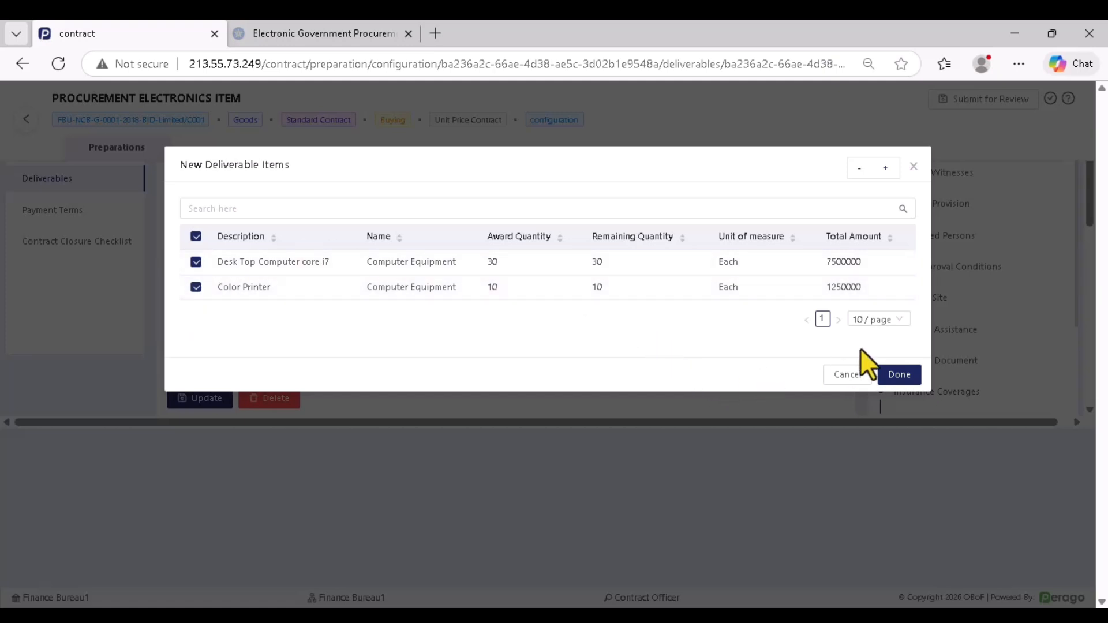
pyautogui.click(901, 381)
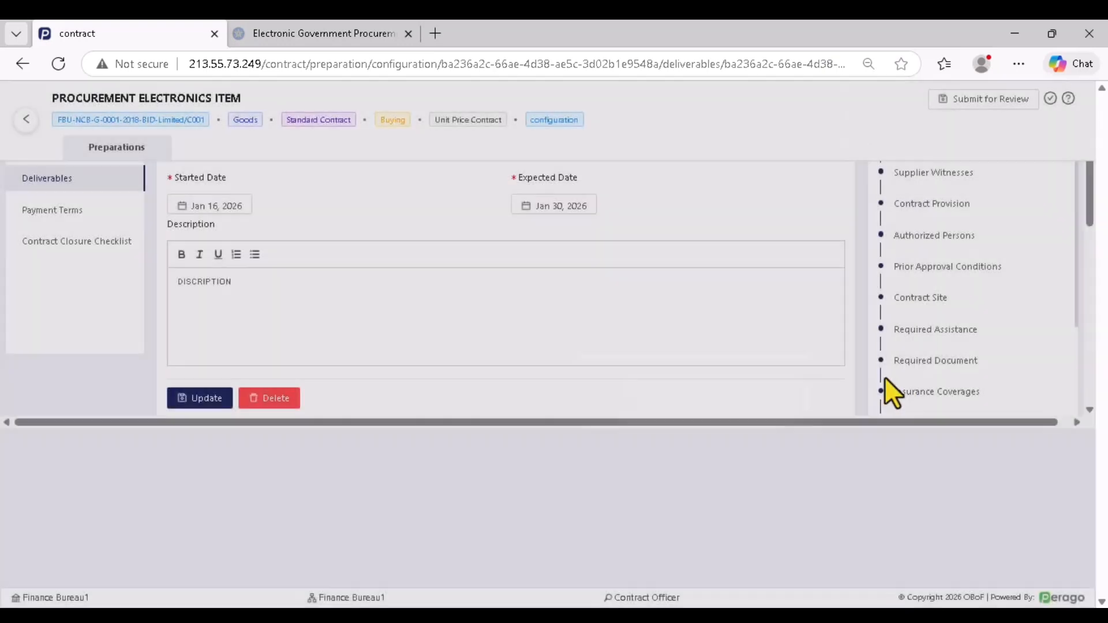
pyautogui.scroll(-2, 642, 387)
pyautogui.click(596, 490)
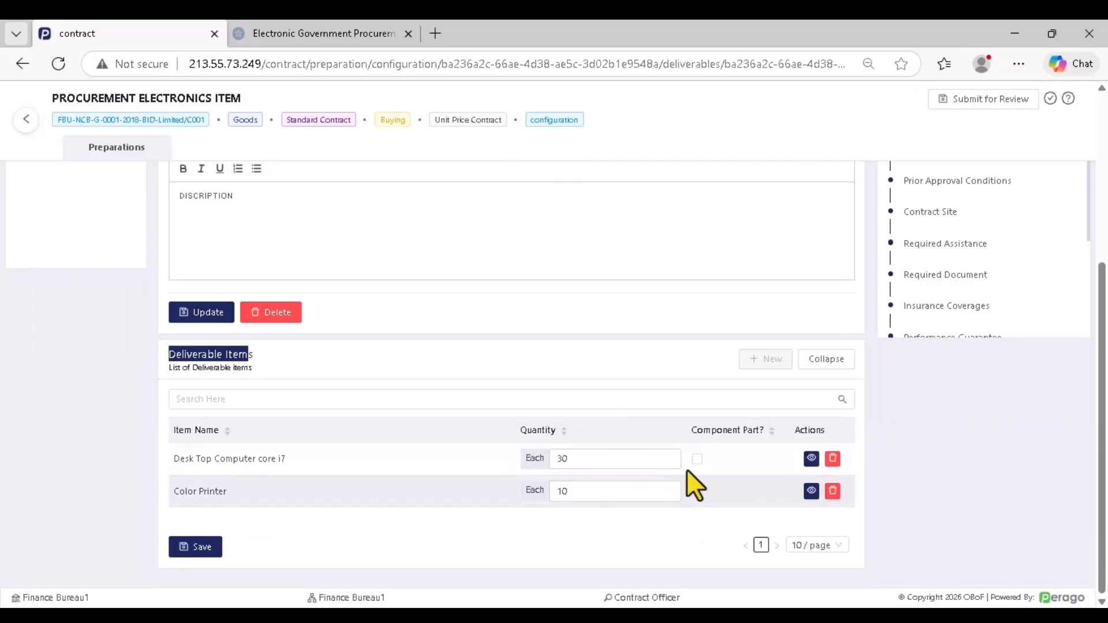
pyautogui.click(195, 548)
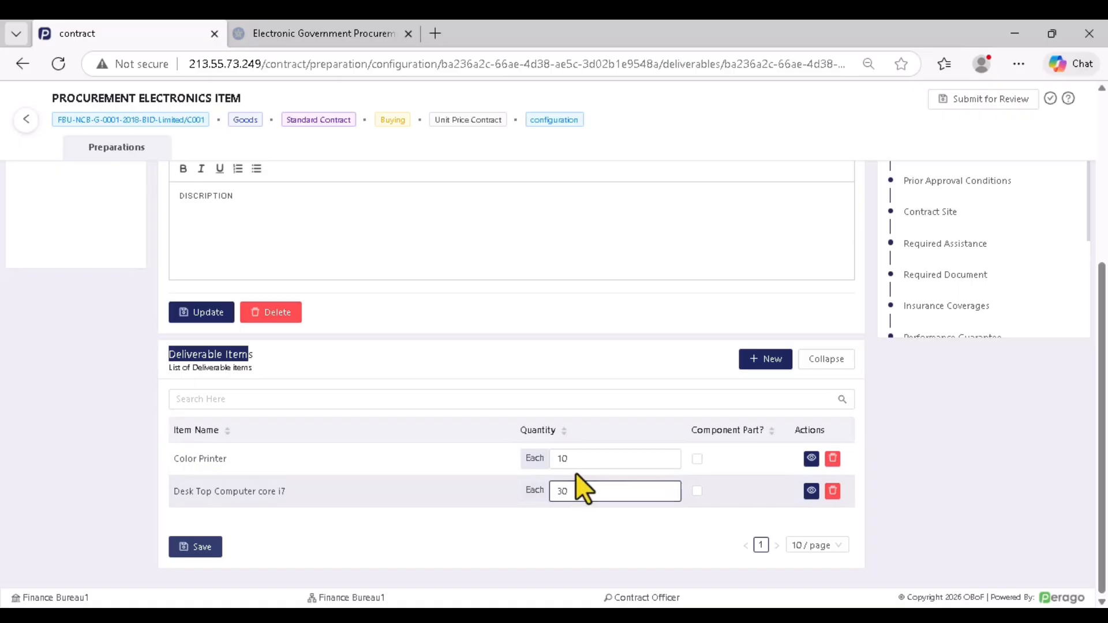
pyautogui.scroll(4, 576, 473)
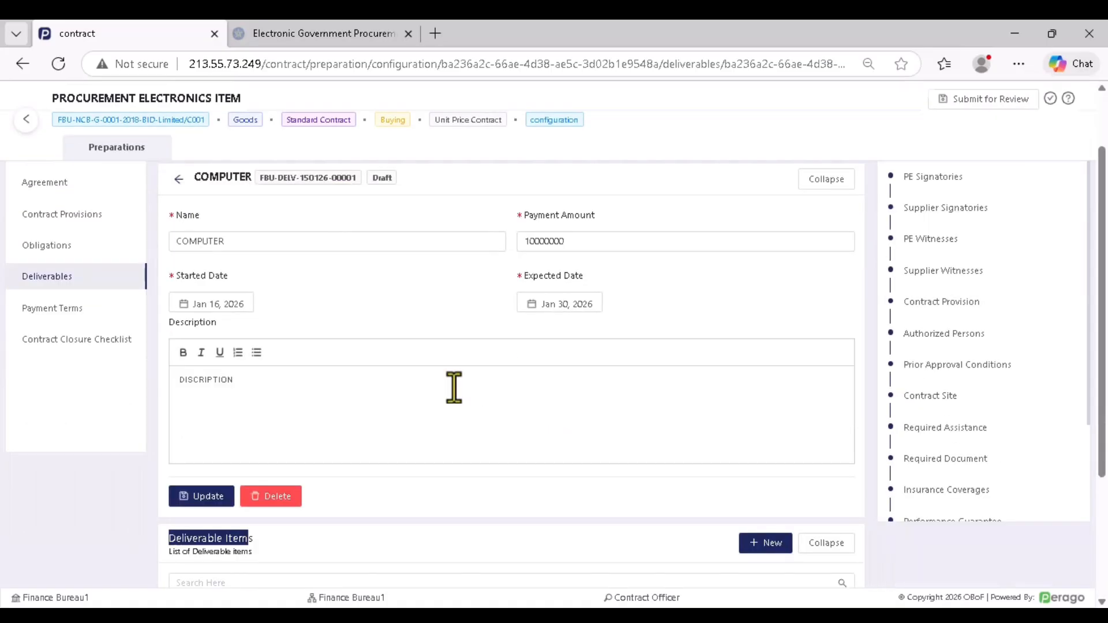
pyautogui.click(257, 201)
pyautogui.click(184, 227)
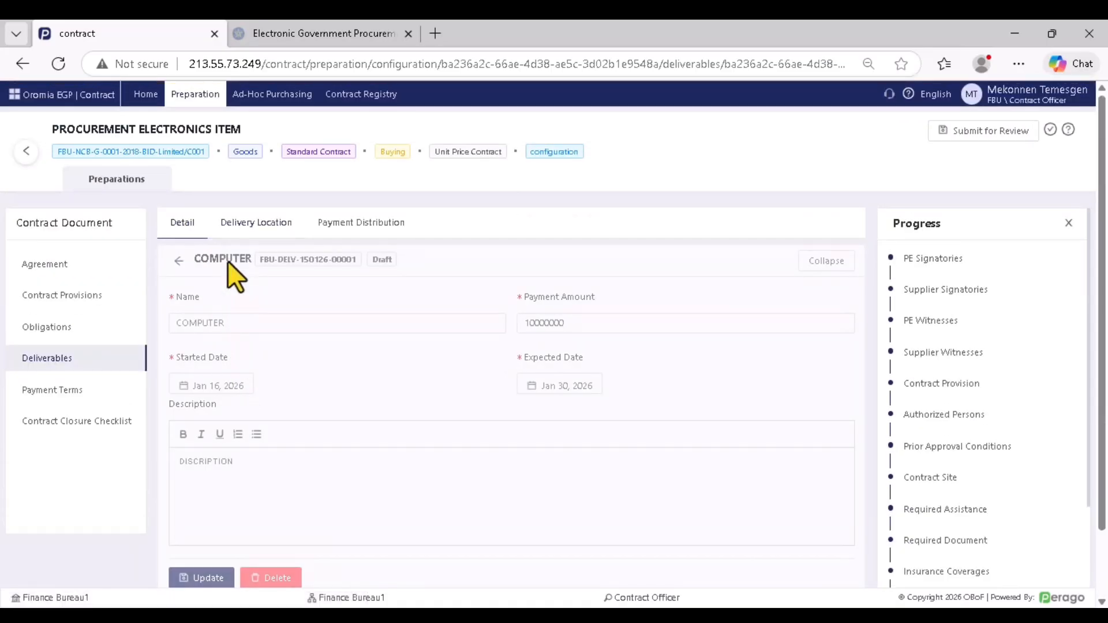
# Start a new delivery location at PIASA FB, delivering to Warehouse
pyautogui.click(254, 226)
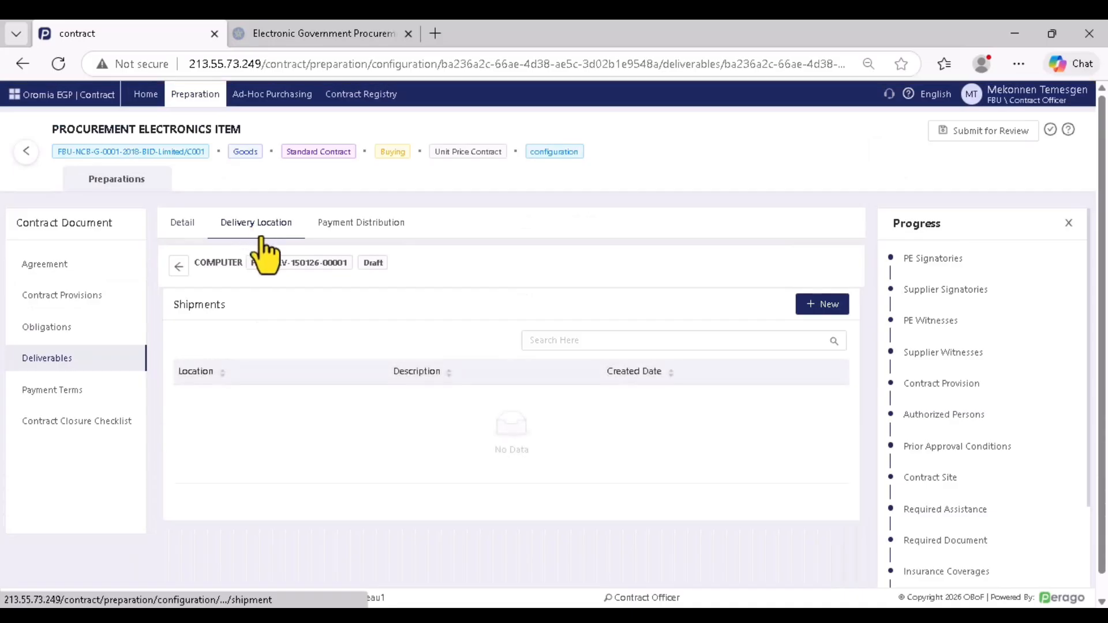
pyautogui.click(819, 309)
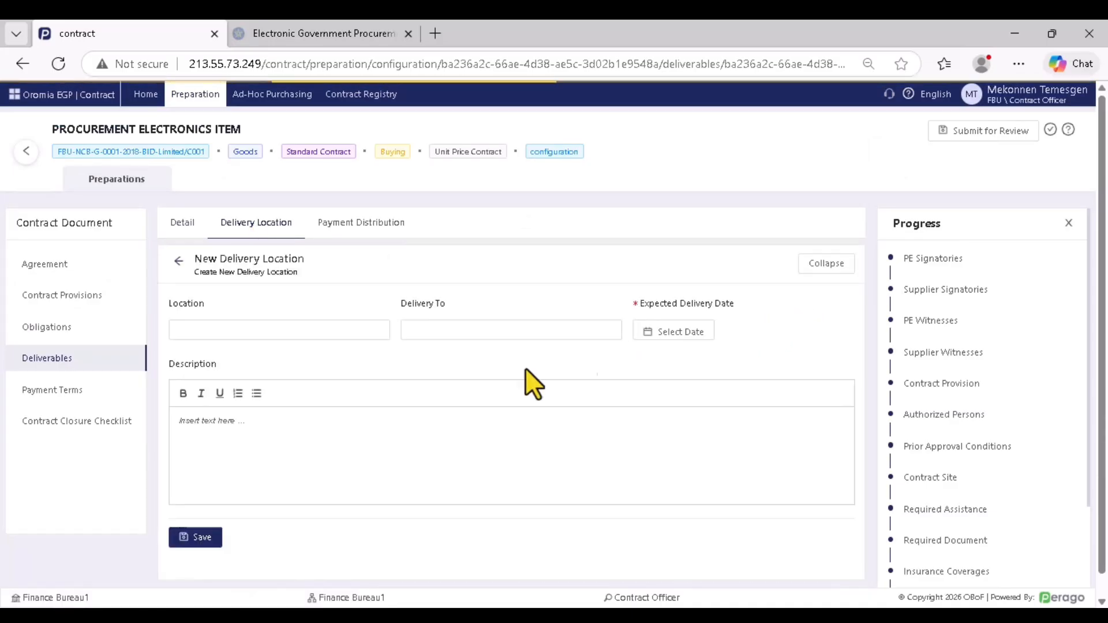
pyautogui.scroll(-1, 346, 427)
pyautogui.click(233, 308)
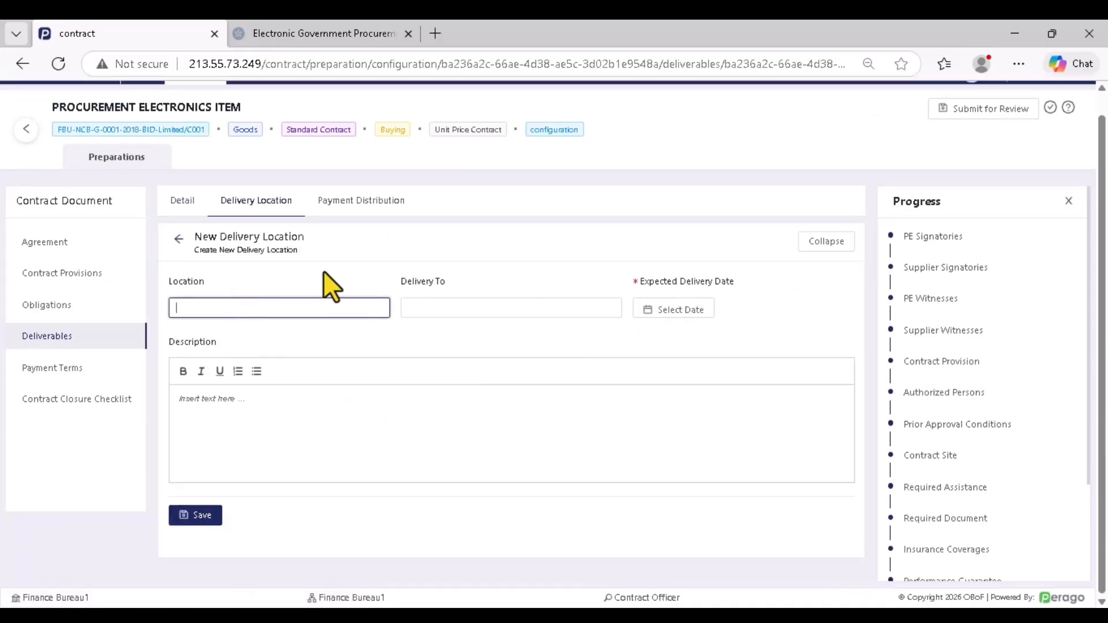
pyautogui.write('PIASA FB')
pyautogui.click(449, 308)
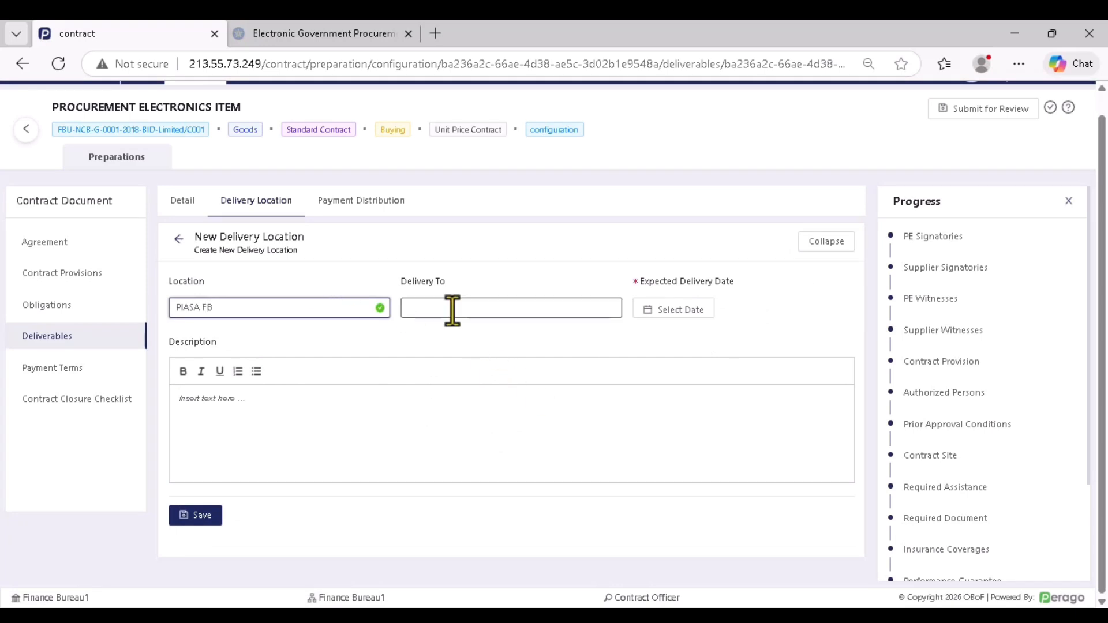
pyautogui.write('W')
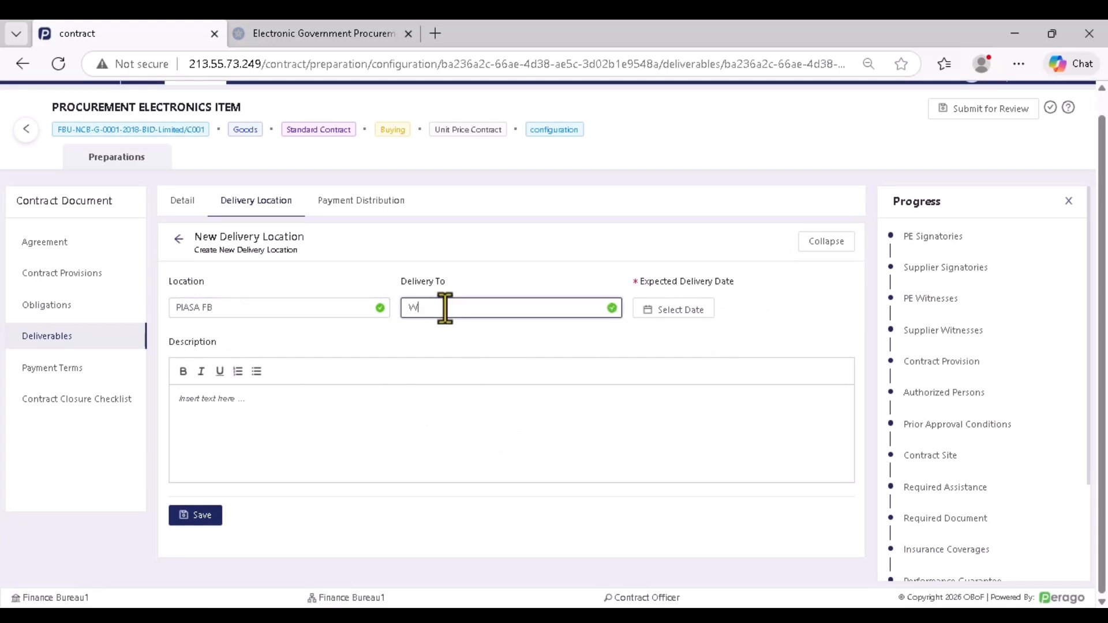
pyautogui.write('arehous')
pyautogui.press('BackSpace')
pyautogui.press('BackSpace')
# Give it a January 2026 expected delivery date and the description 'disc', then save
pyautogui.click(678, 311)
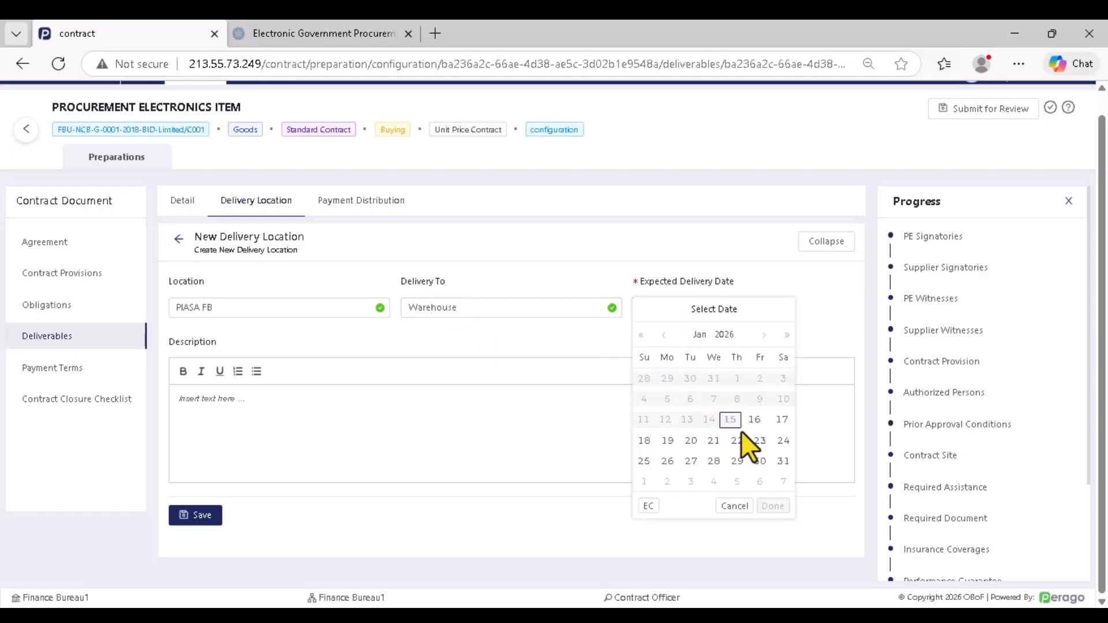
pyautogui.click(753, 421)
pyautogui.click(773, 506)
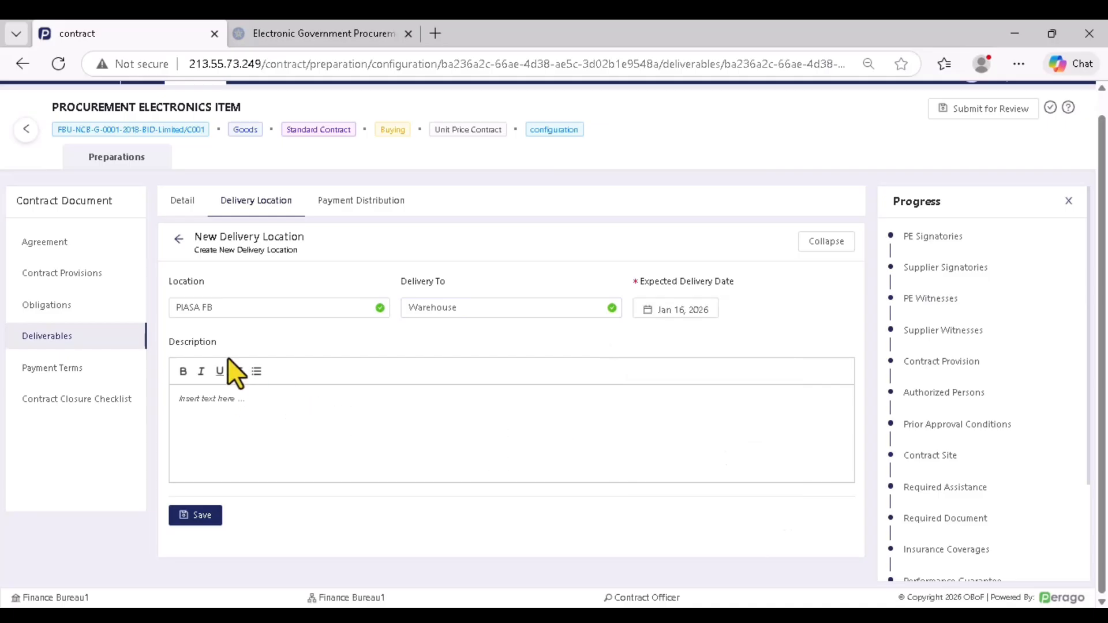
pyautogui.click(194, 437)
pyautogui.write('disc')
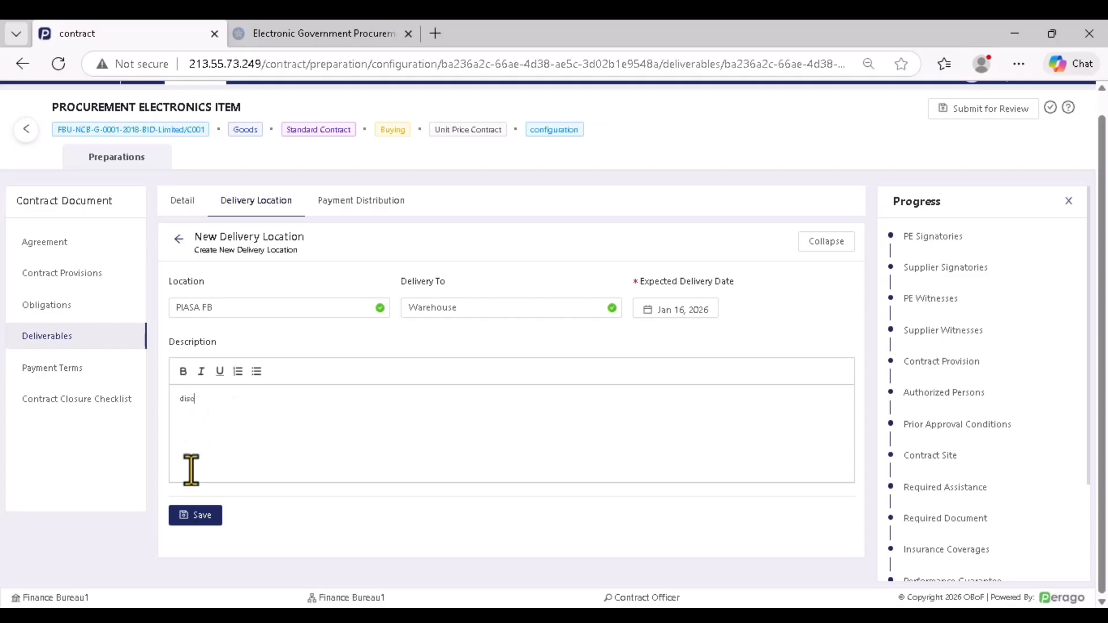
pyautogui.click(217, 518)
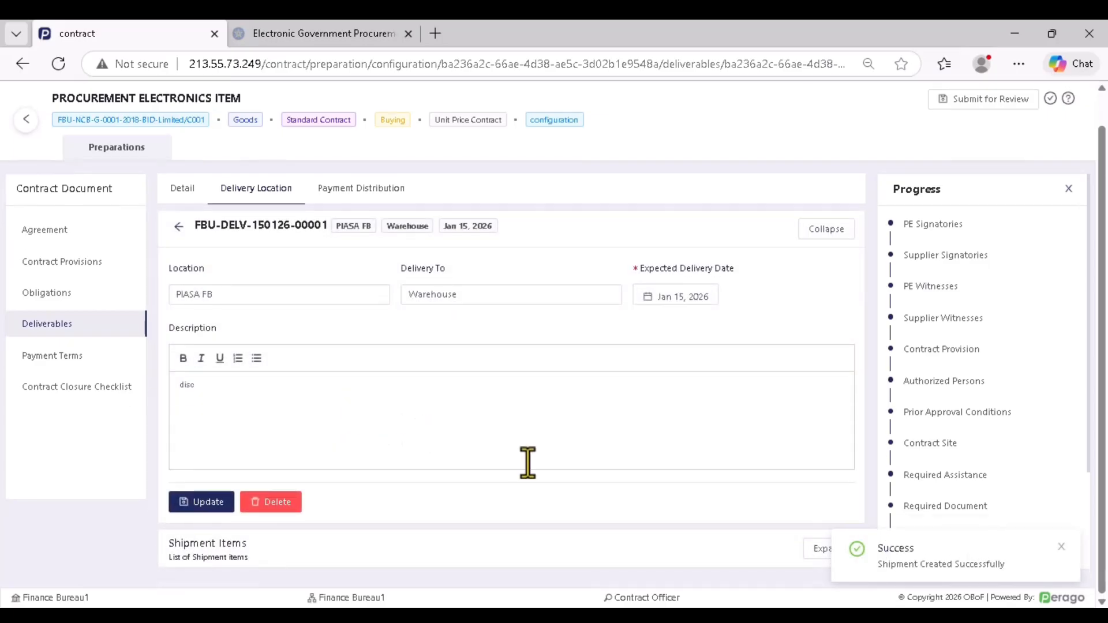
# Add Color Printer (10) and Desk Top Computer core i7 (30) as shipment items and save them
pyautogui.click(814, 548)
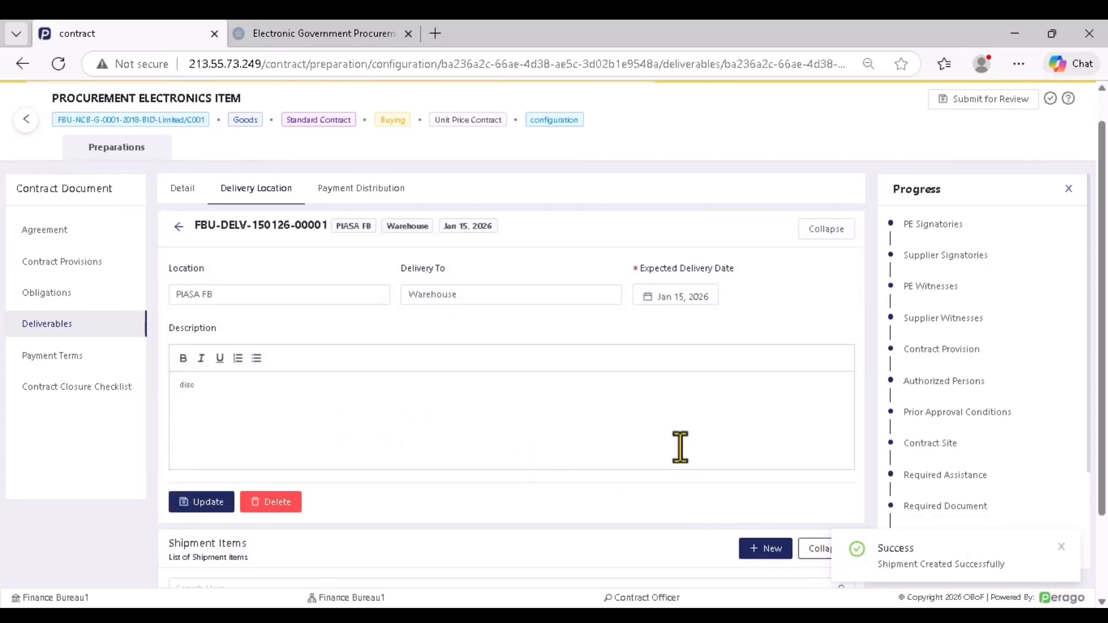
pyautogui.scroll(-2, 716, 450)
pyautogui.click(757, 455)
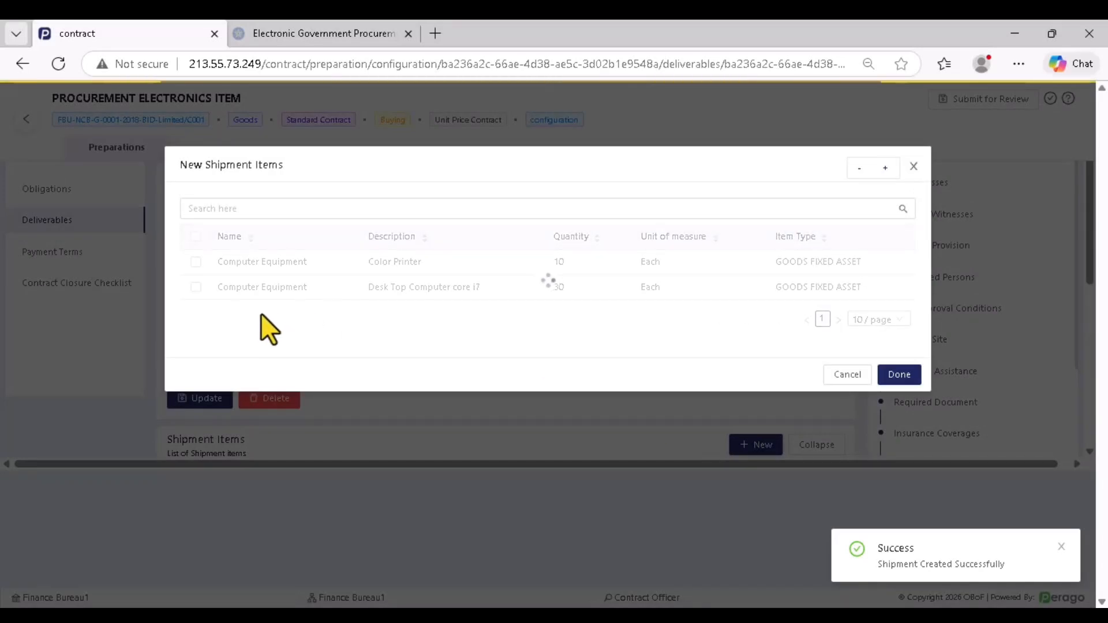
pyautogui.click(196, 236)
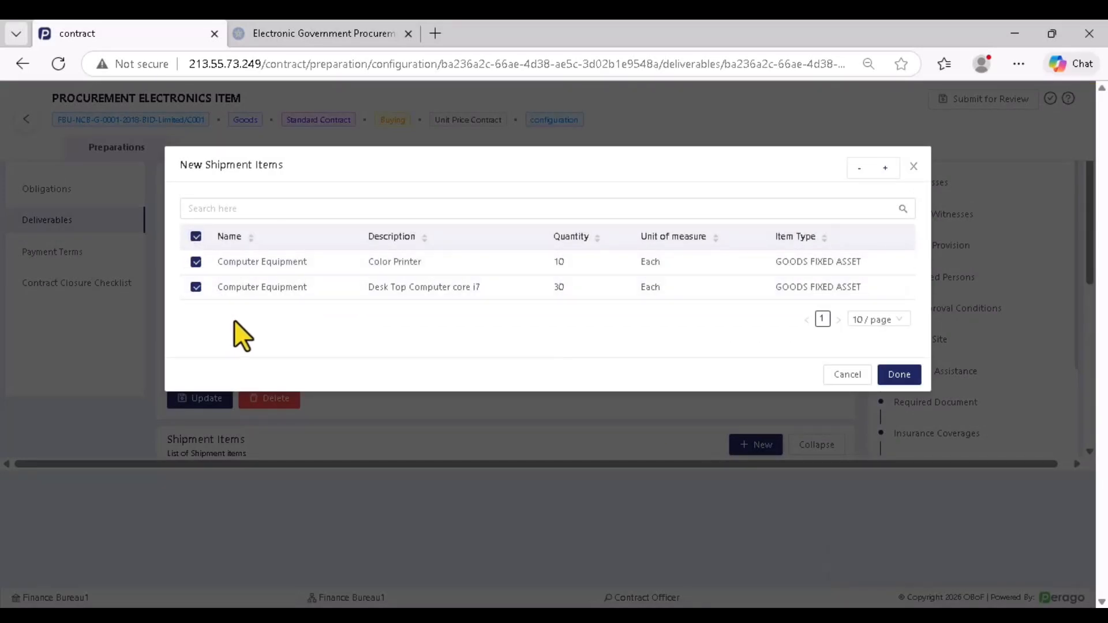
pyautogui.click(898, 376)
pyautogui.scroll(-2, 468, 369)
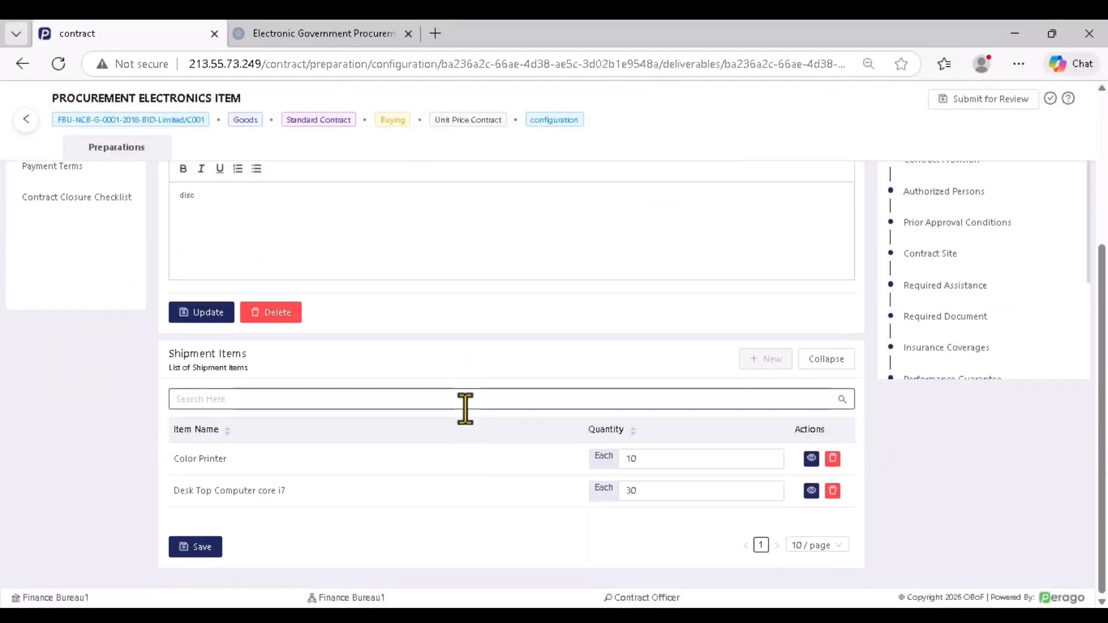
pyautogui.click(200, 547)
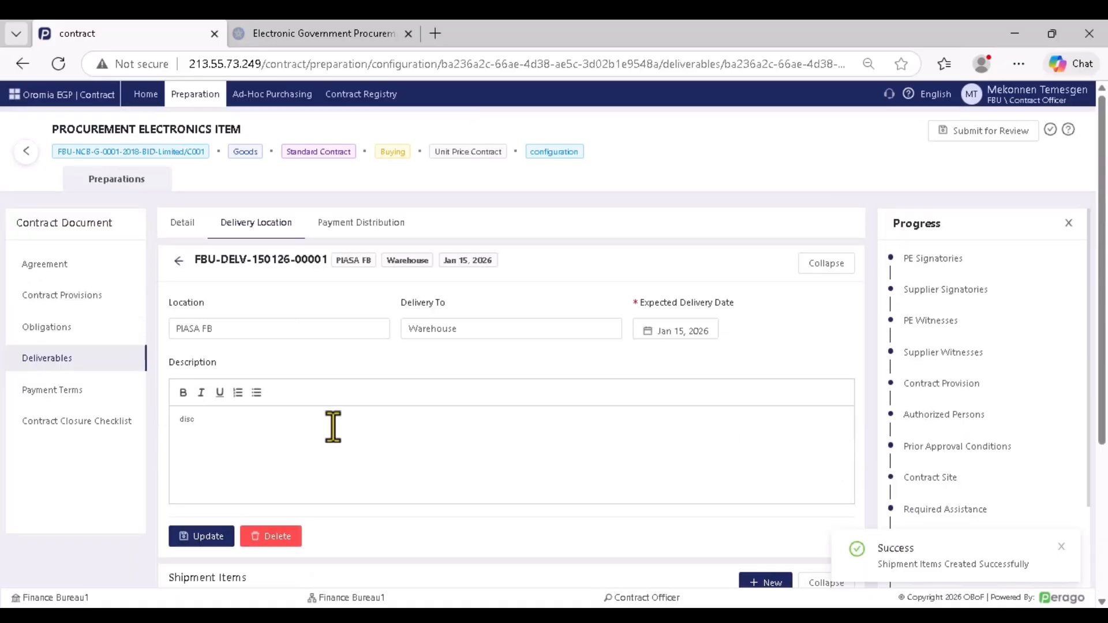
pyautogui.click(348, 230)
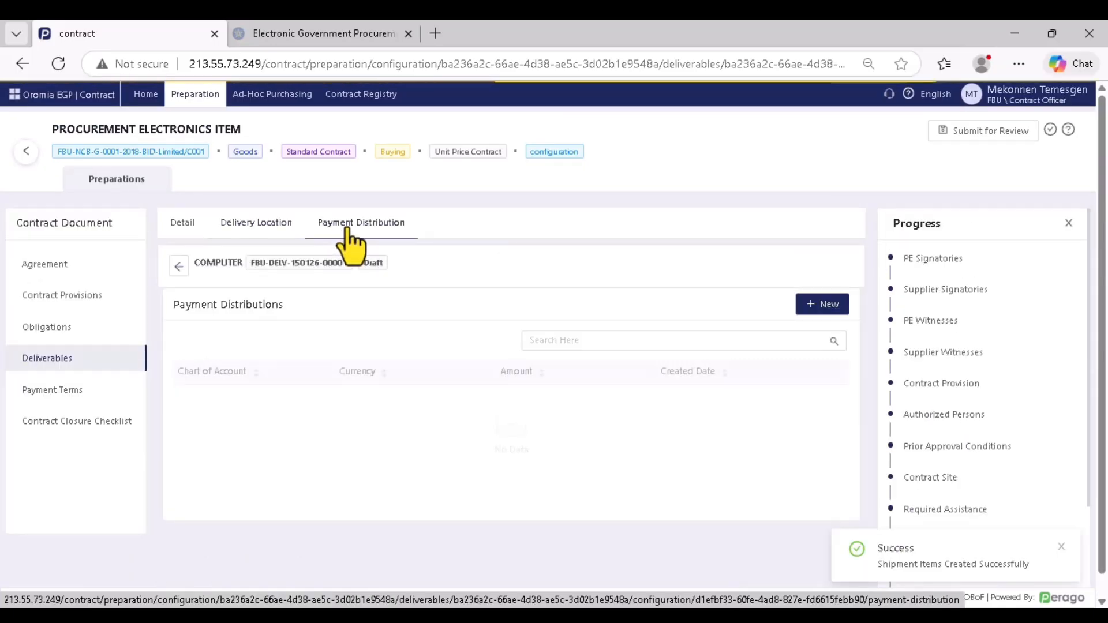
# Create a payment distribution for Color Printer (1,250,000) and the desktops (7,500,000)
pyautogui.click(826, 306)
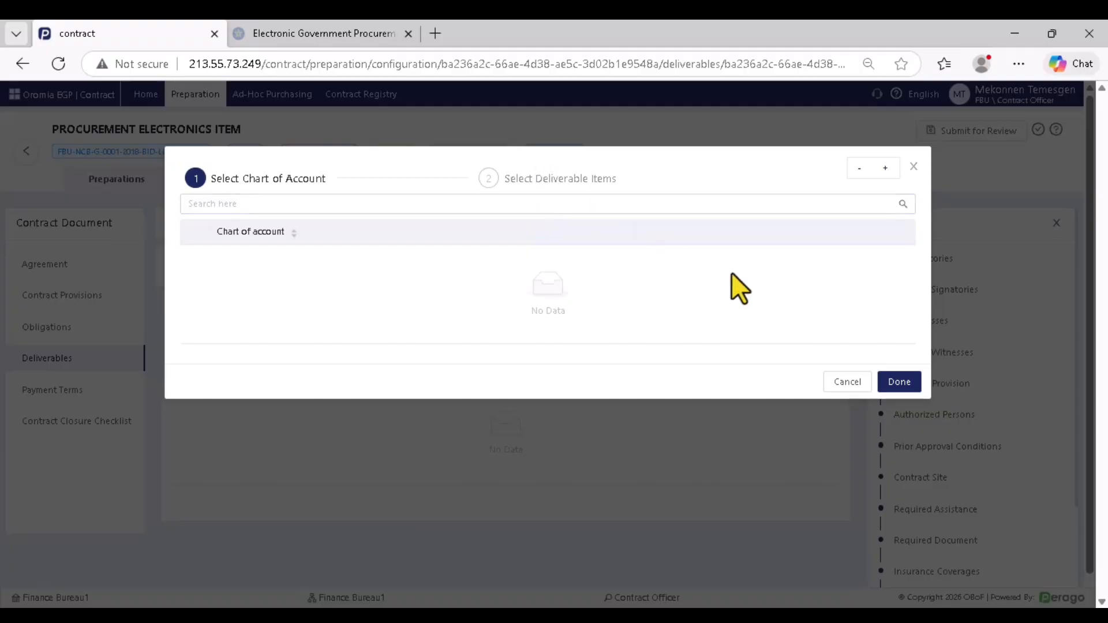
pyautogui.click(893, 382)
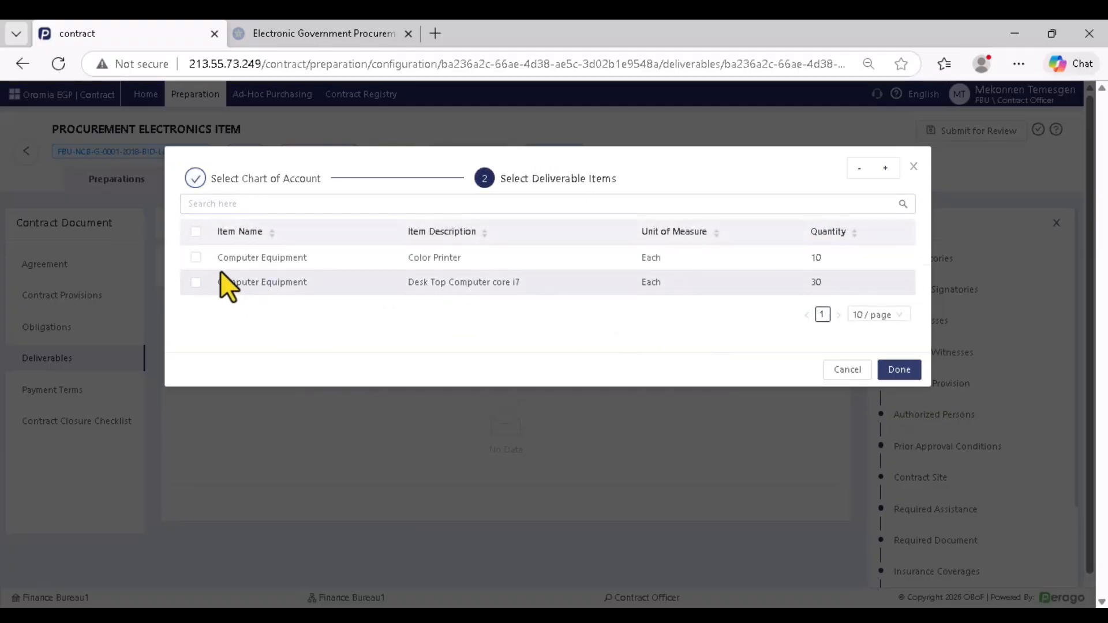
pyautogui.click(195, 231)
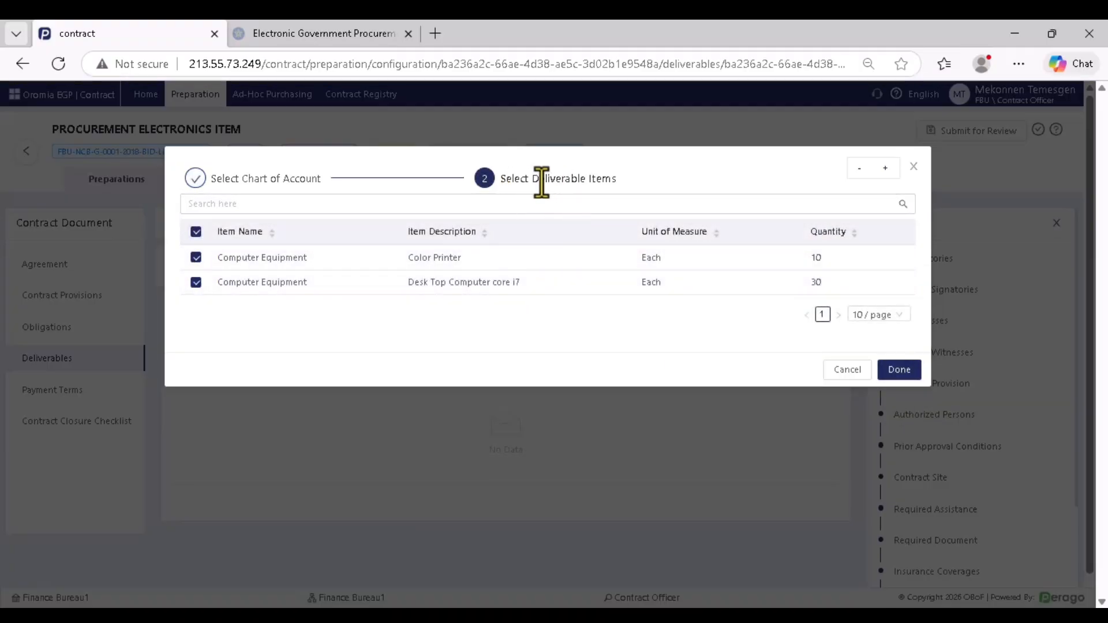
pyautogui.click(900, 370)
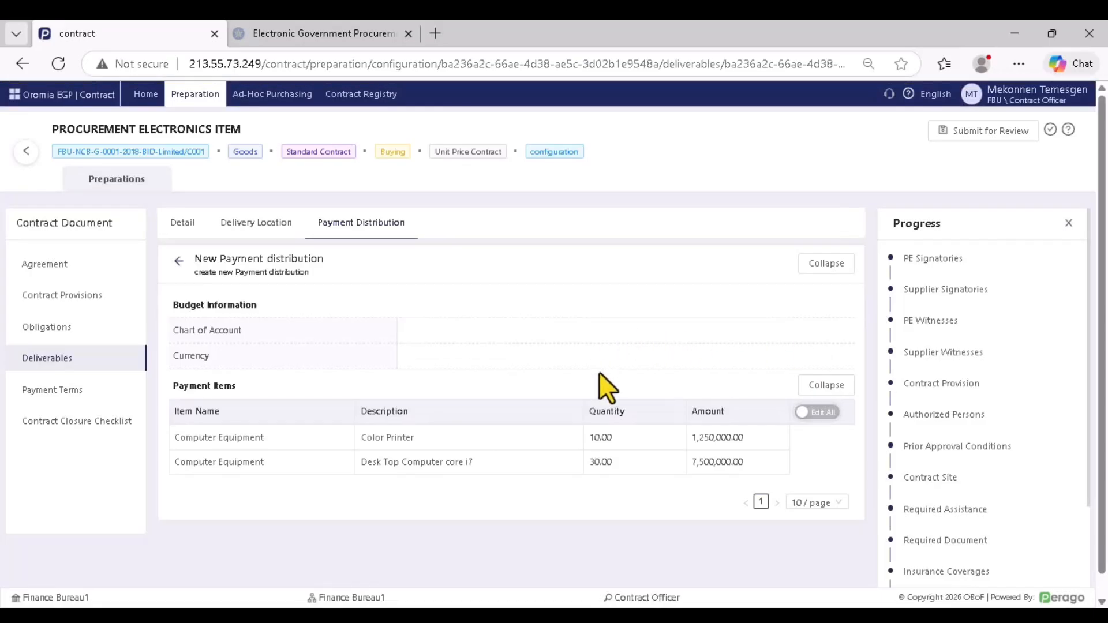
pyautogui.scroll(-1, 600, 375)
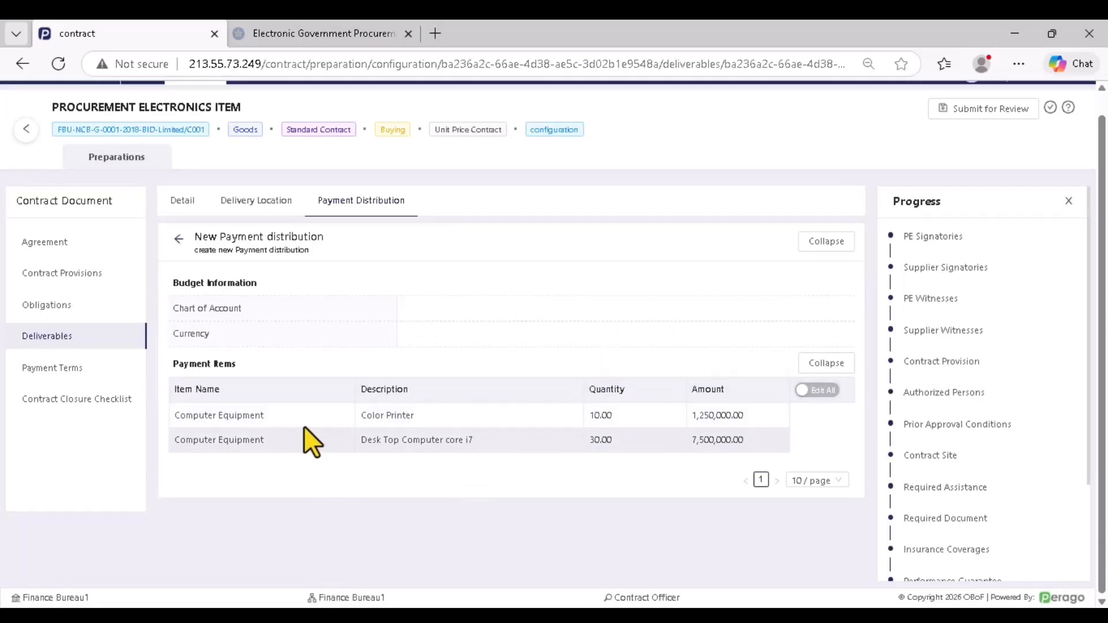
pyautogui.scroll(1, 303, 421)
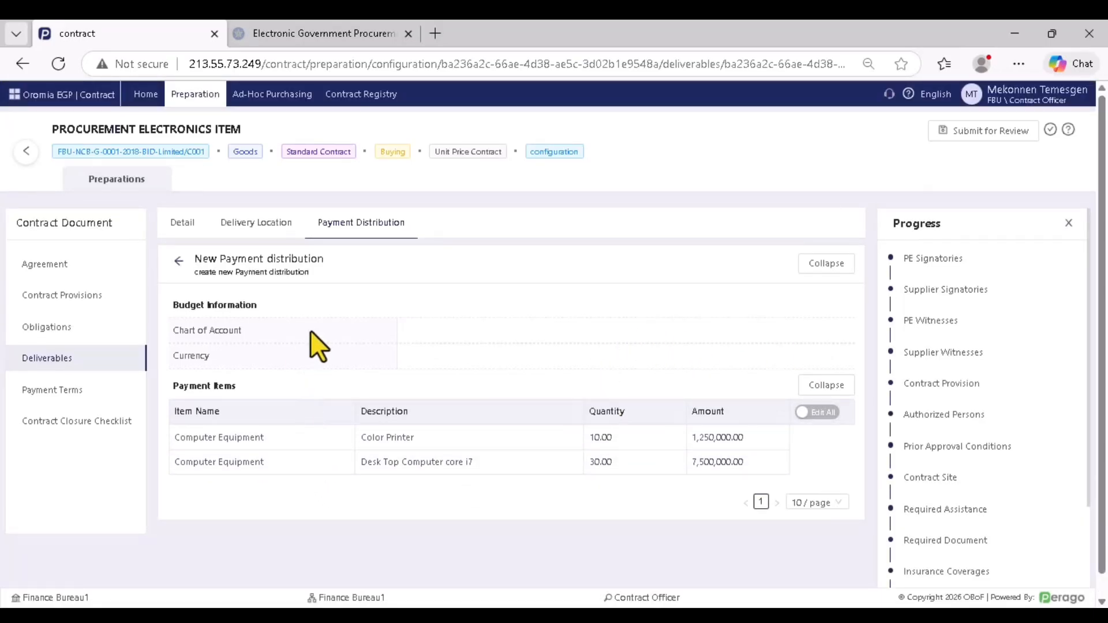
pyautogui.click(50, 390)
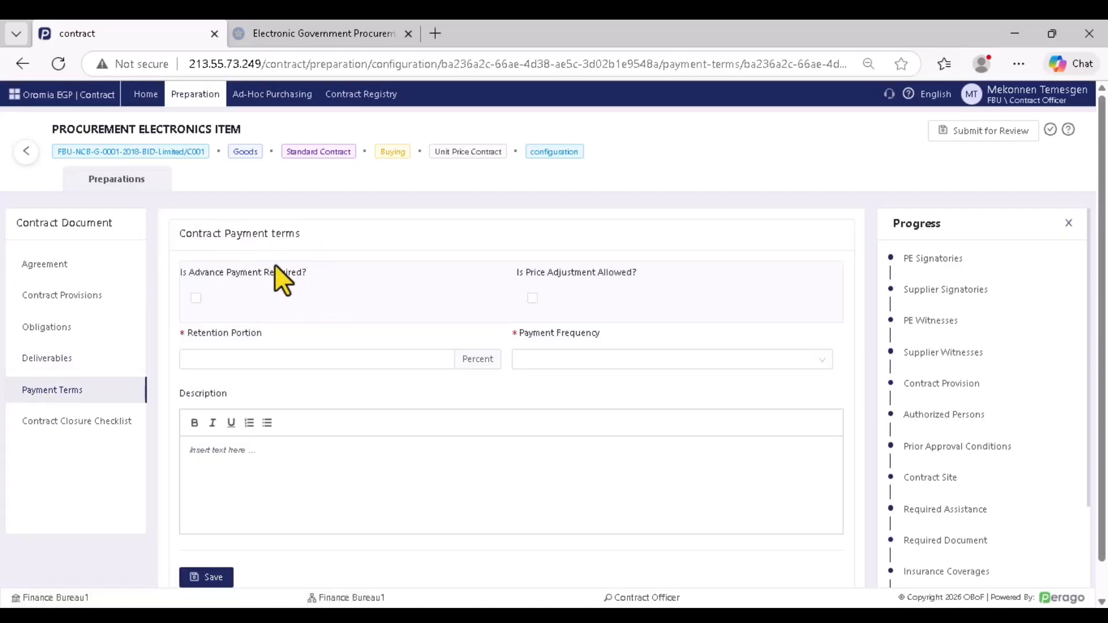
pyautogui.click(263, 358)
pyautogui.click(196, 299)
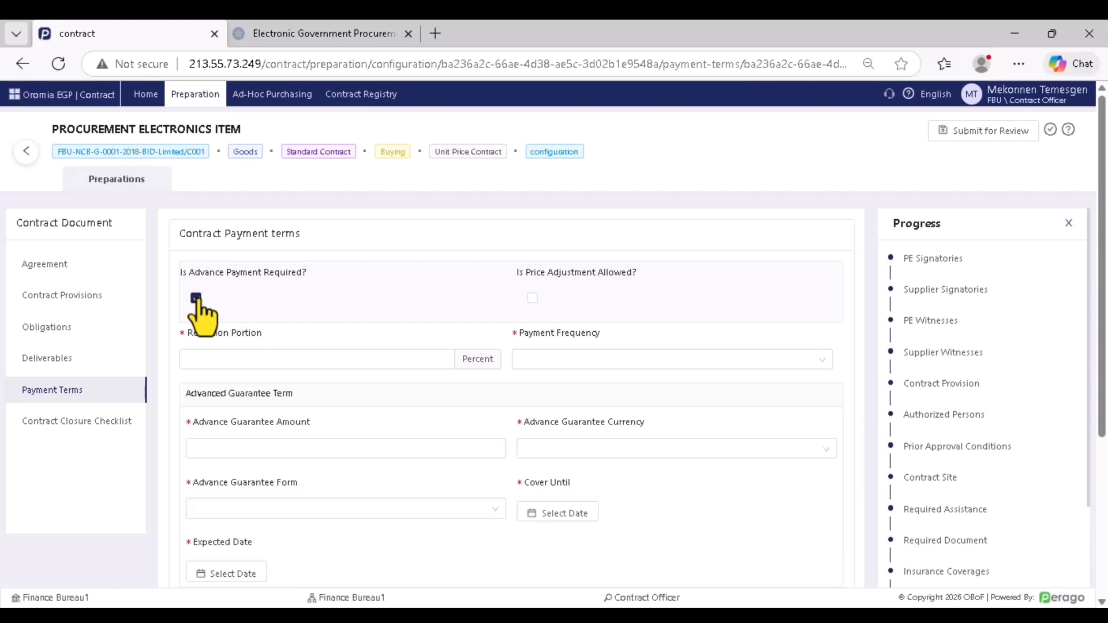
pyautogui.click(196, 299)
pyautogui.click(195, 299)
pyautogui.moveTo(638, 269); pyautogui.dragTo(501, 274)
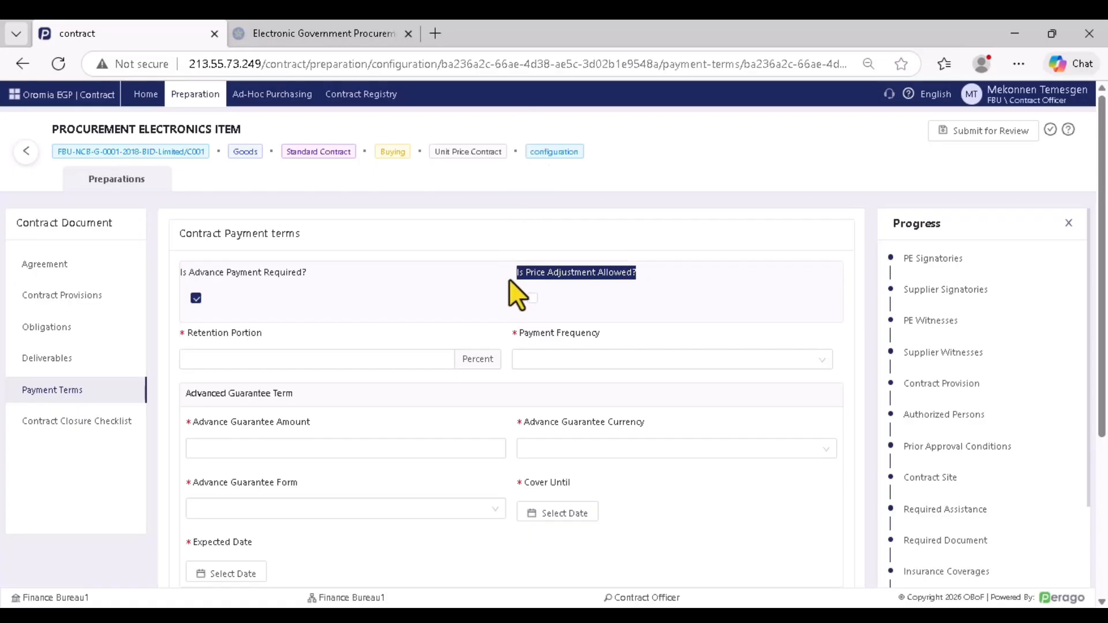
pyautogui.click(524, 271)
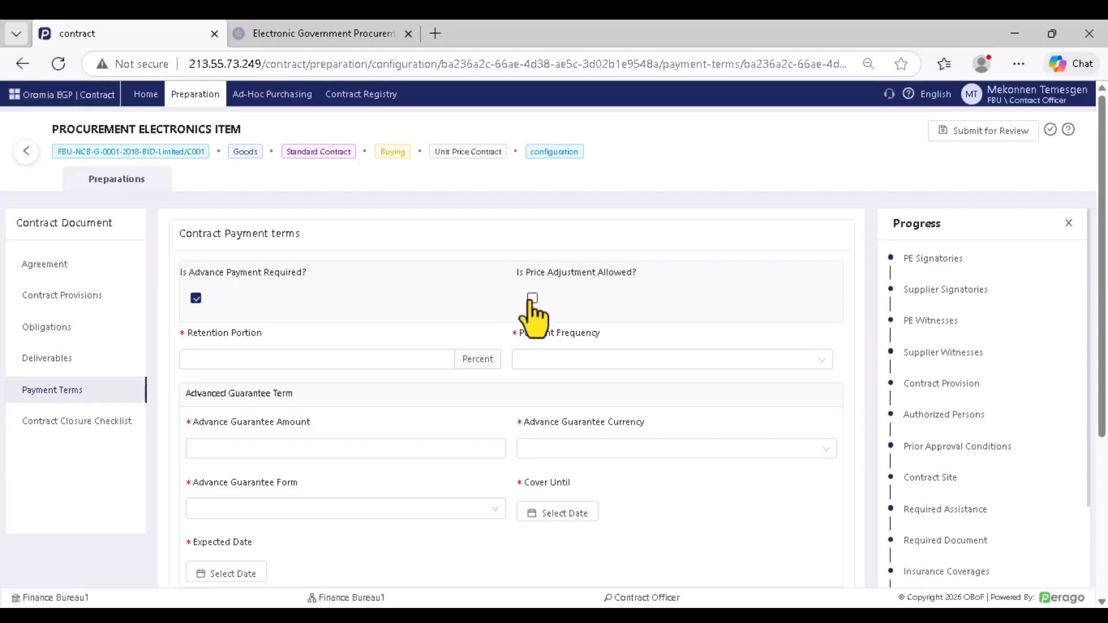
pyautogui.click(532, 298)
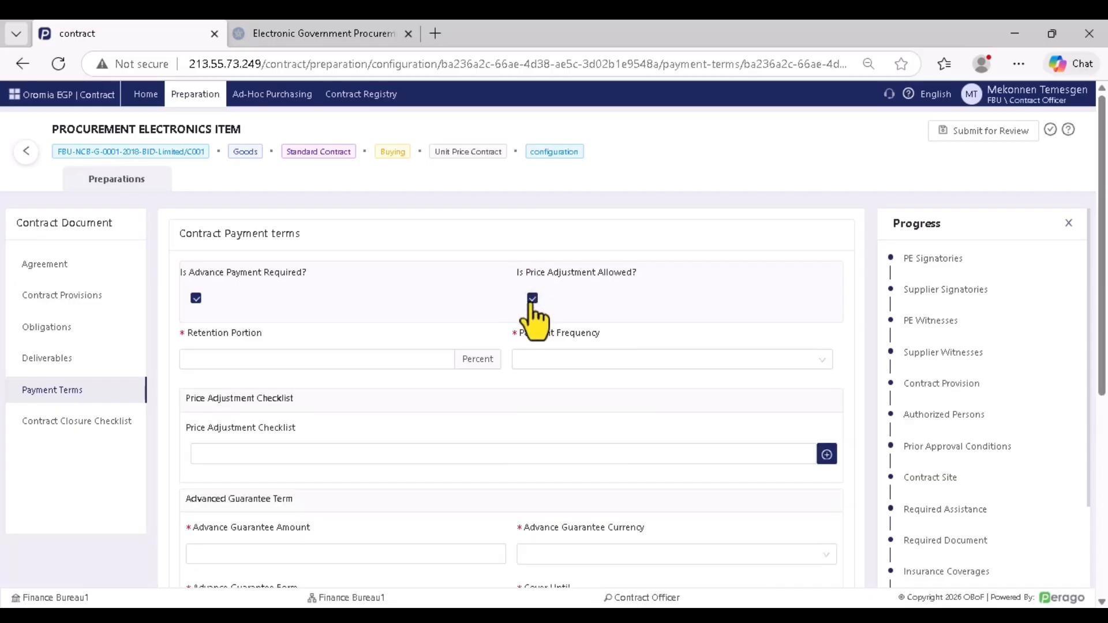
pyautogui.click(532, 298)
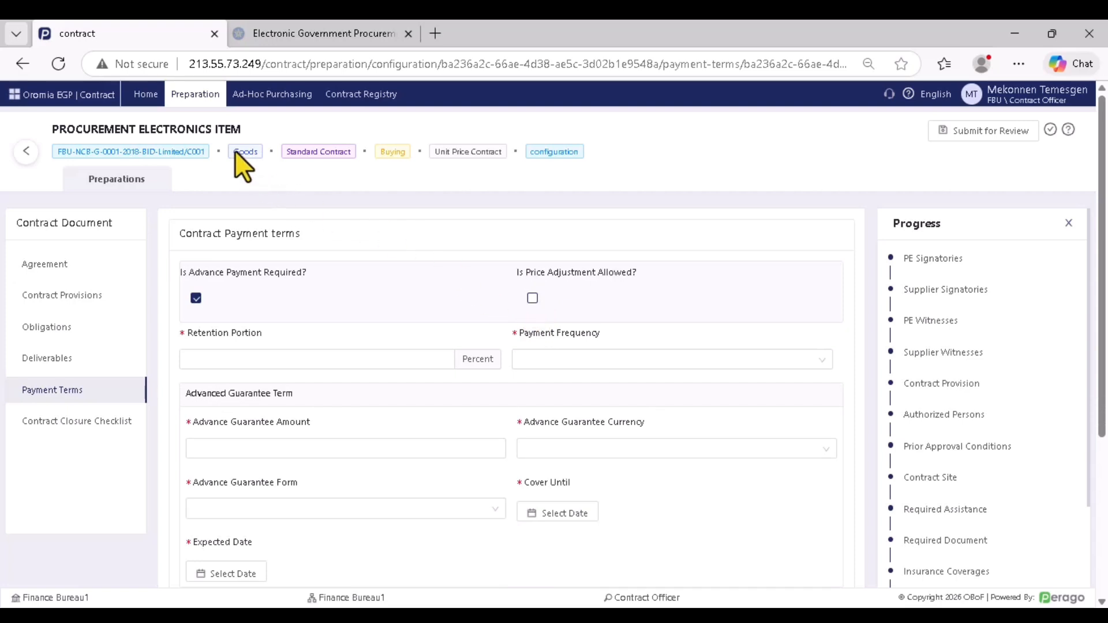
pyautogui.click(532, 299)
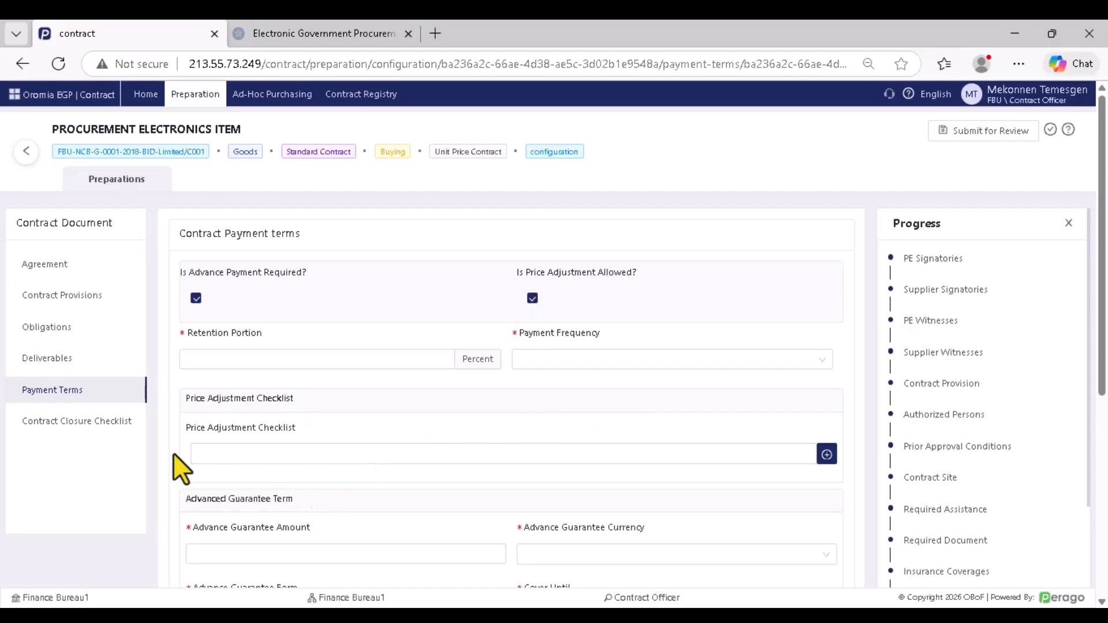
pyautogui.click(260, 453)
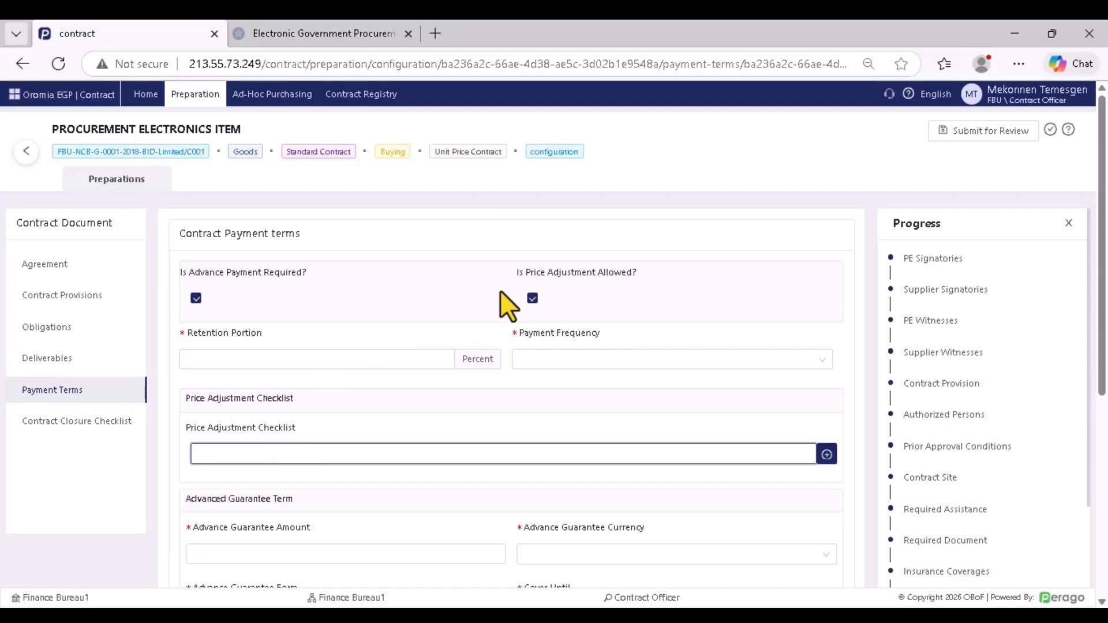
pyautogui.click(531, 298)
pyautogui.click(248, 360)
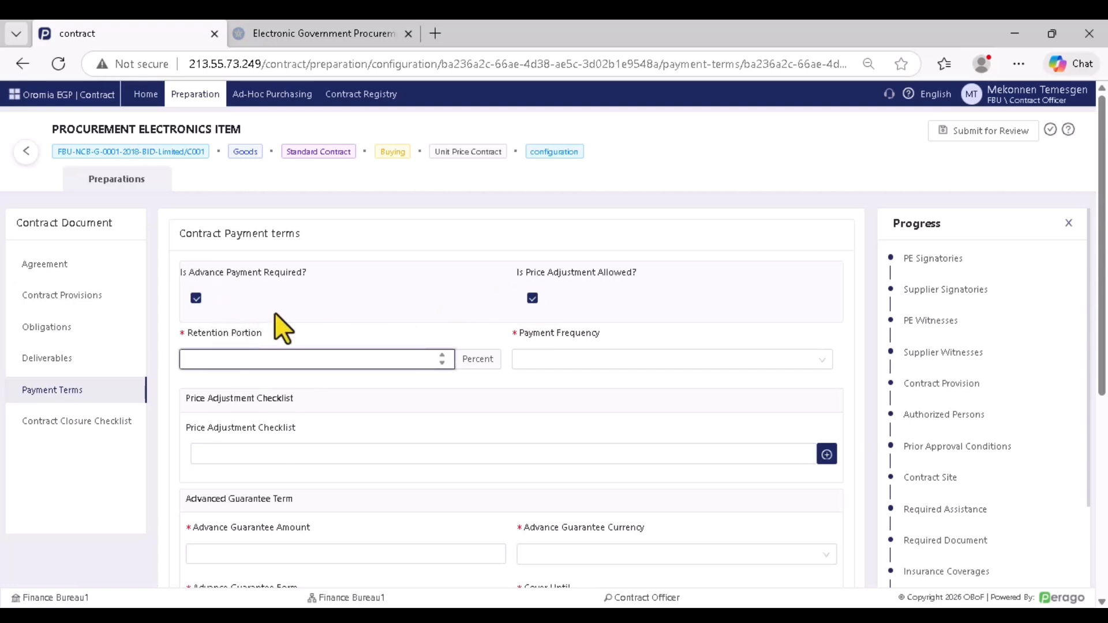
pyautogui.click(532, 298)
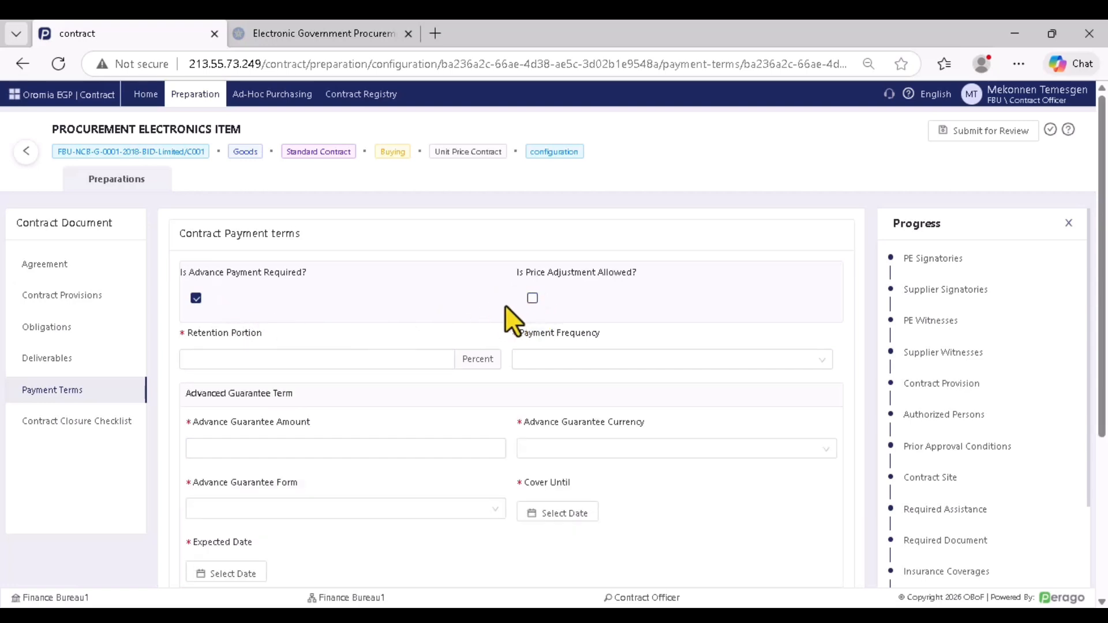
# Enter a 5 percent retention portion and set payment frequency to Once
pyautogui.click(256, 360)
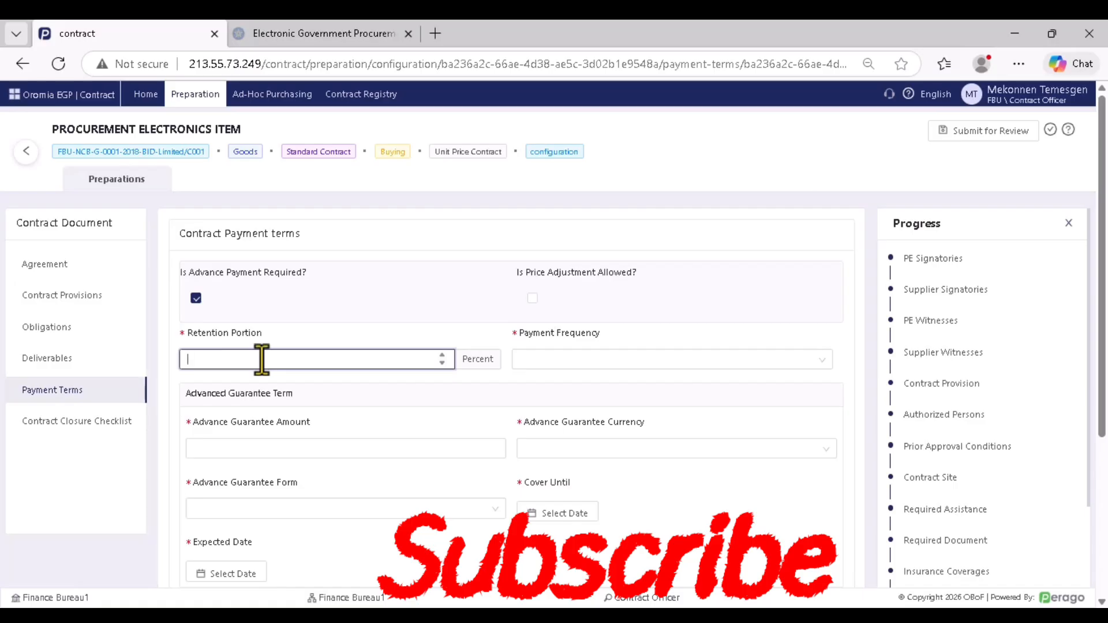
pyautogui.write('5')
pyautogui.click(504, 377)
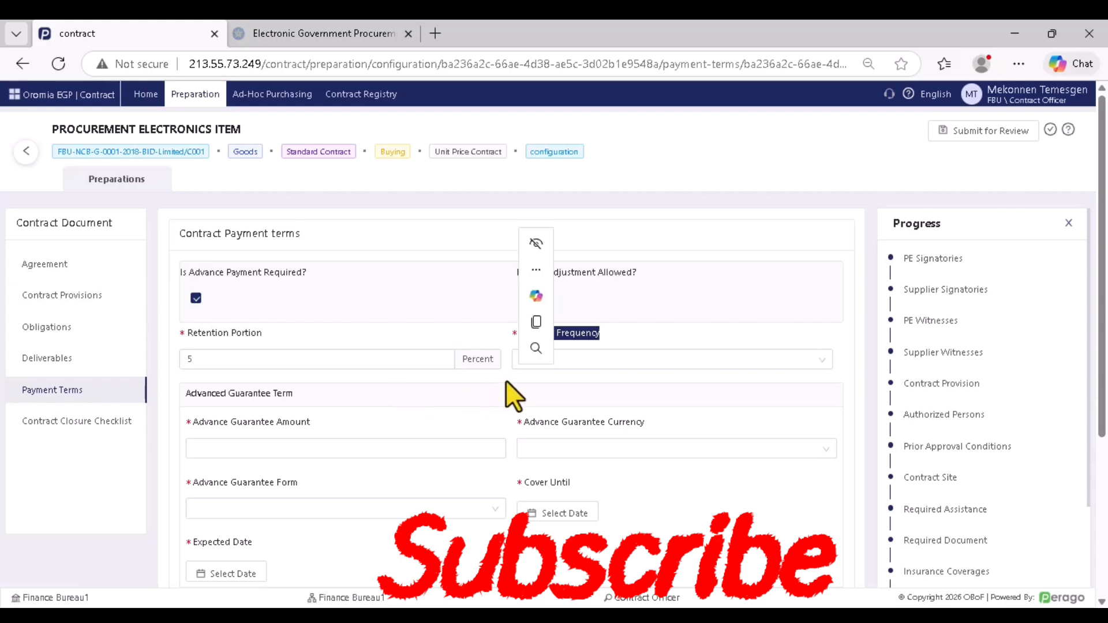
pyautogui.click(579, 361)
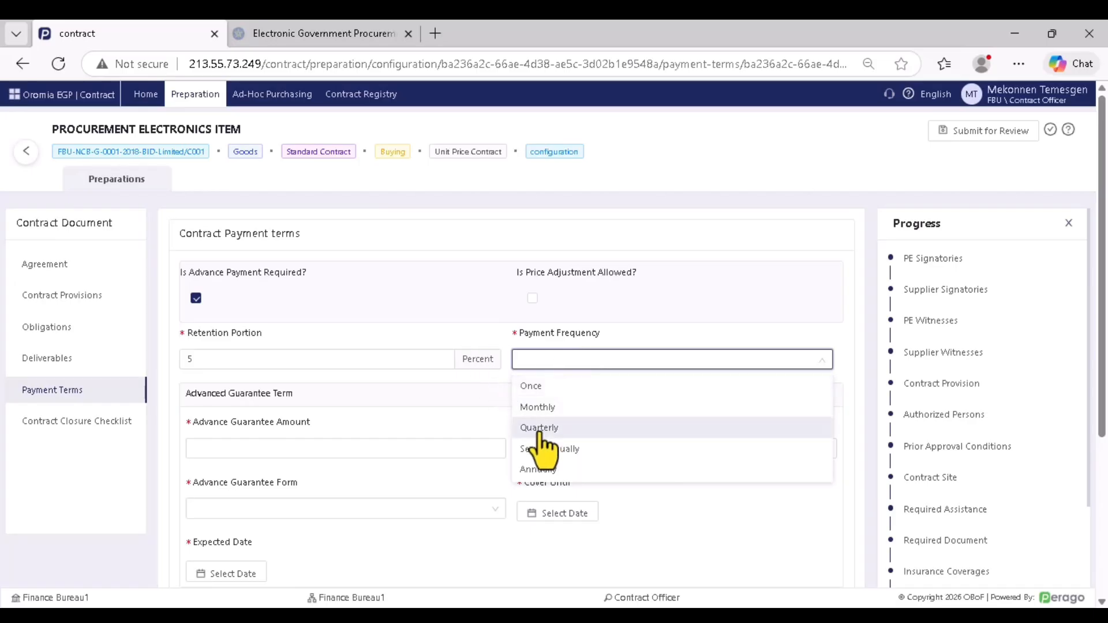
pyautogui.click(537, 386)
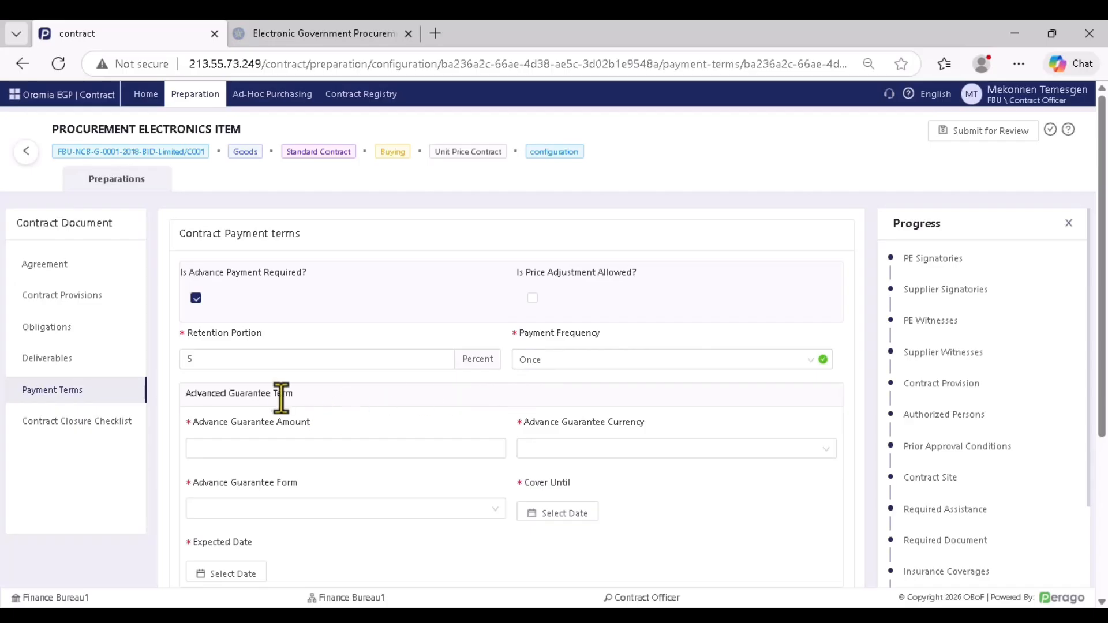
pyautogui.scroll(-2, 274, 390)
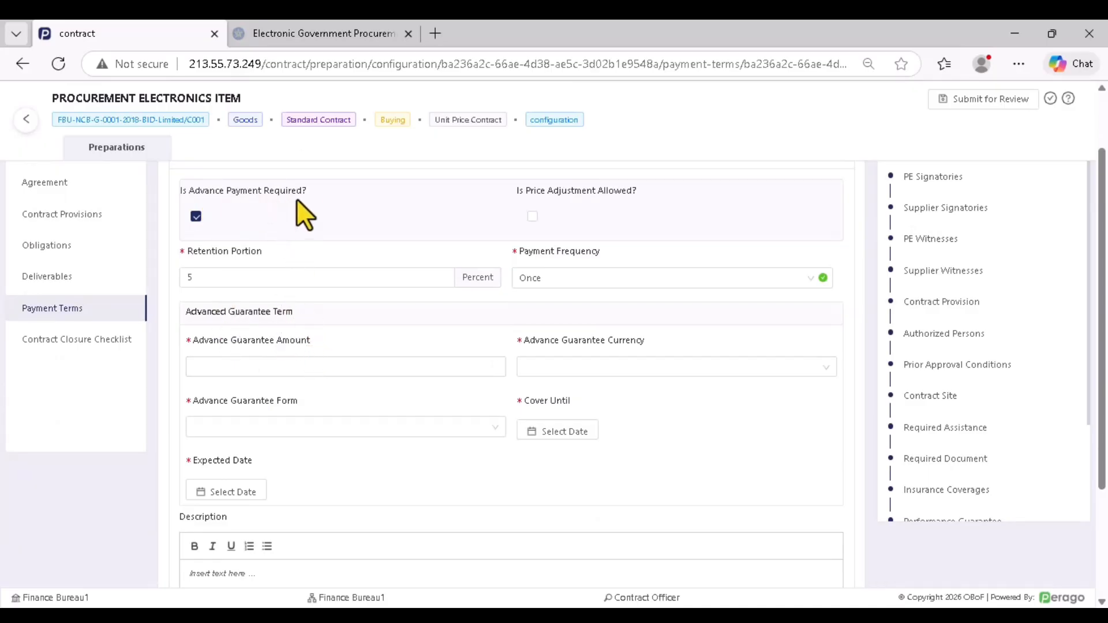
# Set the advance guarantee amount to 20000000 ETB
pyautogui.click(267, 366)
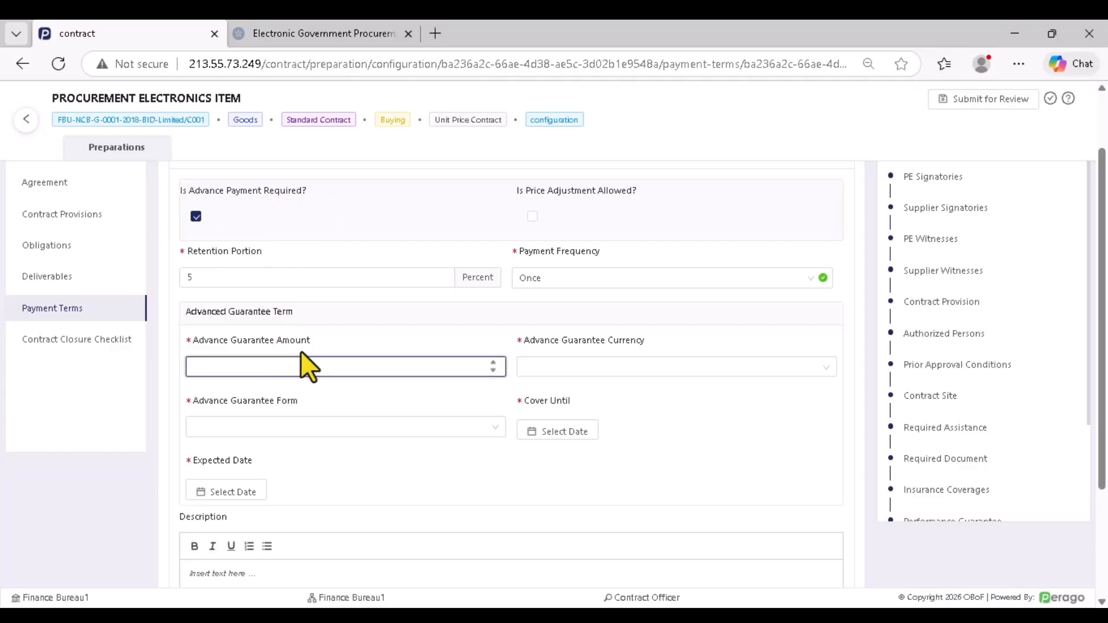
pyautogui.write('1000000')
pyautogui.click(317, 390)
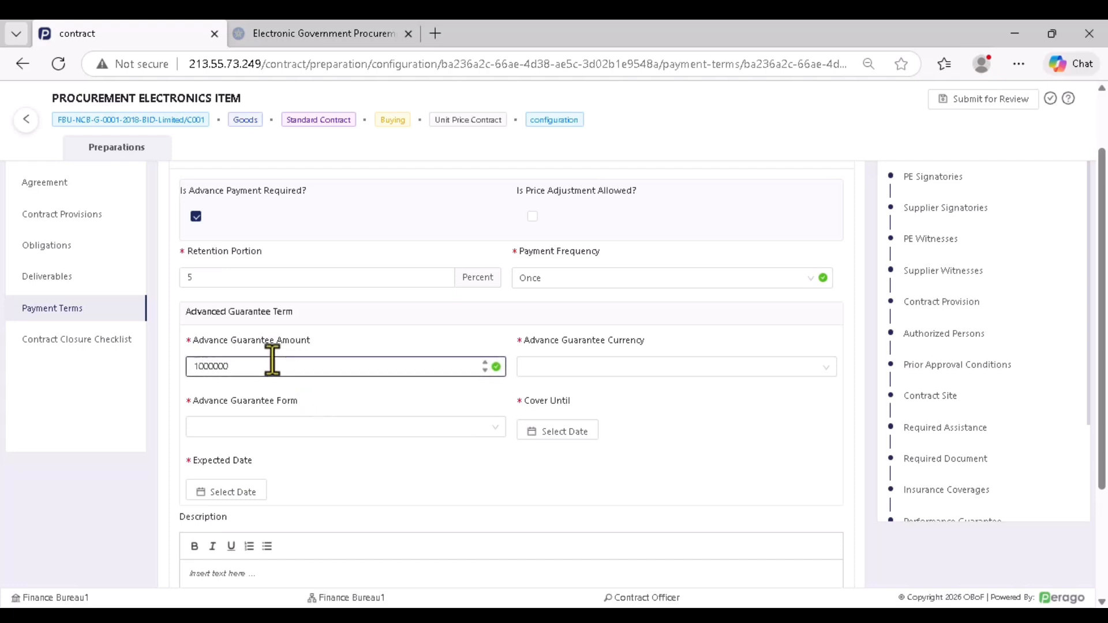
pyautogui.moveTo(272, 370); pyautogui.dragTo(183, 370)
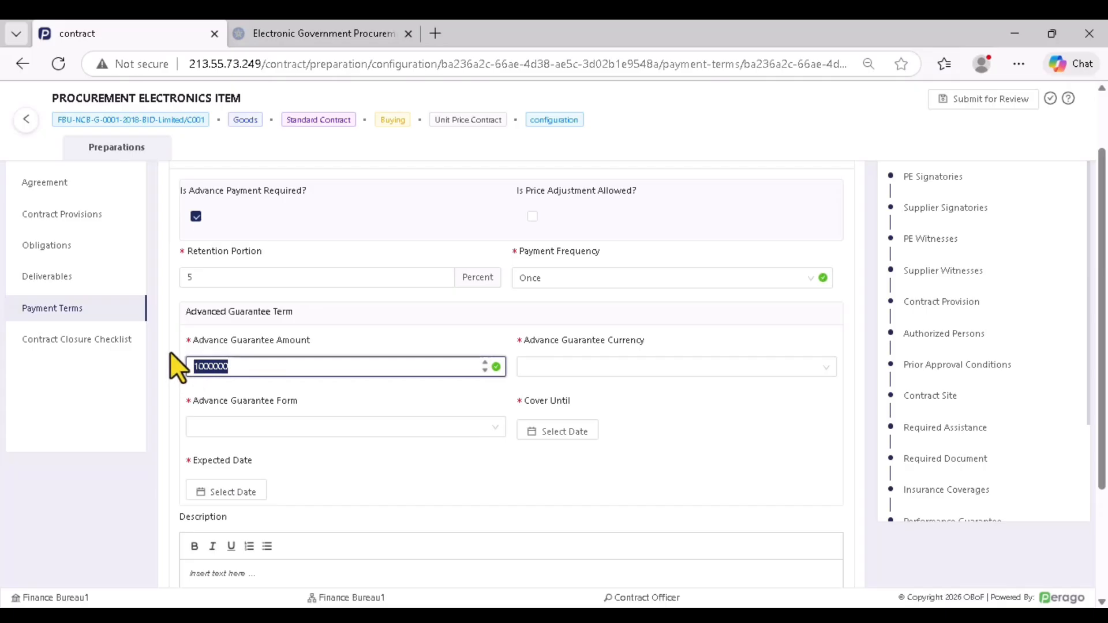
pyautogui.write('20000000')
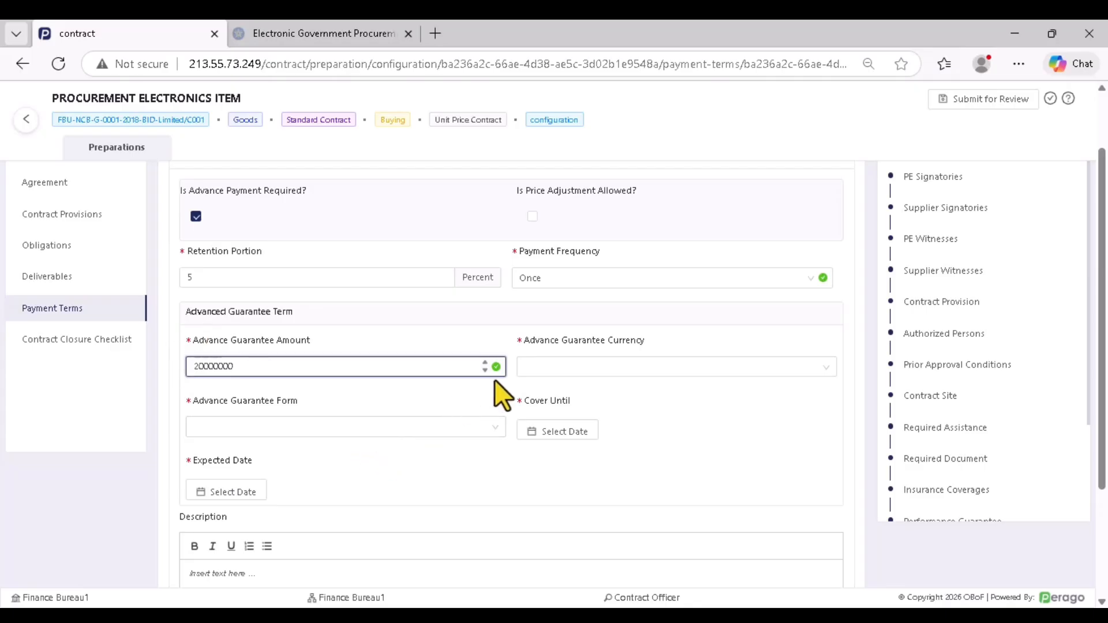
pyautogui.click(556, 369)
pyautogui.click(551, 395)
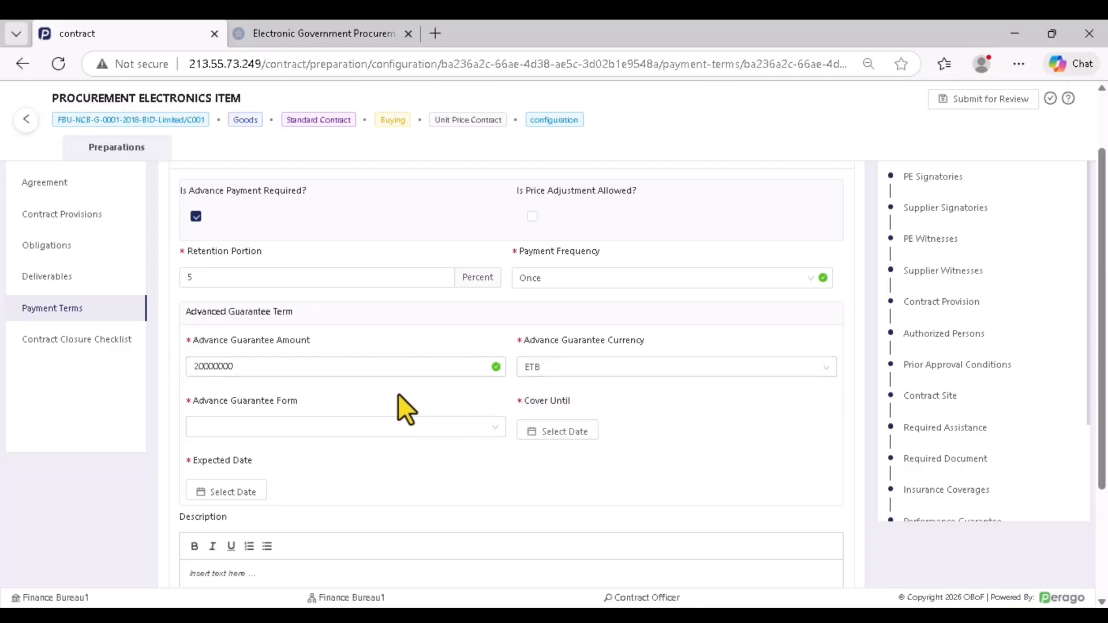
pyautogui.click(366, 372)
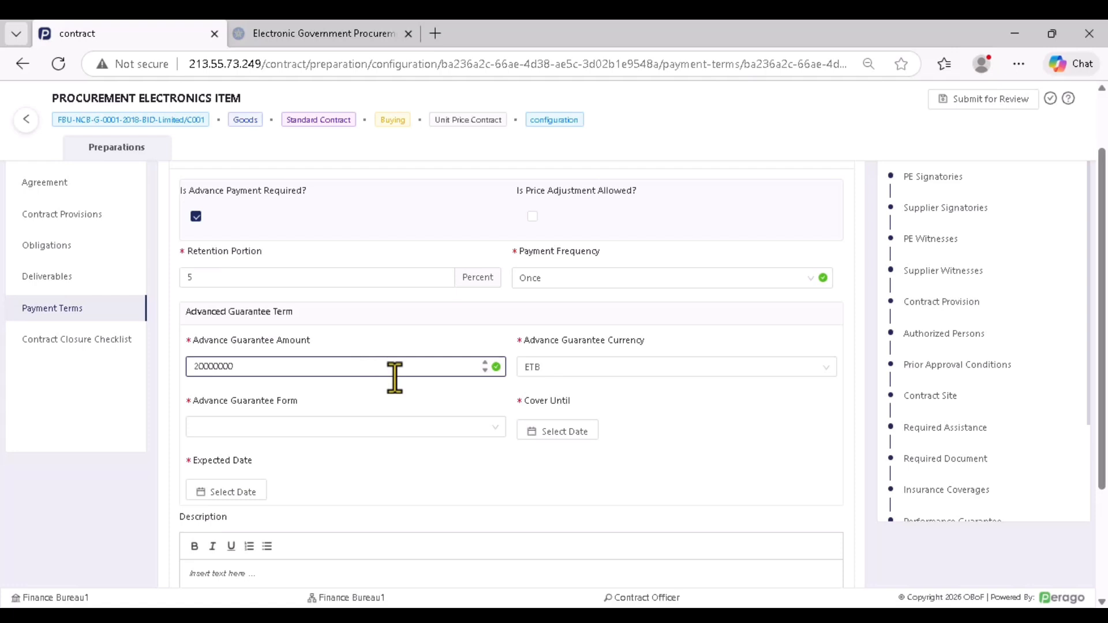
# Use the Bank Guarantee form, with cover until Jan 30, 2026 and expected date Jan 16, 2026
pyautogui.click(289, 427)
pyautogui.click(282, 456)
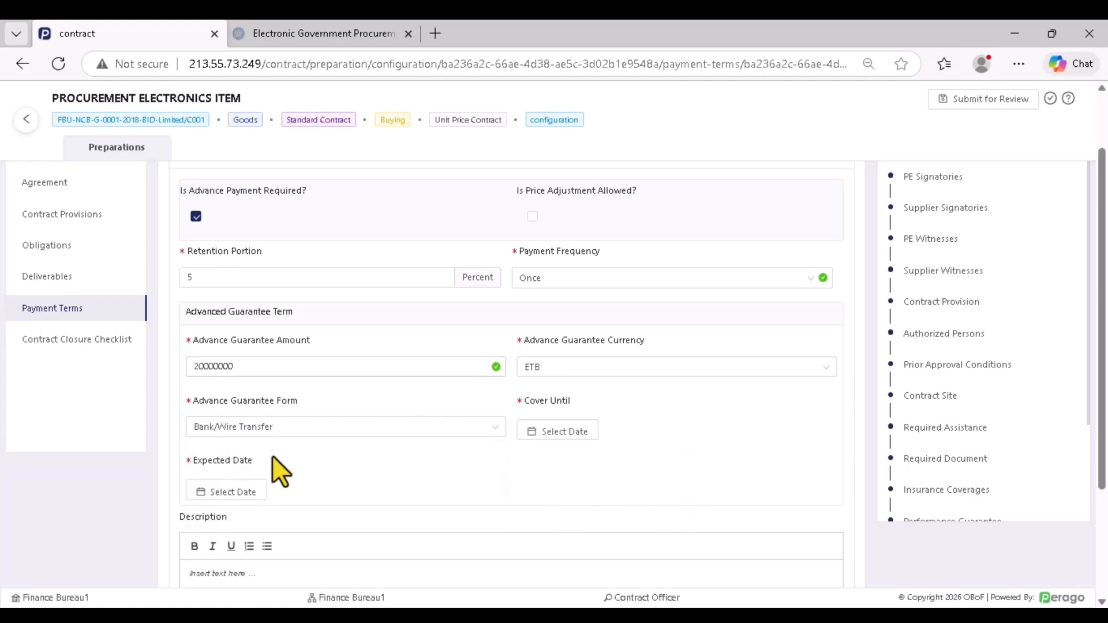
pyautogui.click(272, 430)
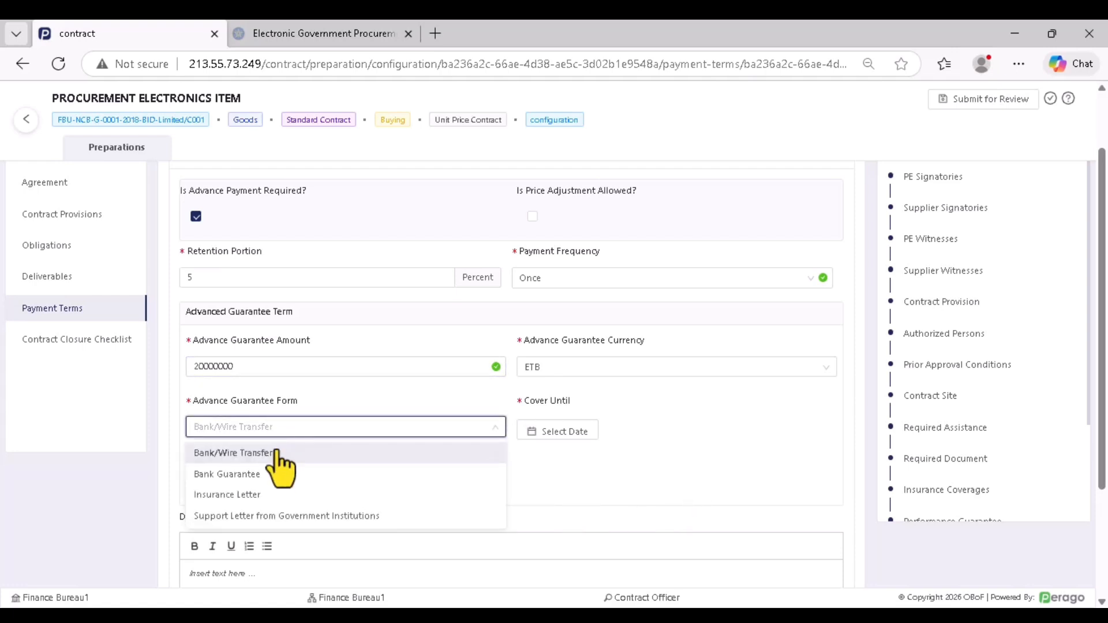
pyautogui.click(265, 516)
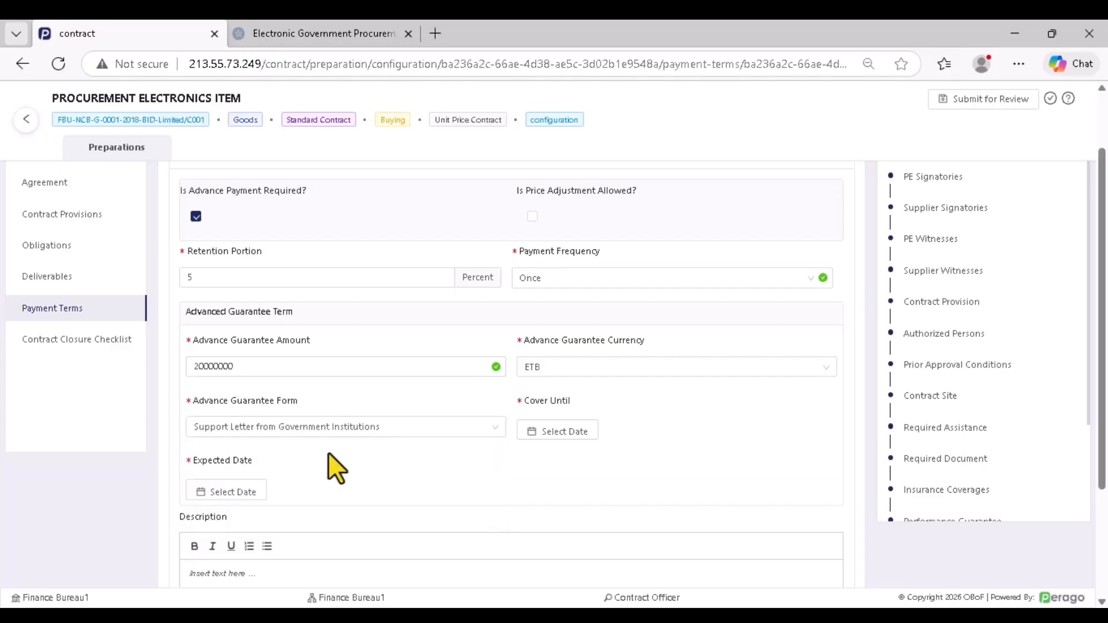
pyautogui.click(266, 430)
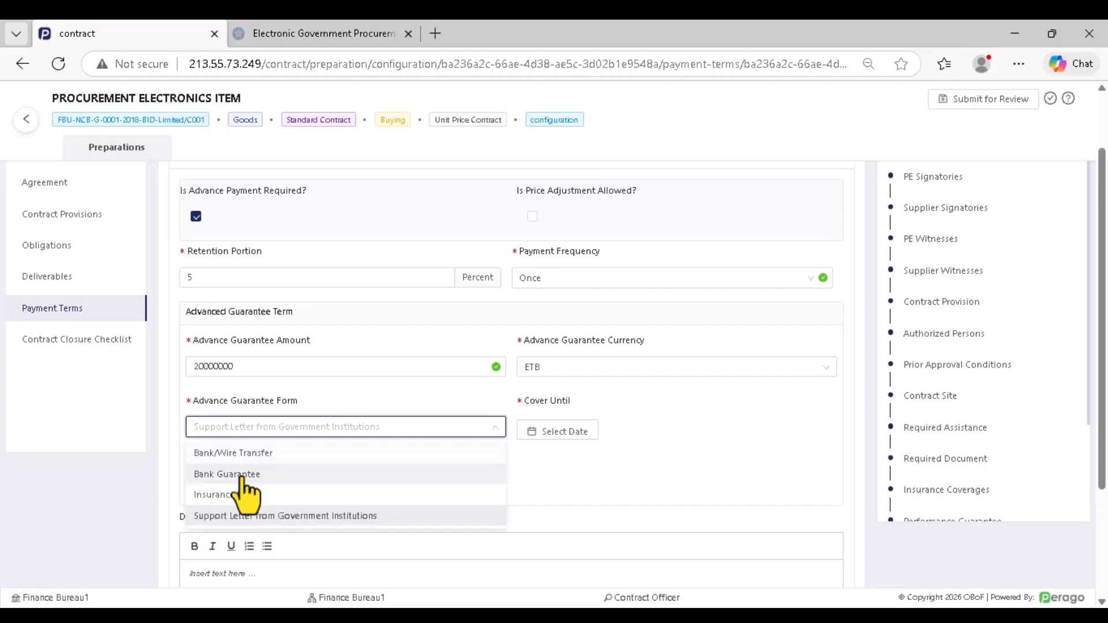
pyautogui.click(262, 471)
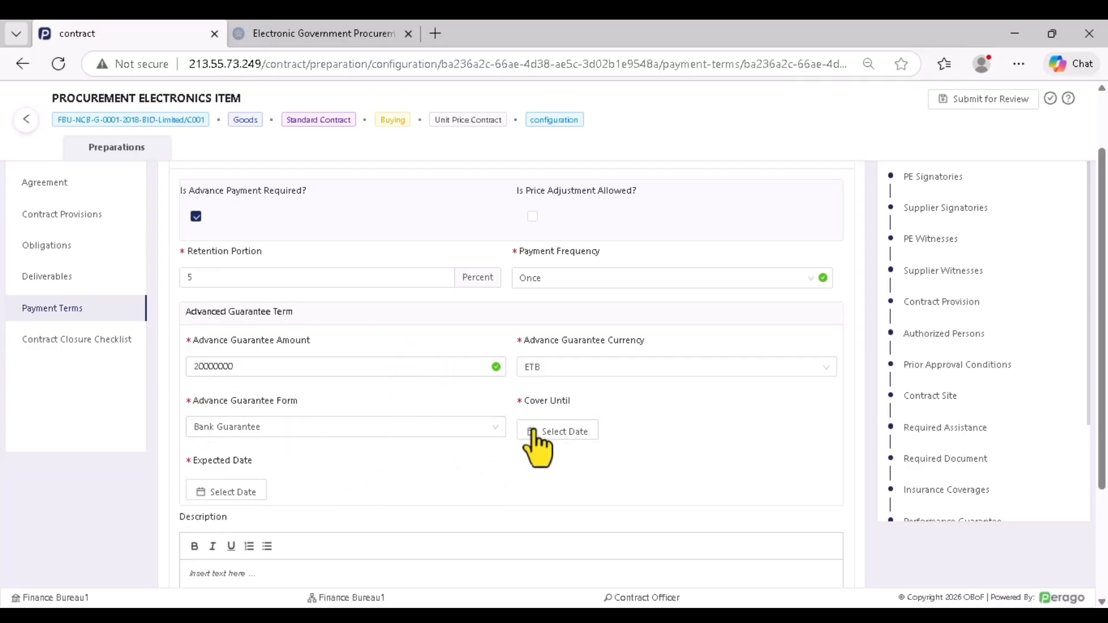
pyautogui.click(552, 430)
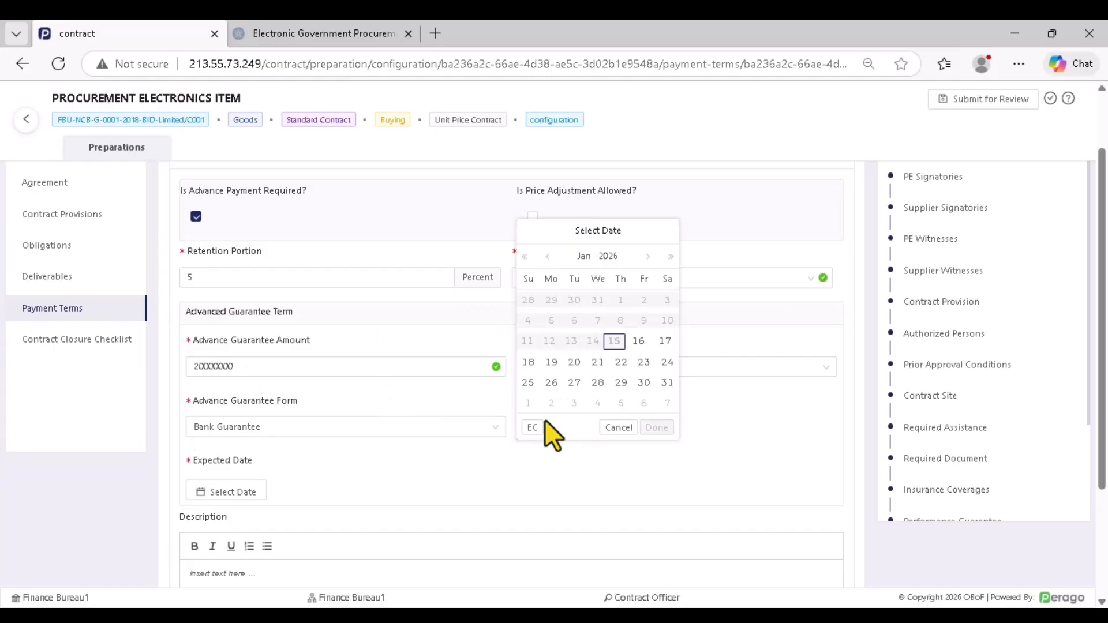
pyautogui.click(644, 383)
pyautogui.click(656, 427)
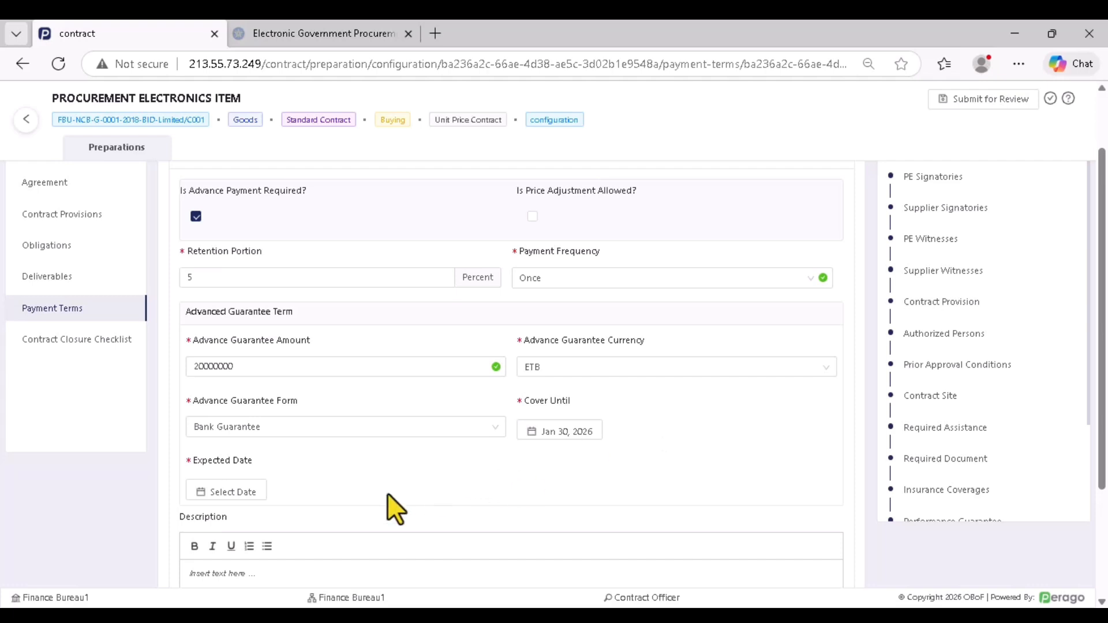
pyautogui.click(225, 493)
pyautogui.click(308, 401)
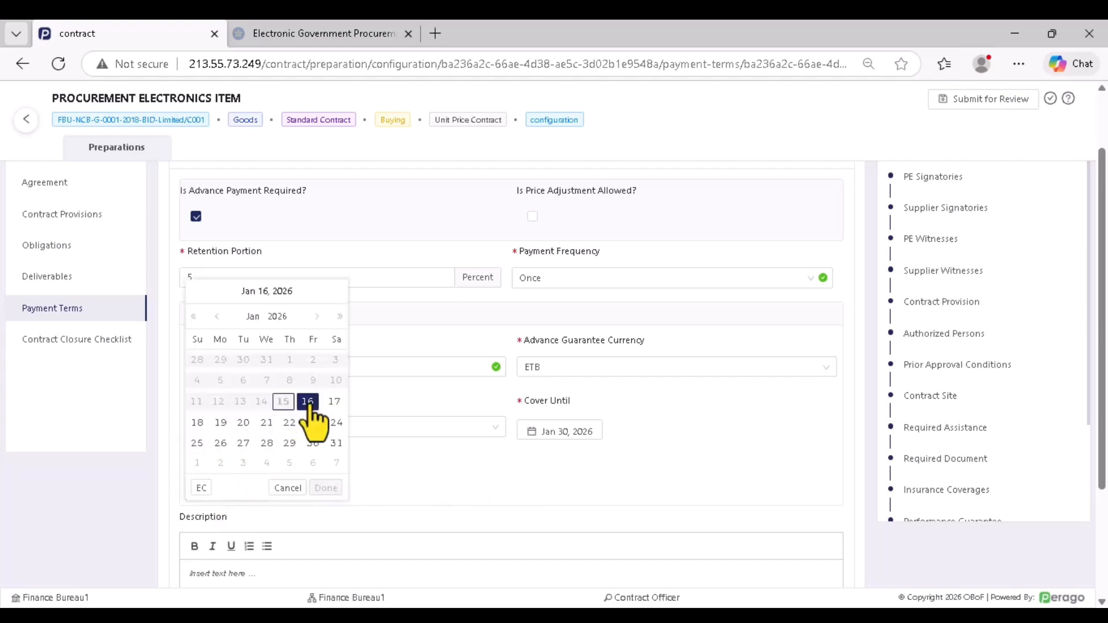
pyautogui.click(326, 488)
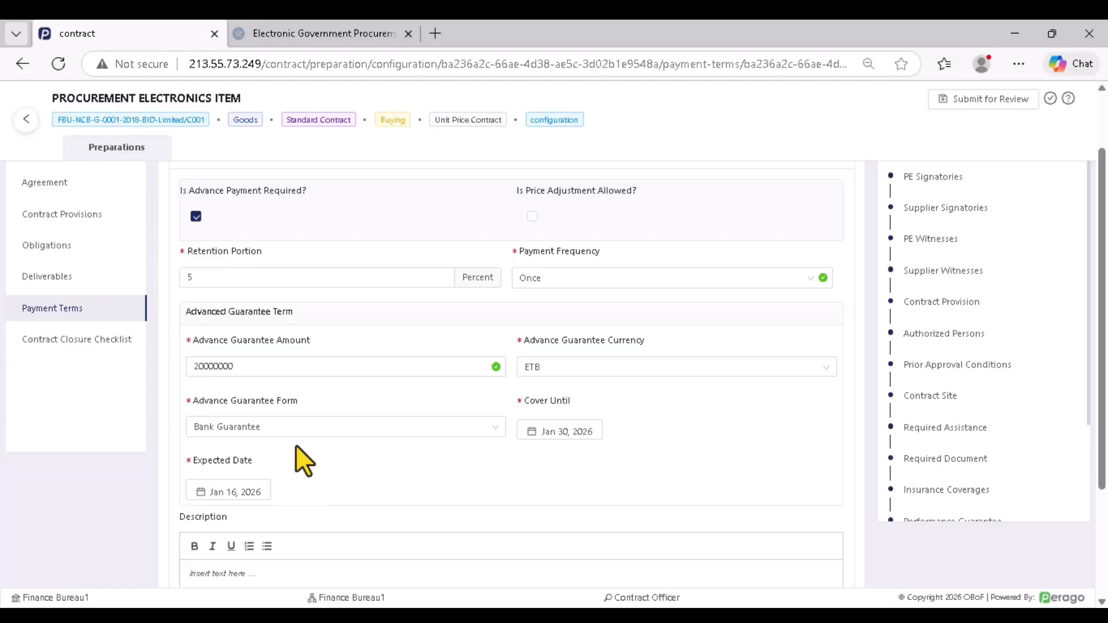
# Paste 'Description' as the payment-term description and save the payment terms
pyautogui.scroll(-2, 295, 444)
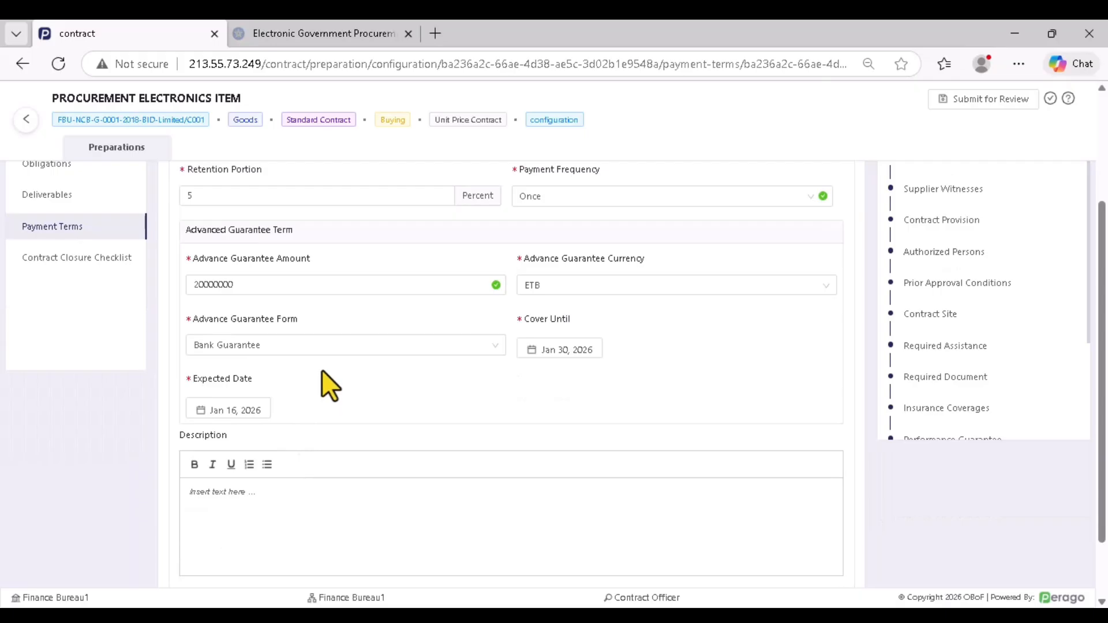
pyautogui.scroll(-2, 331, 392)
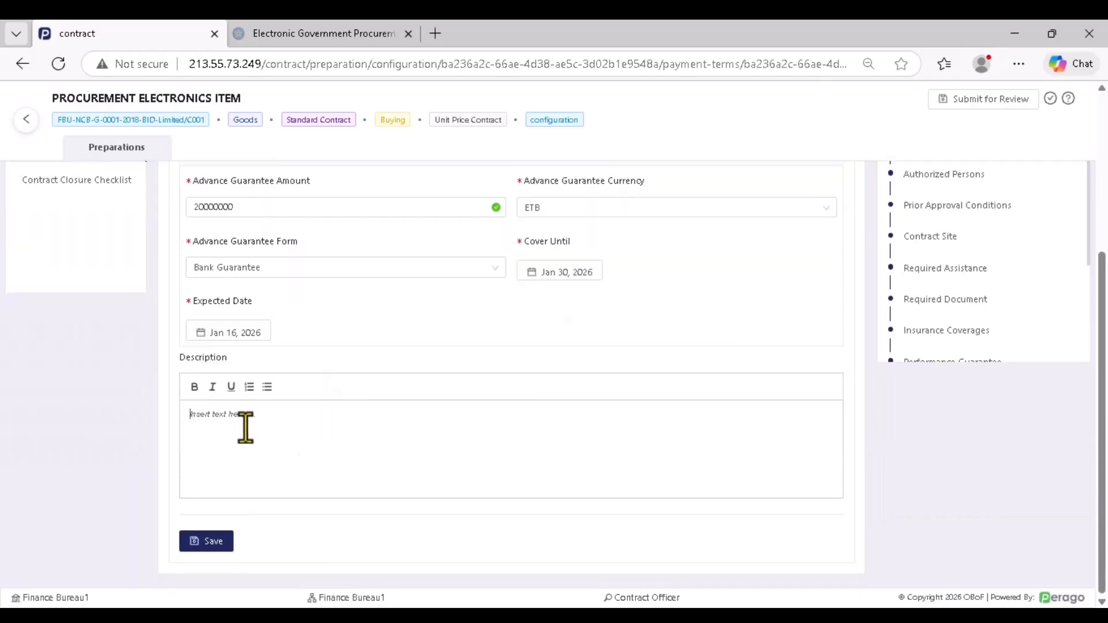
pyautogui.moveTo(233, 353); pyautogui.dragTo(171, 355)
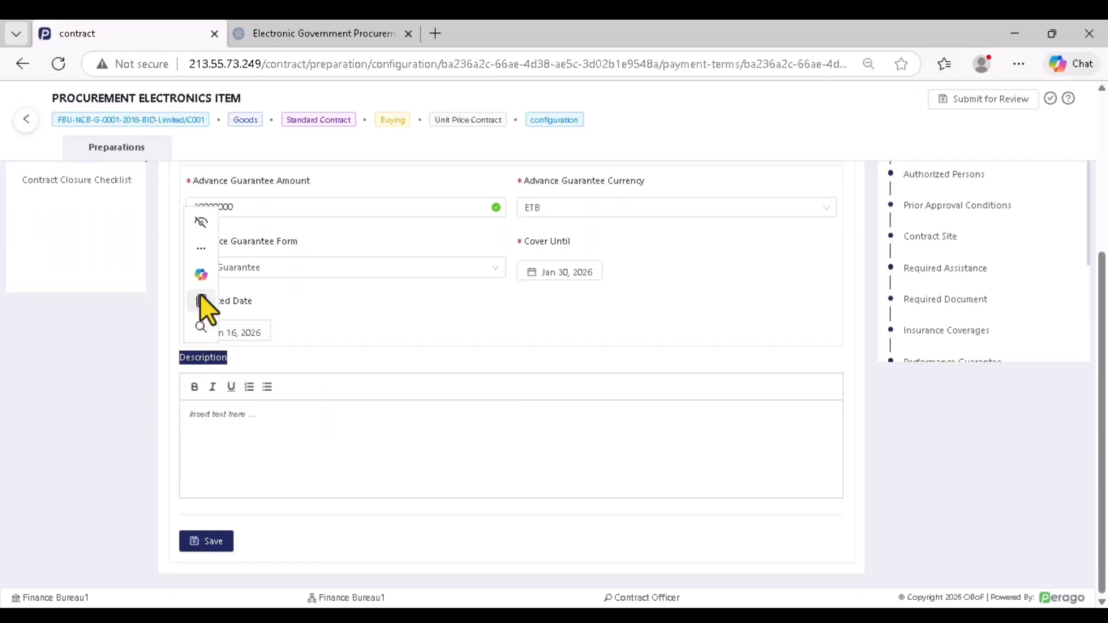
pyautogui.click(201, 302)
pyautogui.rightClick(206, 416)
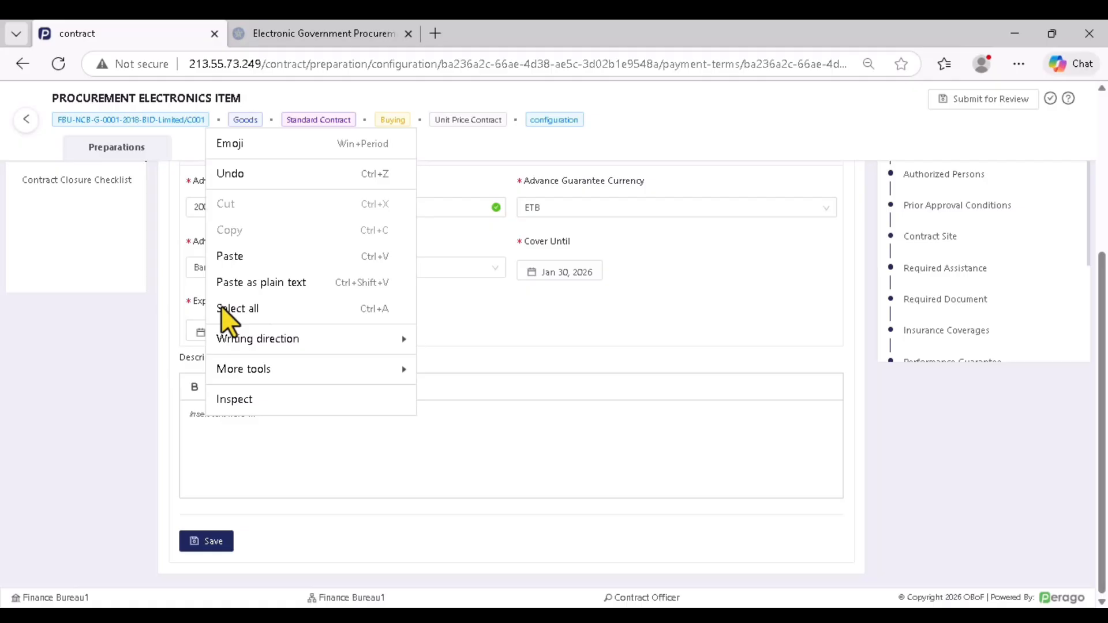
pyautogui.click(227, 255)
pyautogui.click(213, 541)
pyautogui.scroll(3, 278, 510)
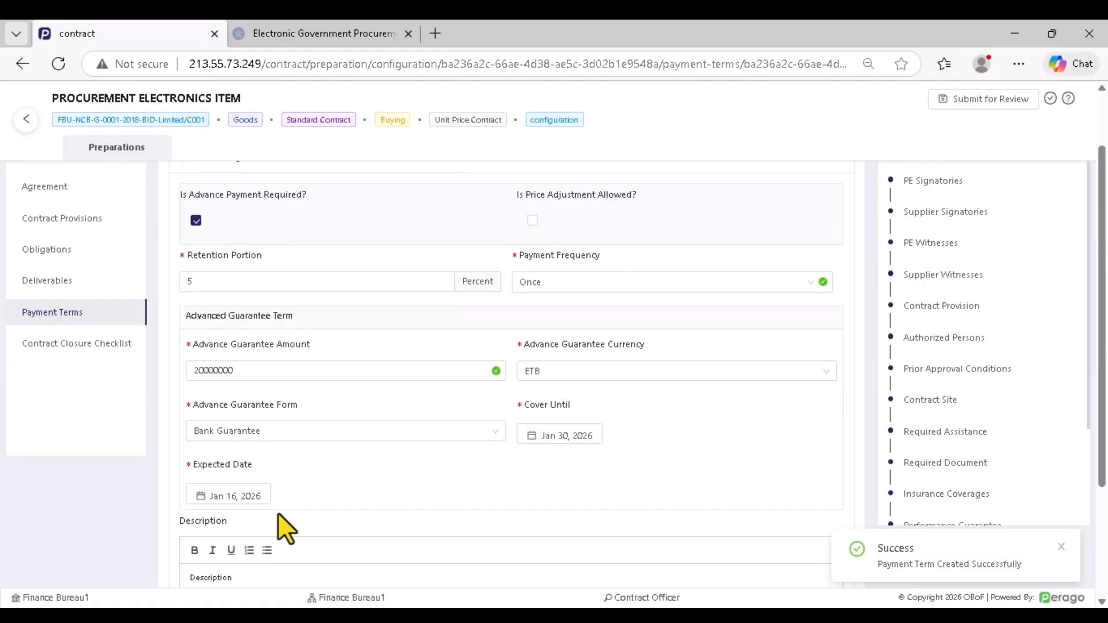
pyautogui.scroll(-3, 290, 473)
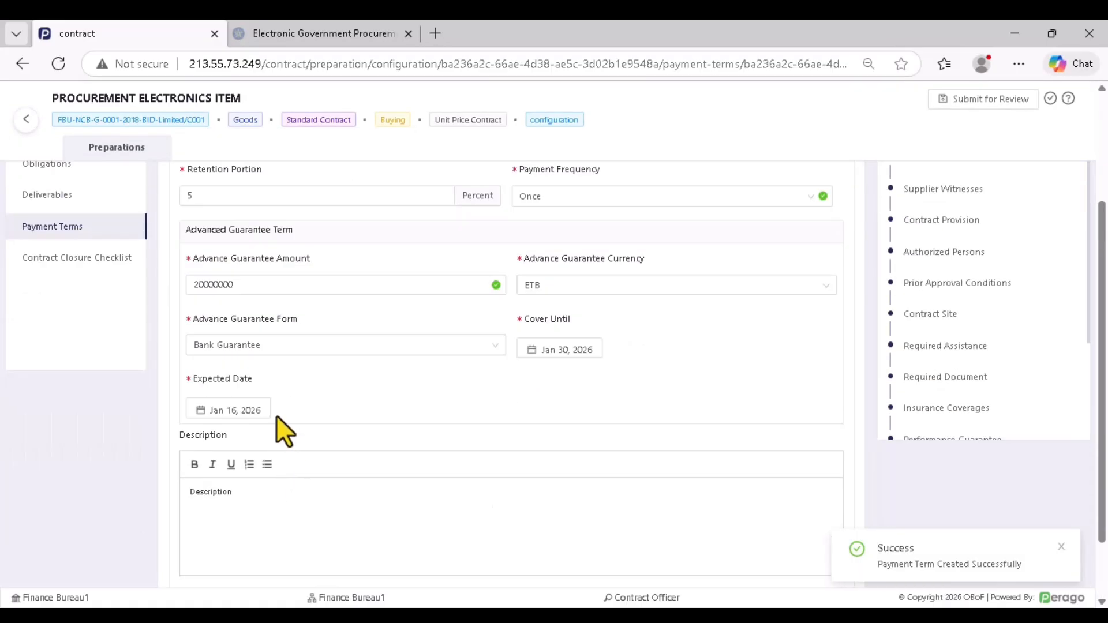
pyautogui.scroll(2, 372, 401)
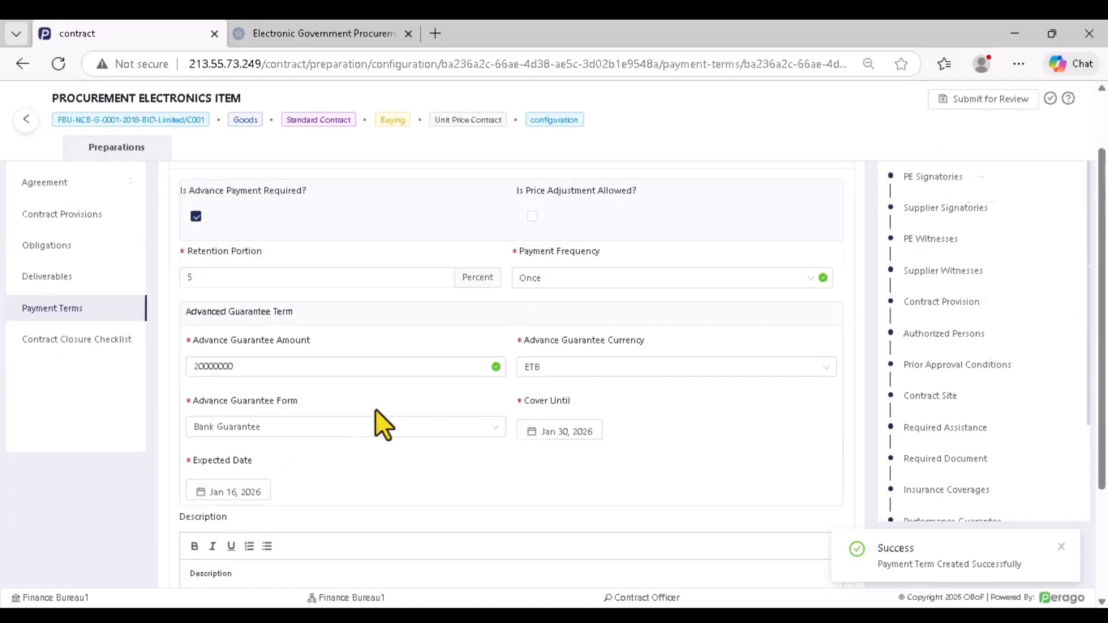
pyautogui.scroll(-3, 376, 408)
pyautogui.scroll(4, 323, 392)
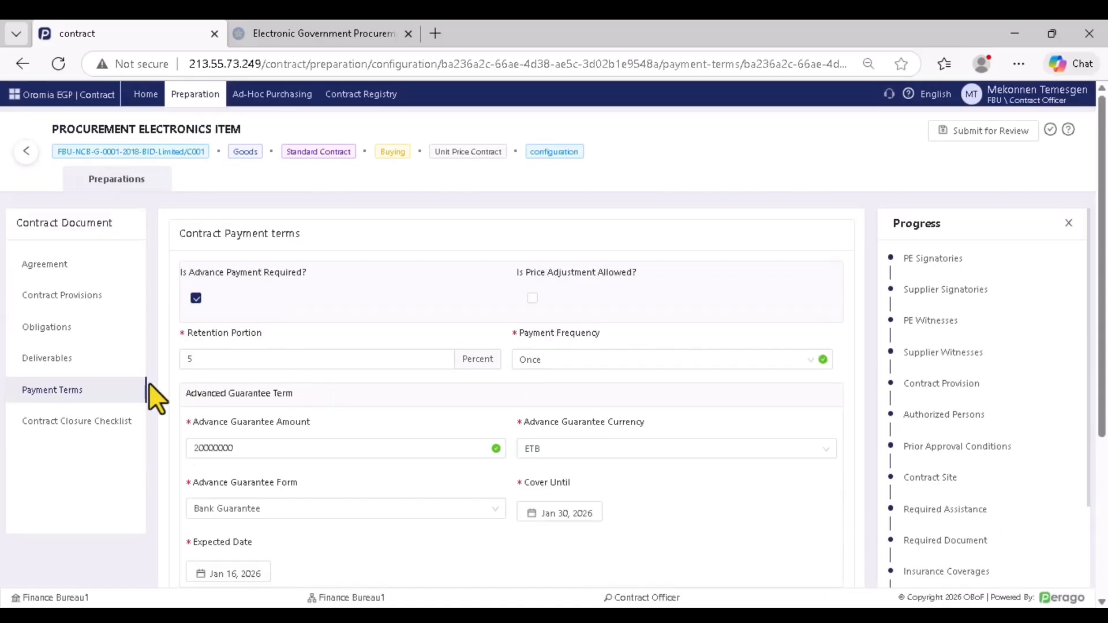
# Create and save a closure checklist item named 'Inspection complete'
pyautogui.click(81, 432)
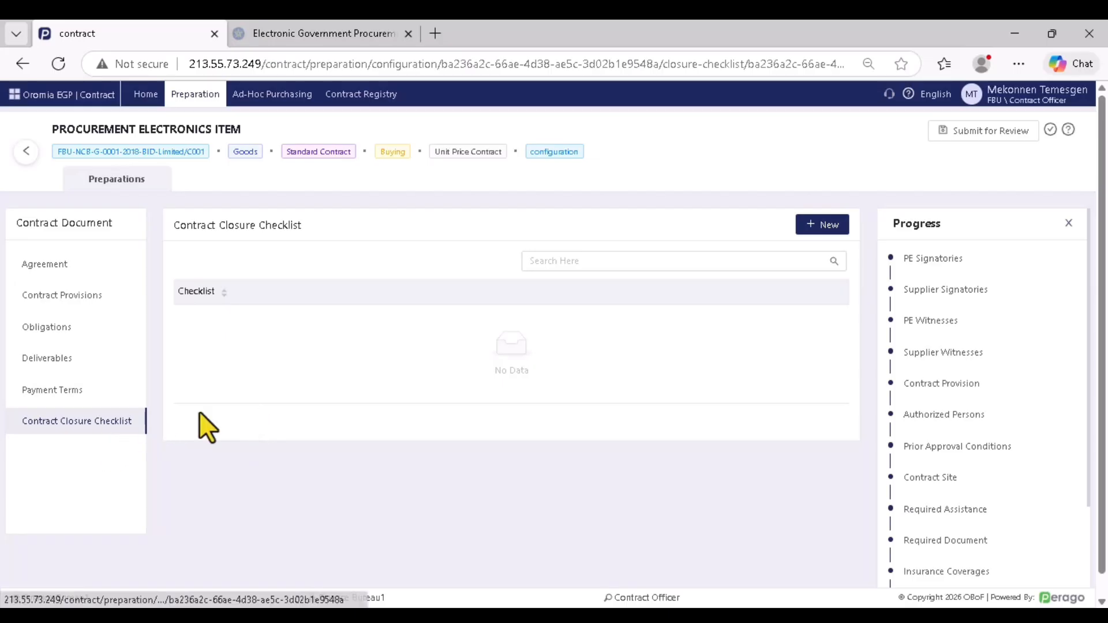
pyautogui.click(821, 230)
pyautogui.click(445, 366)
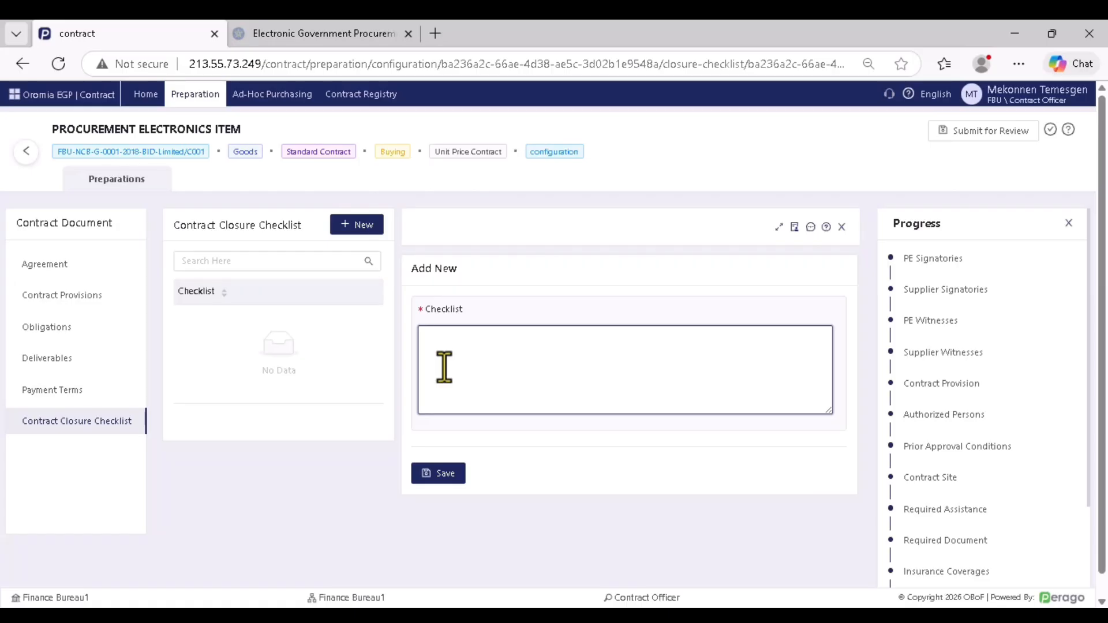
pyautogui.write('Inspection complete')
pyautogui.click(441, 475)
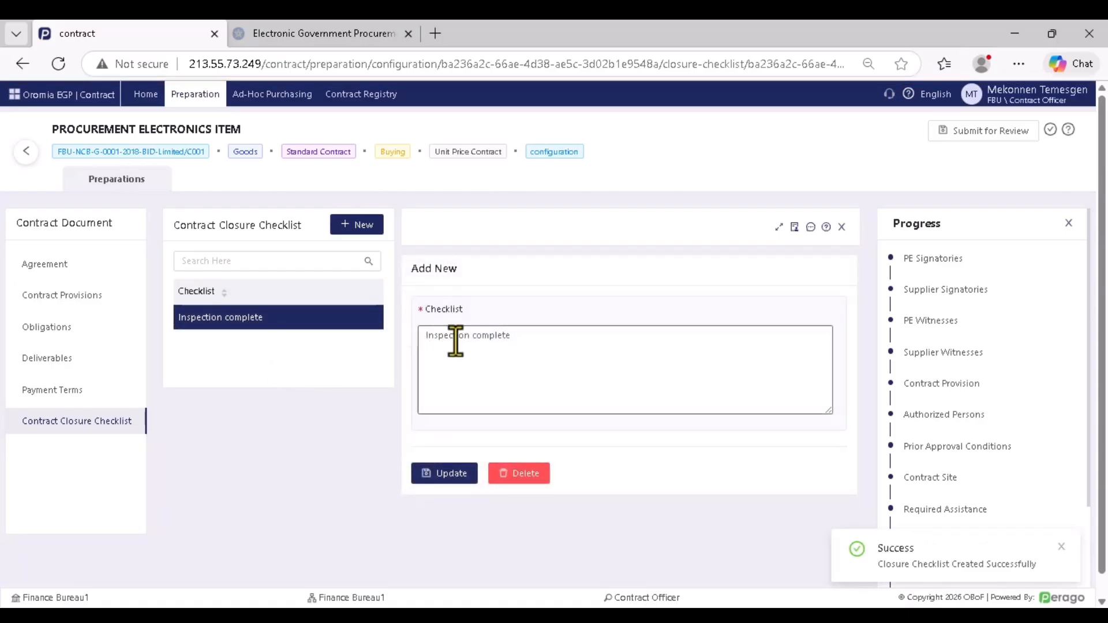
# Add a new closure checklist item named 'cpo' and save it
pyautogui.click(350, 228)
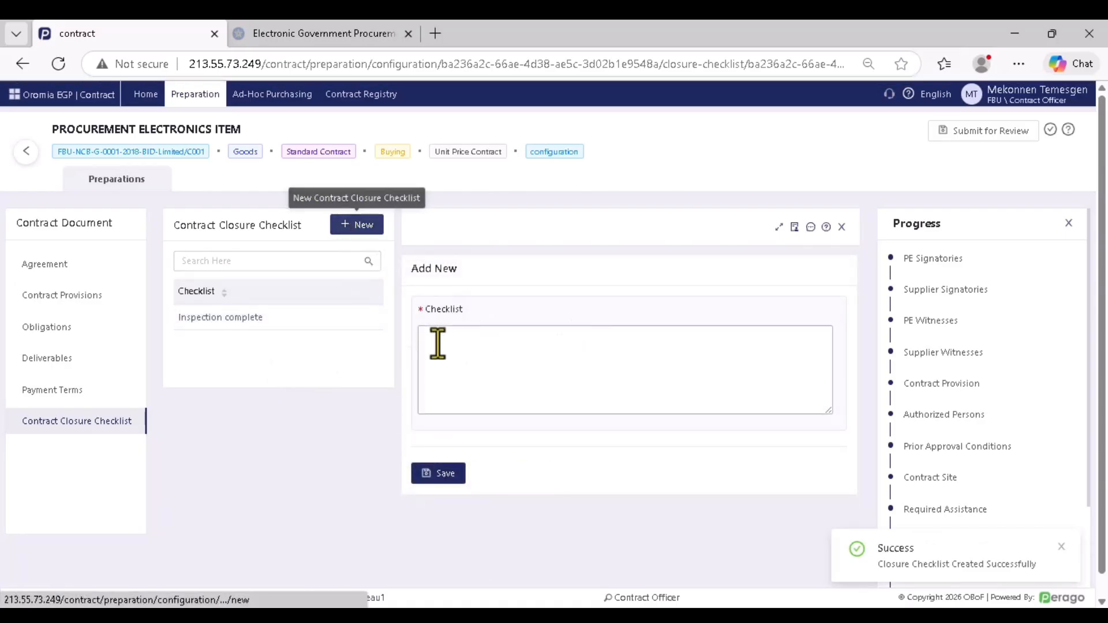
pyautogui.click(437, 353)
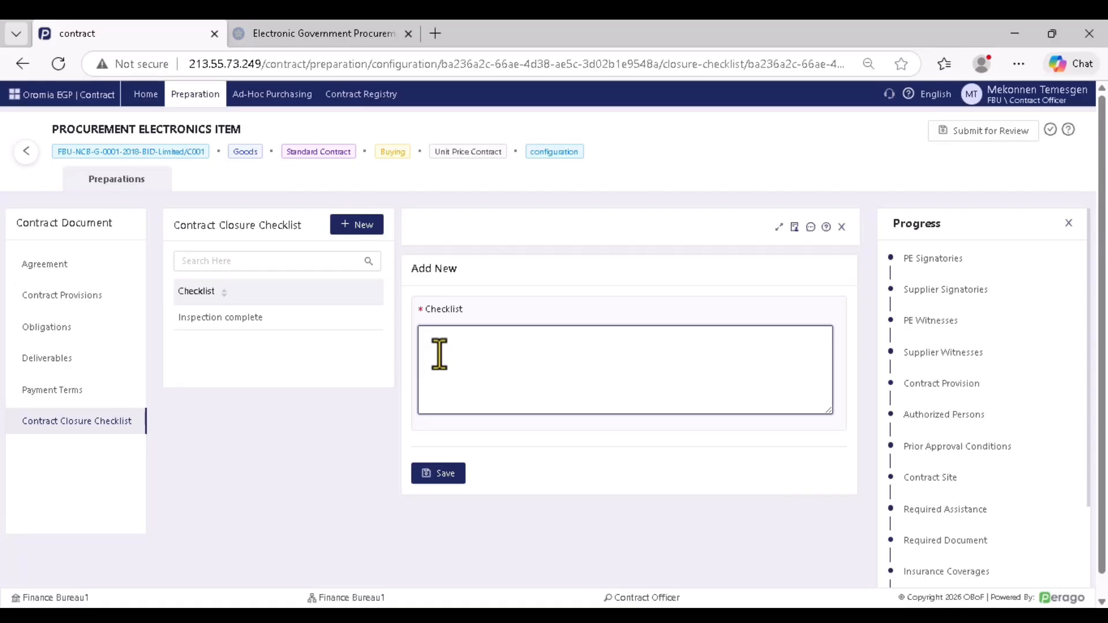
pyautogui.write('cool')
pyautogui.click(439, 474)
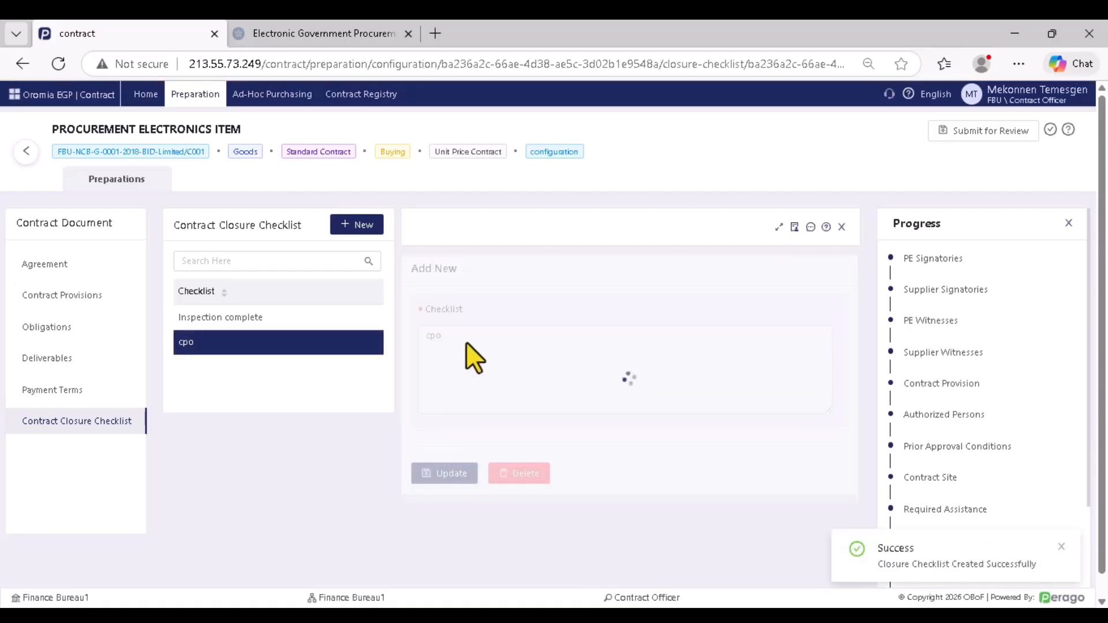
# Check the cpo and Inspection complete checklist rows, then reload the checklist page
pyautogui.moveTo(458, 350); pyautogui.dragTo(400, 345)
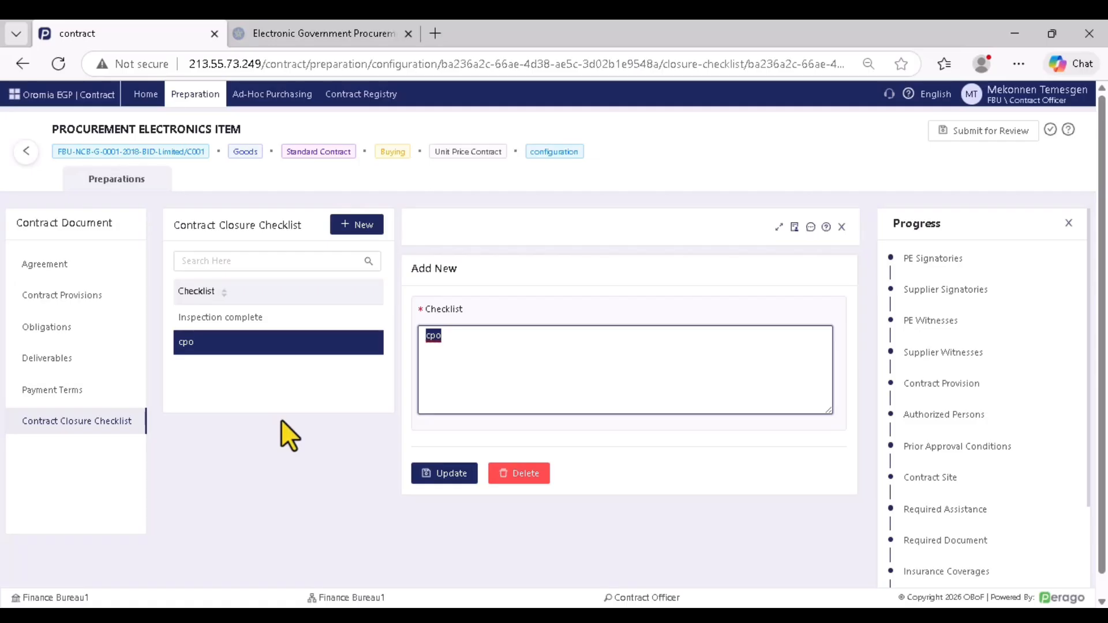
pyautogui.click(354, 349)
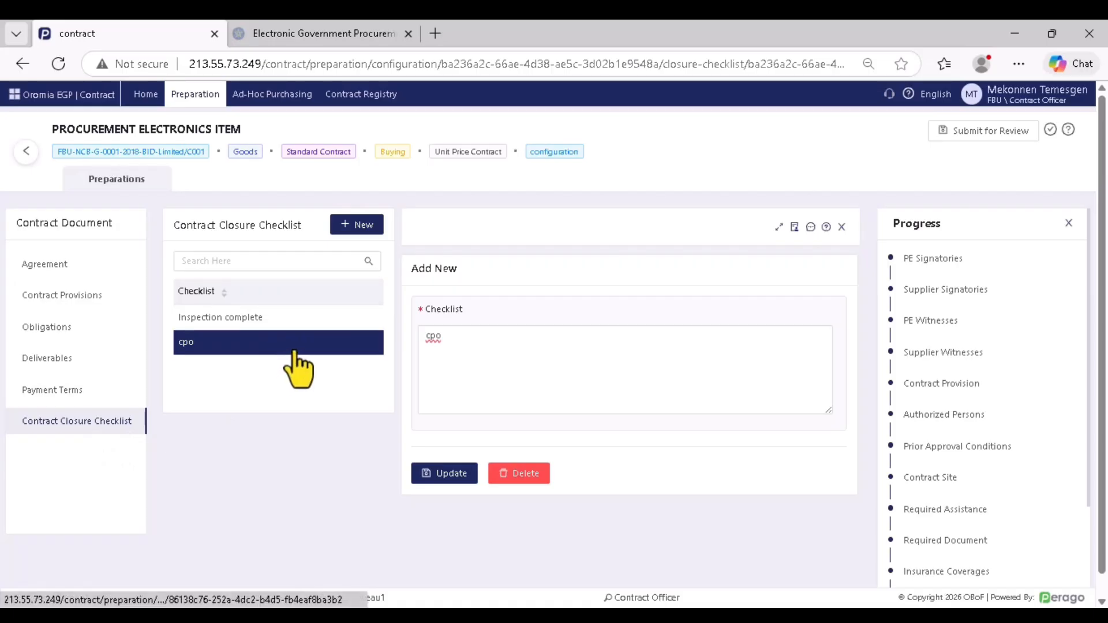
pyautogui.click(275, 321)
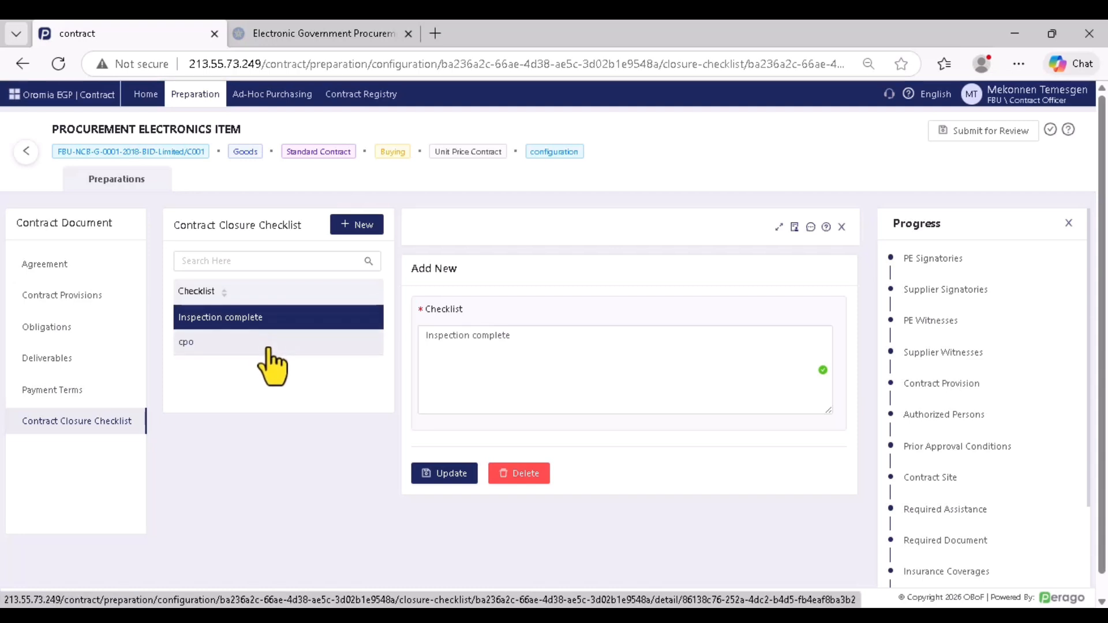
pyautogui.click(269, 350)
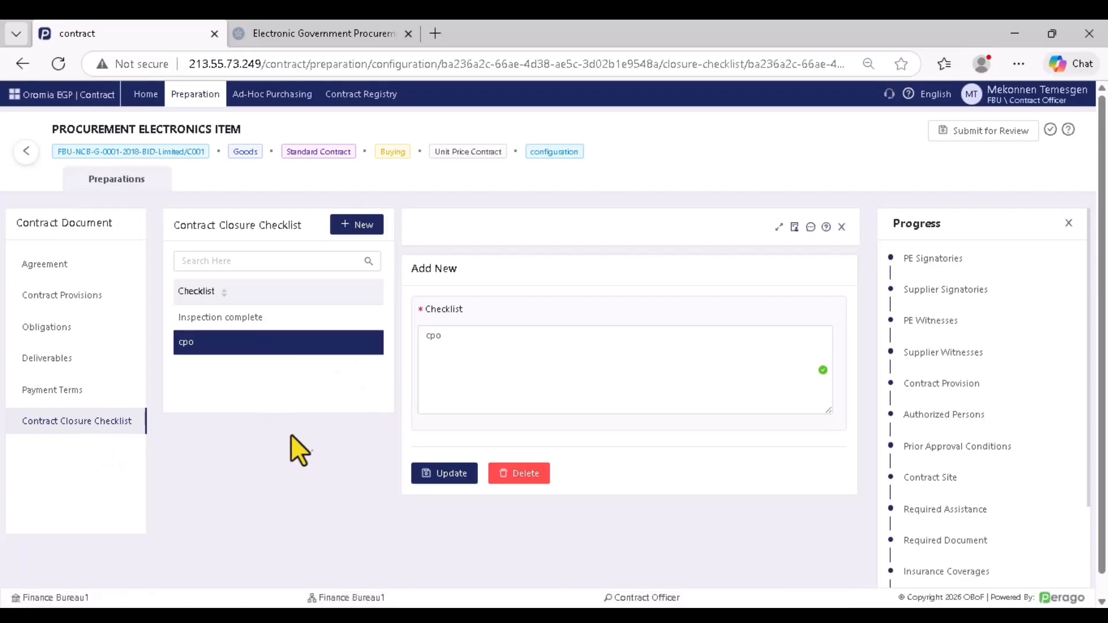
pyautogui.click(58, 63)
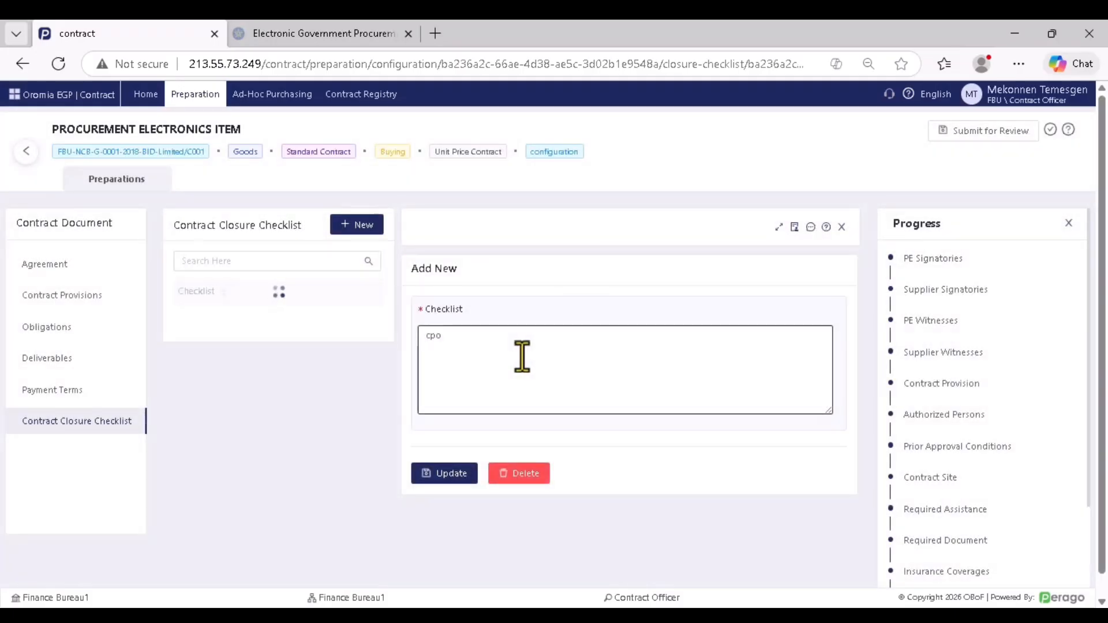
pyautogui.scroll(-3, 923, 370)
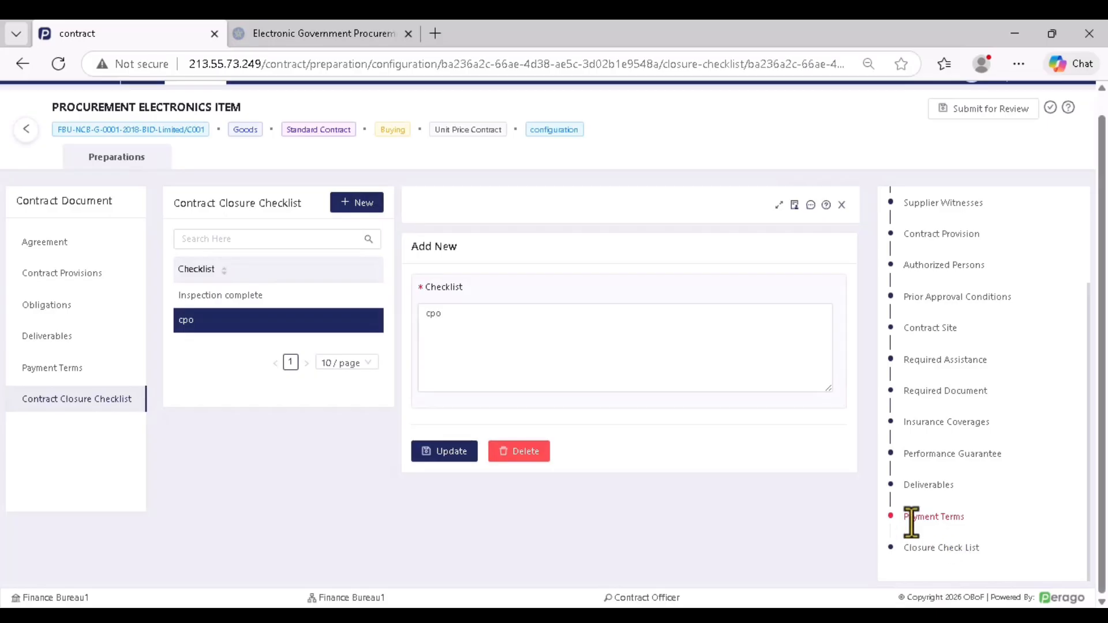
# Toggle 'Is Price Adjustment Allowed?' on and back off in Payment Terms, then submit for review
pyautogui.click(63, 370)
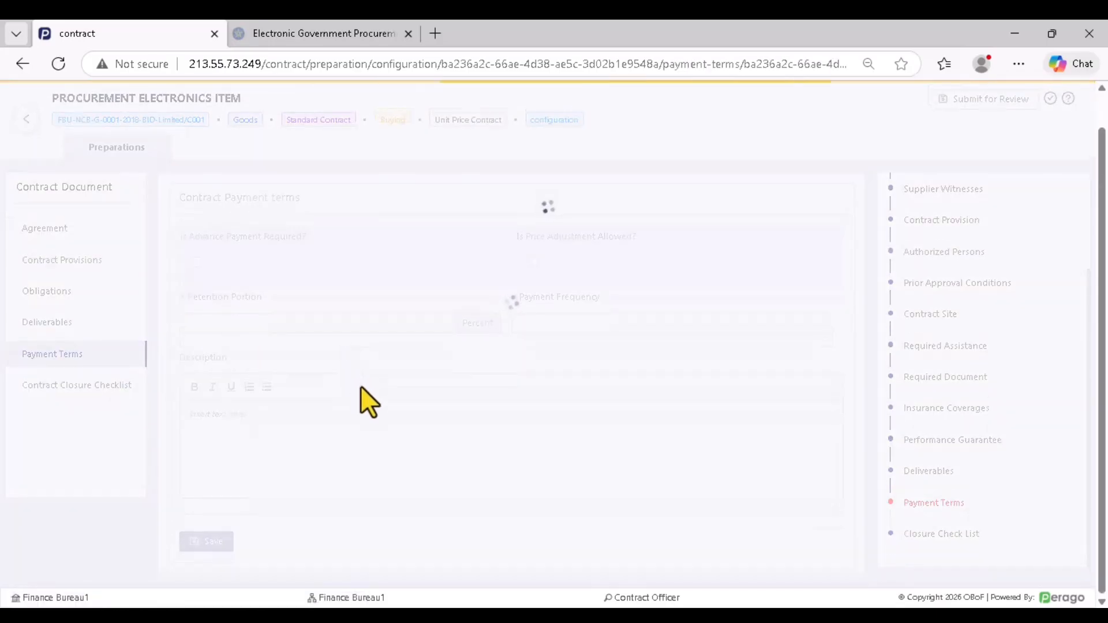
pyautogui.scroll(-4, 373, 390)
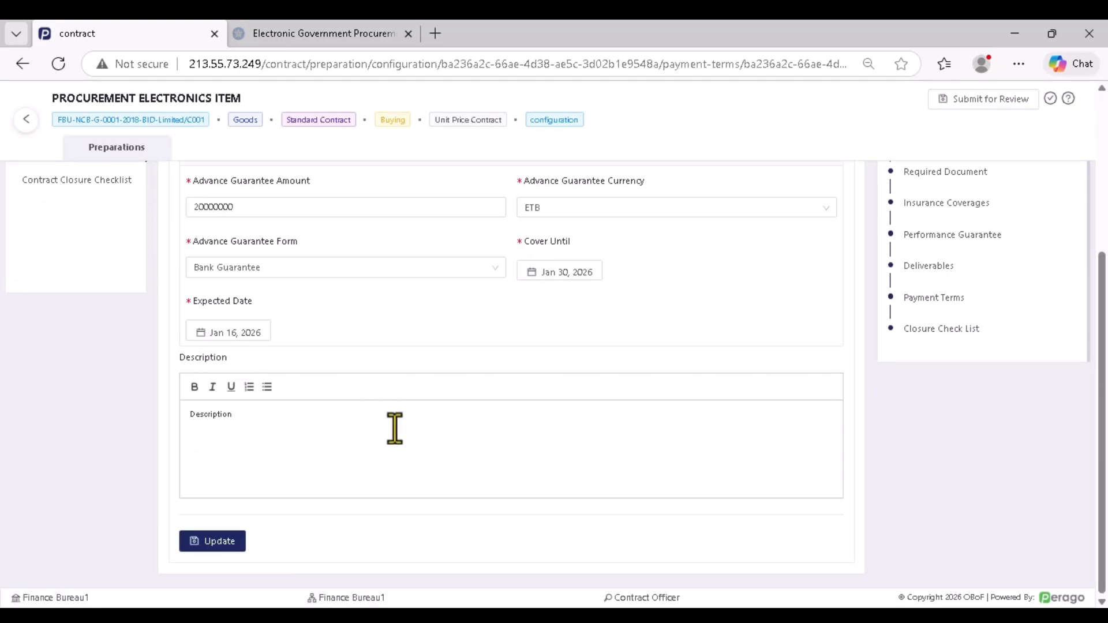
pyautogui.scroll(4, 407, 446)
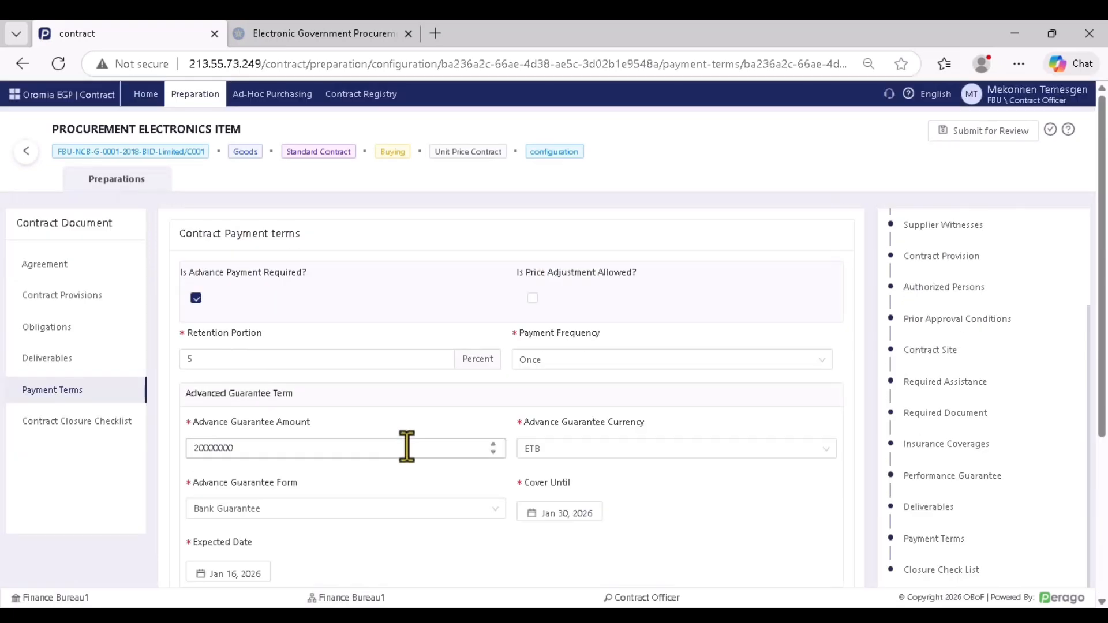
pyautogui.click(532, 298)
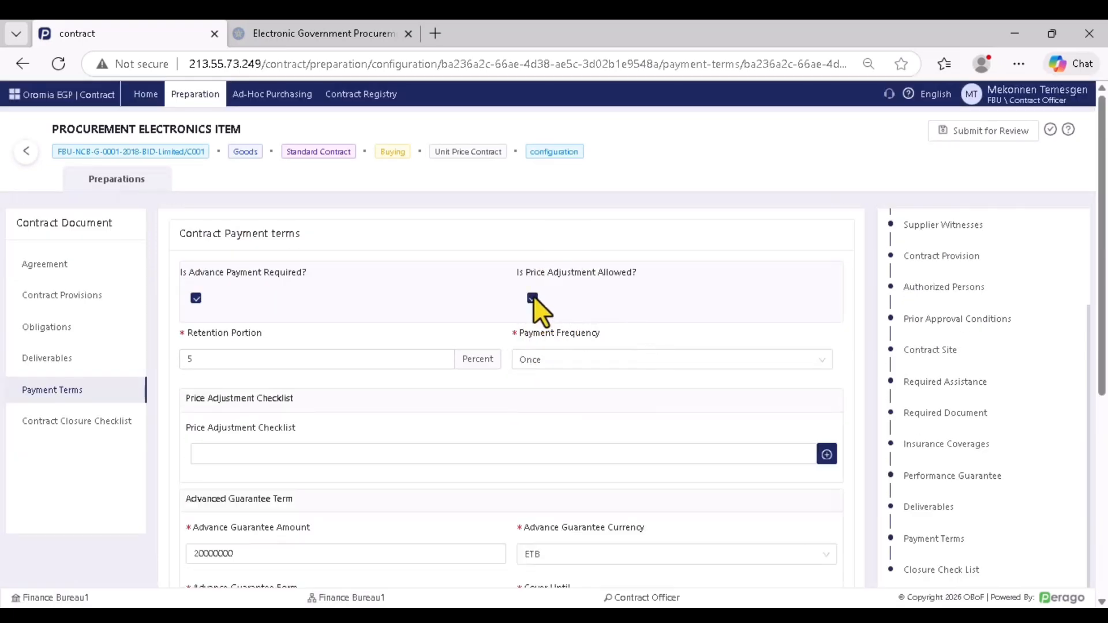
pyautogui.click(532, 298)
pyautogui.click(57, 64)
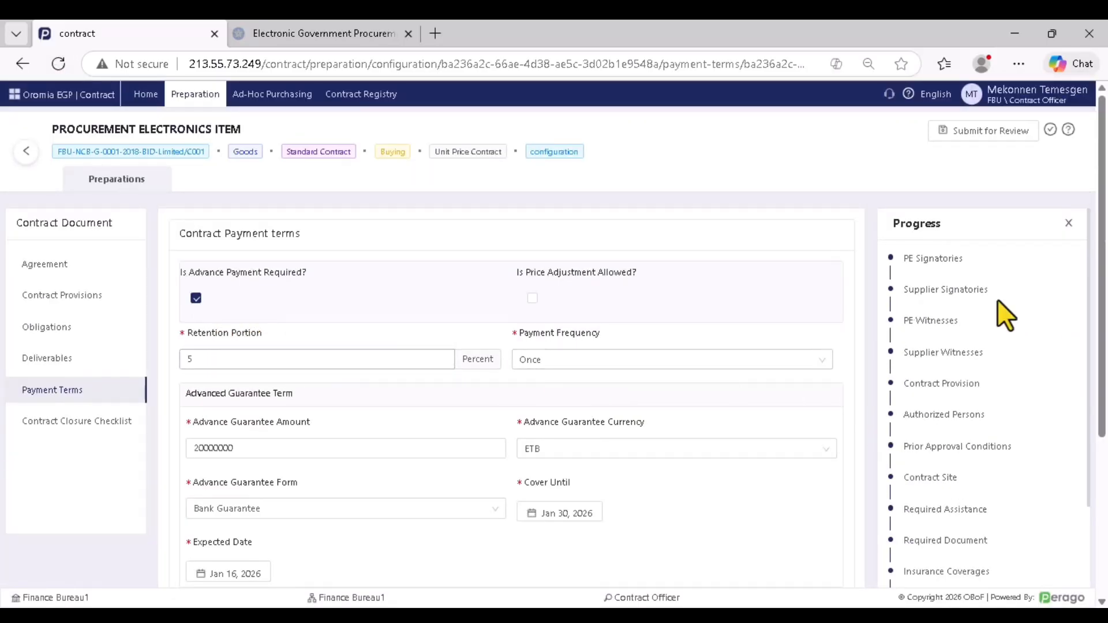
pyautogui.click(980, 136)
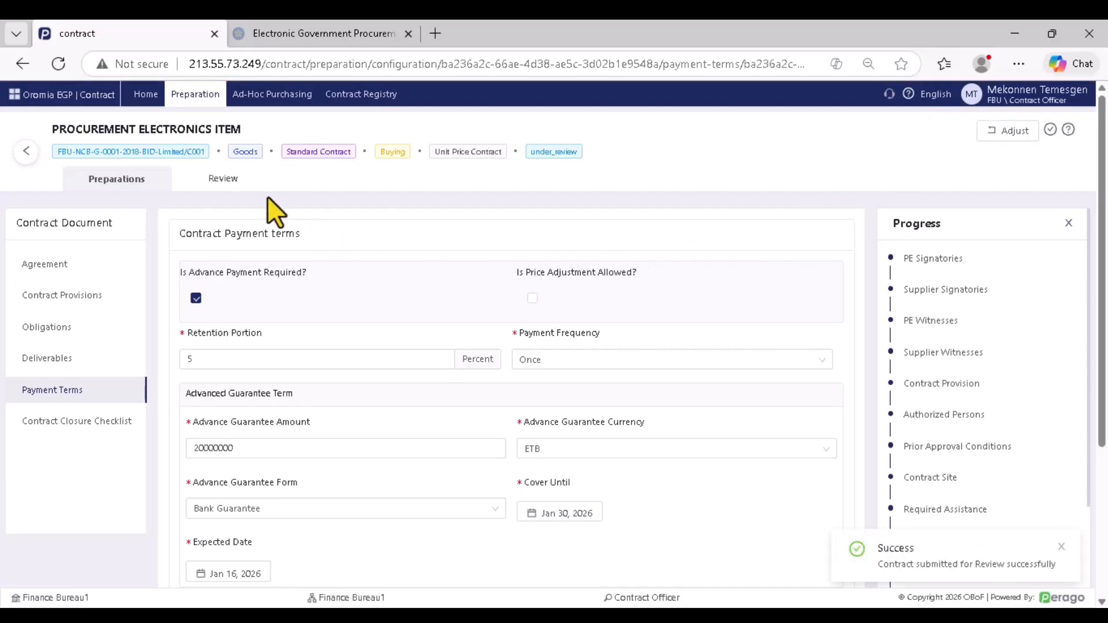
pyautogui.click(213, 185)
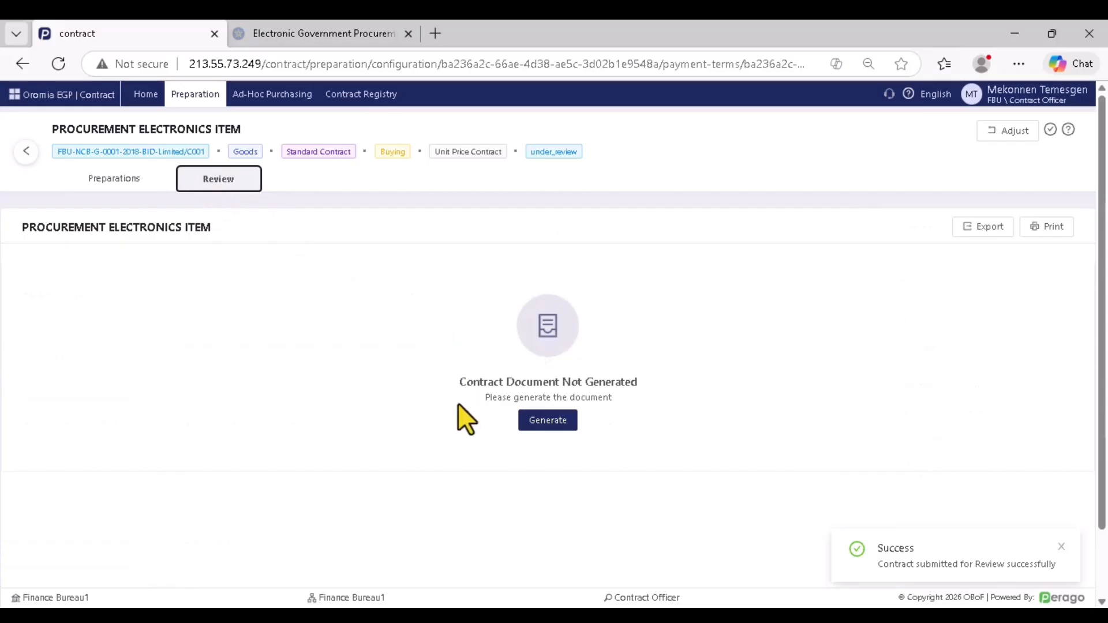
pyautogui.click(547, 428)
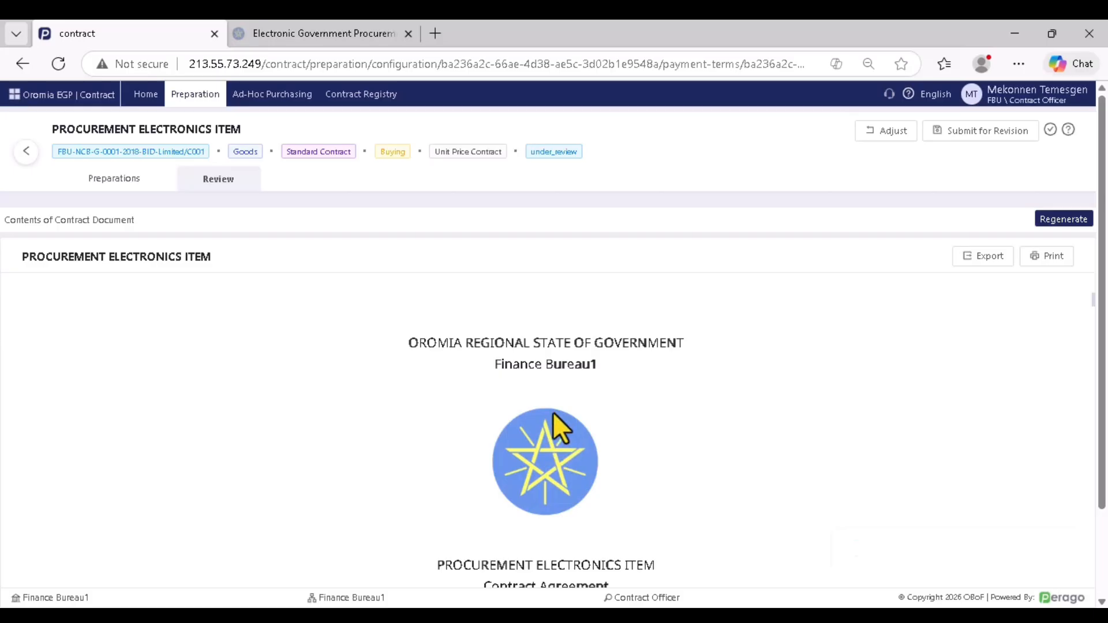
pyautogui.scroll(-5, 555, 402)
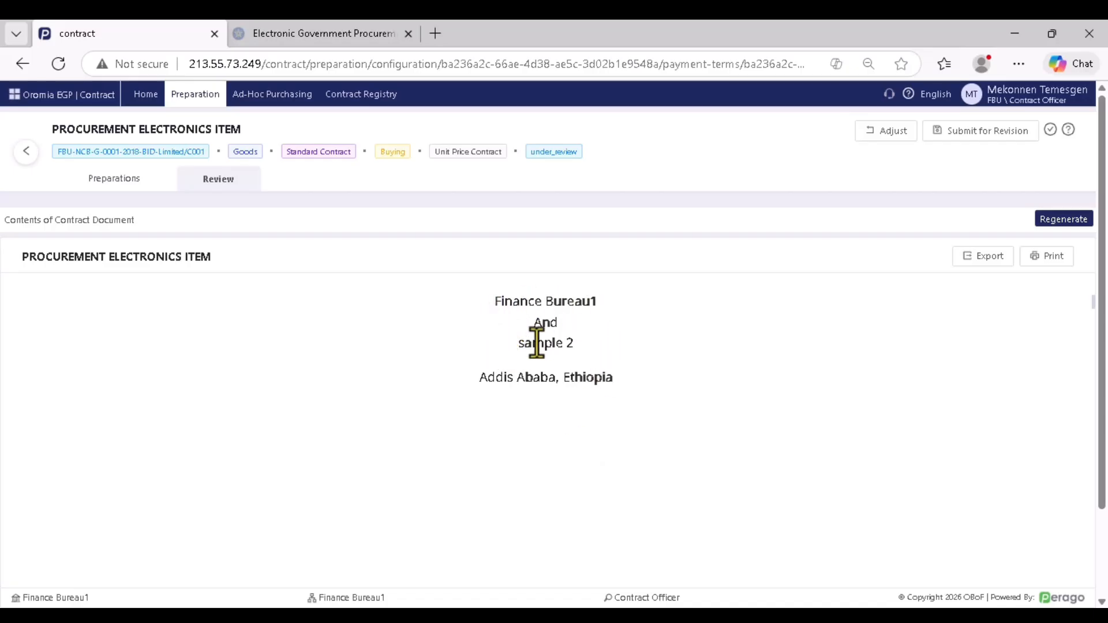
pyautogui.scroll(-5, 566, 375)
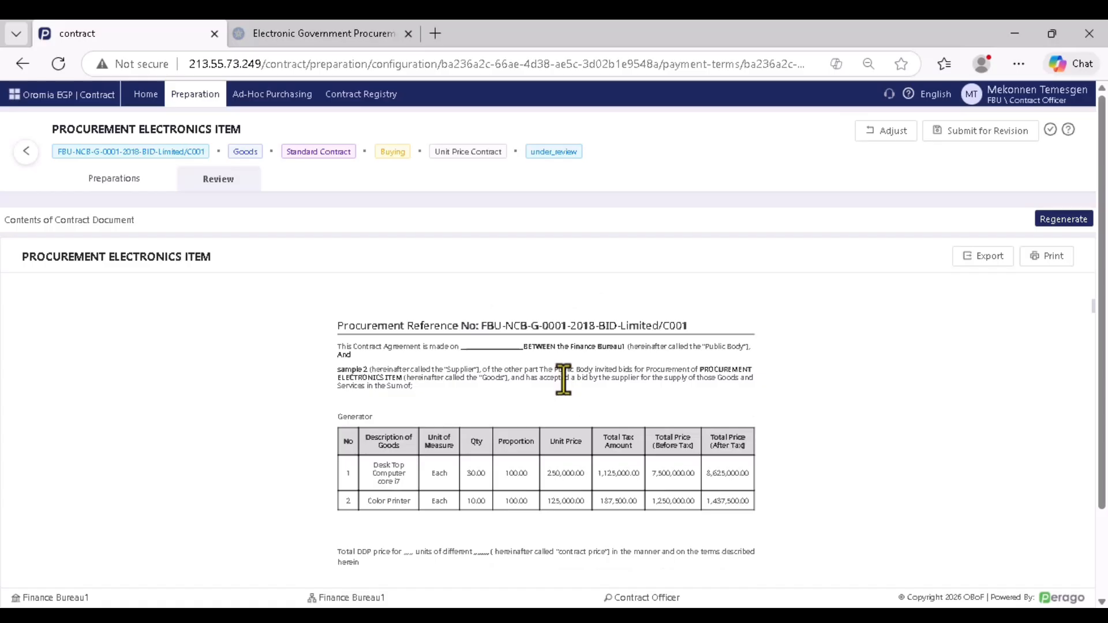
pyautogui.scroll(-3, 544, 396)
pyautogui.scroll(2, 532, 392)
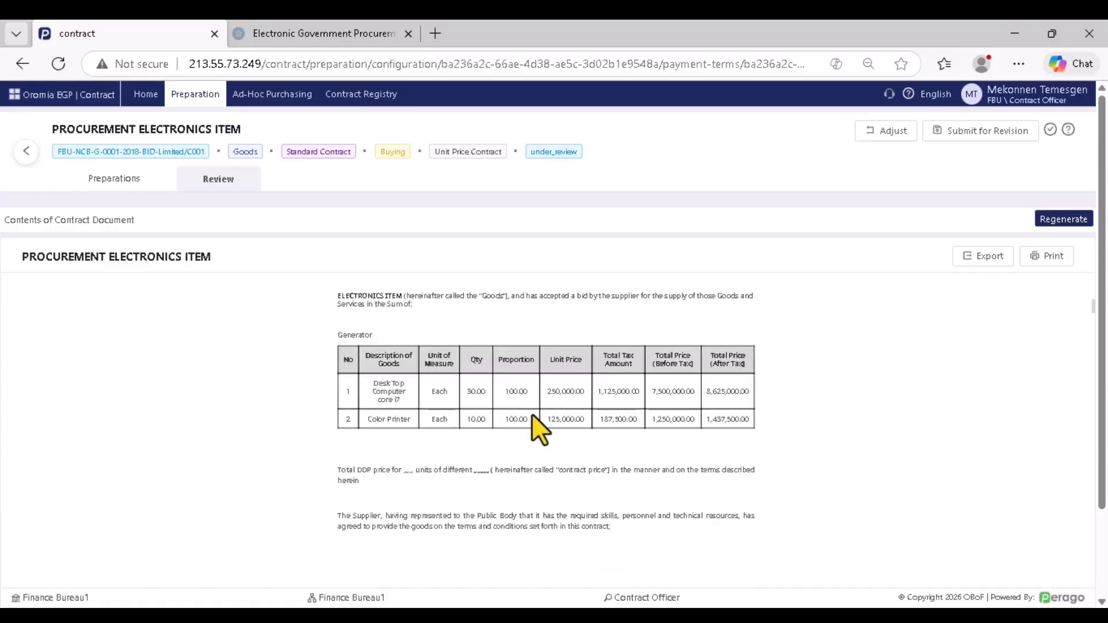
pyautogui.hotkey('ctrl', '+')
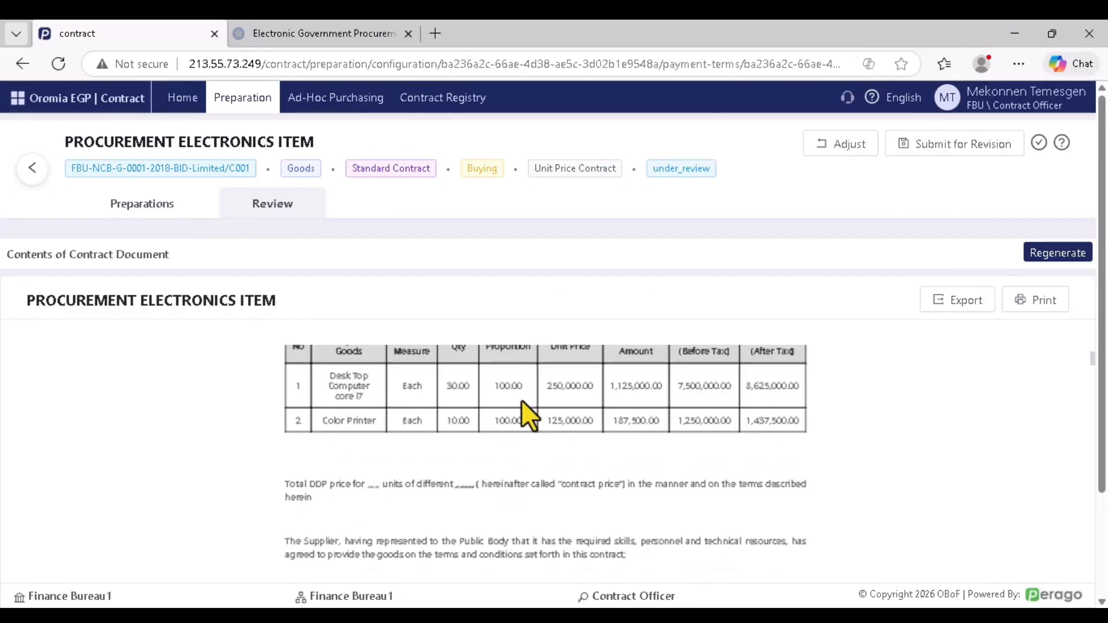
pyautogui.scroll(-10, 519, 408)
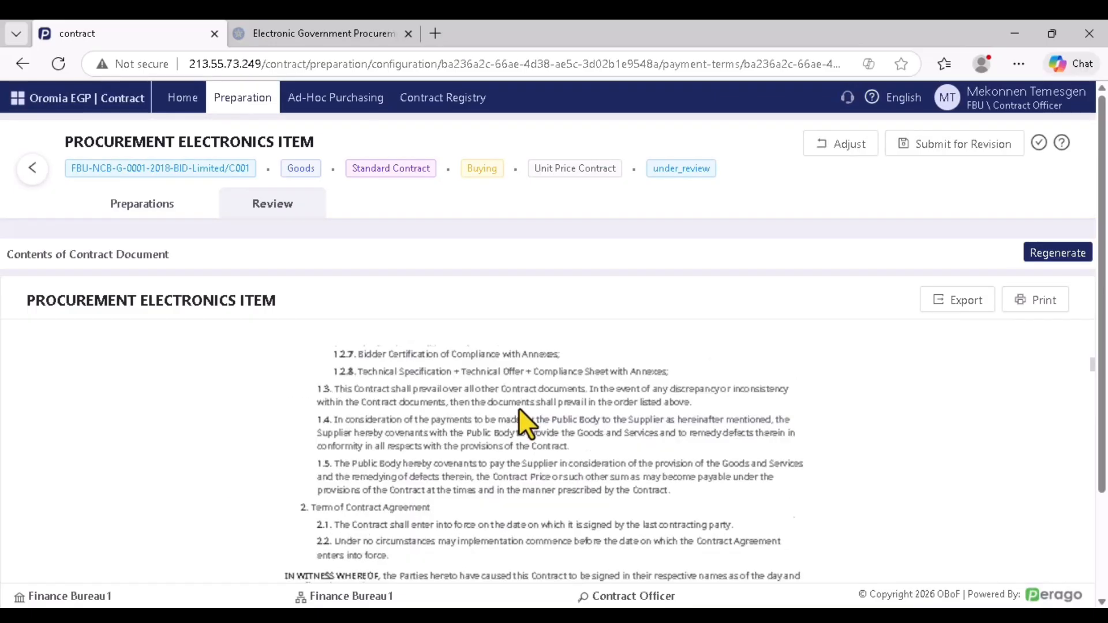
pyautogui.scroll(-3, 508, 427)
pyautogui.scroll(4, 505, 430)
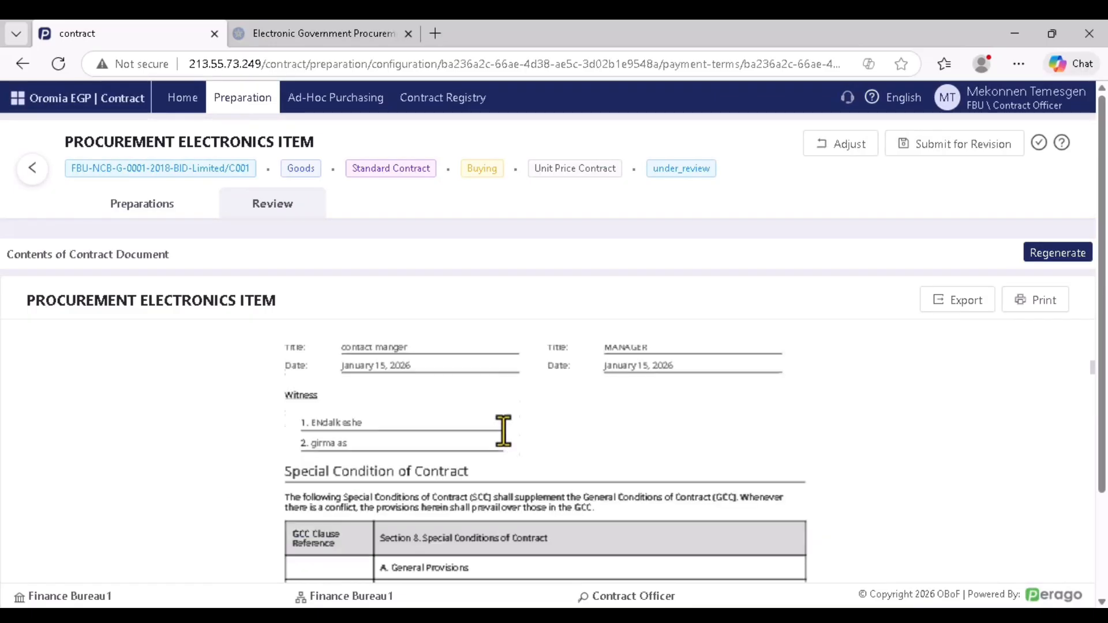
pyautogui.scroll(1, 411, 424)
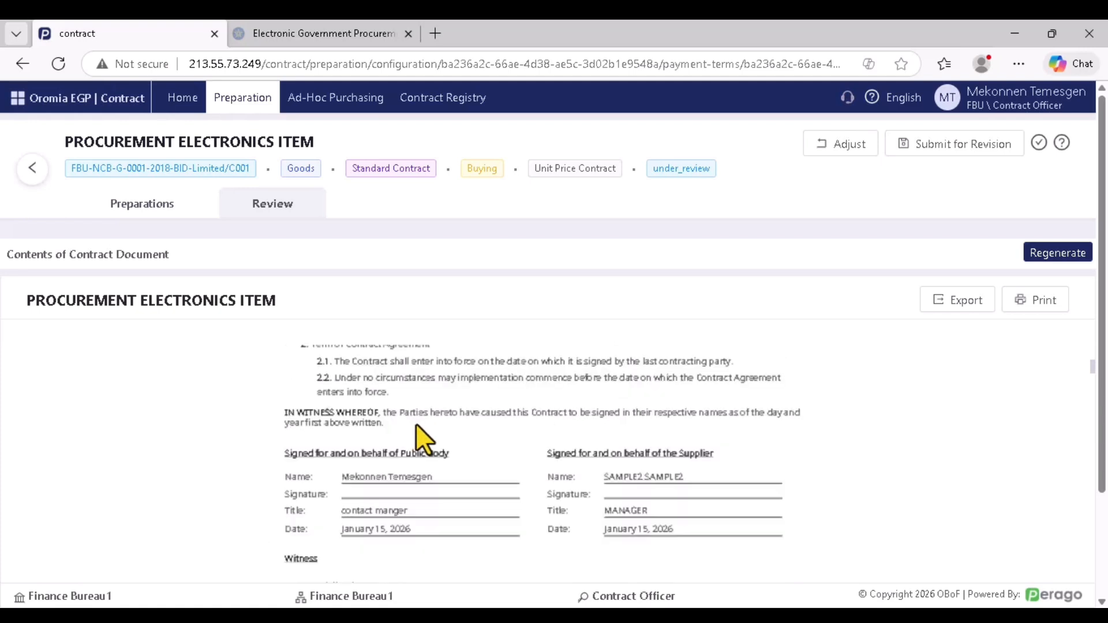
pyautogui.scroll(-6, 682, 489)
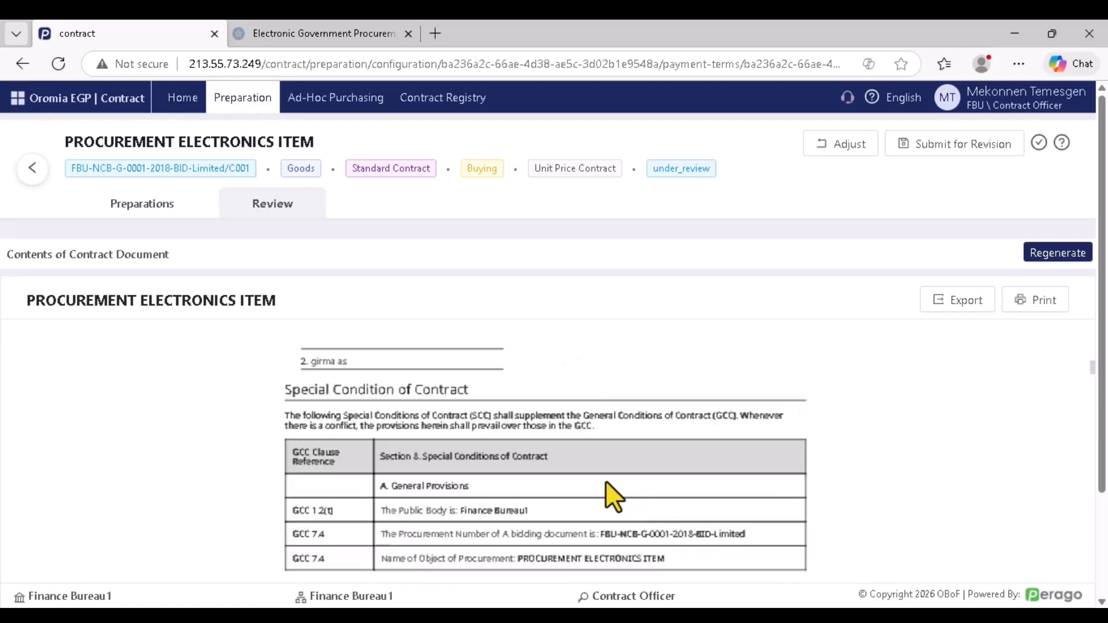
pyautogui.scroll(-10, 526, 468)
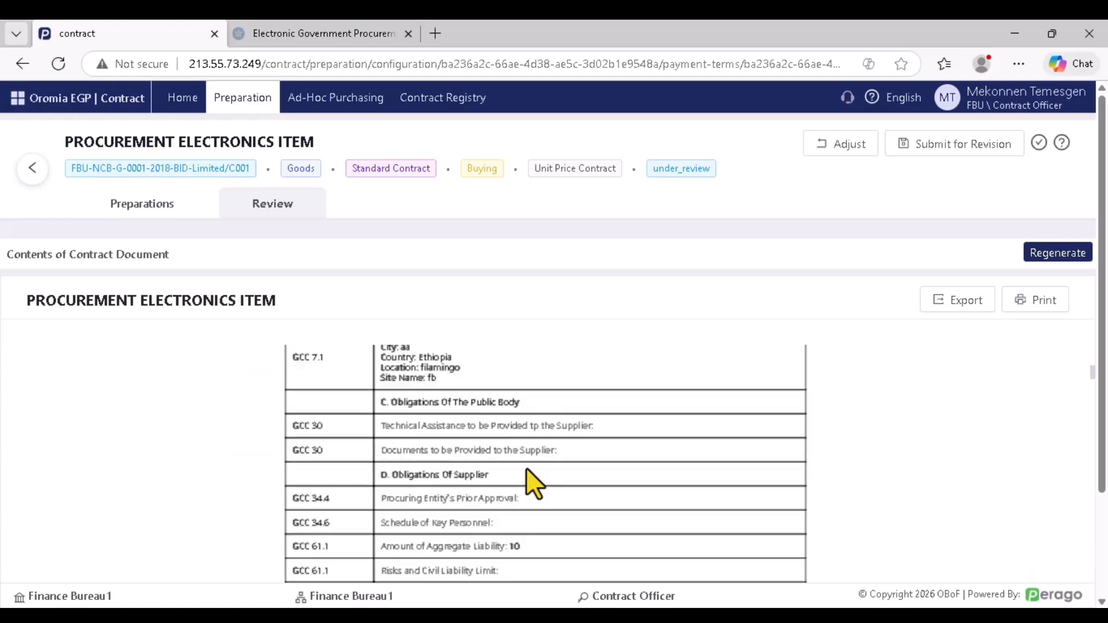
pyautogui.scroll(5, 525, 467)
pyautogui.scroll(-2, 528, 466)
pyautogui.scroll(-10, 529, 466)
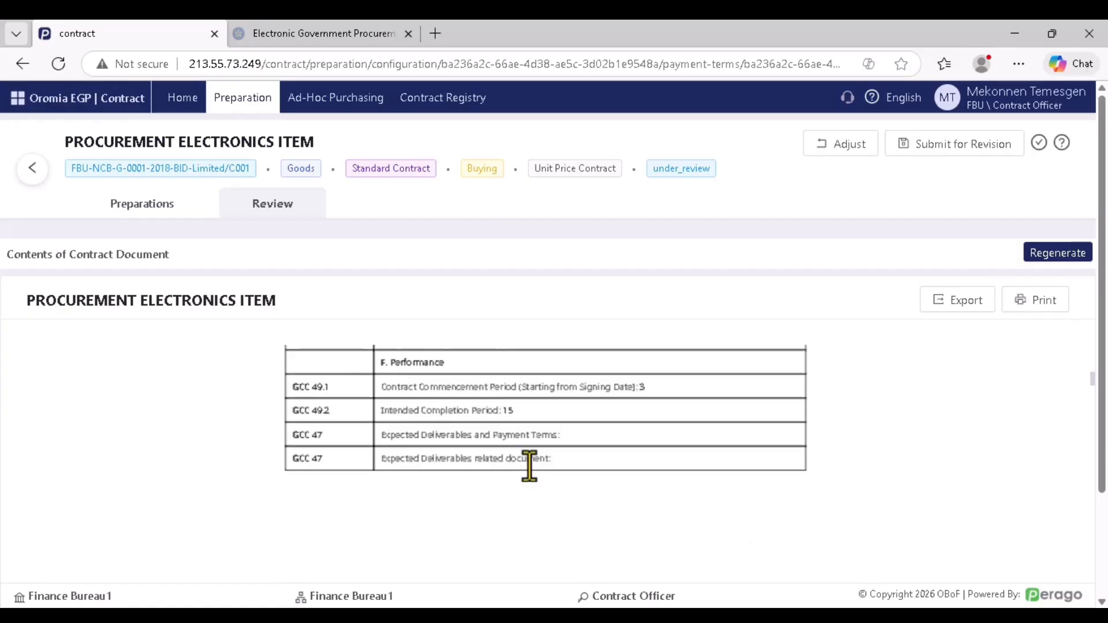
pyautogui.scroll(-12, 534, 460)
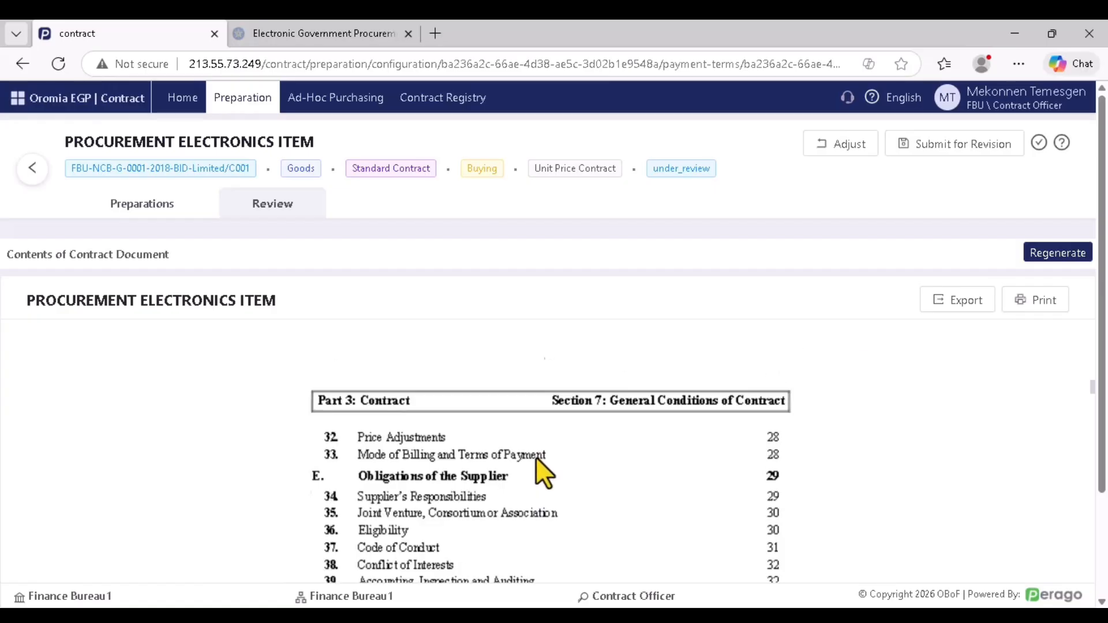
pyautogui.scroll(-10, 536, 462)
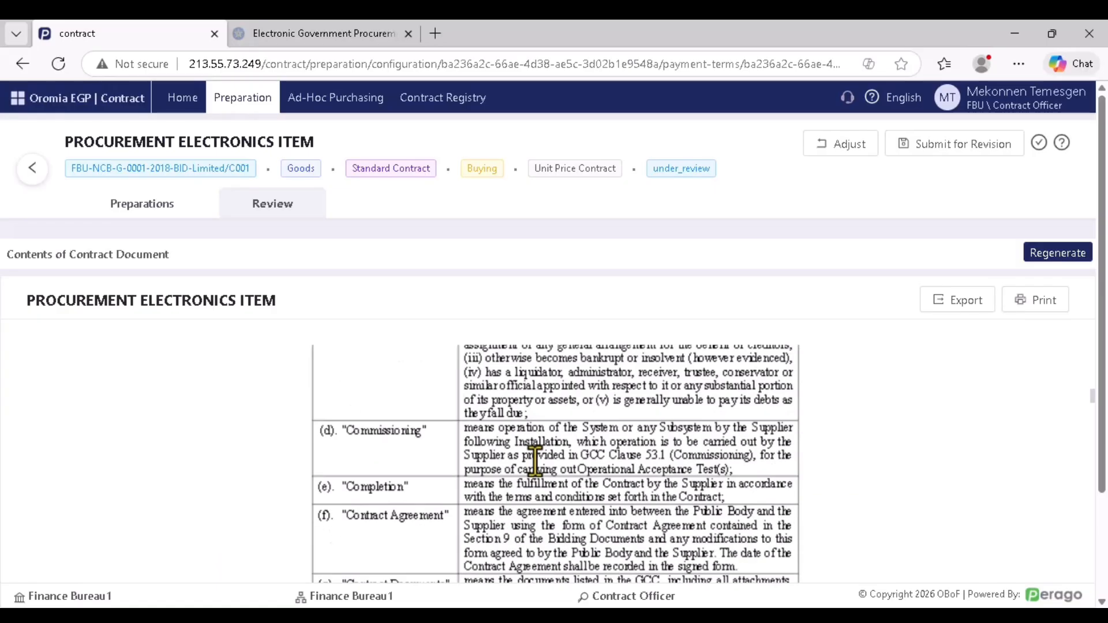
pyautogui.scroll(-12, 537, 461)
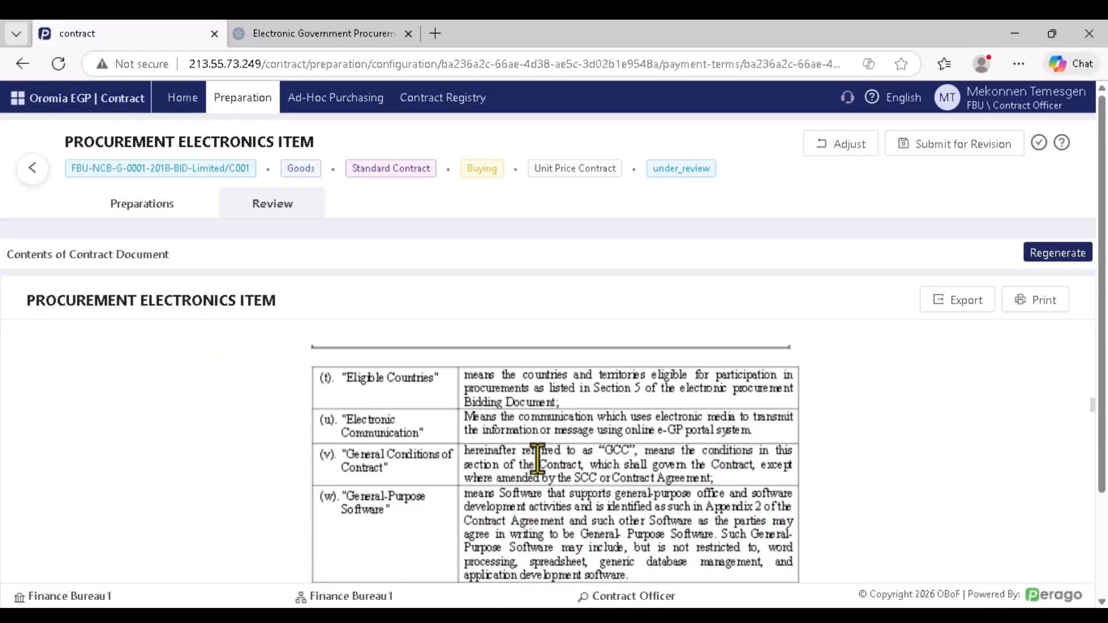
pyautogui.scroll(-12, 540, 454)
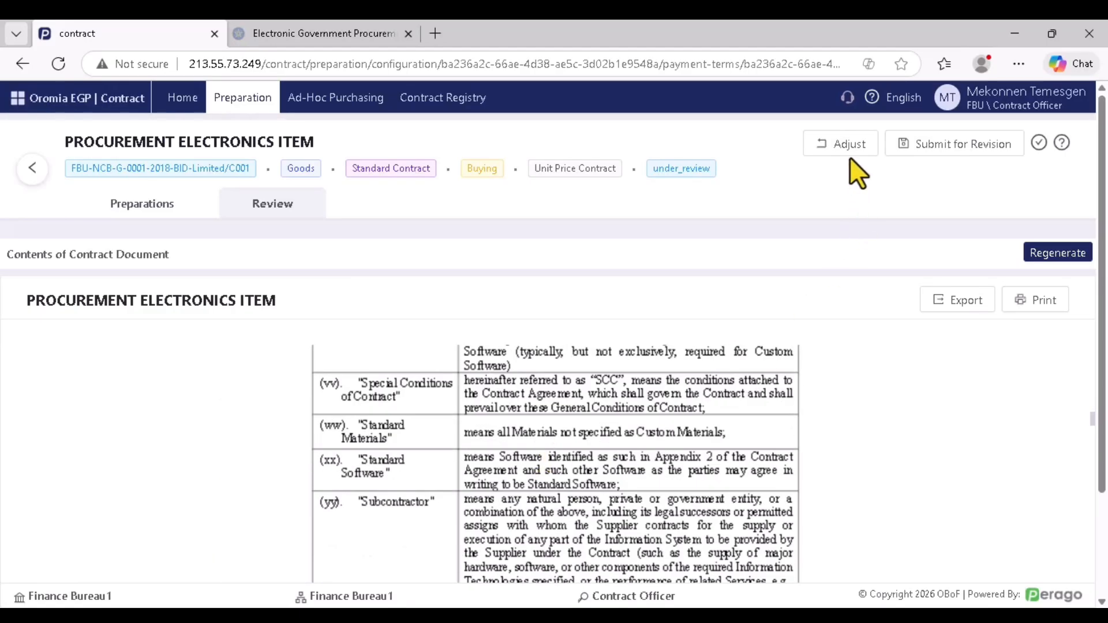
pyautogui.scroll(-10, 501, 438)
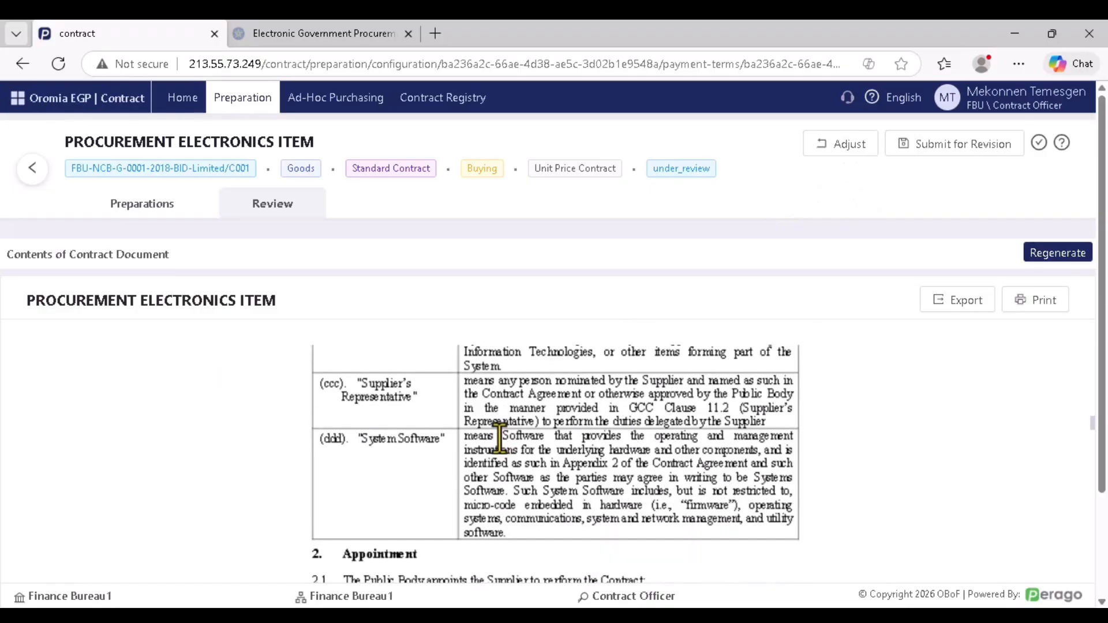
pyautogui.scroll(-12, 502, 437)
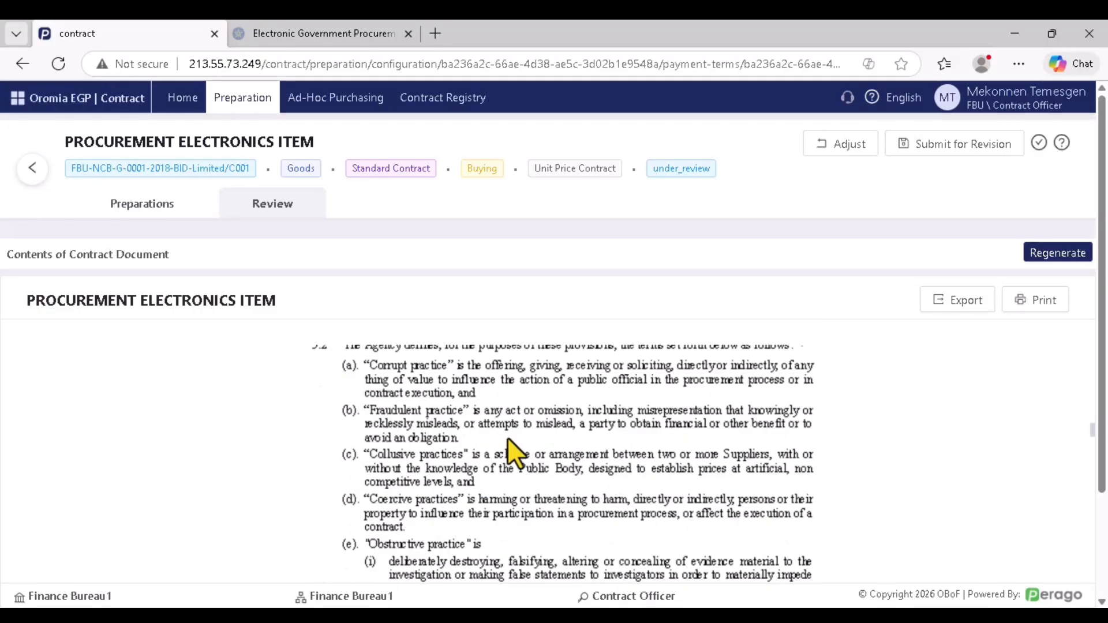
pyautogui.scroll(-12, 510, 435)
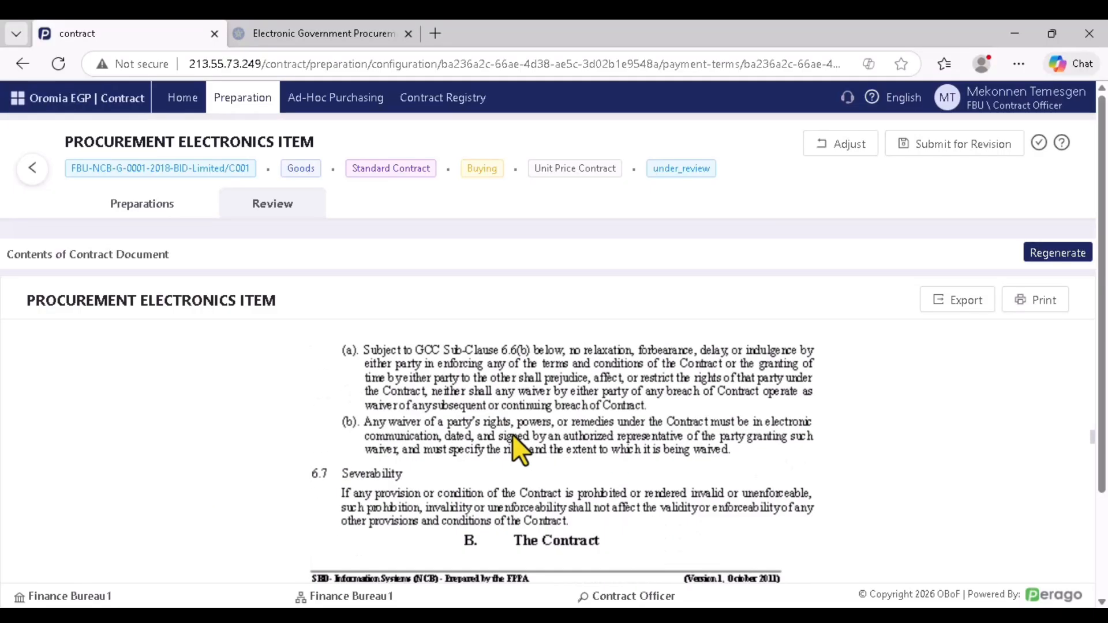
pyautogui.scroll(-15, 517, 430)
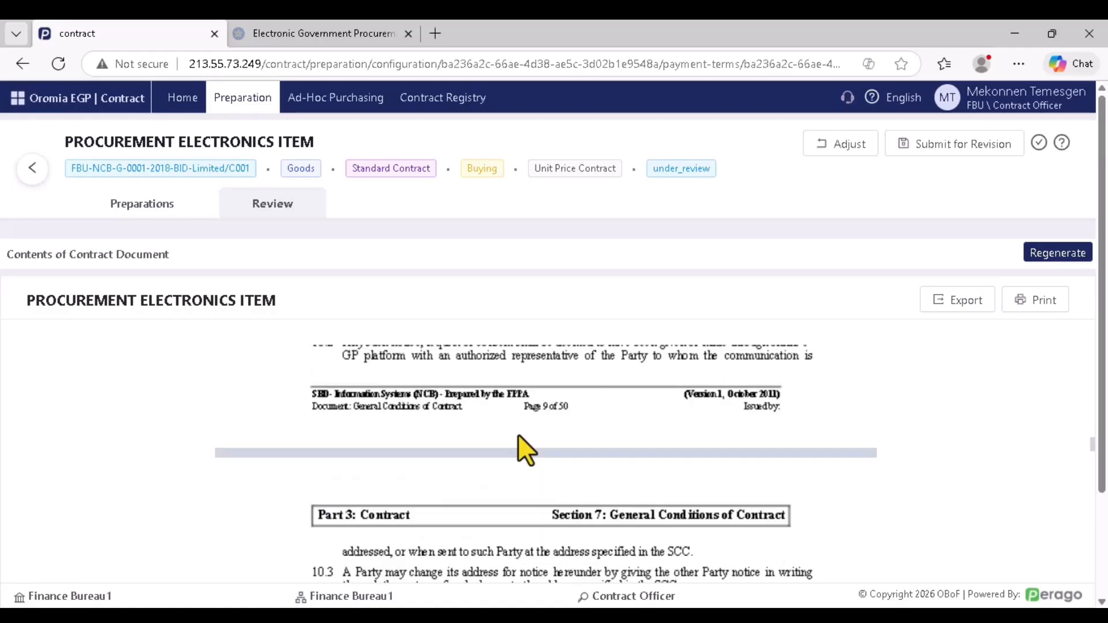
pyautogui.scroll(-10, 518, 429)
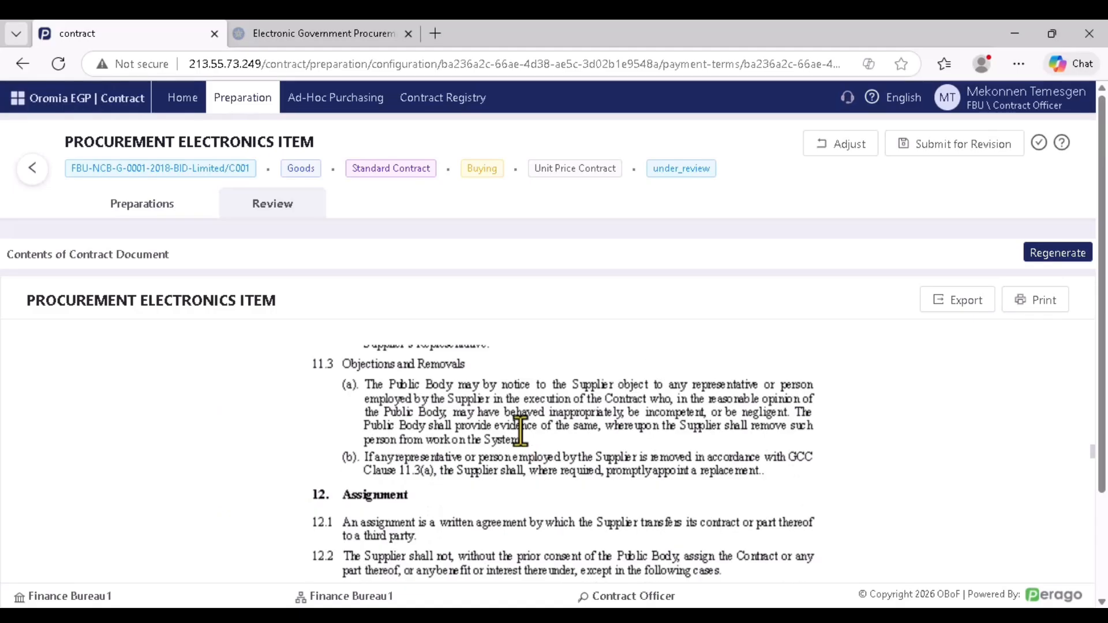
pyautogui.scroll(-8, 525, 424)
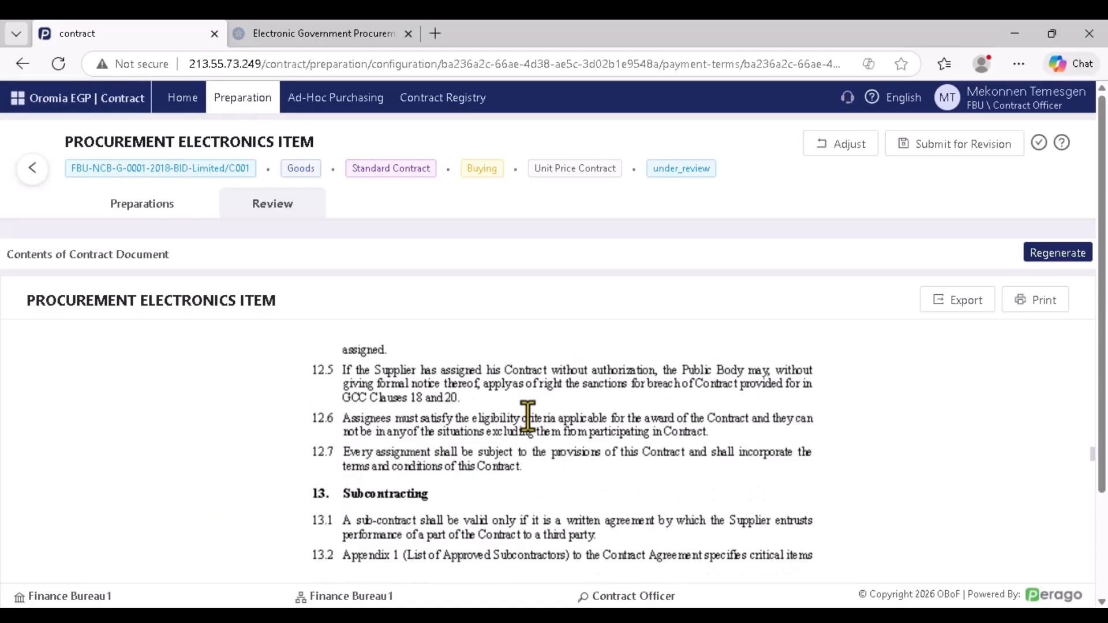
pyautogui.scroll(-3, 525, 416)
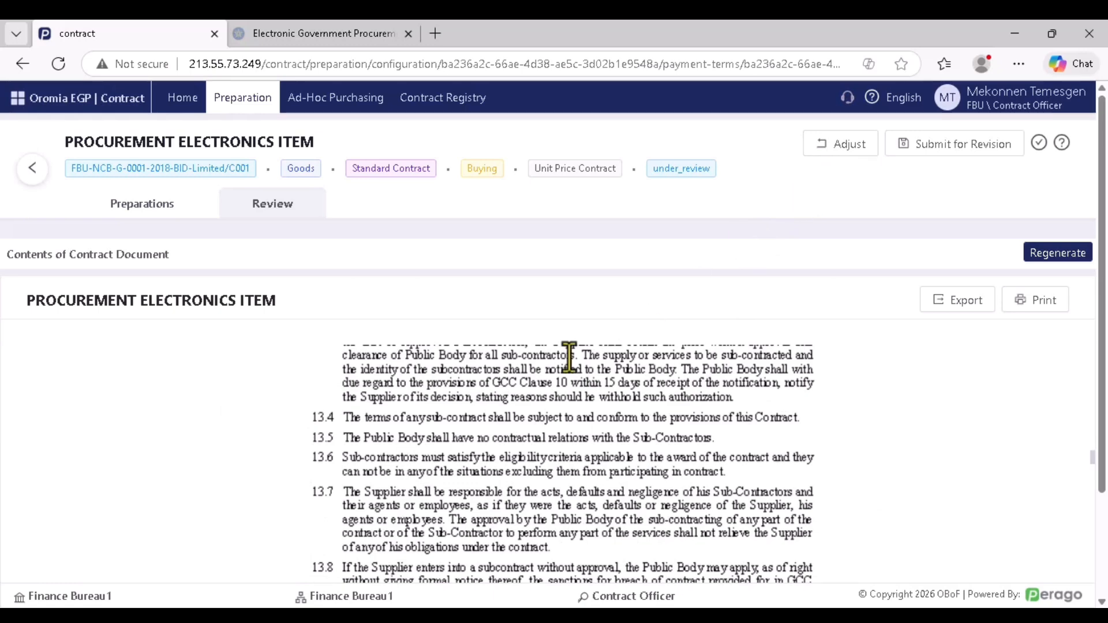
pyautogui.scroll(-15, 520, 416)
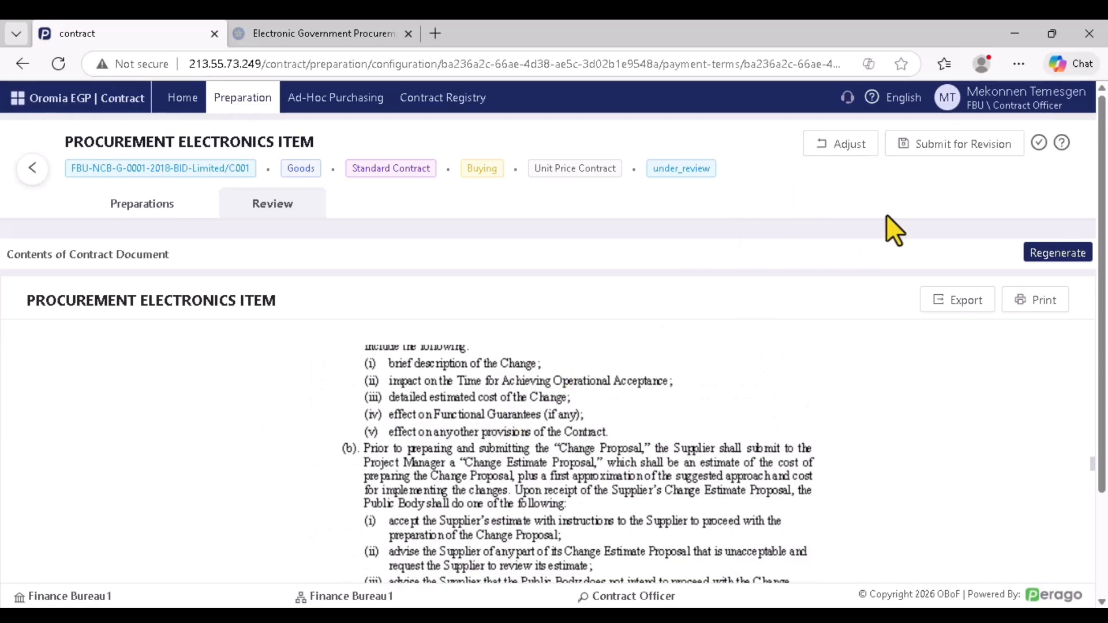
# Use Submit for Revision to return the contract to under_revision status
pyautogui.click(955, 148)
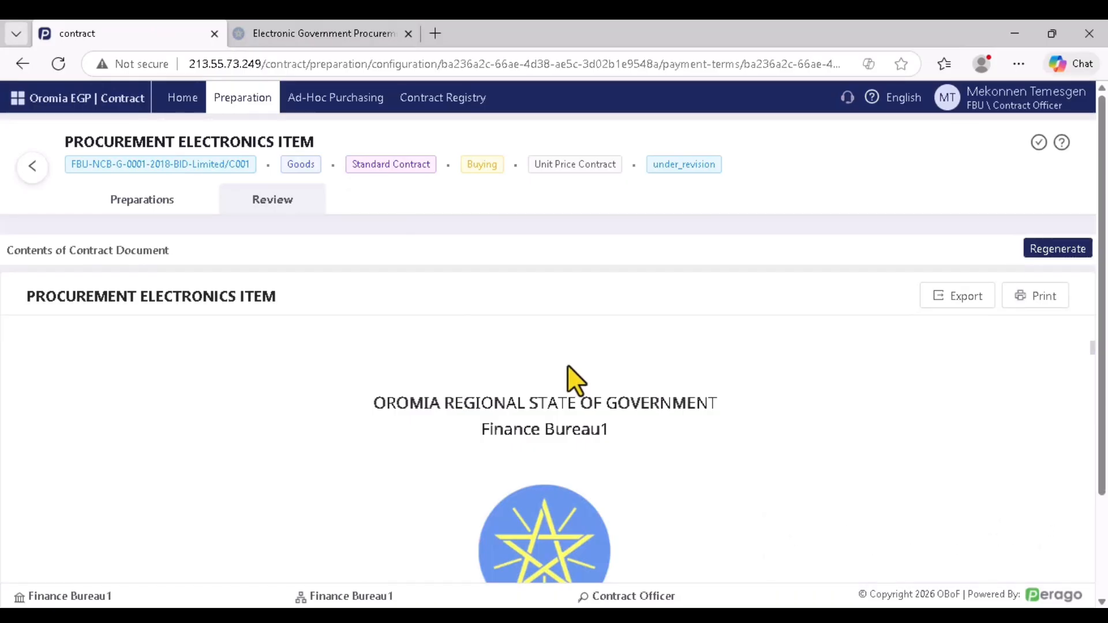
# Log out, log back in with another officer's saved credentials, and open the Preparation list
pyautogui.click(988, 103)
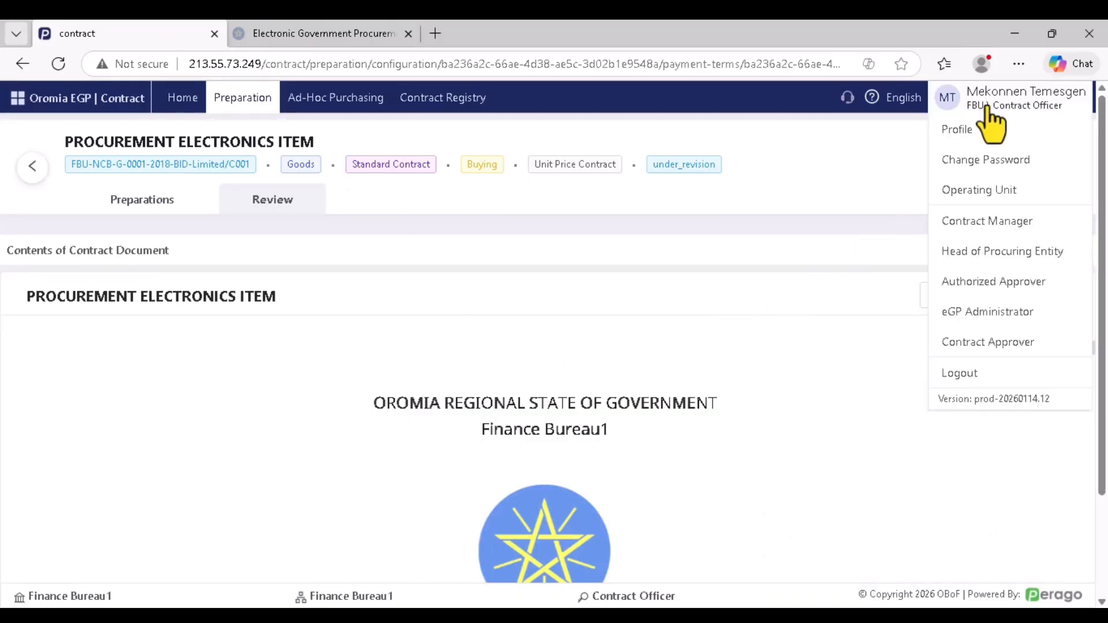
pyautogui.click(966, 374)
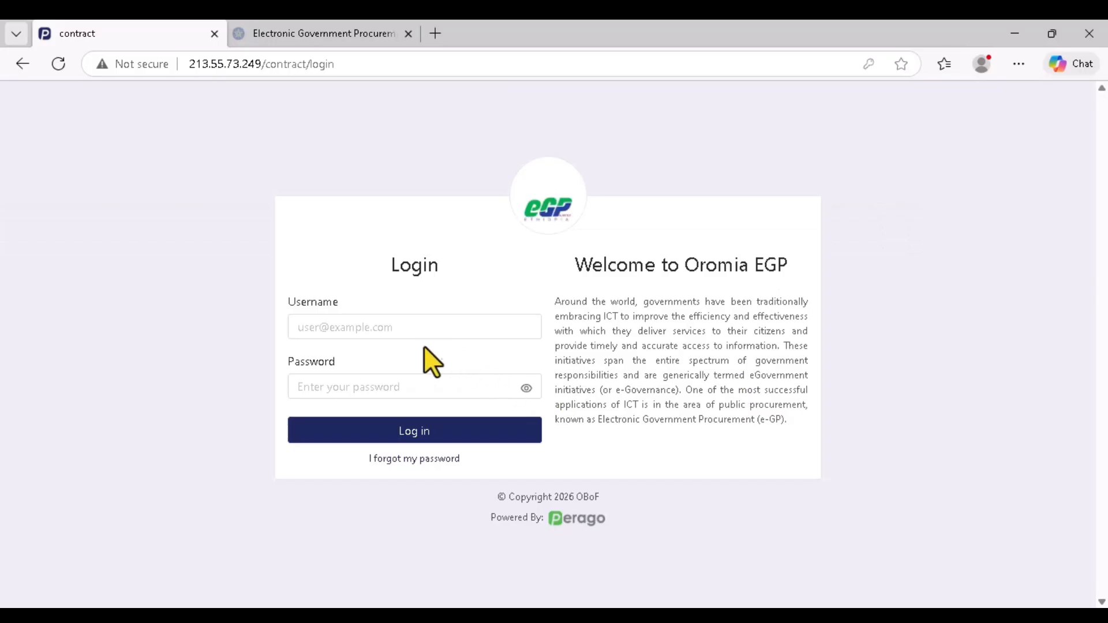
pyautogui.click(408, 327)
pyautogui.click(401, 487)
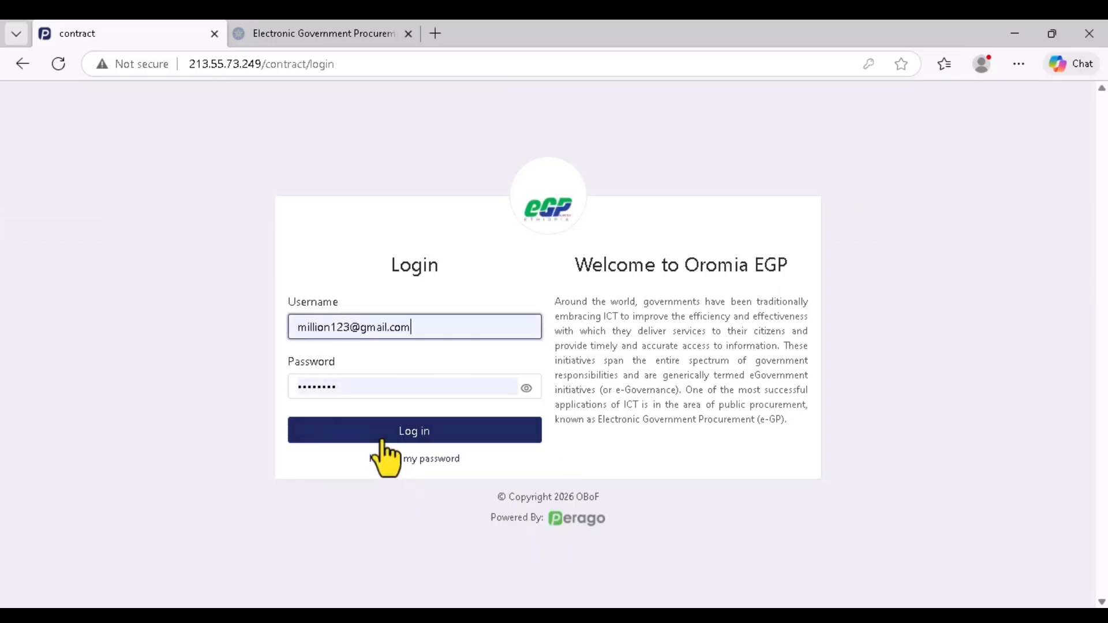
pyautogui.click(381, 439)
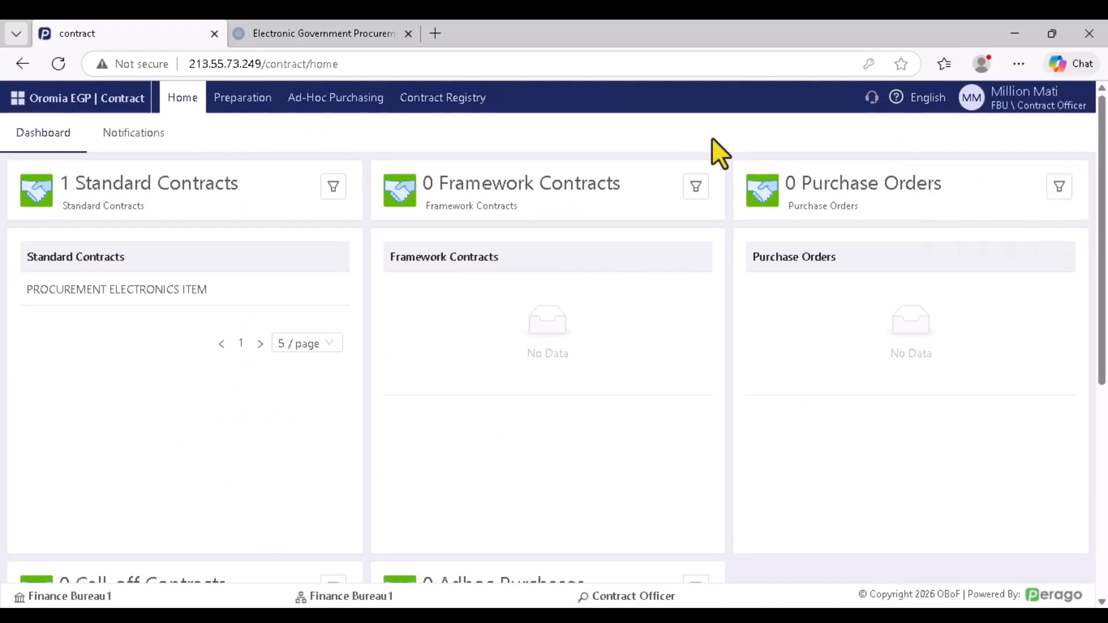
pyautogui.click(243, 103)
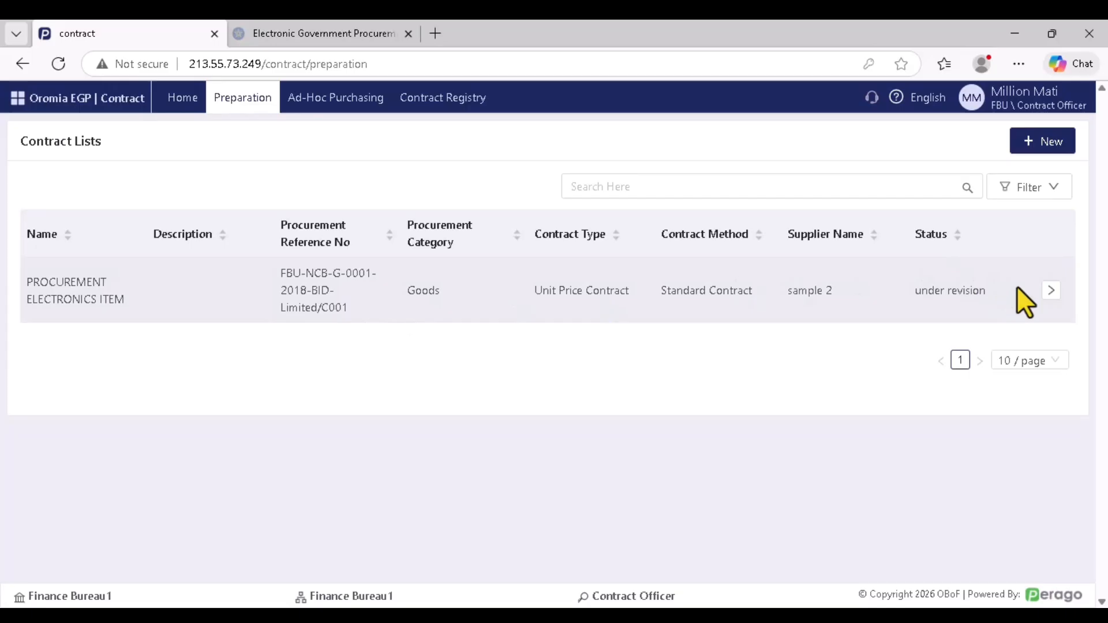
# Open the PROCUREMENT ELECTRONICS ITEM contract and expand its Contract Detail and Contract Amount sections
pyautogui.click(1051, 290)
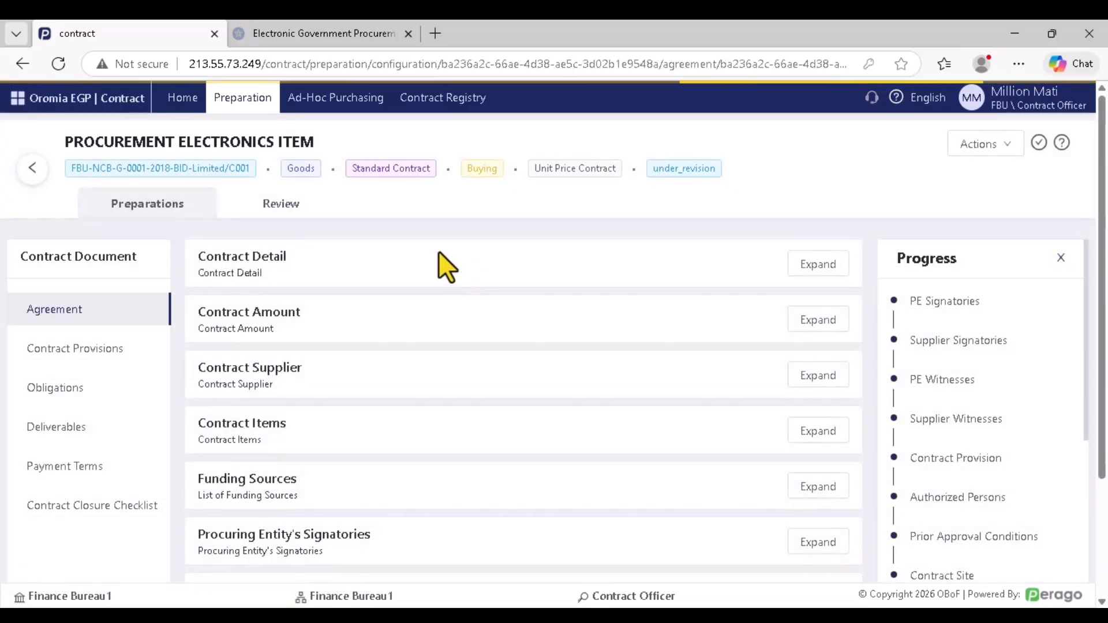
pyautogui.click(149, 205)
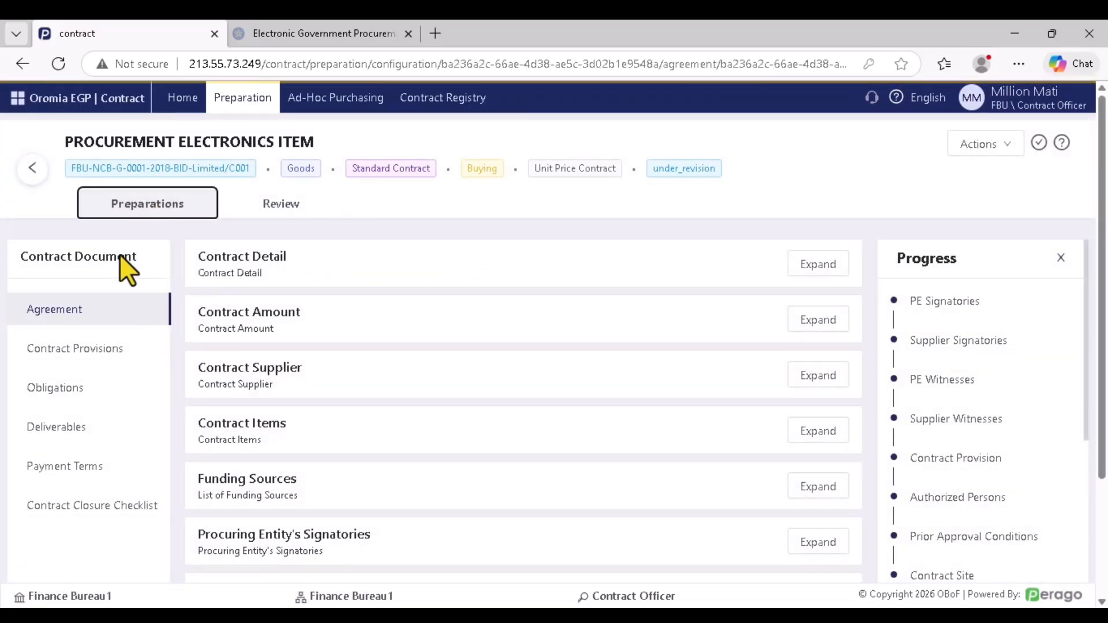
pyautogui.click(72, 315)
pyautogui.click(817, 278)
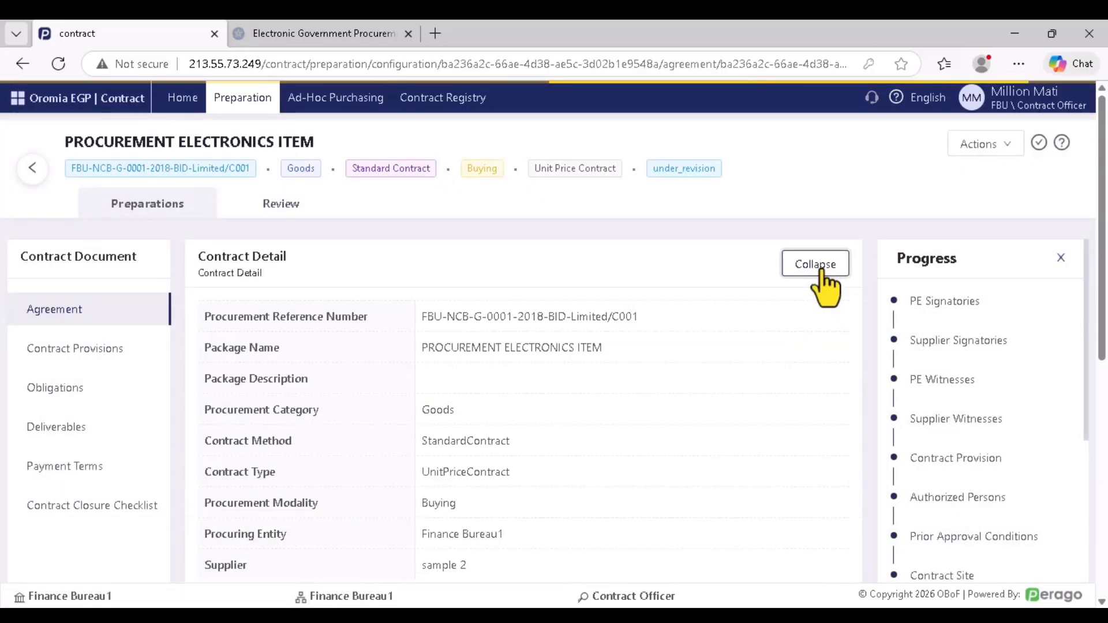
pyautogui.scroll(-4, 548, 331)
pyautogui.scroll(3, 428, 299)
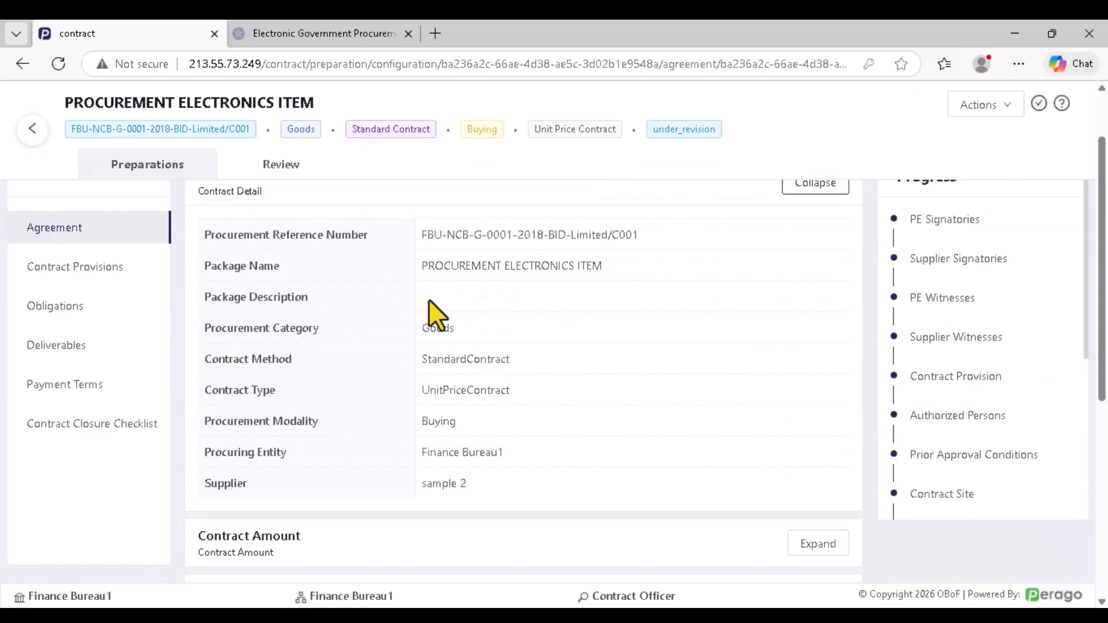
pyautogui.scroll(-3, 428, 306)
pyautogui.click(818, 380)
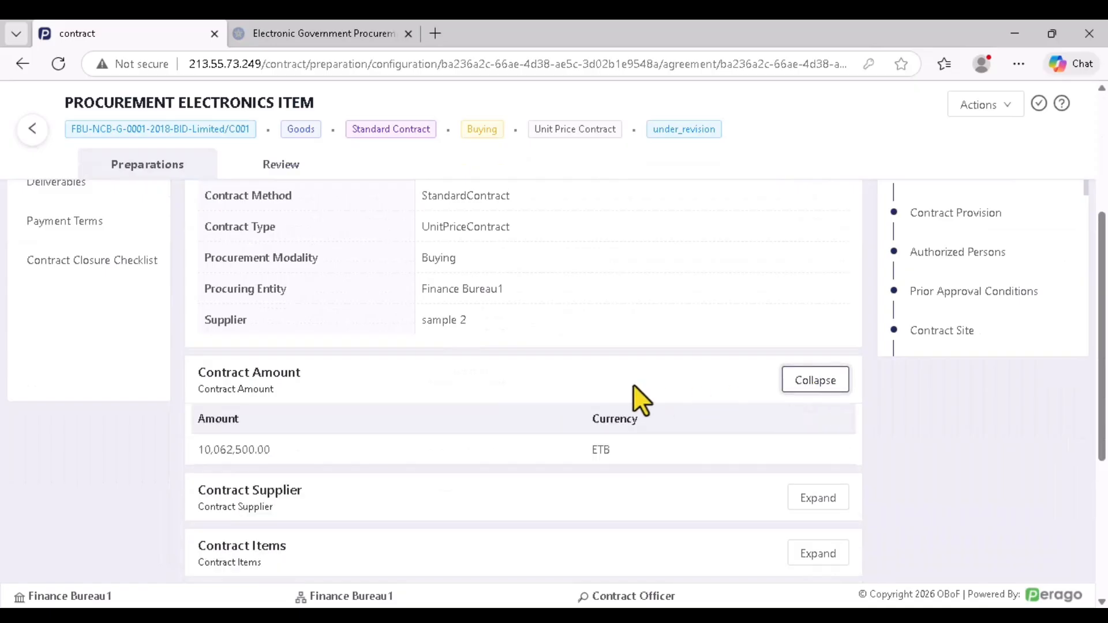
pyautogui.scroll(-3, 577, 387)
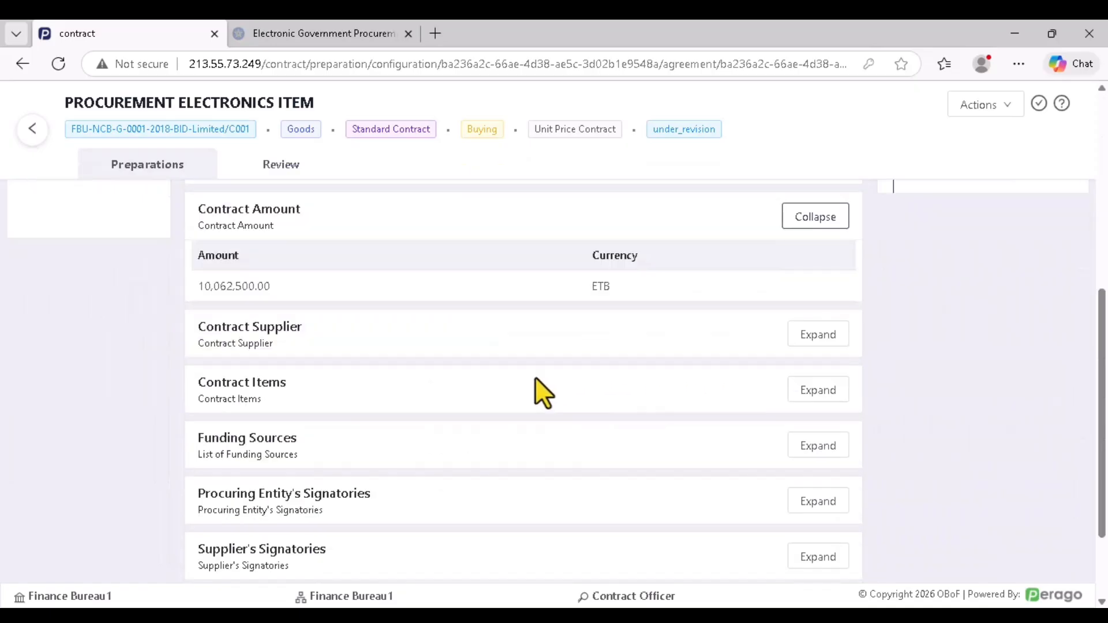
# Expand Contract Supplier and Funding Sources, then open comments on the FINANCE BUREAU funding row
pyautogui.click(816, 342)
pyautogui.click(816, 342)
pyautogui.click(819, 340)
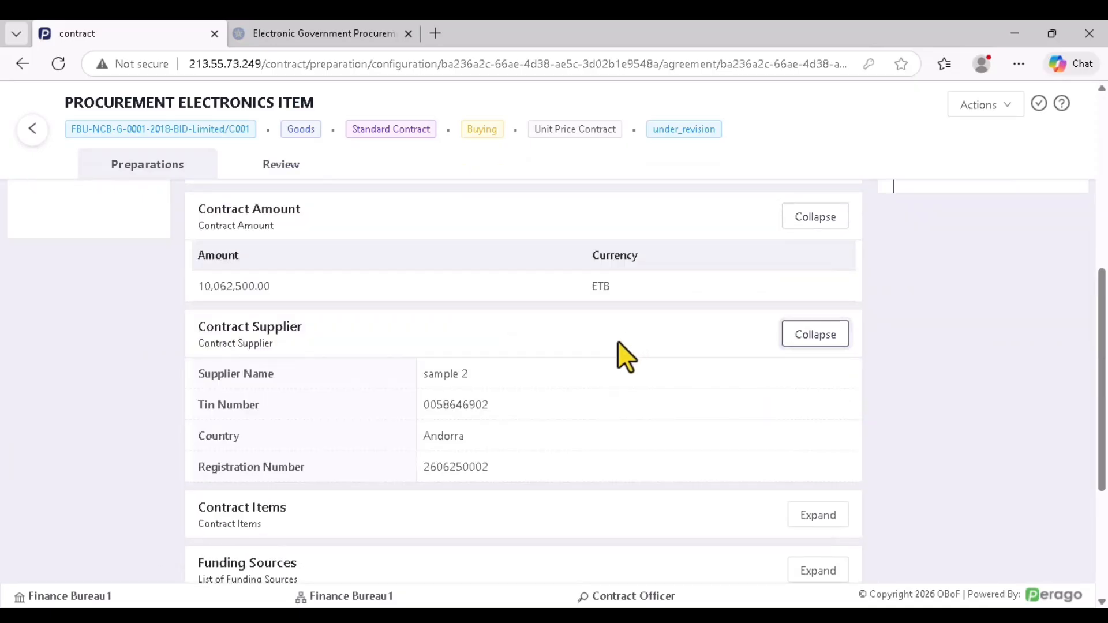
pyautogui.scroll(-4, 652, 369)
pyautogui.click(818, 342)
pyautogui.scroll(-1, 613, 383)
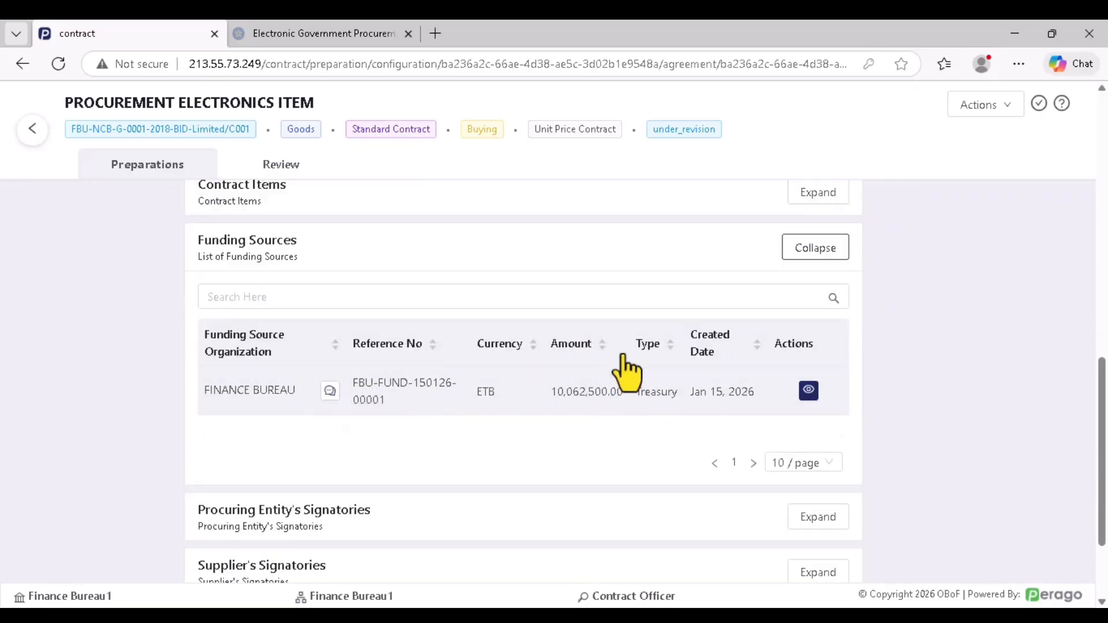
pyautogui.click(330, 391)
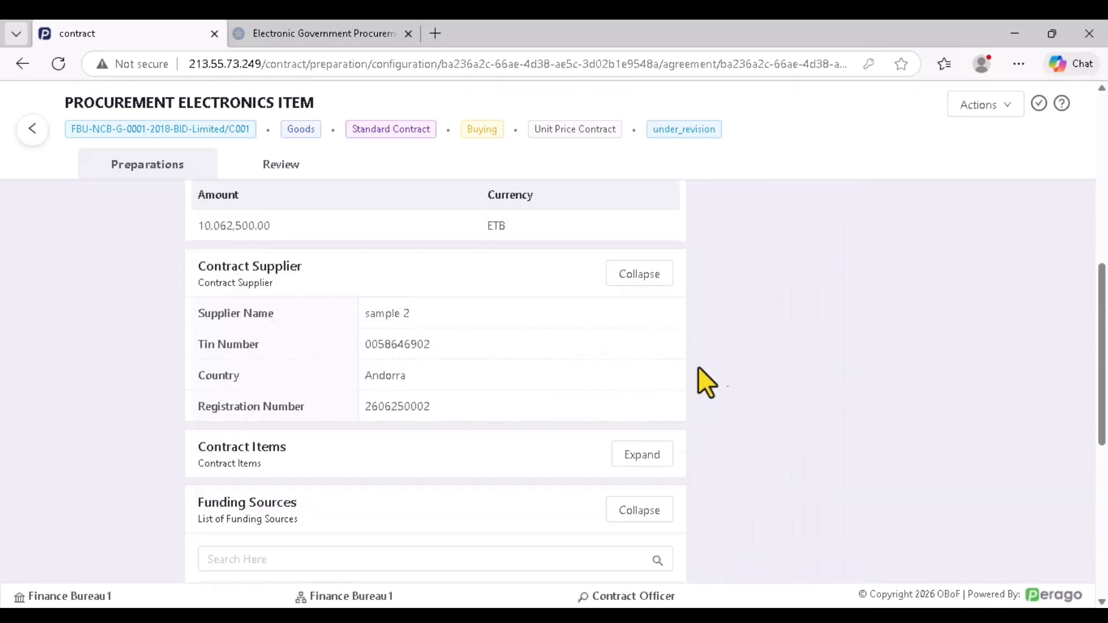
# Post the comment 'comment' on the Finance Bureau funding source
pyautogui.click(792, 351)
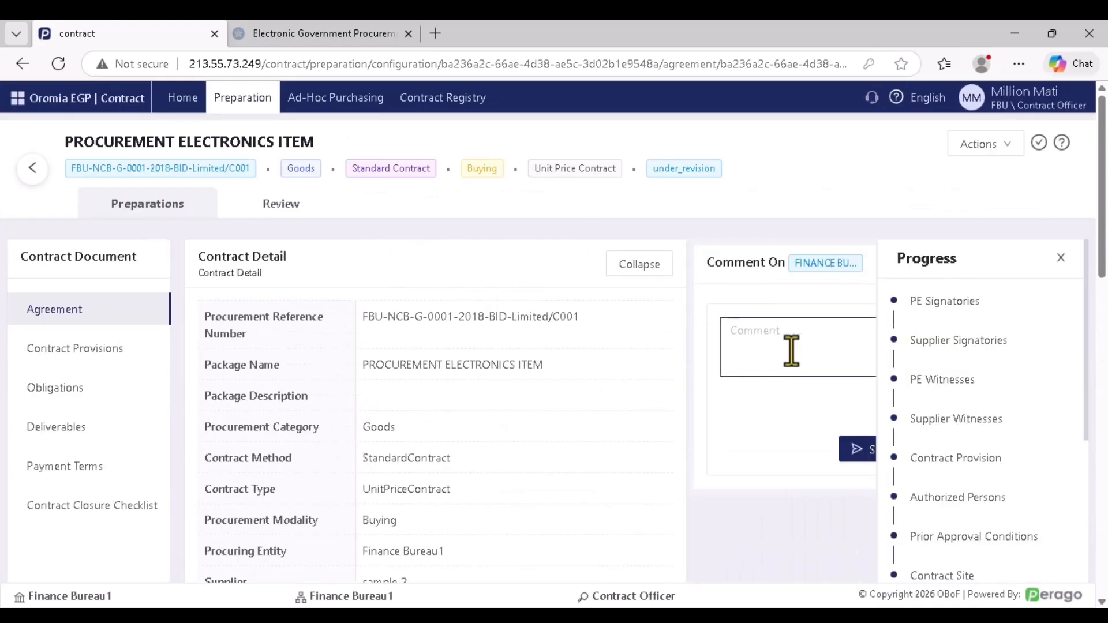
pyautogui.click(757, 343)
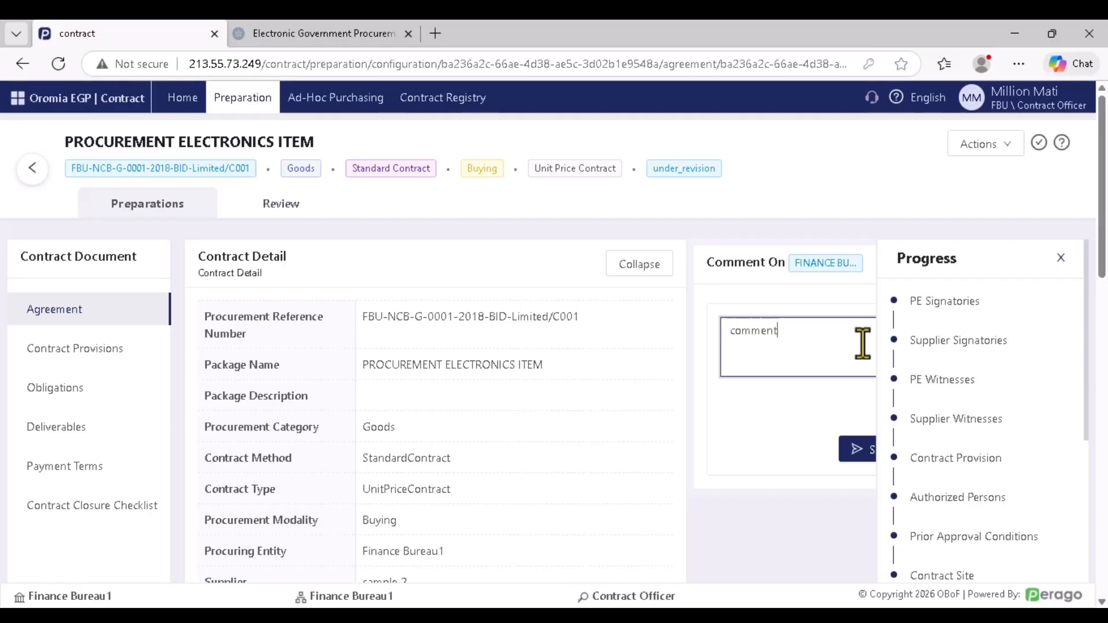
pyautogui.click(857, 450)
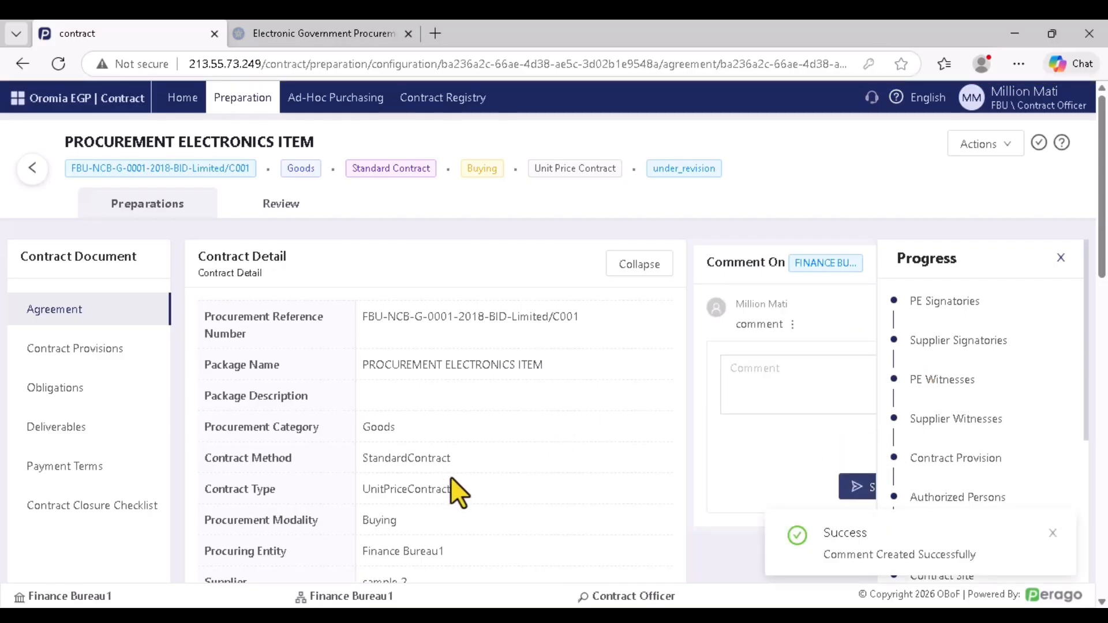
# Expand both parties' signatories and the Procuring Entity's Witnesses, then go to Contract Provisions
pyautogui.scroll(-4, 473, 455)
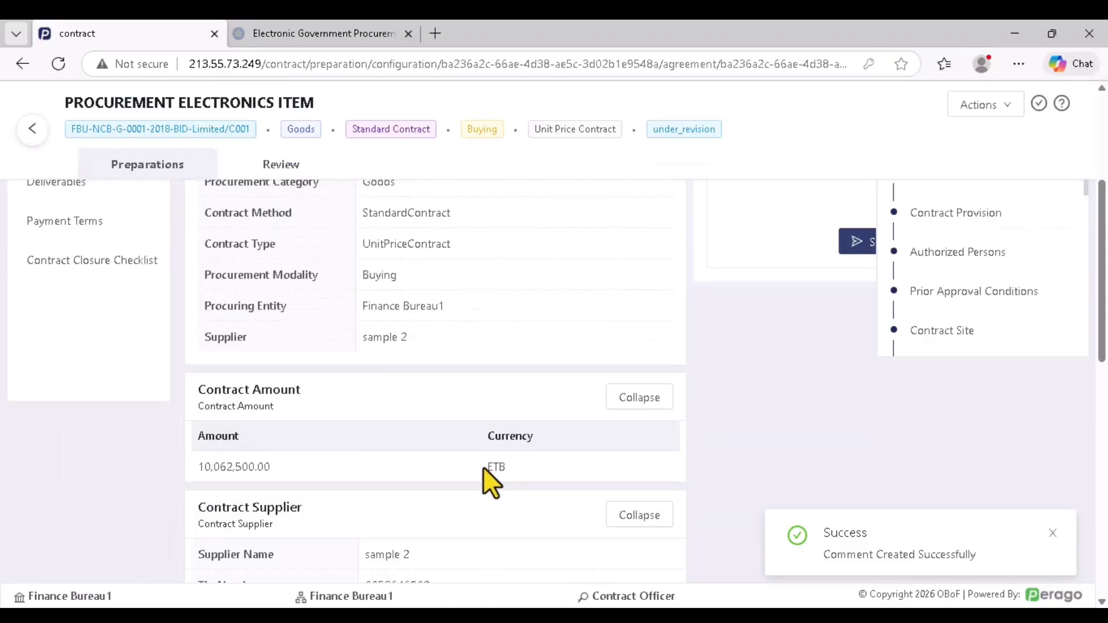
pyautogui.scroll(-10, 459, 465)
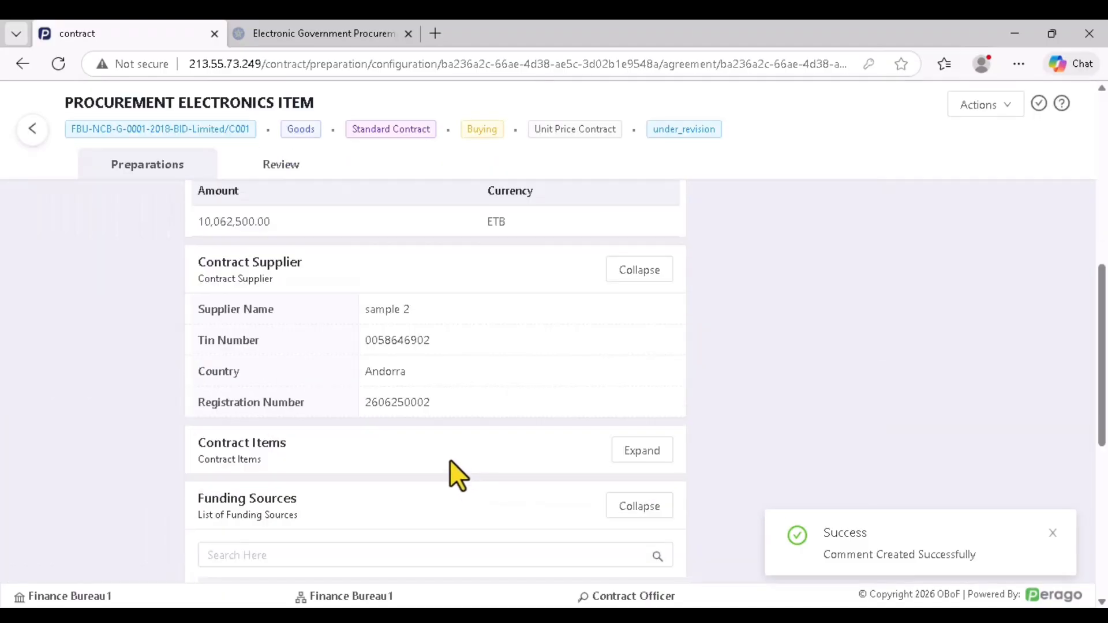
pyautogui.scroll(-1, 317, 438)
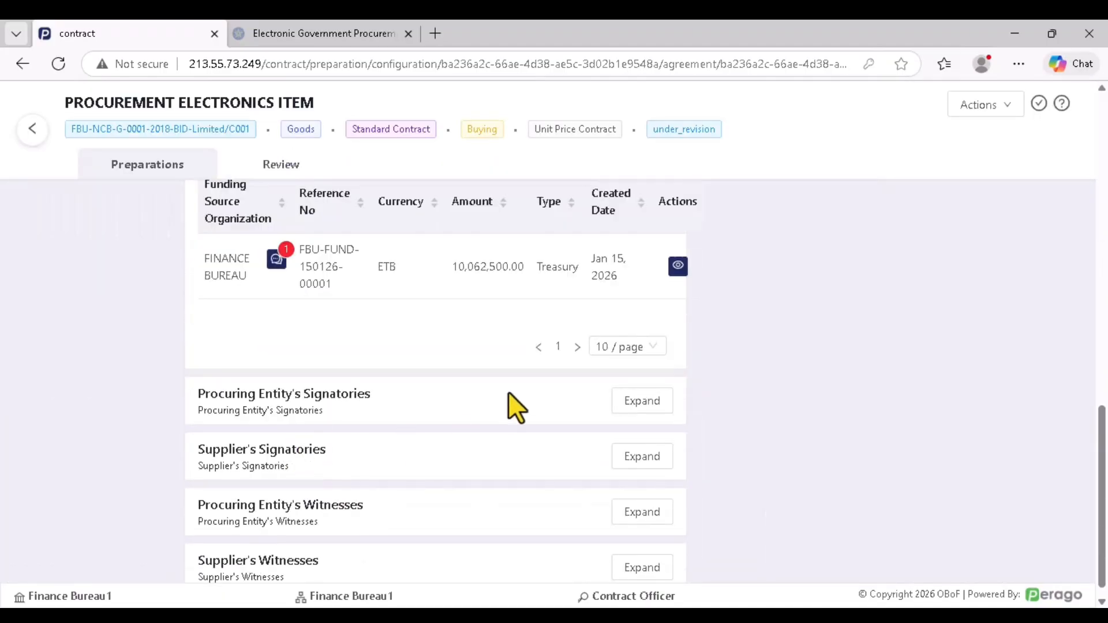
pyautogui.click(625, 405)
pyautogui.scroll(-1, 412, 421)
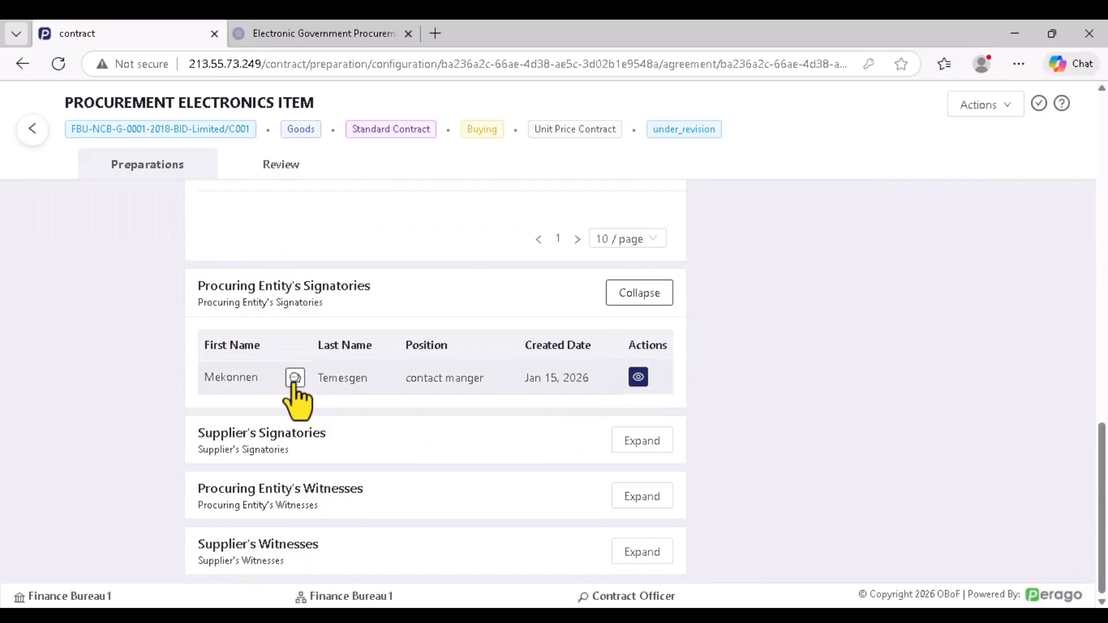
pyautogui.click(649, 453)
pyautogui.scroll(-1, 404, 449)
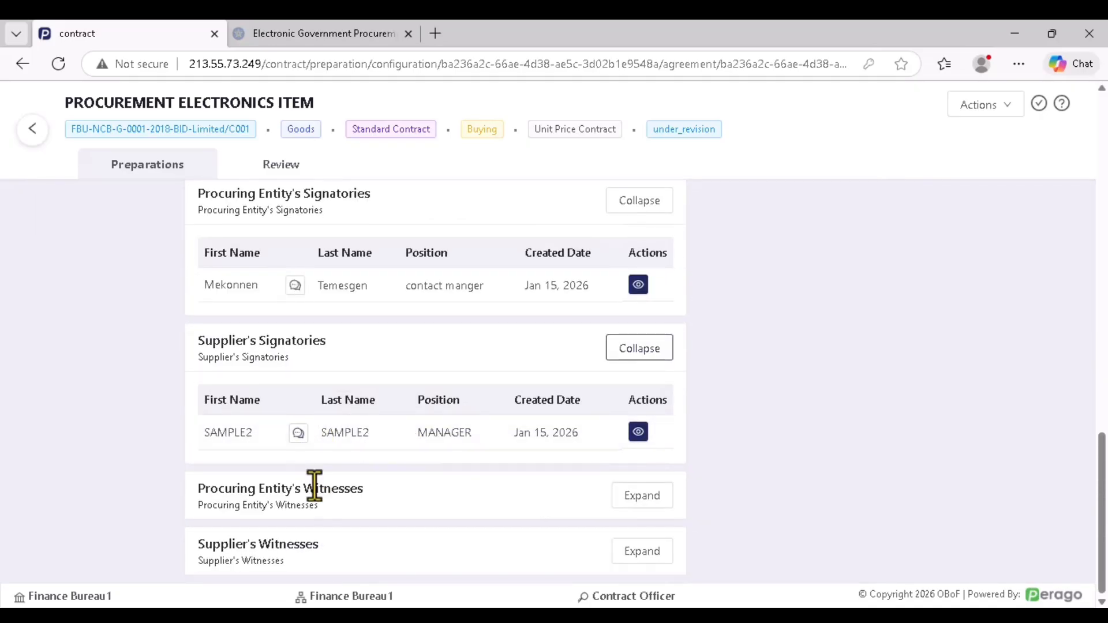
pyautogui.click(639, 496)
pyautogui.scroll(-1, 372, 502)
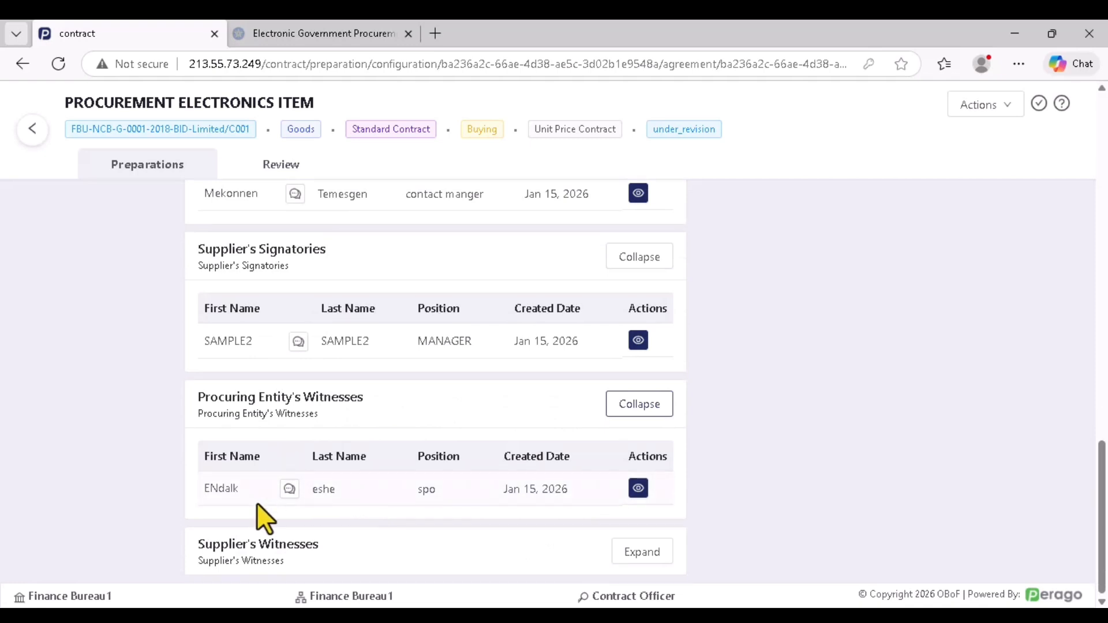
pyautogui.scroll(12, 336, 389)
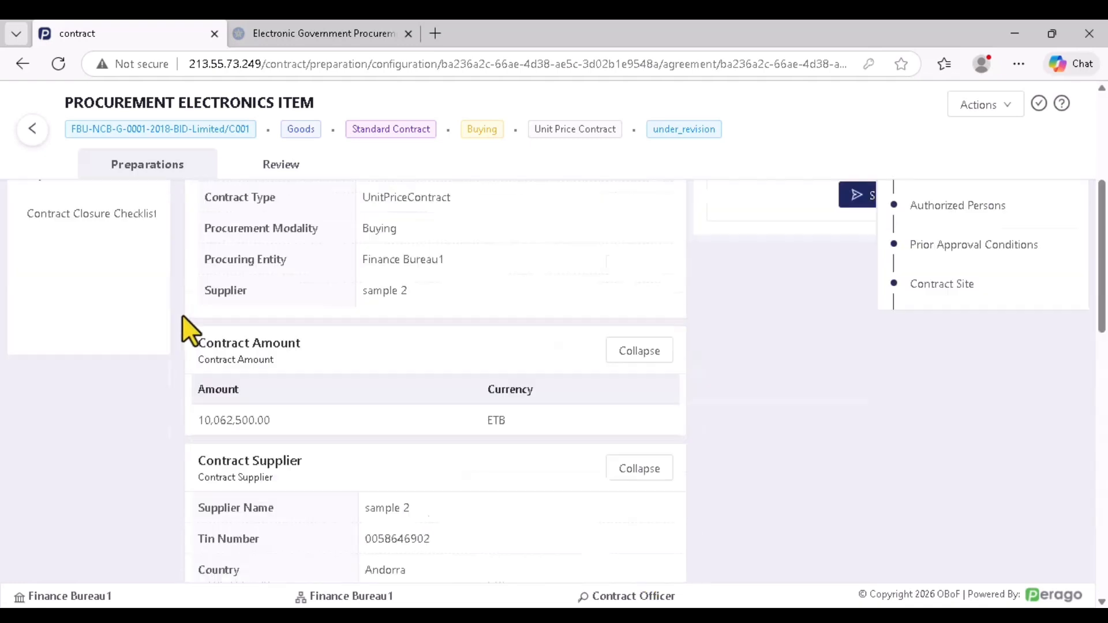
pyautogui.click(68, 302)
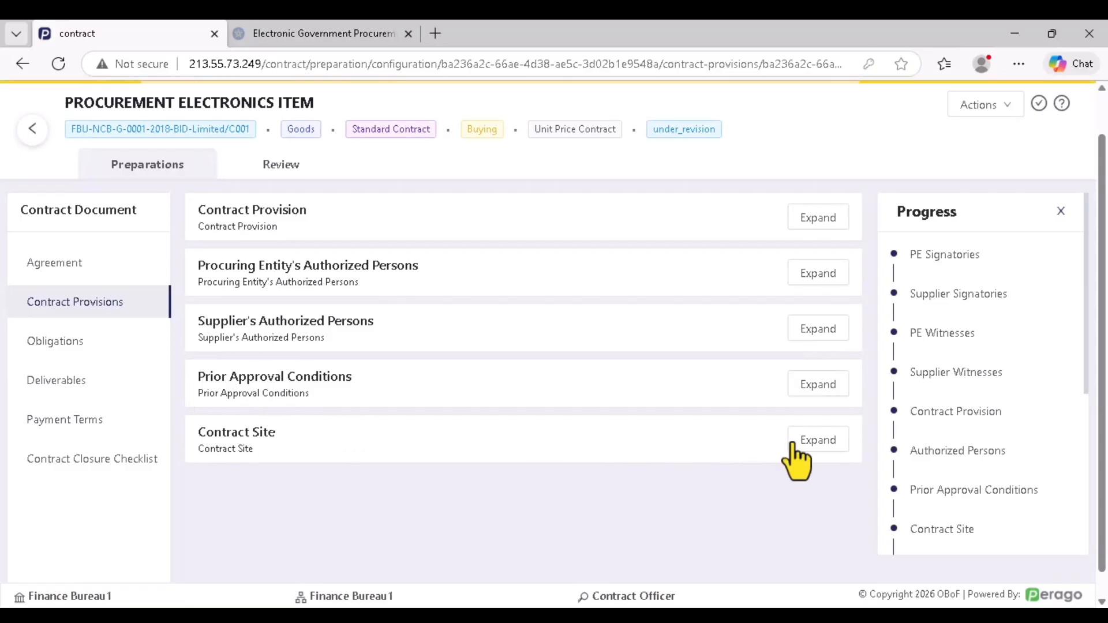
# Check the Contract Site details, approve the contract via Actions > Approve, and open the profile menu
pyautogui.click(800, 442)
pyautogui.scroll(-1, 587, 453)
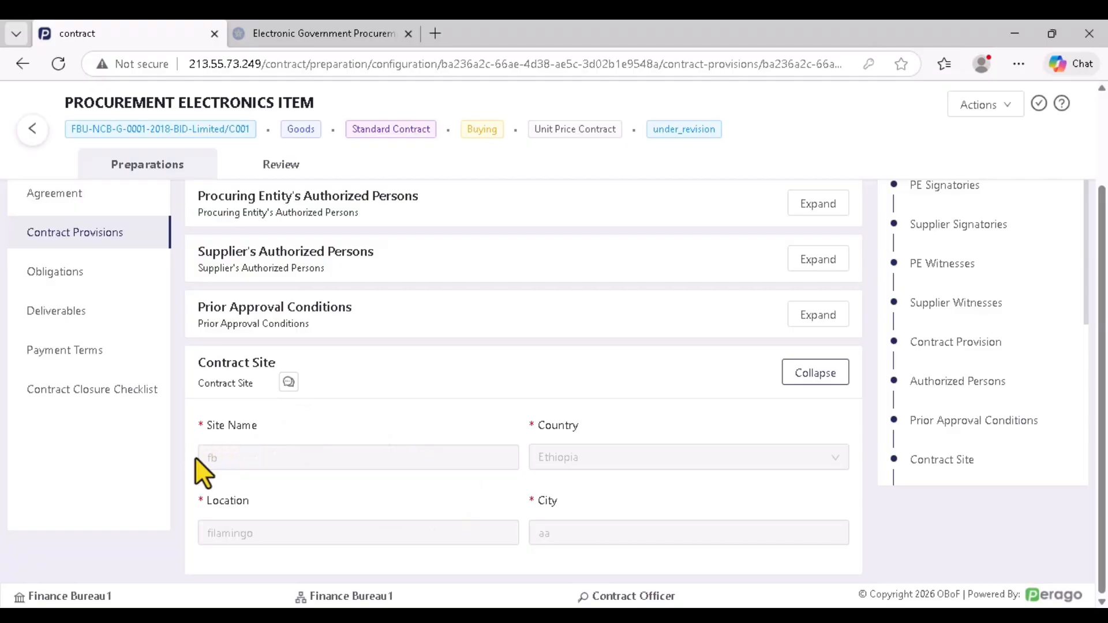
pyautogui.scroll(2, 194, 456)
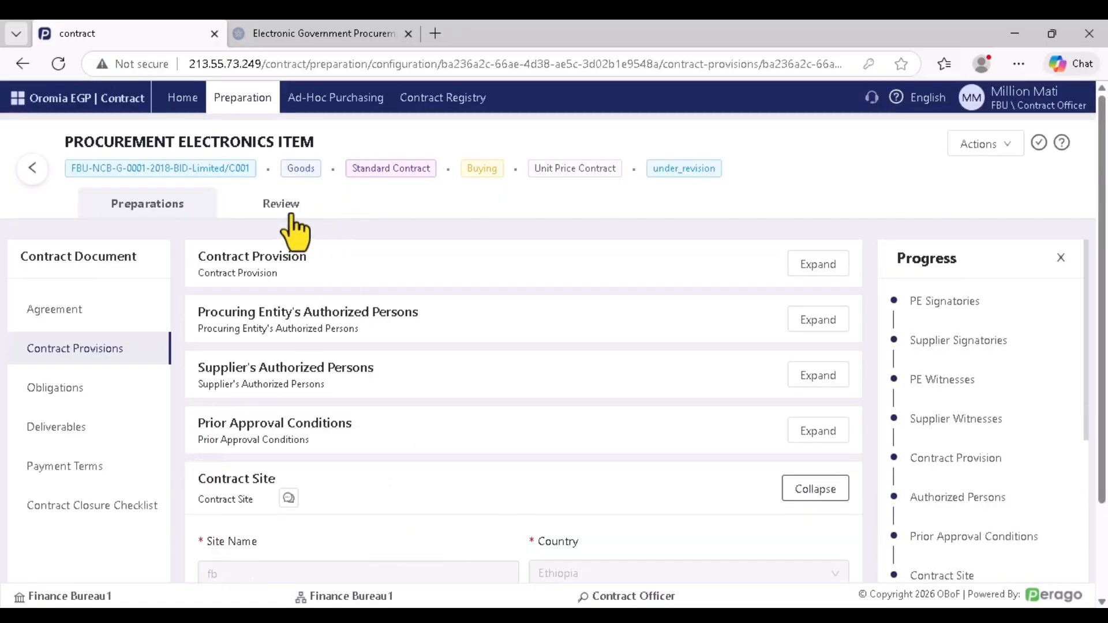
pyautogui.click(969, 147)
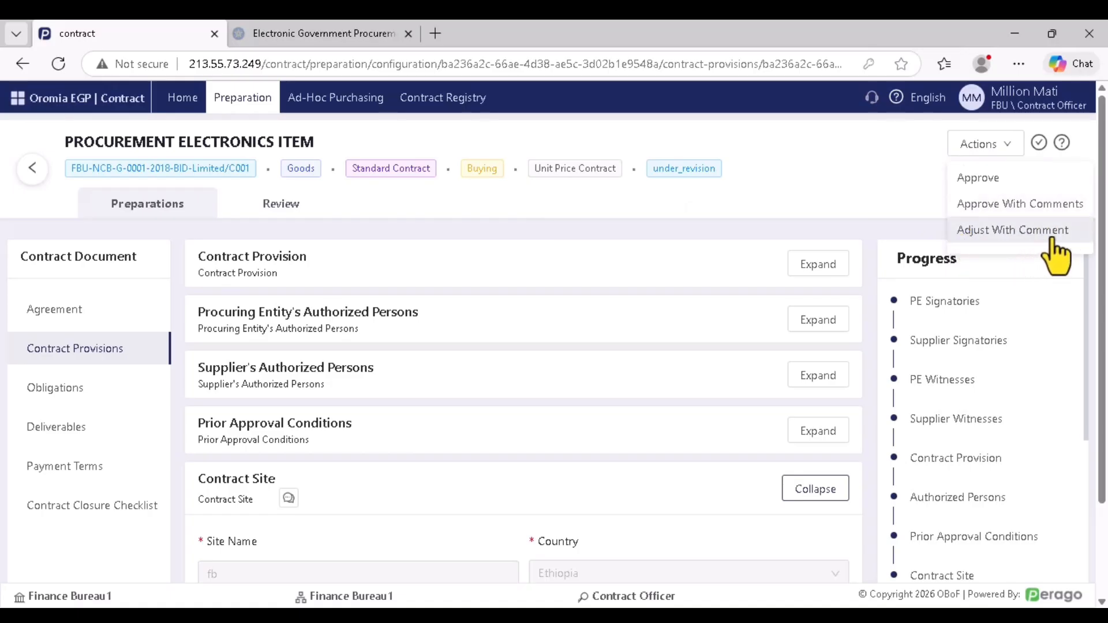
pyautogui.click(980, 180)
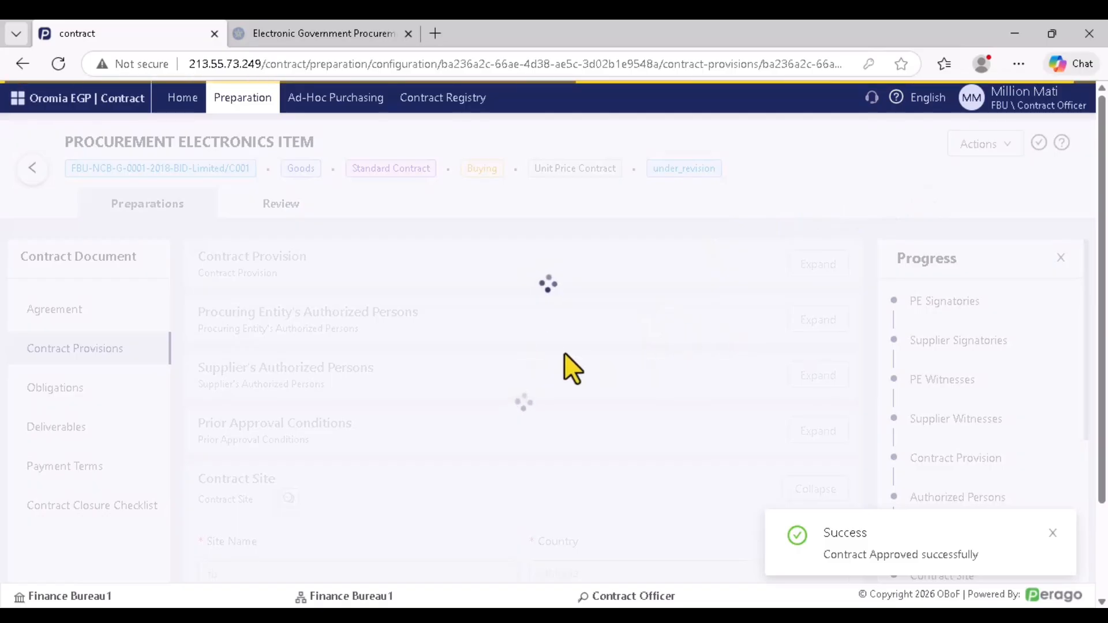
pyautogui.click(1023, 93)
# Log out and sign back in using a saved account's credentials
pyautogui.click(984, 222)
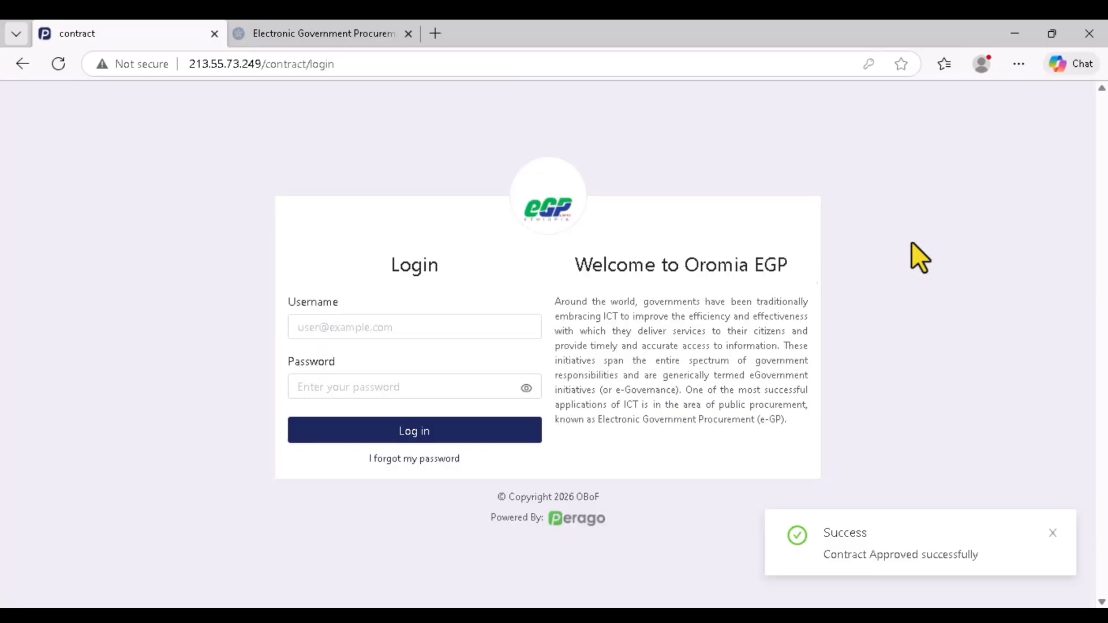
pyautogui.click(354, 332)
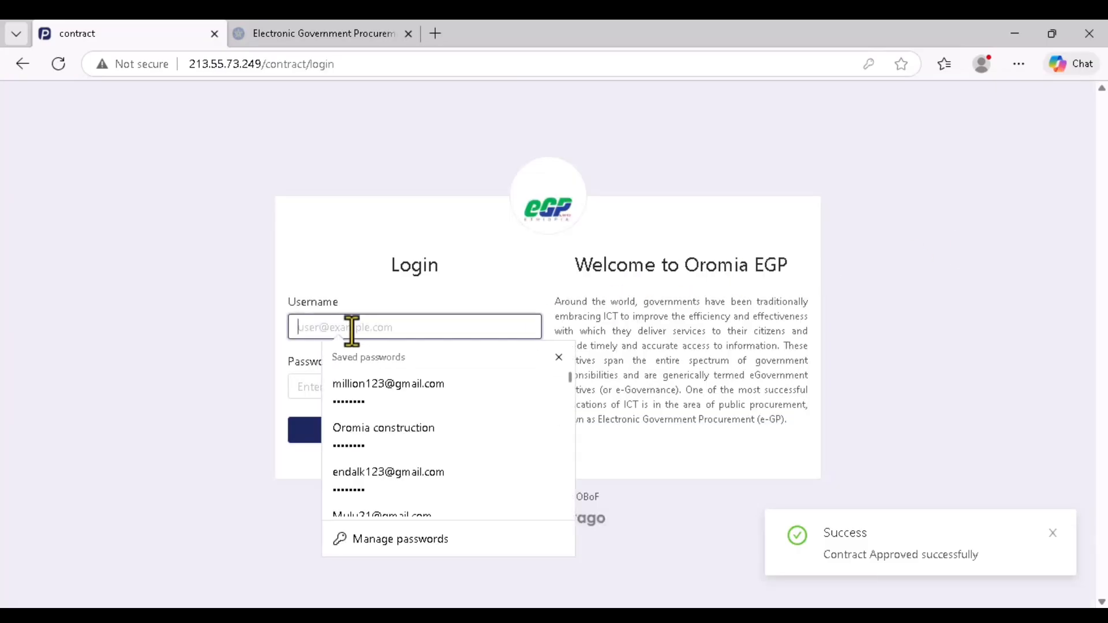
pyautogui.click(387, 473)
pyautogui.click(372, 439)
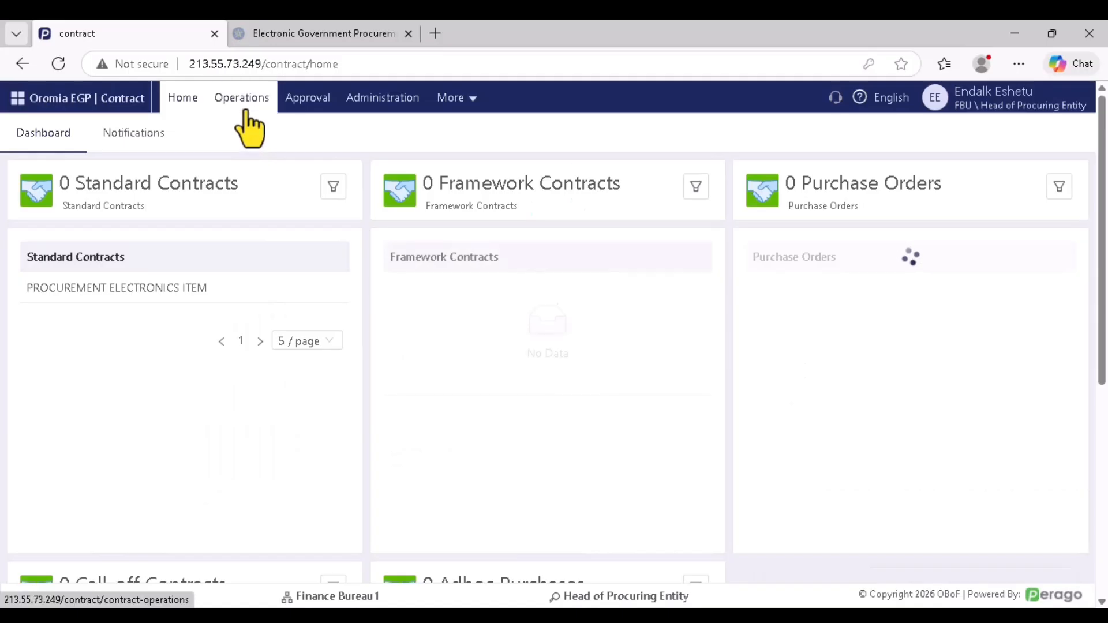
# Switch to the Contract Officer role and reopen the under-revision PROCUREMENT ELECTRONICS ITEM contract from Preparation
pyautogui.click(951, 98)
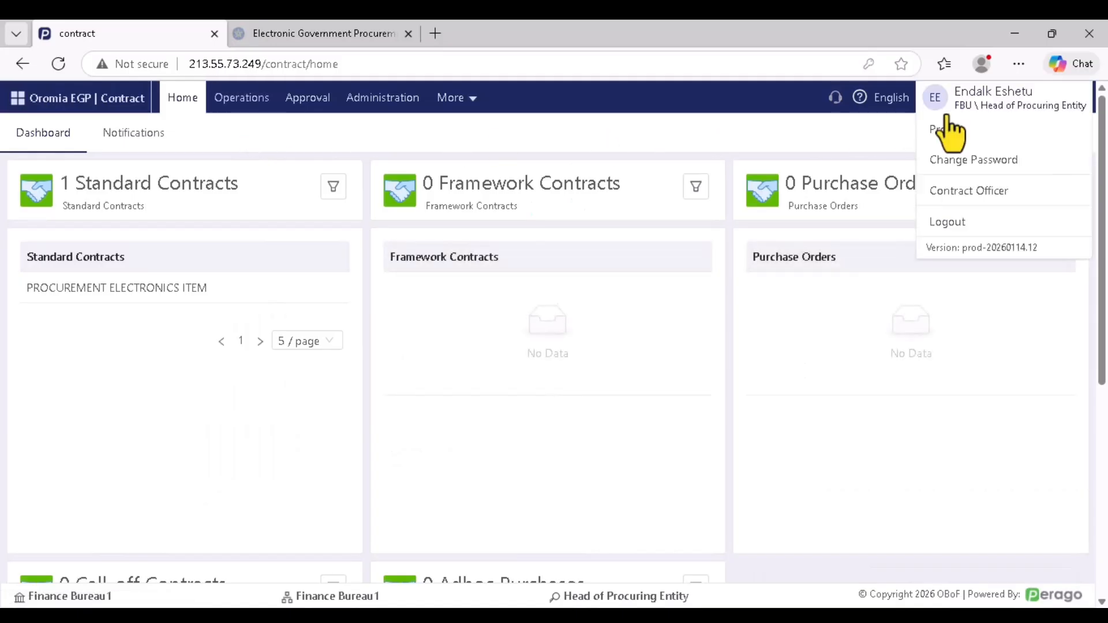
pyautogui.click(970, 193)
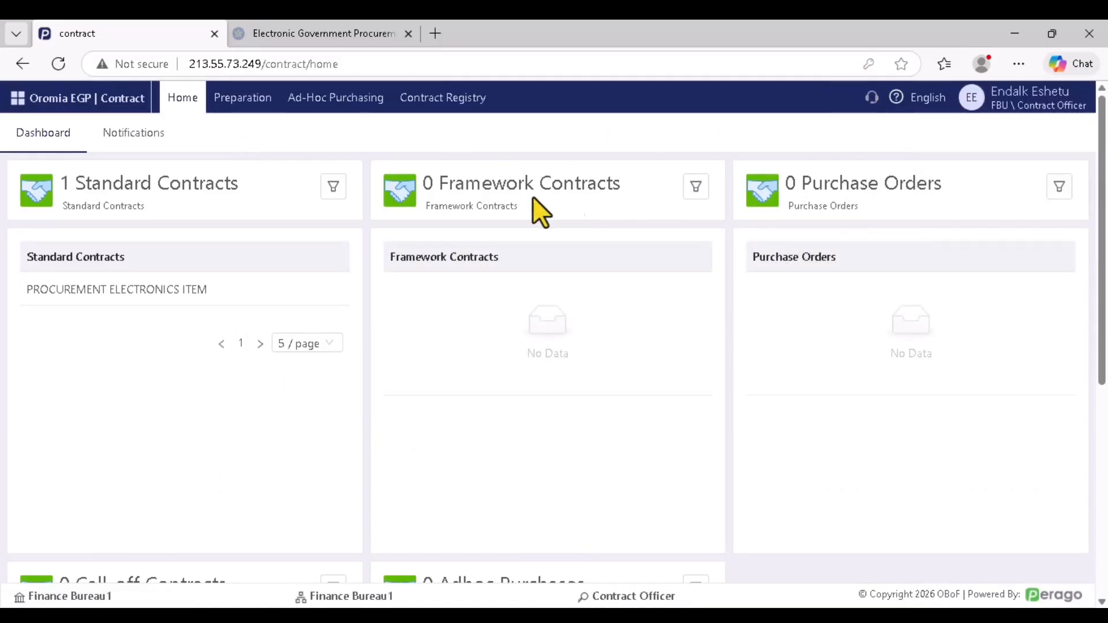
pyautogui.click(247, 106)
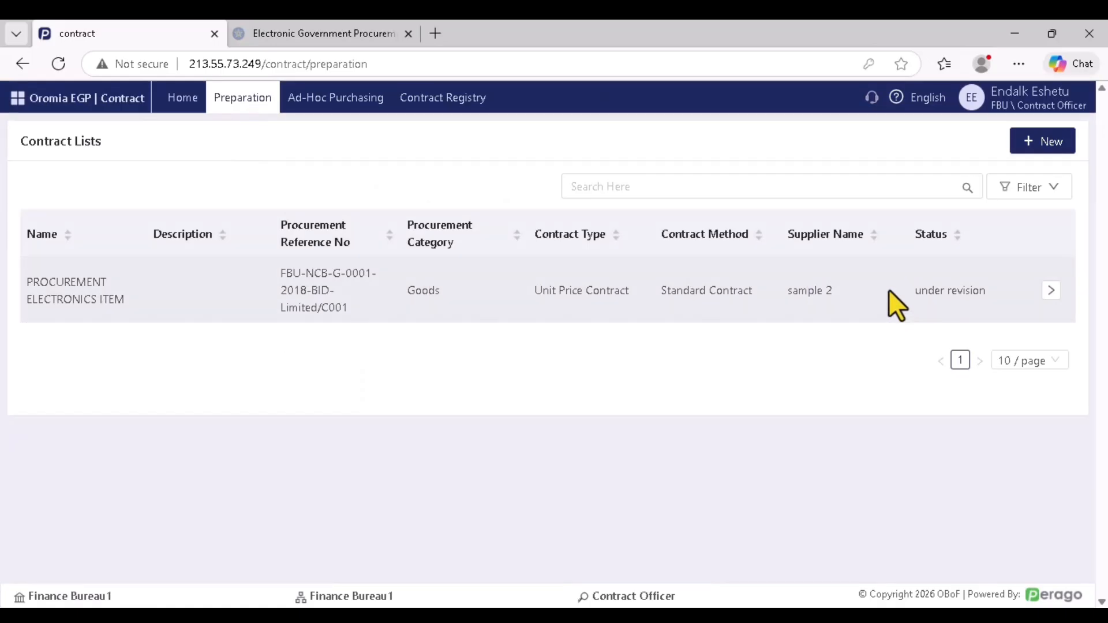
pyautogui.moveTo(890, 291); pyautogui.dragTo(994, 288)
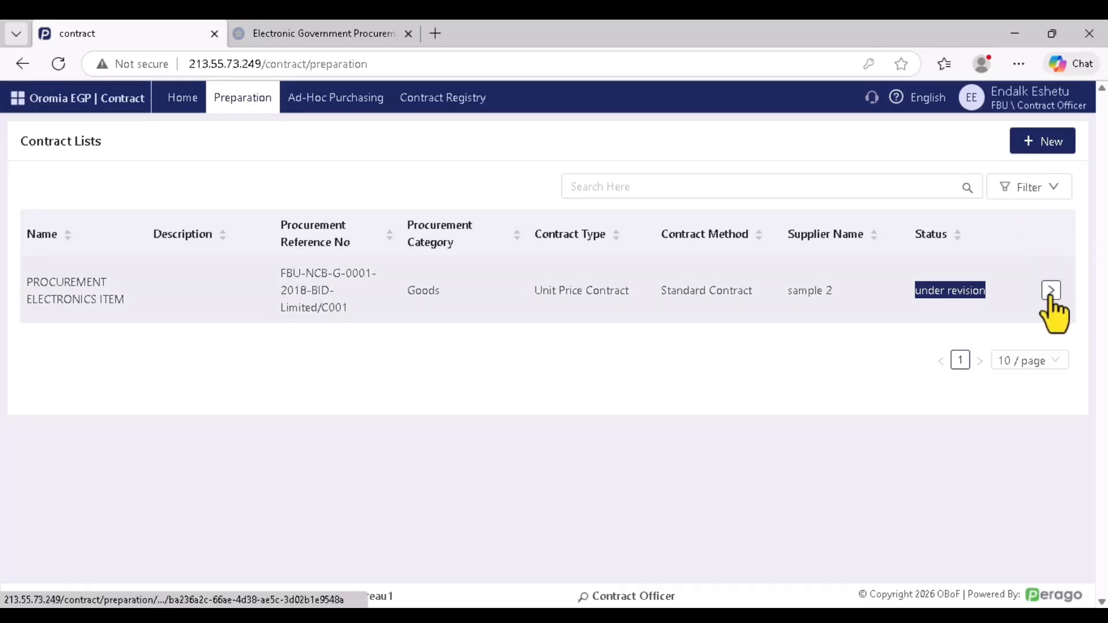
pyautogui.click(1051, 291)
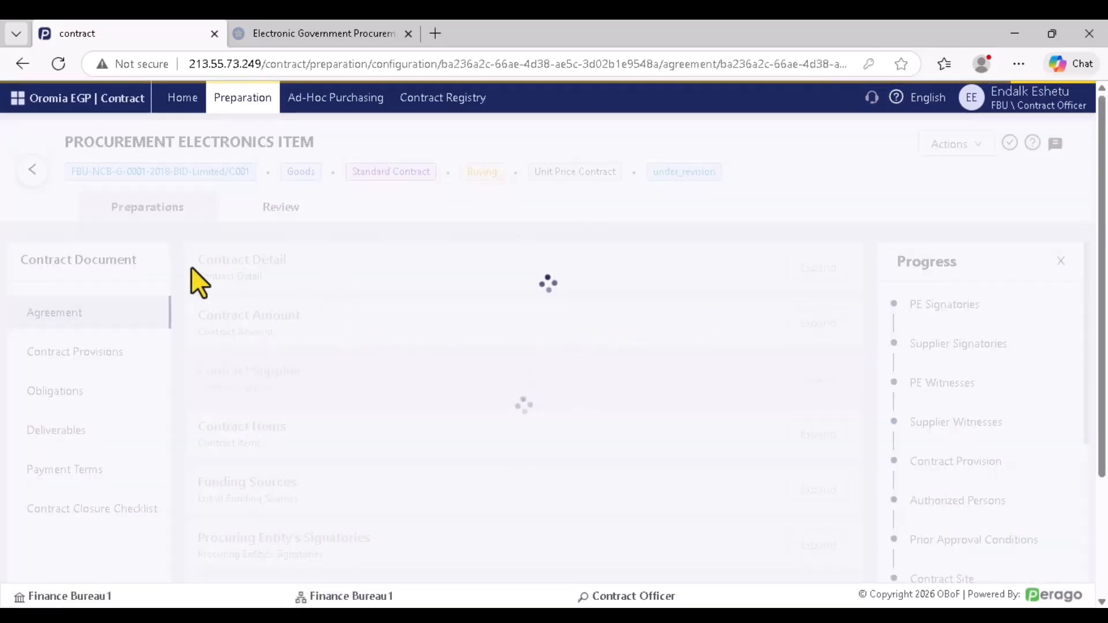
pyautogui.click(81, 353)
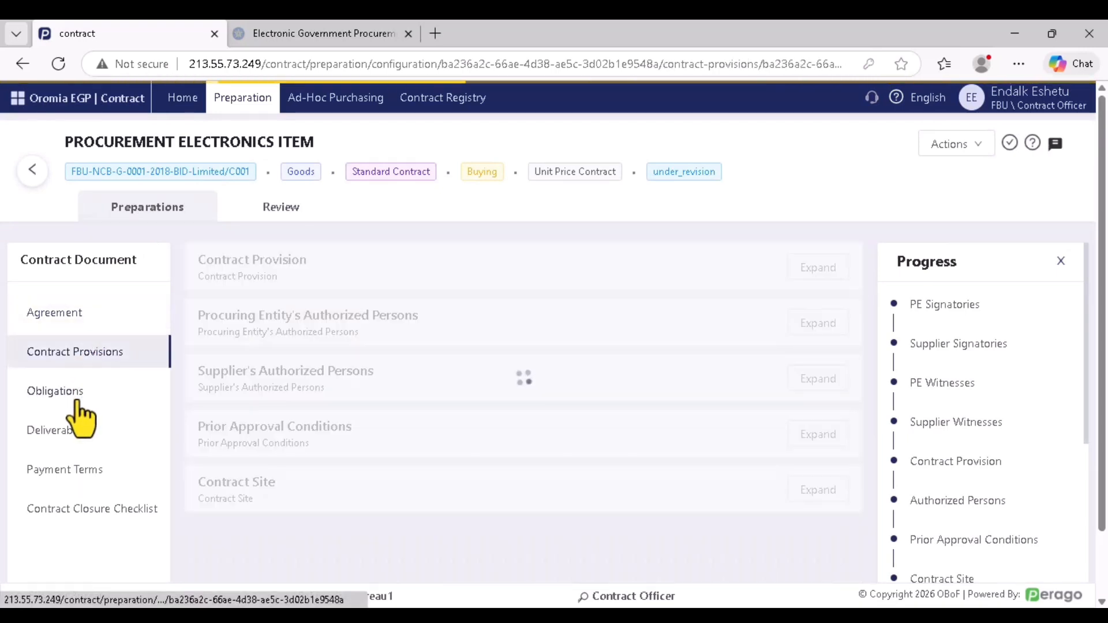
pyautogui.click(283, 209)
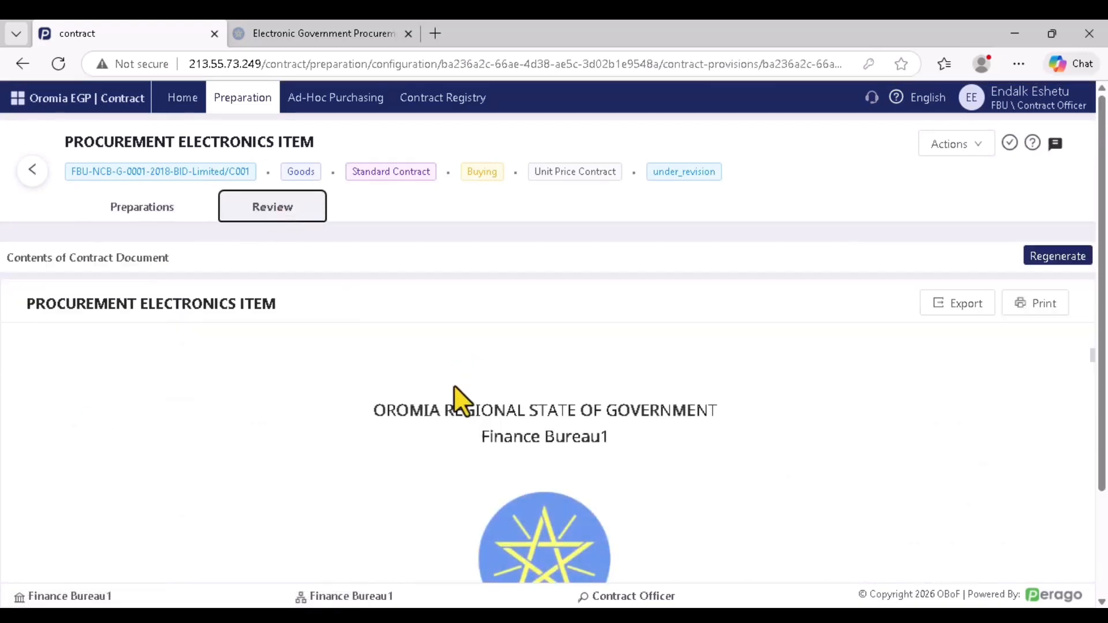
pyautogui.scroll(-10, 454, 386)
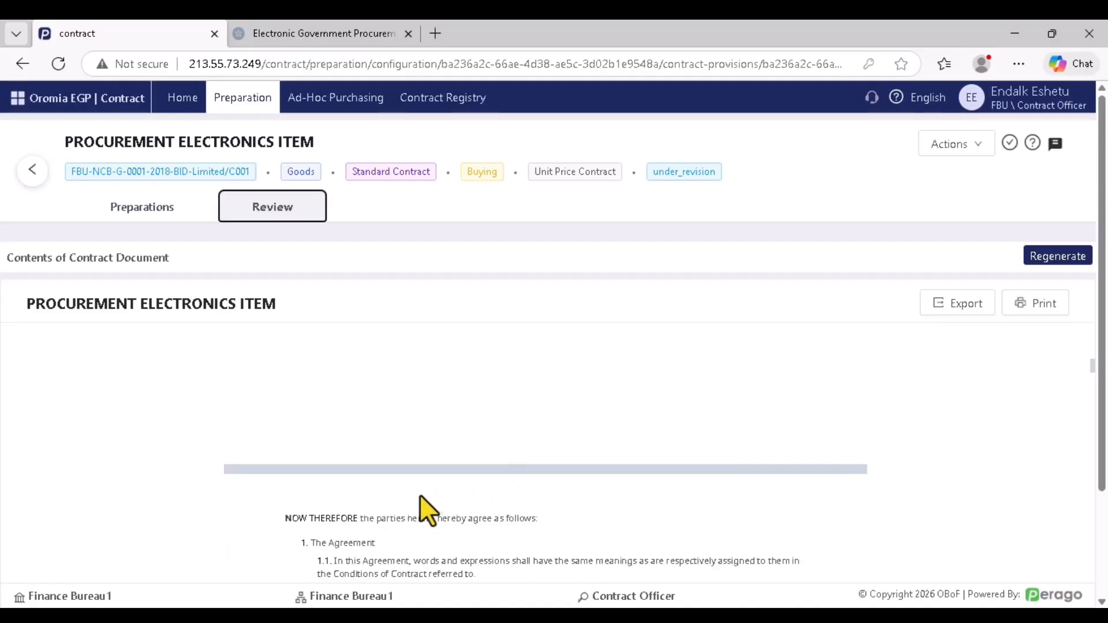
pyautogui.scroll(-15, 420, 495)
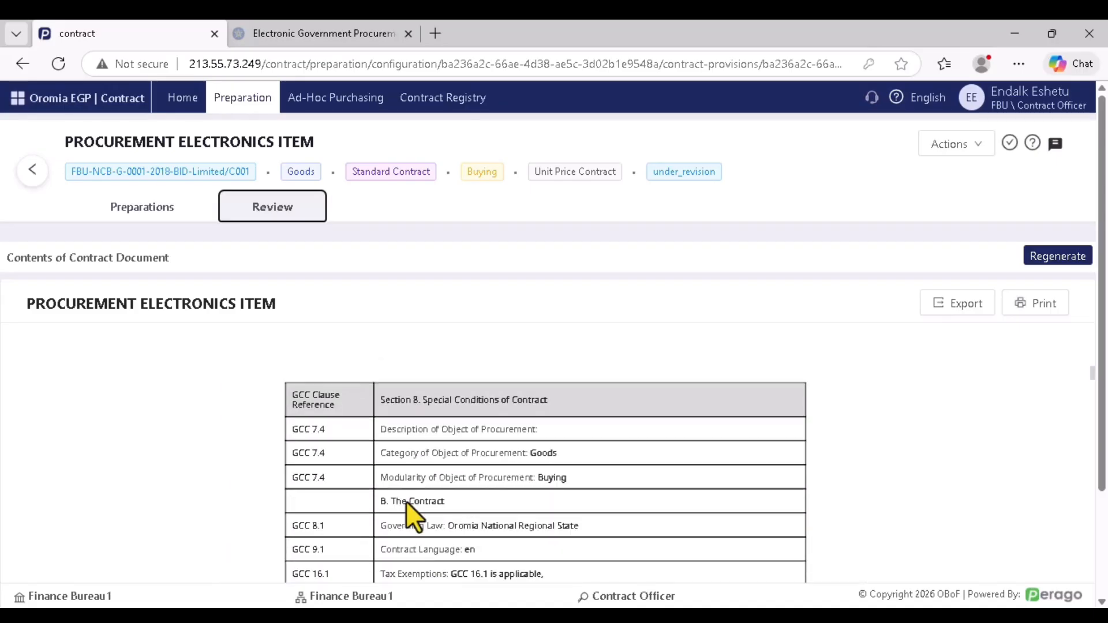
pyautogui.scroll(-15, 406, 501)
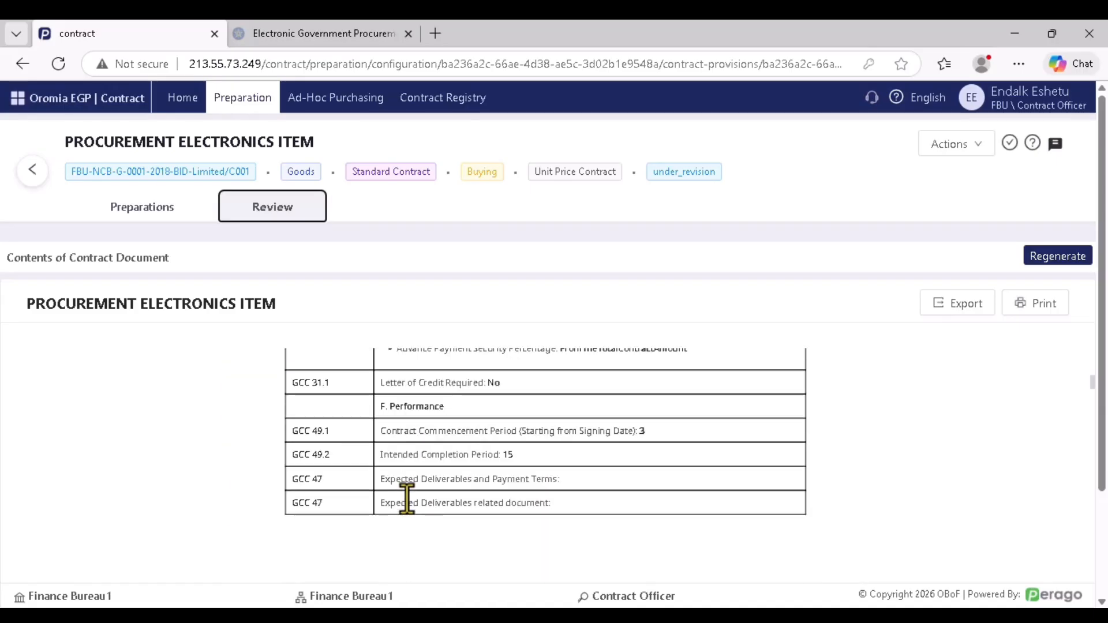
pyautogui.scroll(-15, 407, 497)
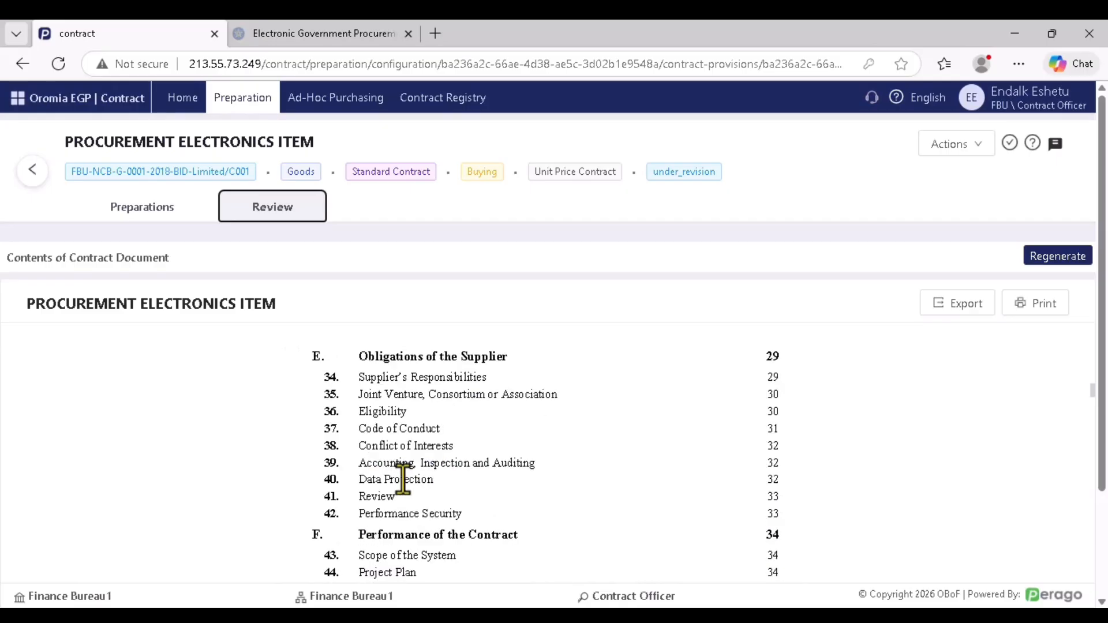
pyautogui.scroll(-15, 404, 479)
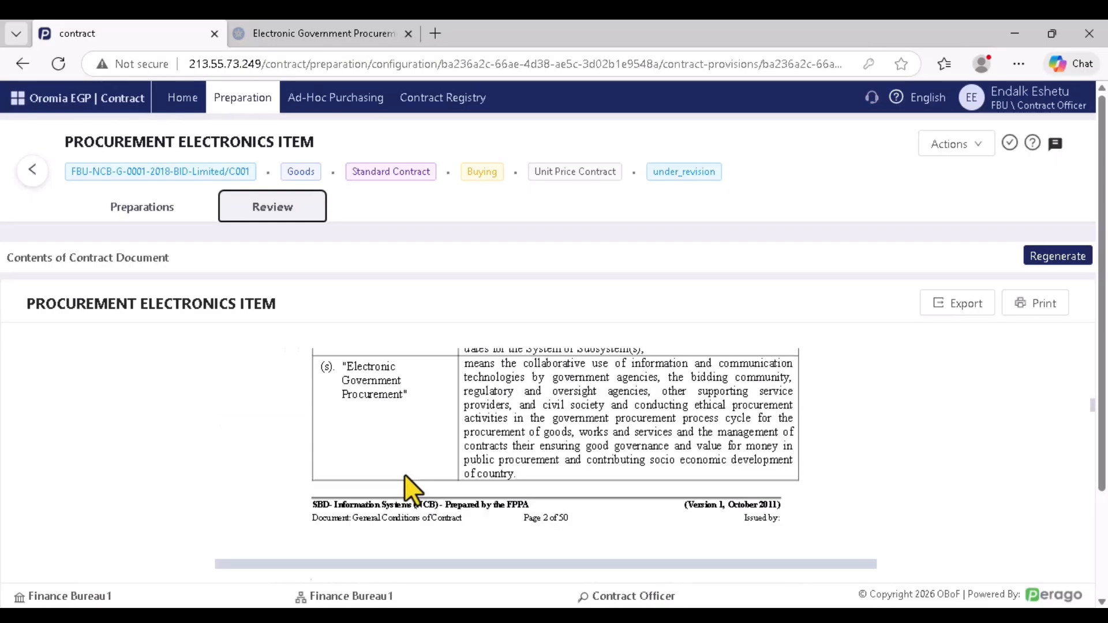
pyautogui.scroll(-6, 404, 474)
pyautogui.scroll(5, 404, 472)
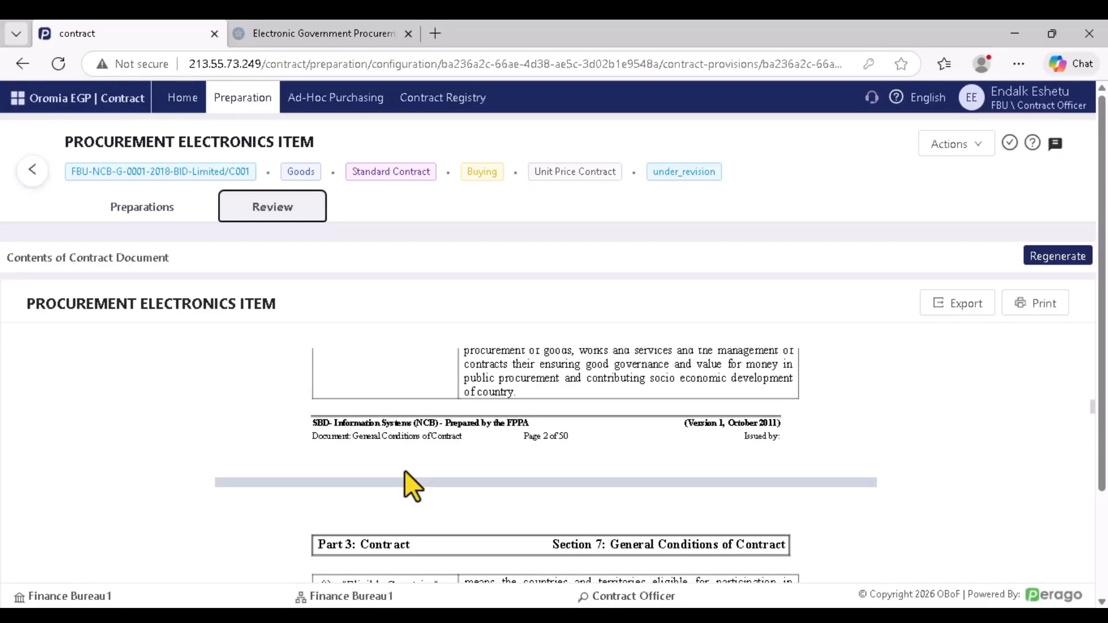
pyautogui.scroll(-15, 404, 470)
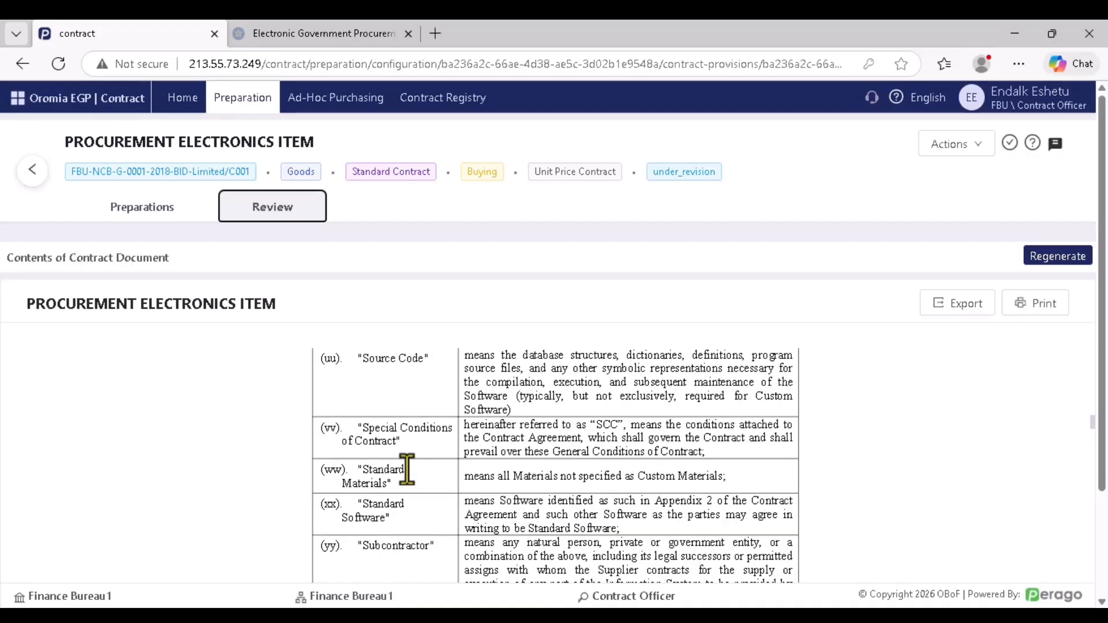
pyautogui.scroll(-15, 408, 469)
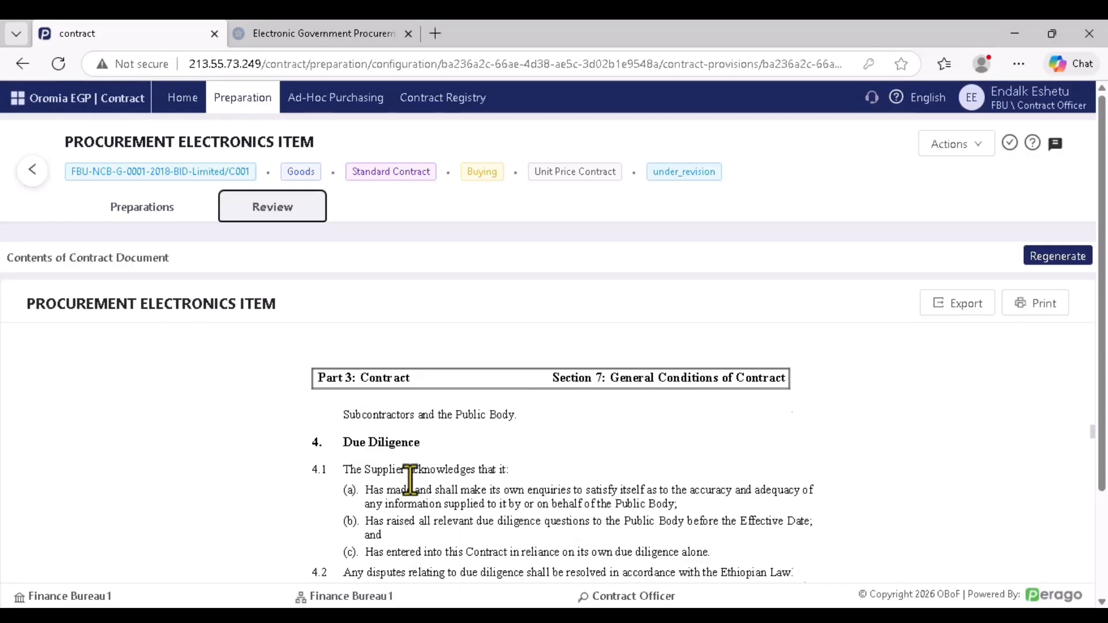
pyautogui.scroll(15, 410, 480)
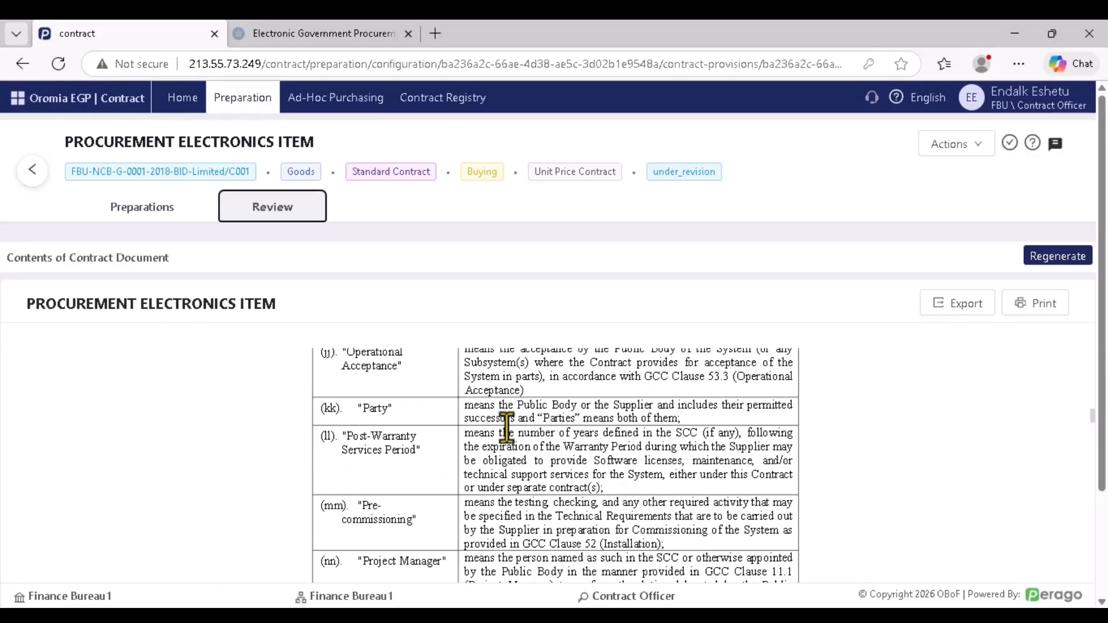
pyautogui.scroll(20, 507, 428)
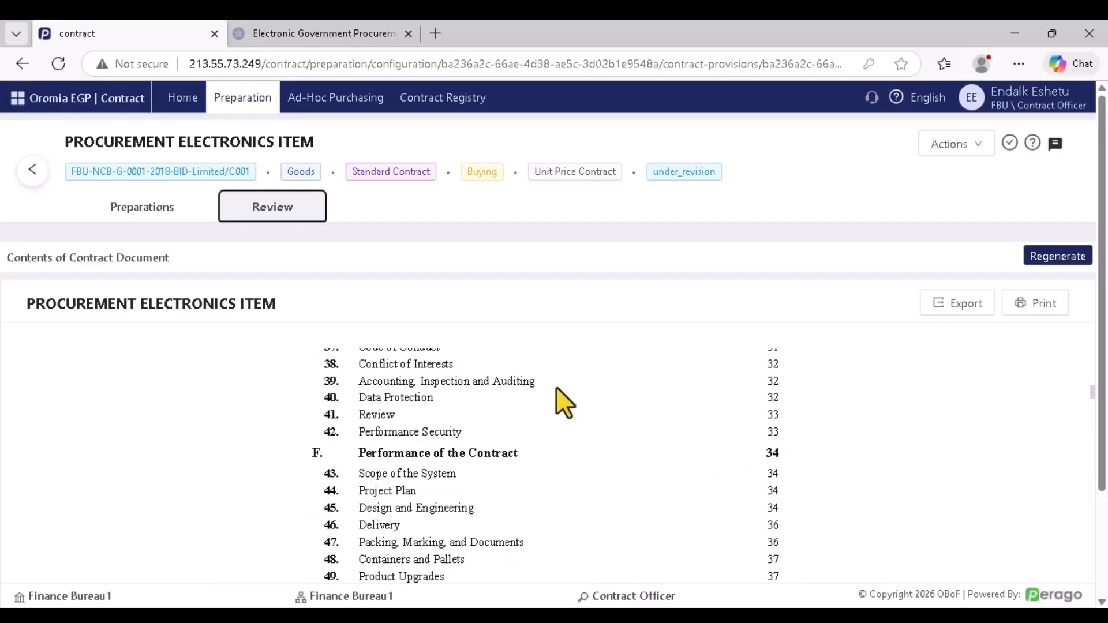
pyautogui.scroll(20, 555, 385)
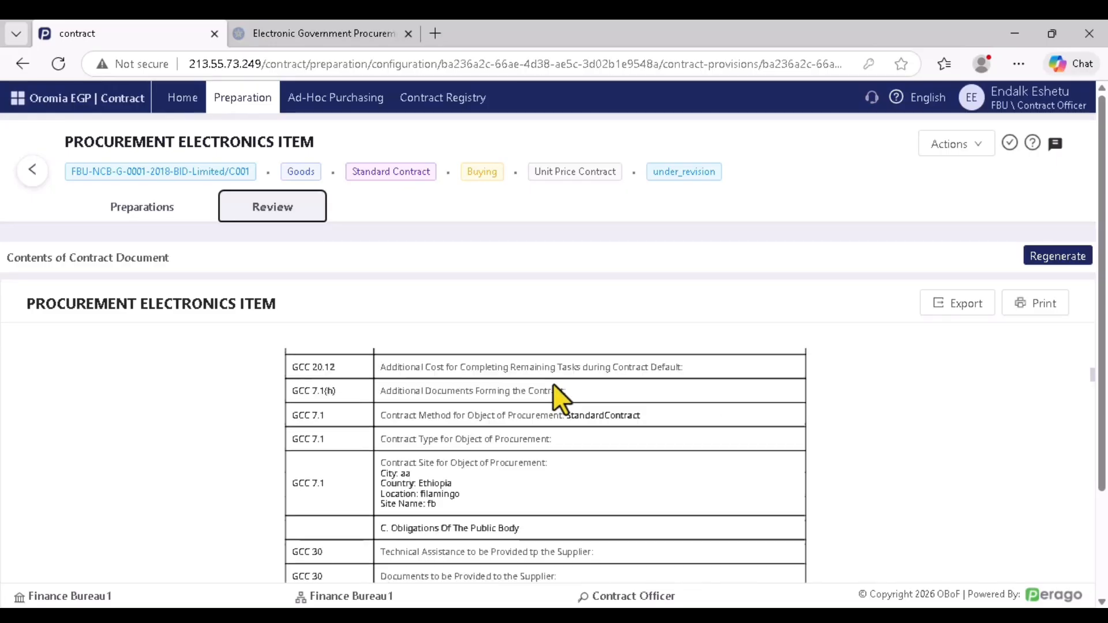
pyautogui.scroll(15, 553, 383)
pyautogui.scroll(-1, 403, 449)
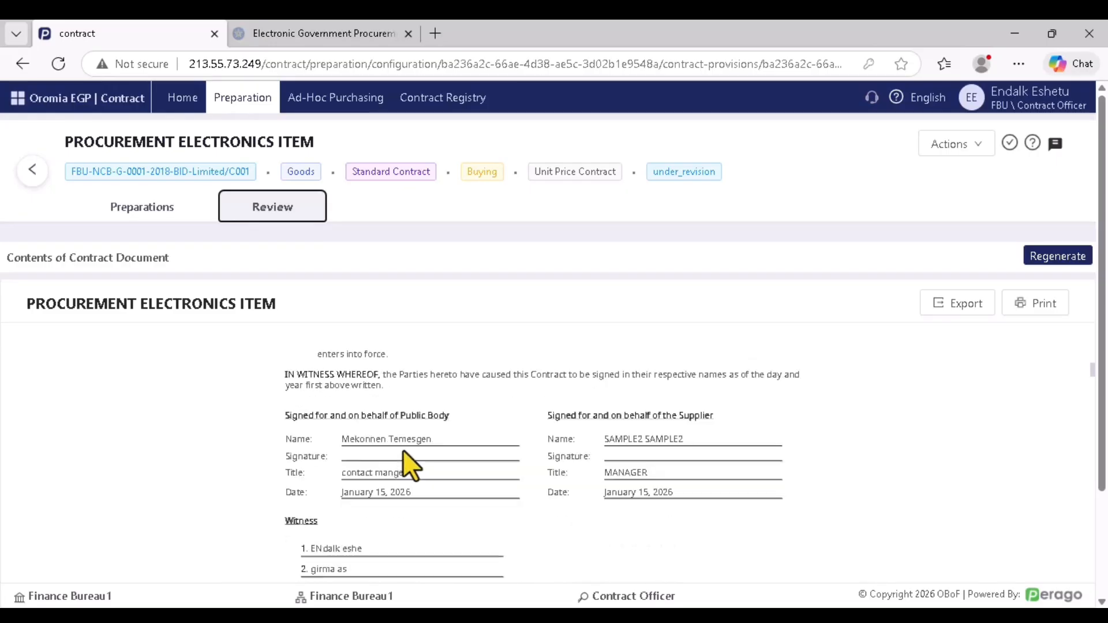
pyautogui.scroll(-1, 408, 465)
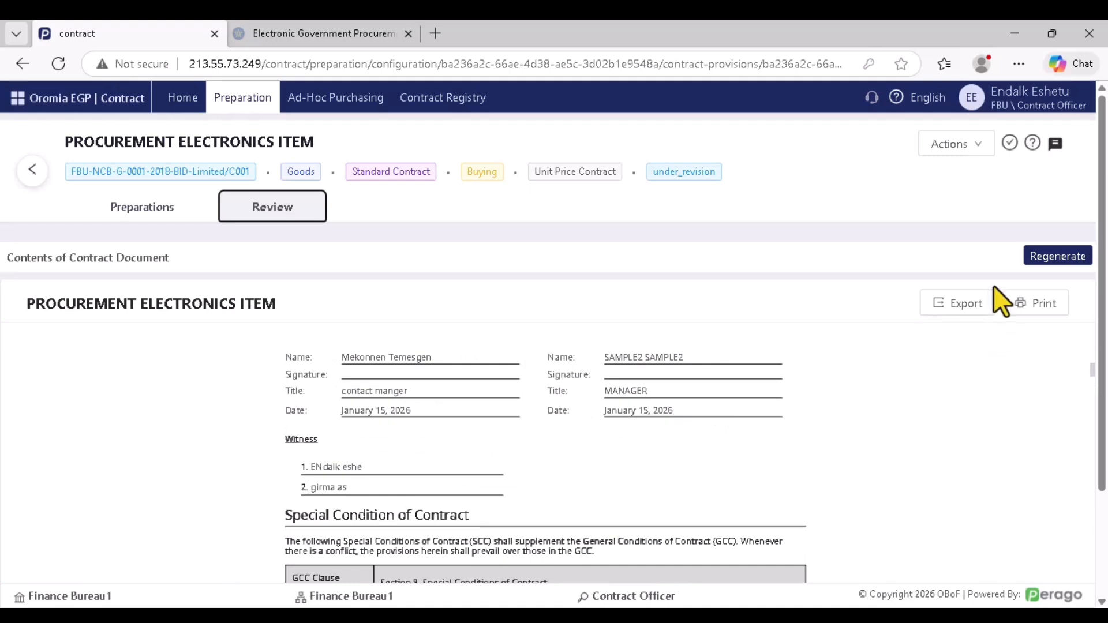
pyautogui.click(942, 315)
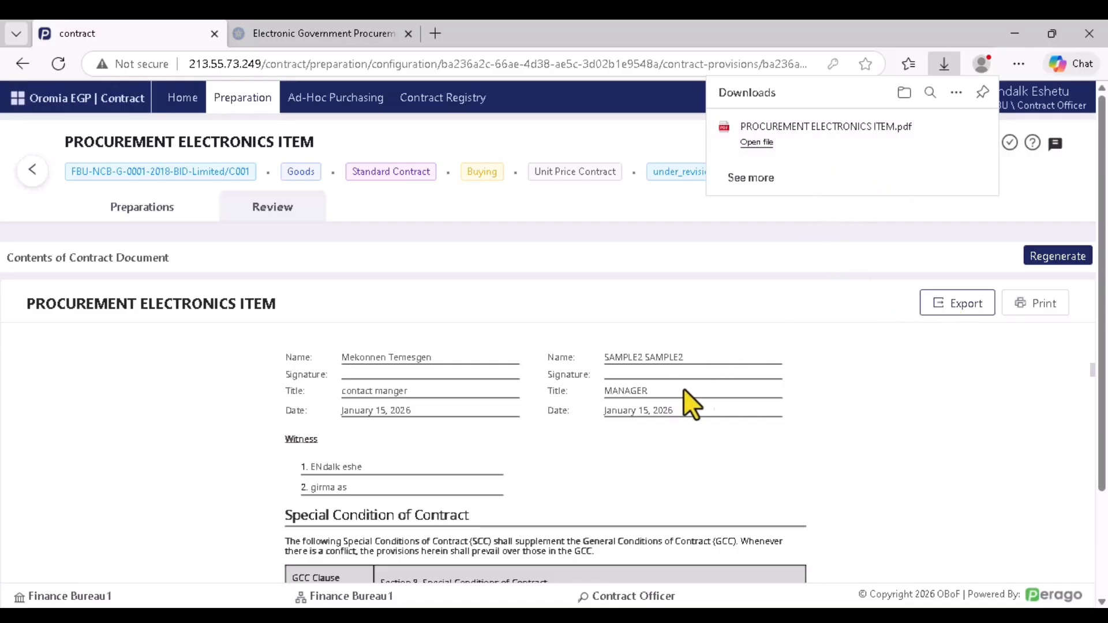
pyautogui.click(1026, 306)
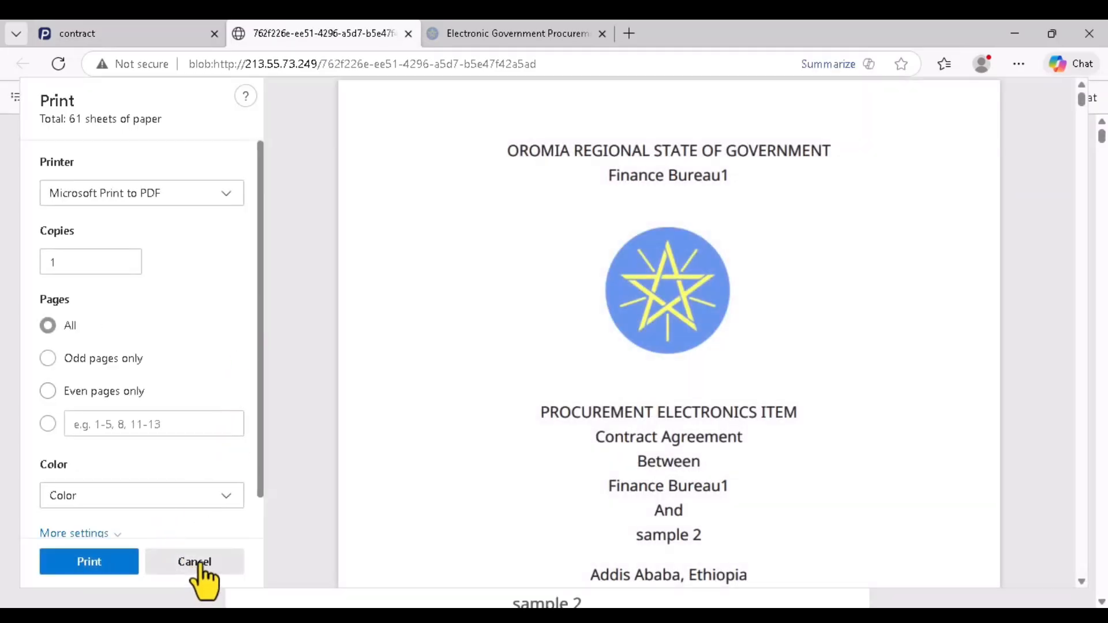
pyautogui.click(200, 560)
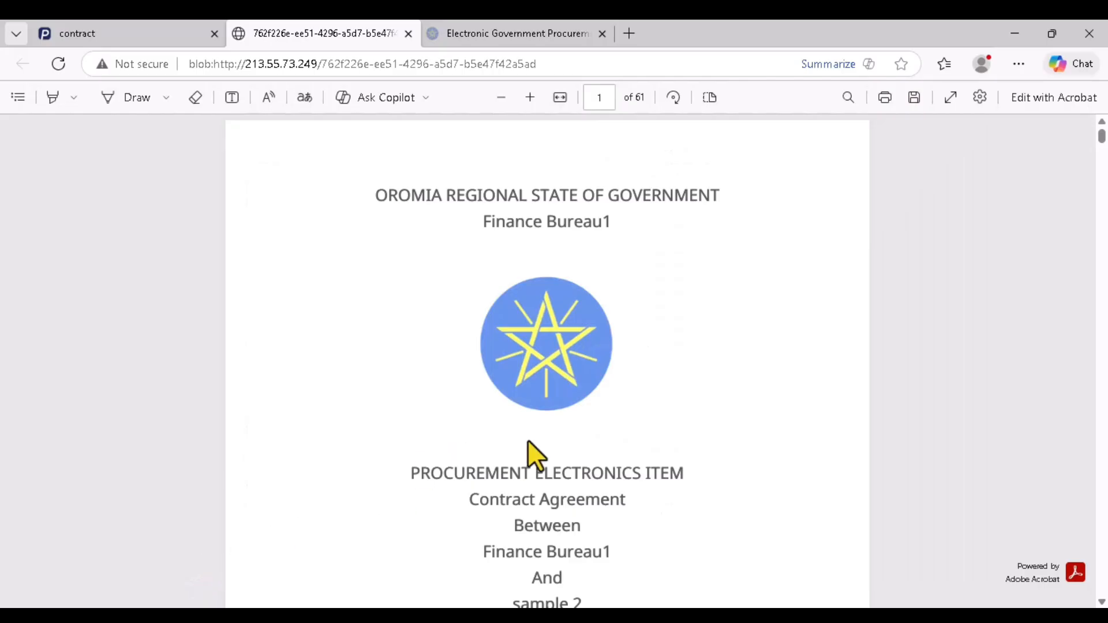
pyautogui.click(142, 33)
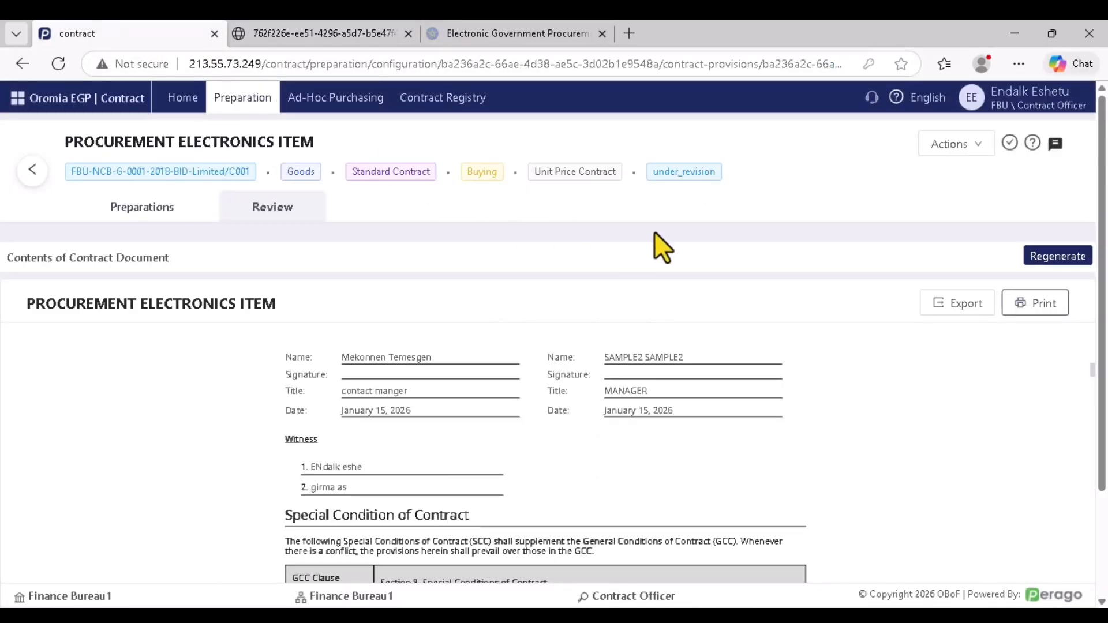
pyautogui.click(407, 33)
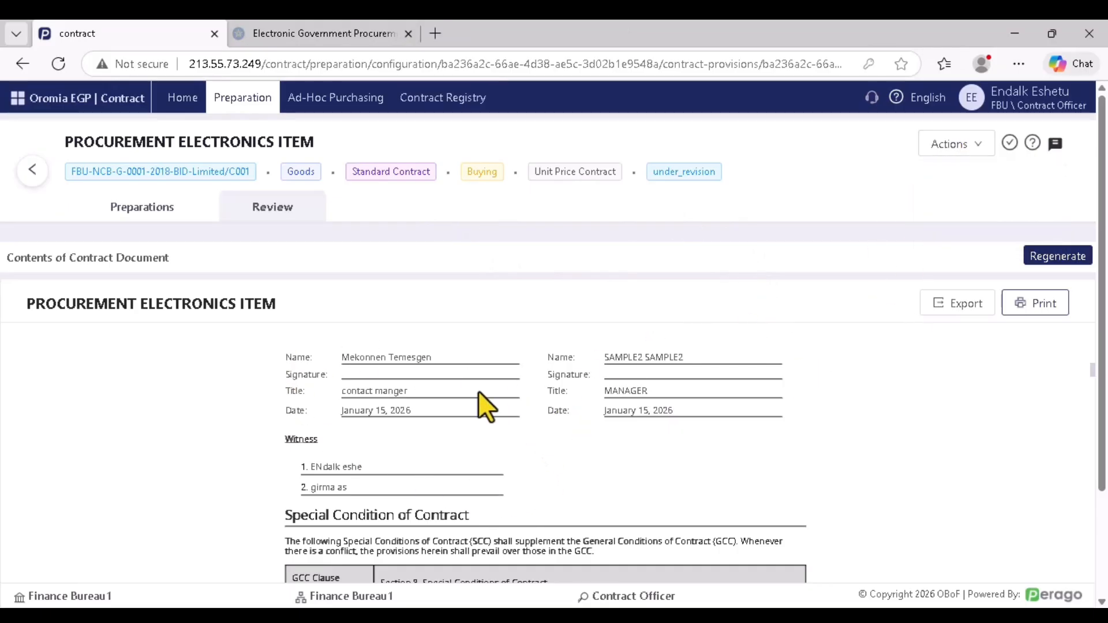
# Approve the contract to submission status, close the leftover print tab, and log out
pyautogui.moveTo(941, 151)
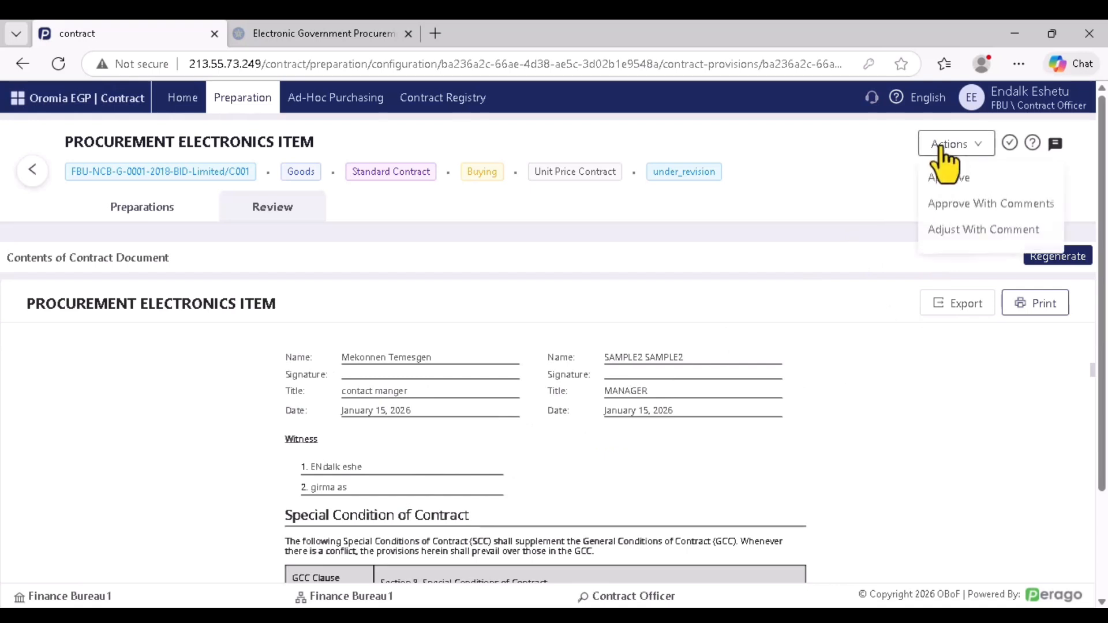
pyautogui.click(941, 180)
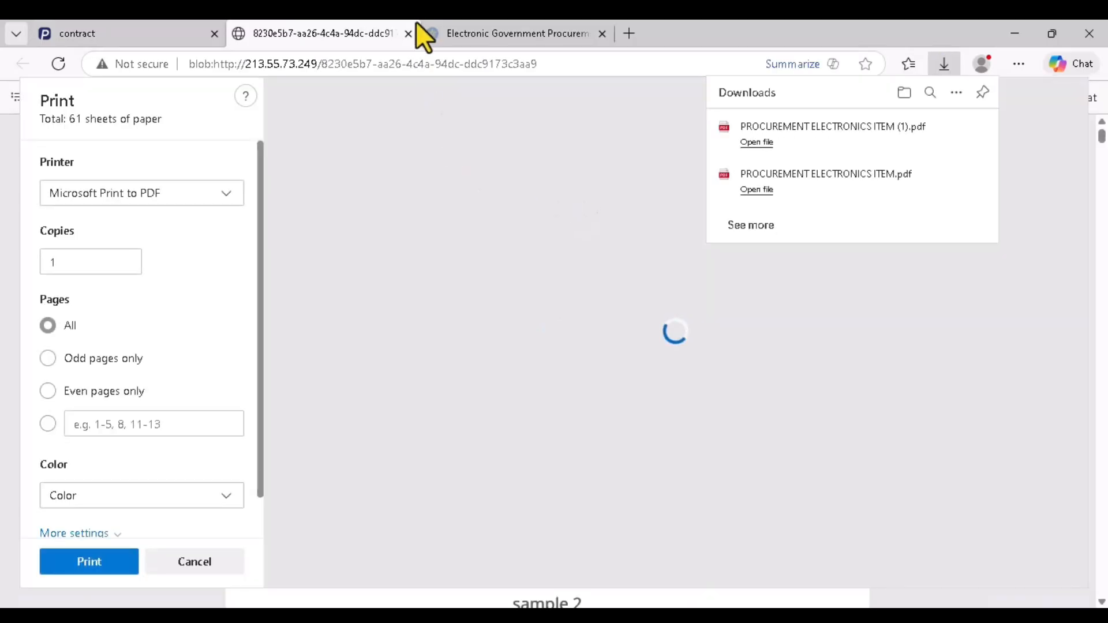
pyautogui.click(408, 34)
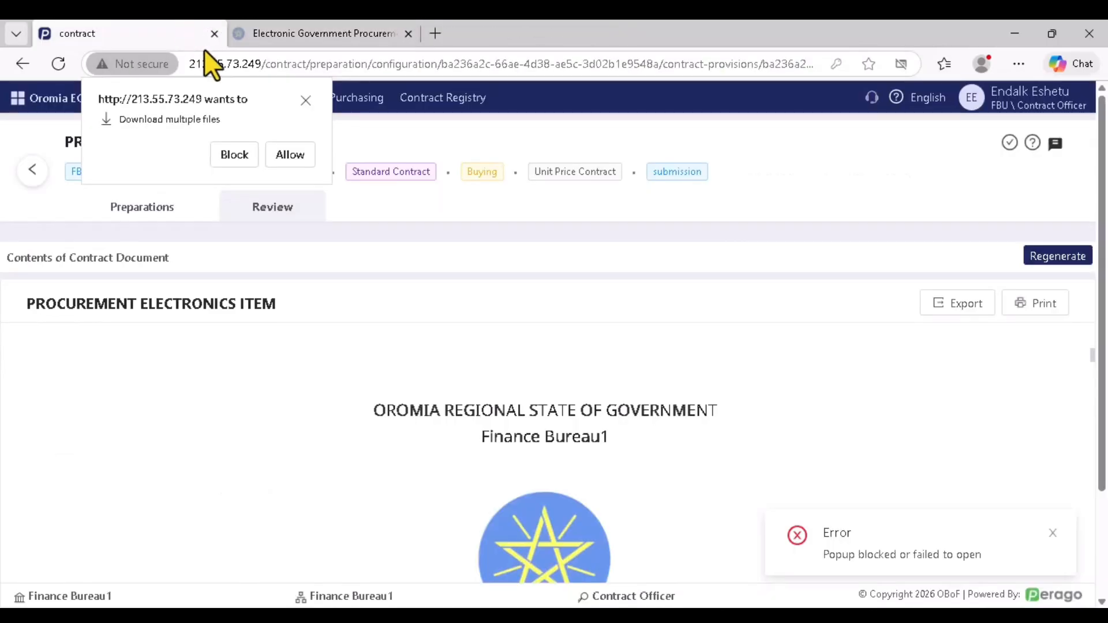
pyautogui.click(1033, 99)
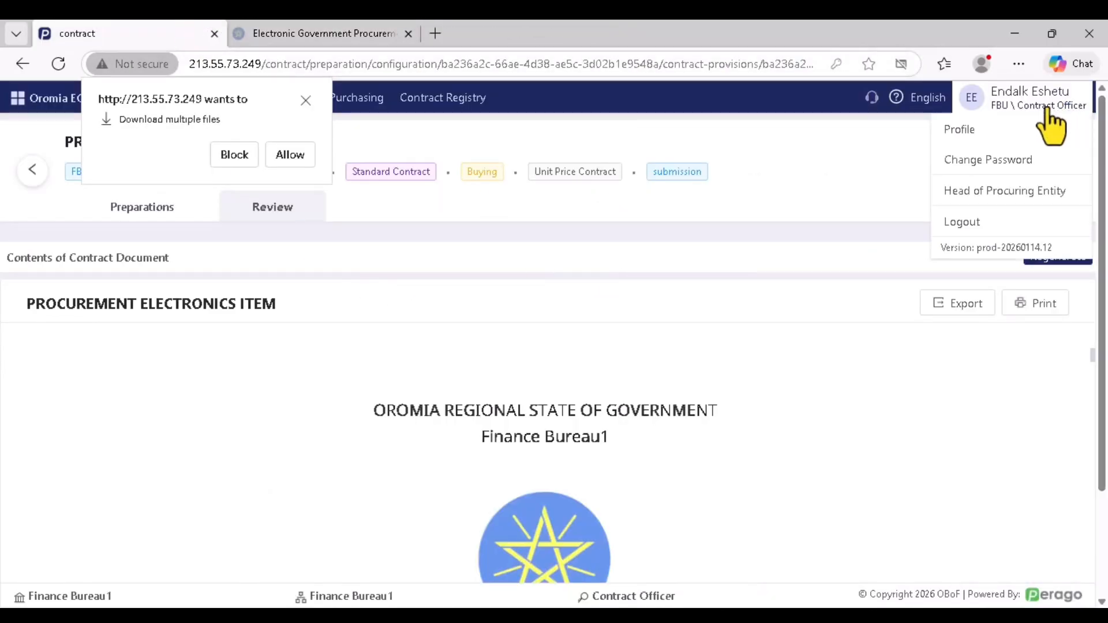
pyautogui.click(963, 222)
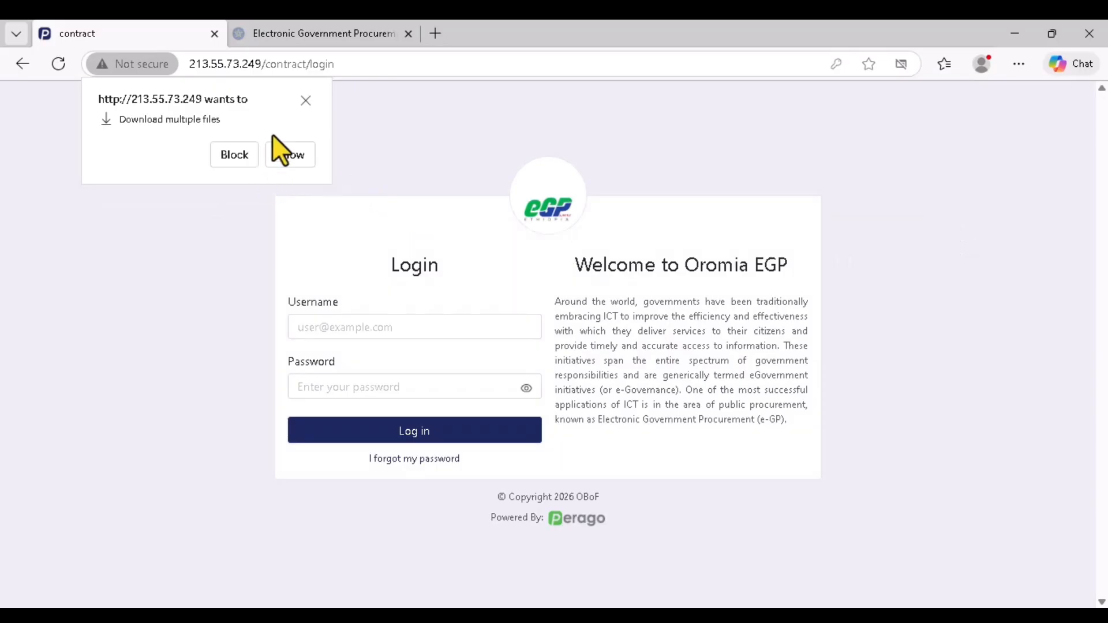
# Log in with saved credentials and choose the Finance Bureau1 organization and unit
pyautogui.click(306, 101)
pyautogui.click(384, 328)
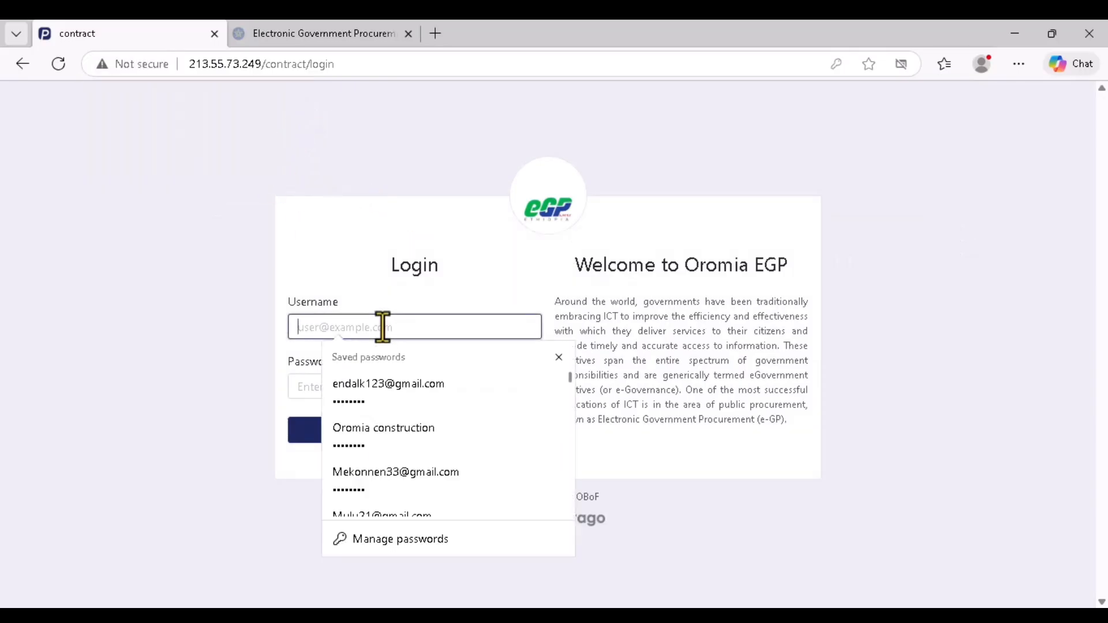
pyautogui.click(411, 486)
pyautogui.click(363, 438)
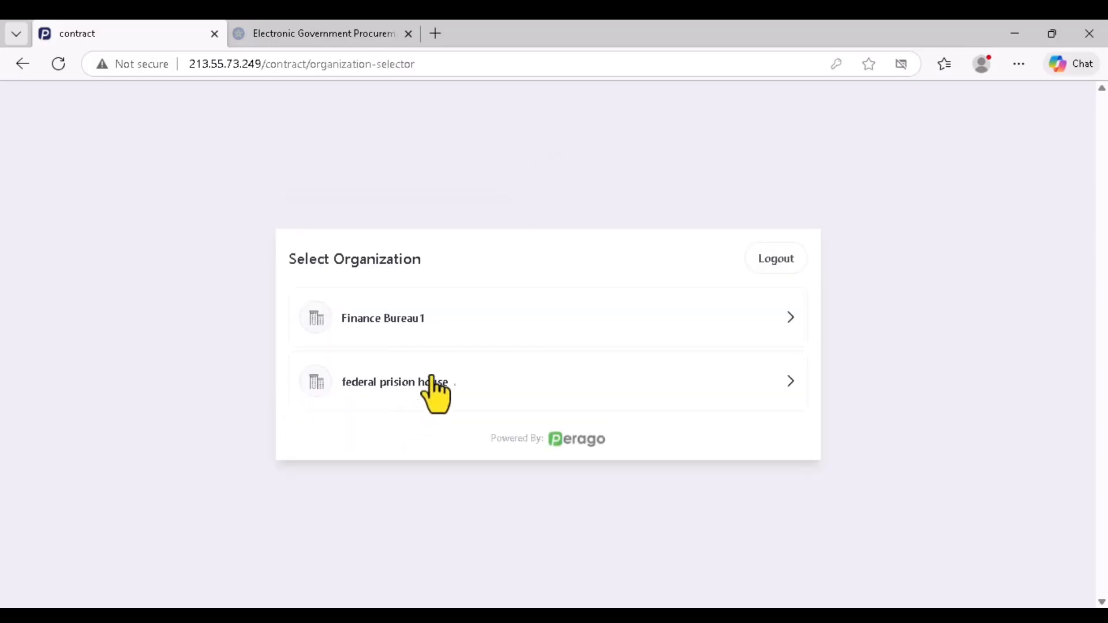
pyautogui.click(452, 333)
pyautogui.click(673, 382)
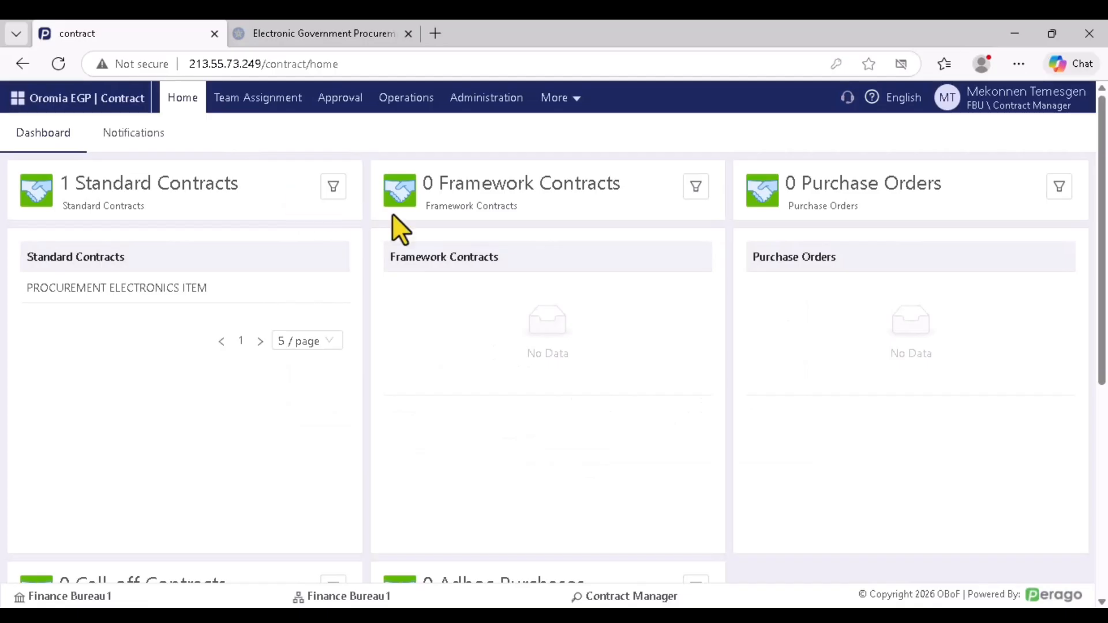
# Switch to Contract Officer, open the PROCUREMENT ELECTRONICS ITEM contract from Preparation, and view its Review document
pyautogui.moveTo(1022, 104)
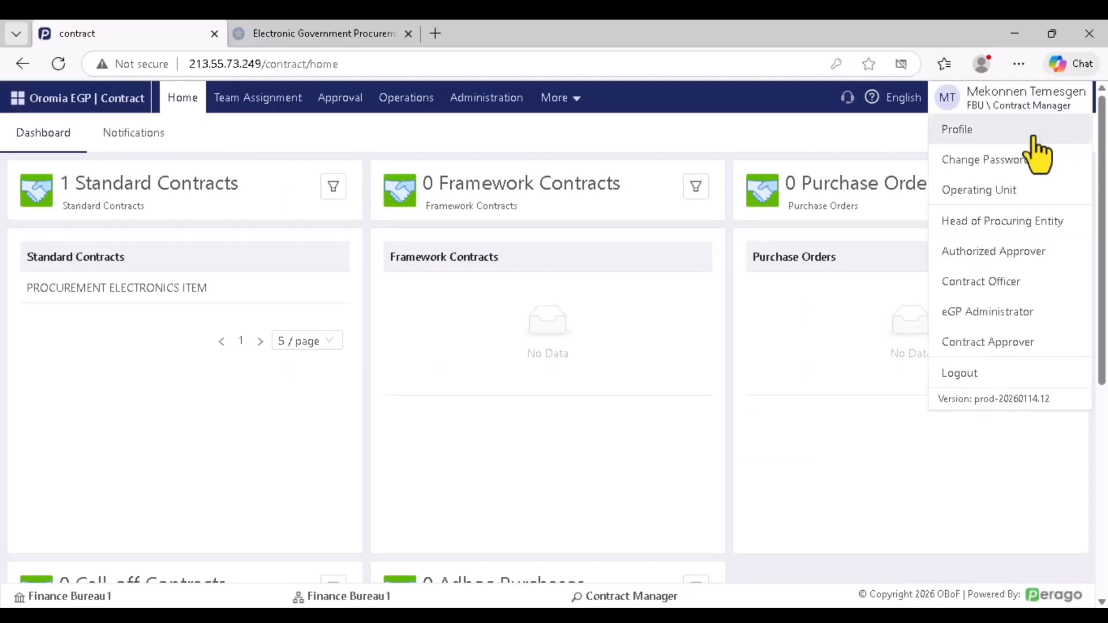
pyautogui.click(1004, 281)
pyautogui.click(241, 99)
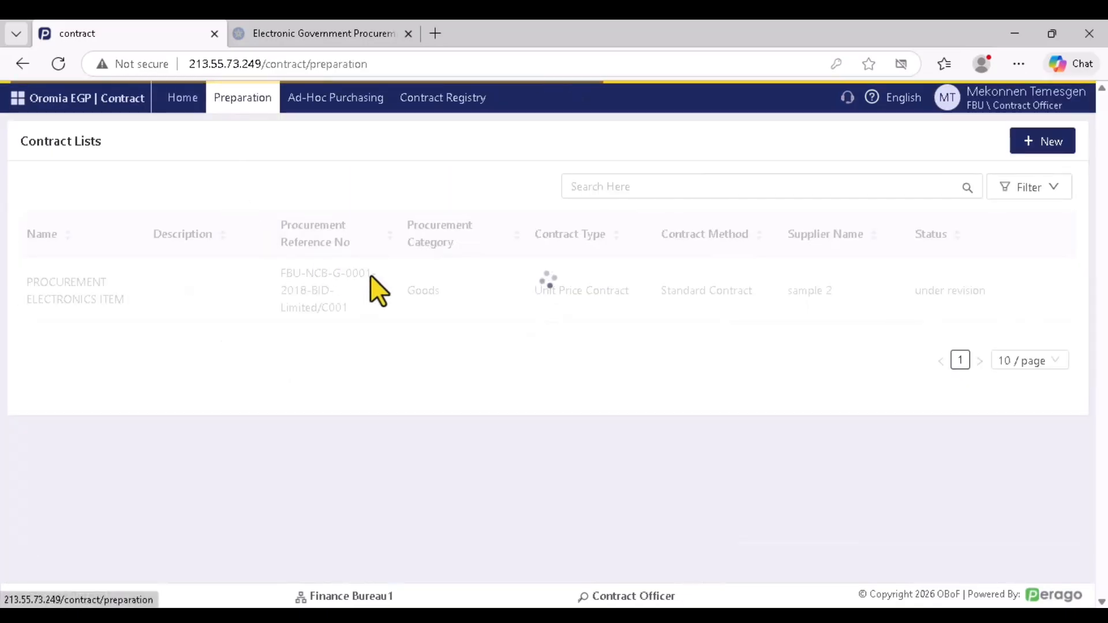
pyautogui.click(1037, 292)
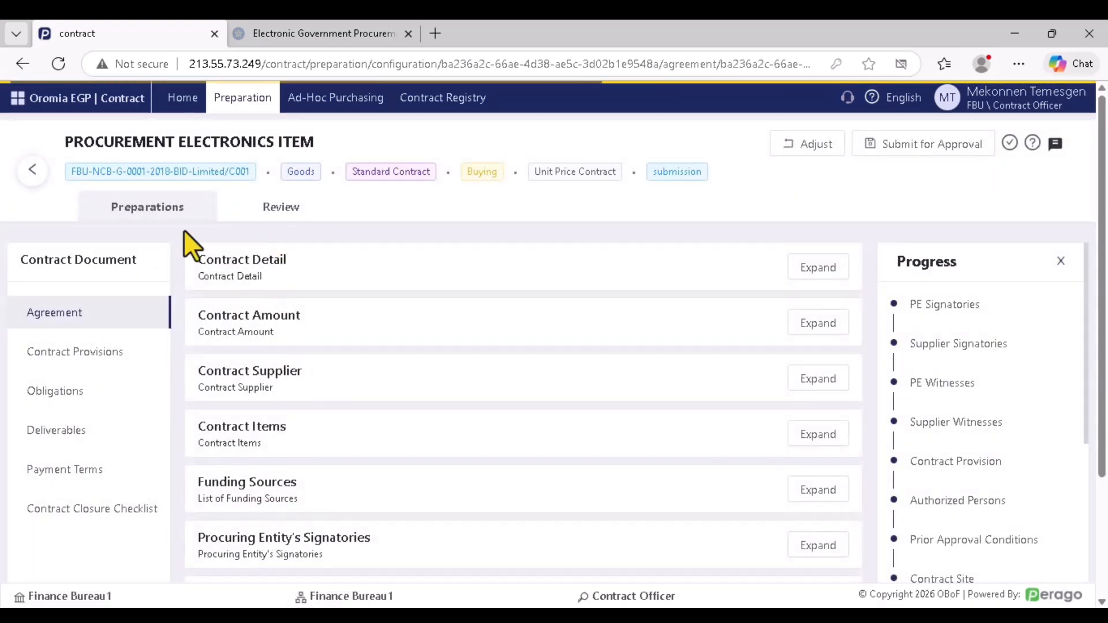
pyautogui.click(103, 354)
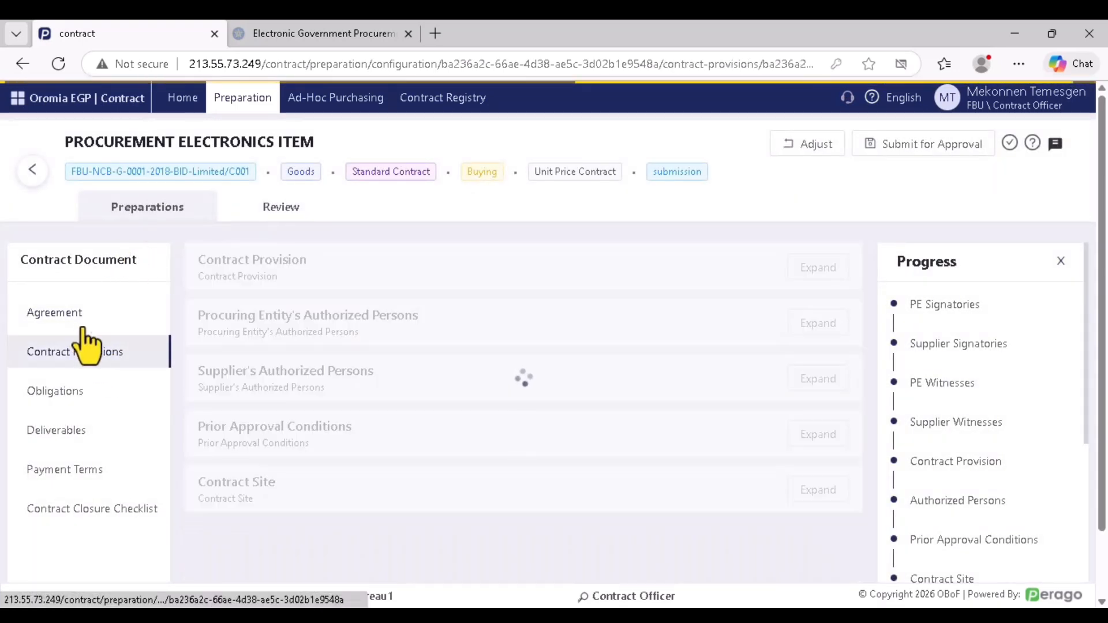
pyautogui.click(279, 213)
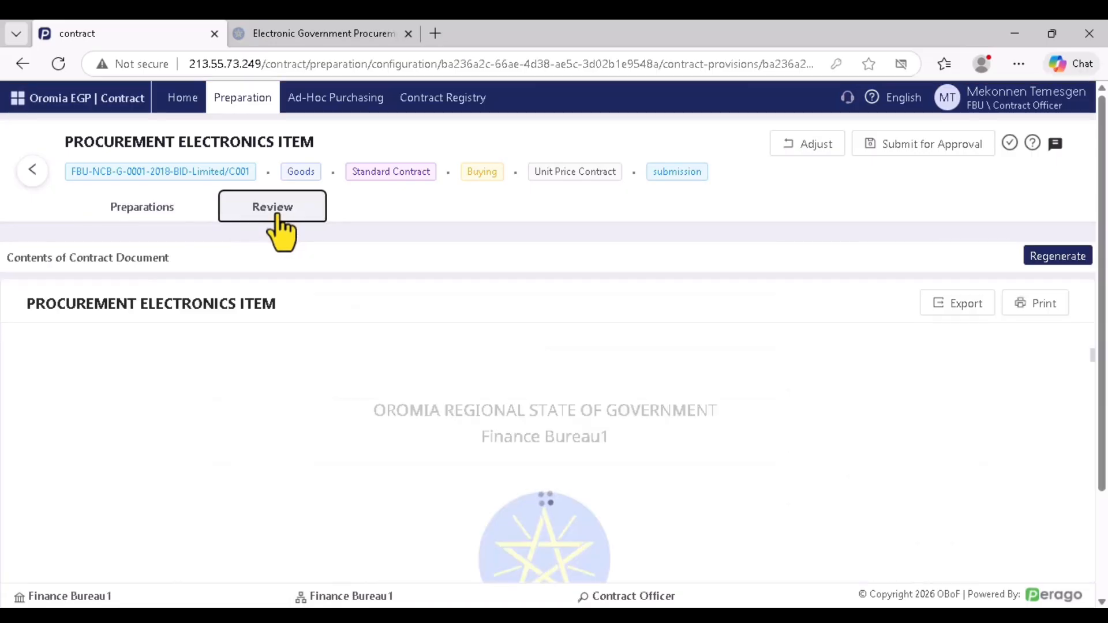